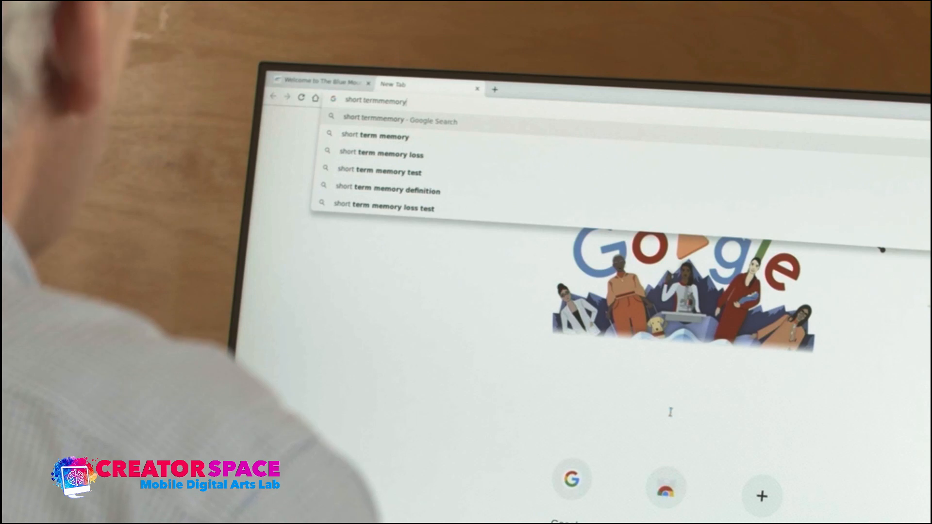
Play through the rough cut timeline and return the playhead to its start.
{"action": "type", "text": "l"}
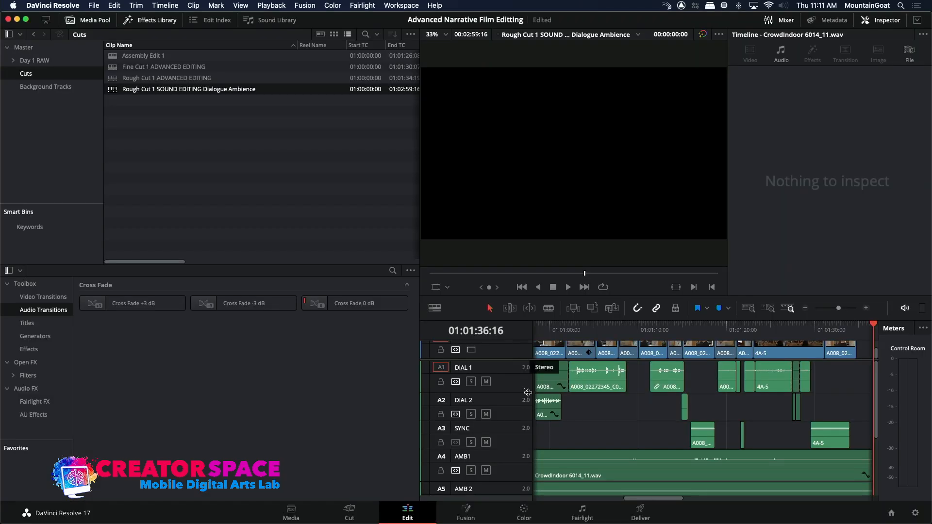
{"action": "key", "text": "Home"}
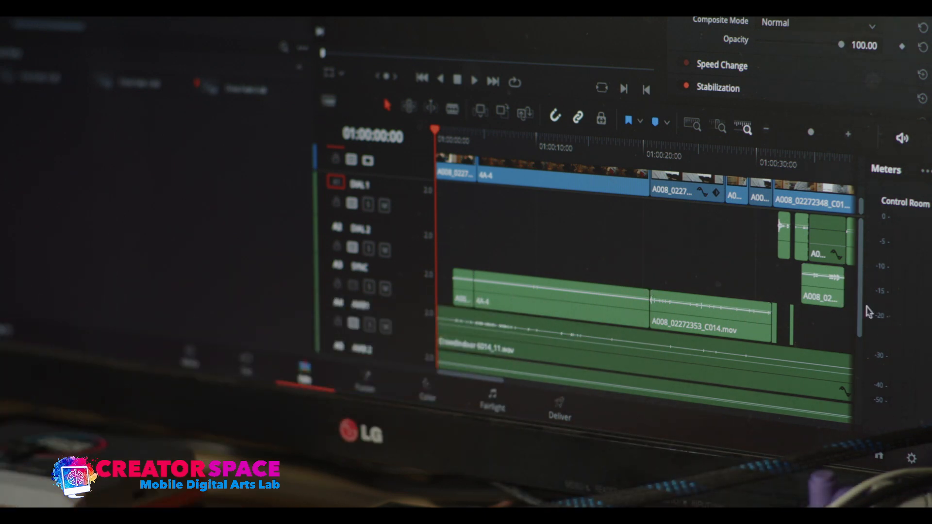
Add a stereo audio track beneath the AMB FX track.
{"action": "left_click_drag", "start_coordinate": [856, 311], "coordinate": [859, 416]}
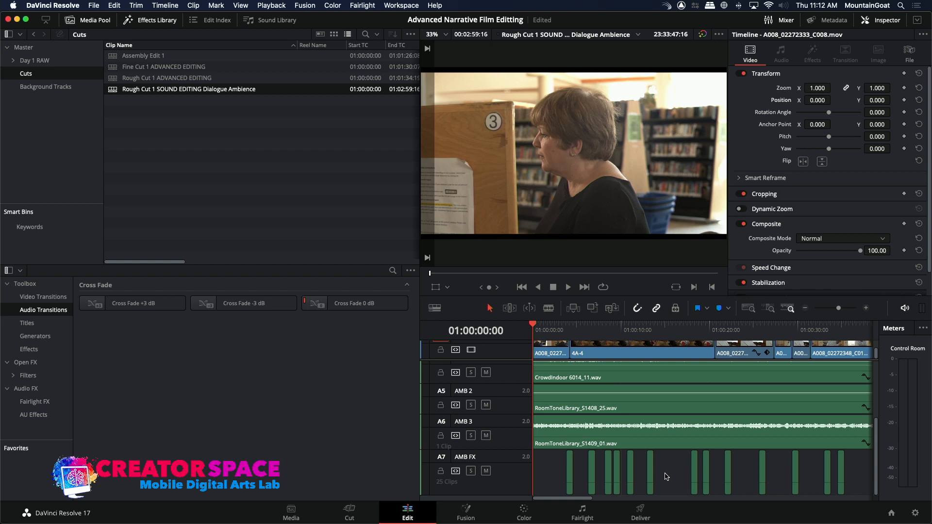
{"action": "right_click", "coordinate": [507, 484]}
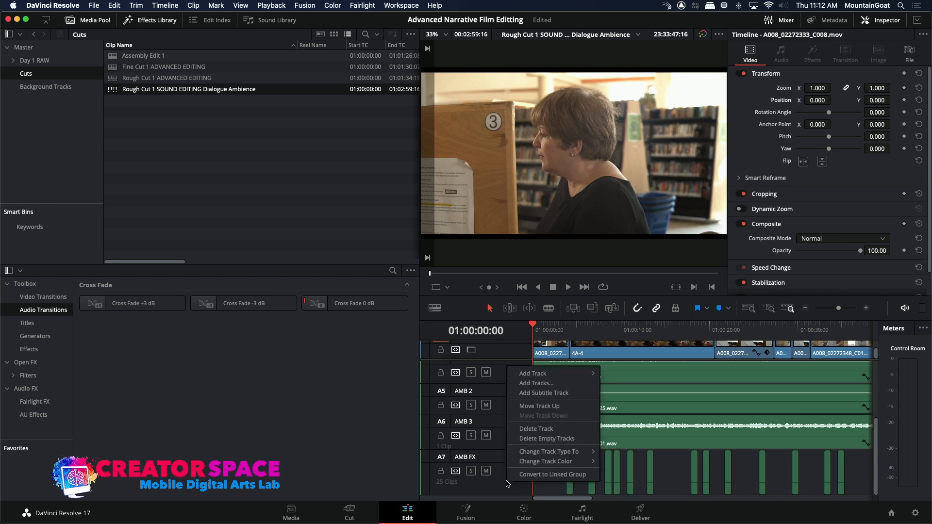
{"action": "mouse_move", "coordinate": [554, 374]}
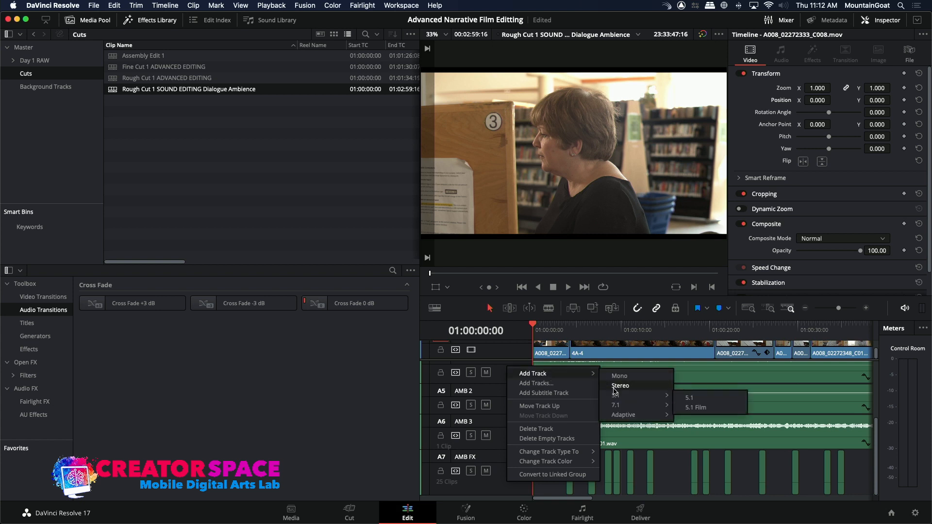
{"action": "left_click", "coordinate": [612, 387]}
Reduce the height of the AMB FX track, enlarge the new A8 track, and keep the playhead at the timeline start.
{"action": "left_click_drag", "start_coordinate": [873, 473], "coordinate": [870, 491]}
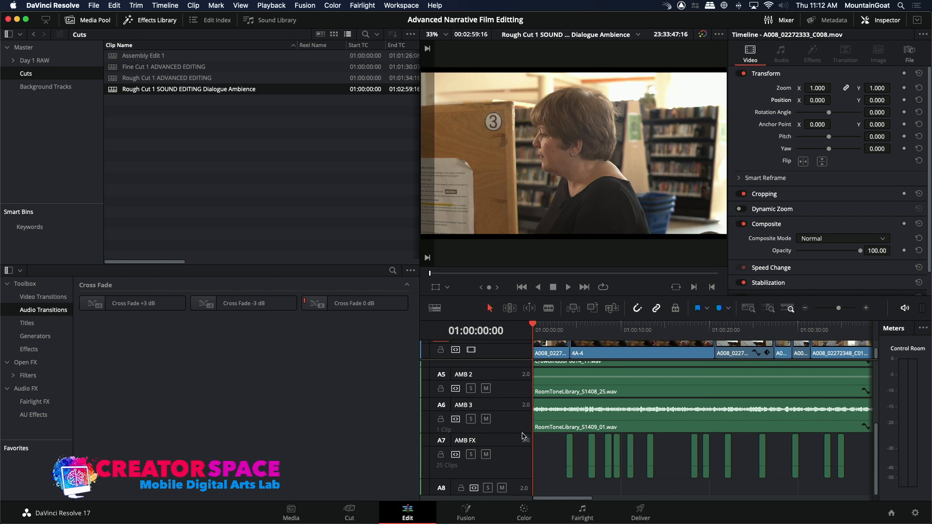
{"action": "left_click", "coordinate": [518, 482]}
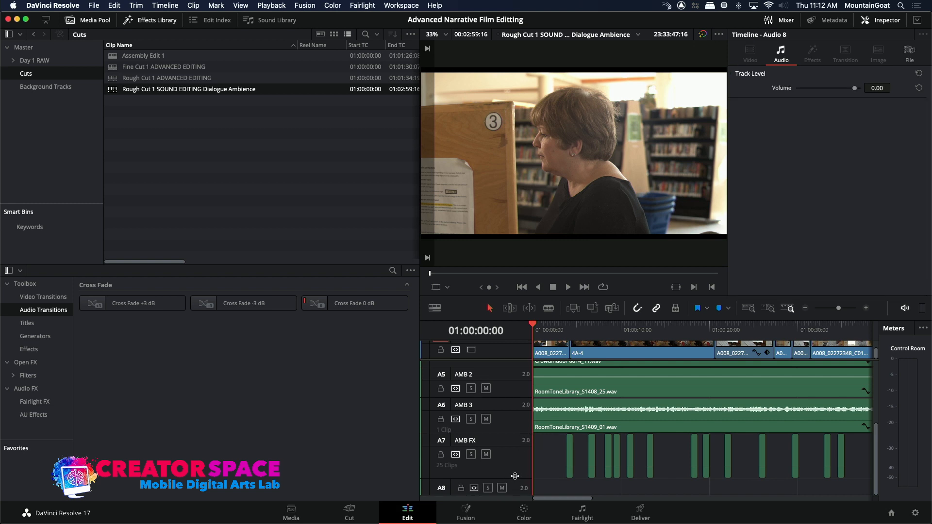
{"action": "left_click_drag", "start_coordinate": [513, 477], "coordinate": [518, 447]}
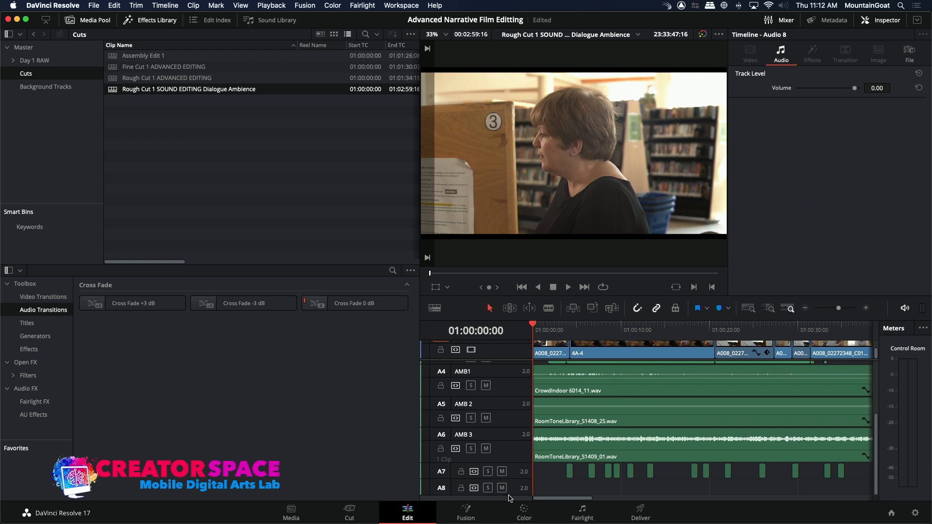
{"action": "left_click_drag", "start_coordinate": [509, 493], "coordinate": [508, 505]}
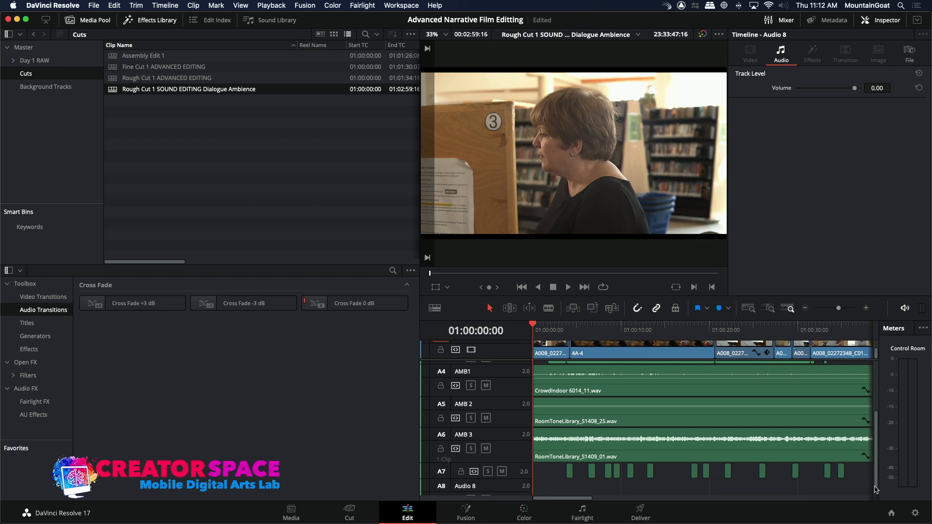
{"action": "left_click_drag", "start_coordinate": [876, 472], "coordinate": [873, 494]}
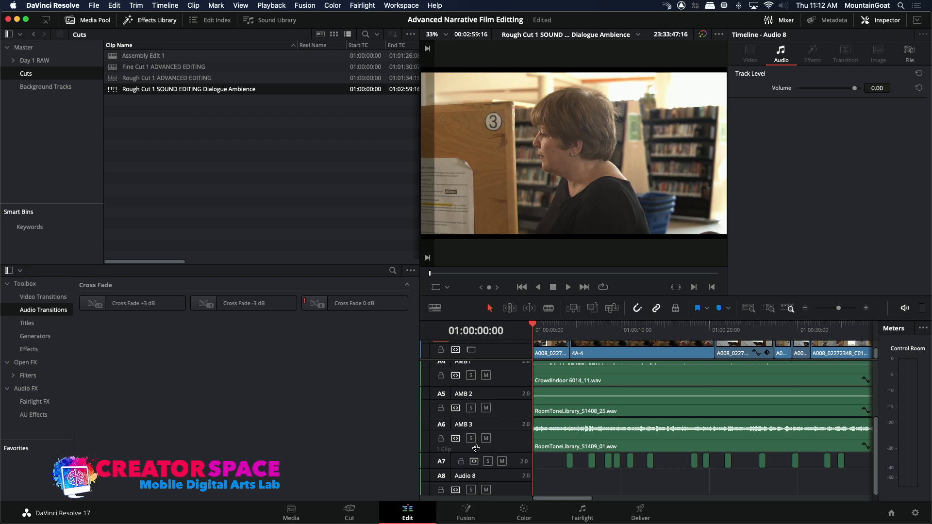
{"action": "left_click_drag", "start_coordinate": [546, 332], "coordinate": [514, 330]}
Create a bin named Music in the Master bin and open it.
{"action": "left_click", "coordinate": [57, 88]}
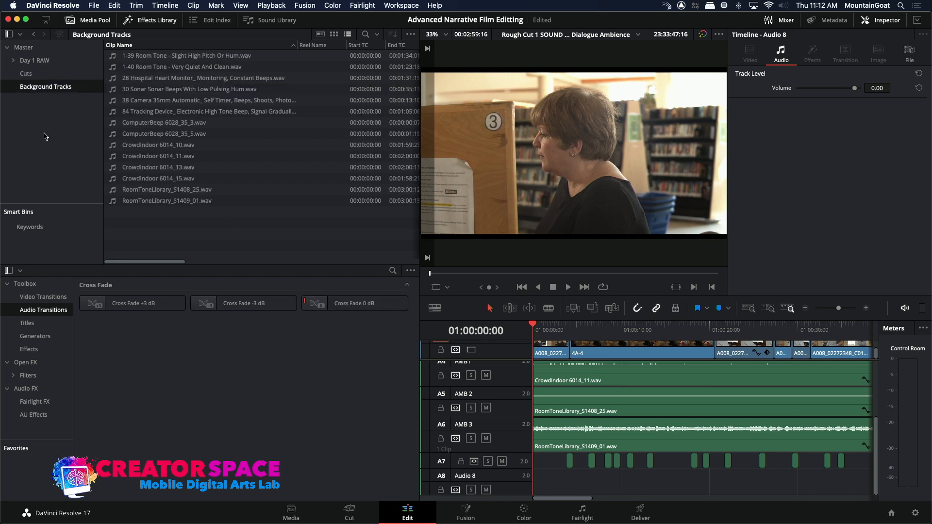
{"action": "left_click", "coordinate": [31, 47]}
{"action": "right_click", "coordinate": [24, 111]}
{"action": "left_click", "coordinate": [36, 116]}
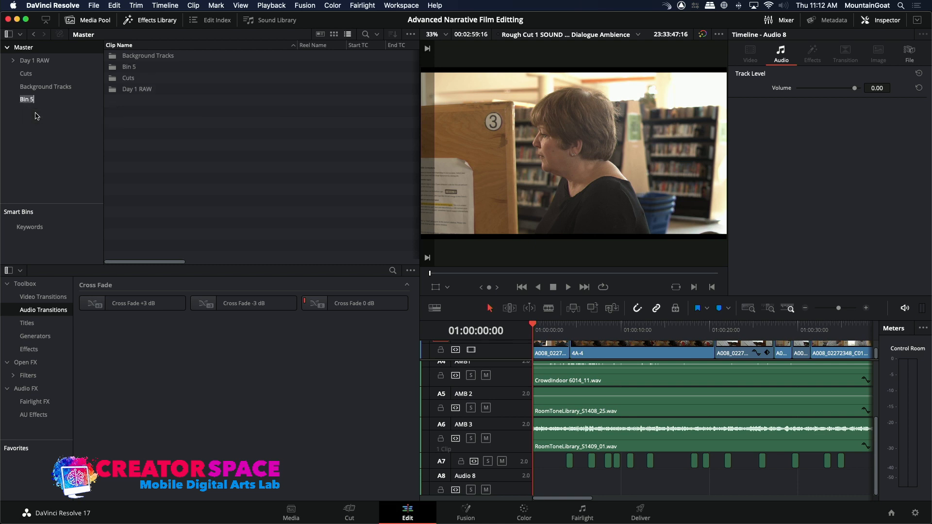
{"action": "key", "text": "BackSpace"}
{"action": "double_click", "coordinate": [113, 67]}
Start importing media into the Music bin and browse to the FILM TV MASTERS drive.
{"action": "right_click", "coordinate": [114, 68]}
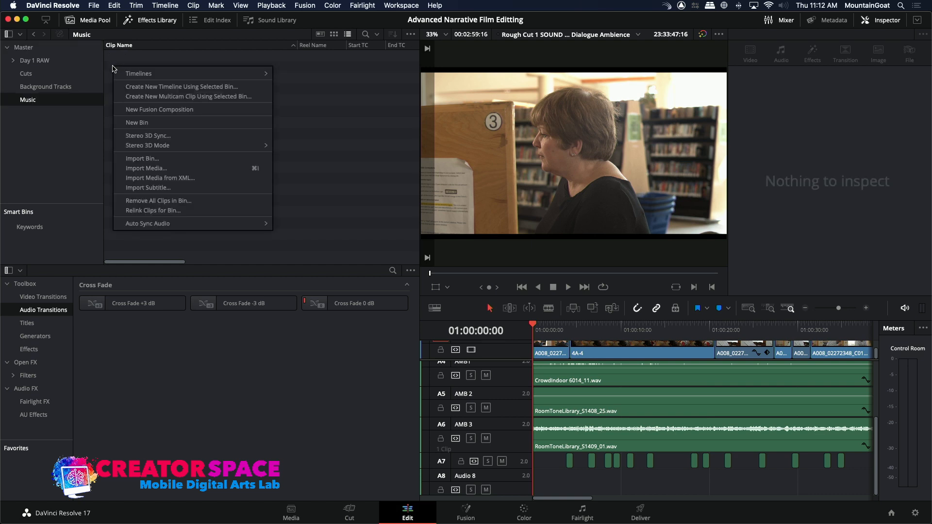
{"action": "left_click", "coordinate": [145, 168]}
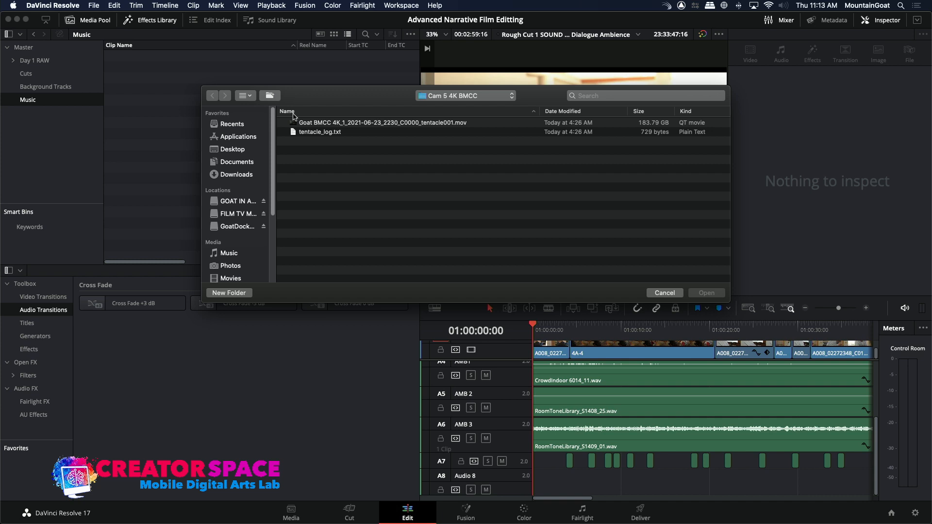
{"action": "left_click", "coordinate": [237, 214]}
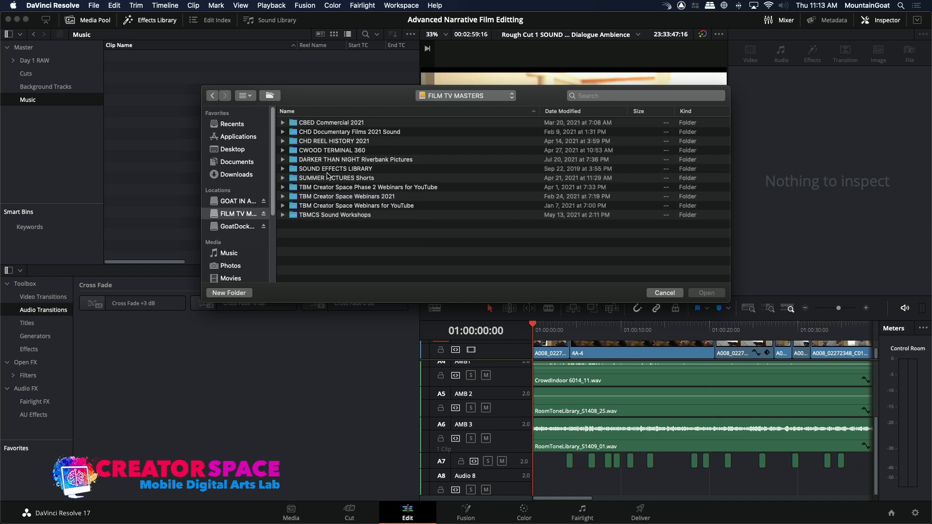
{"action": "double_click", "coordinate": [328, 169]}
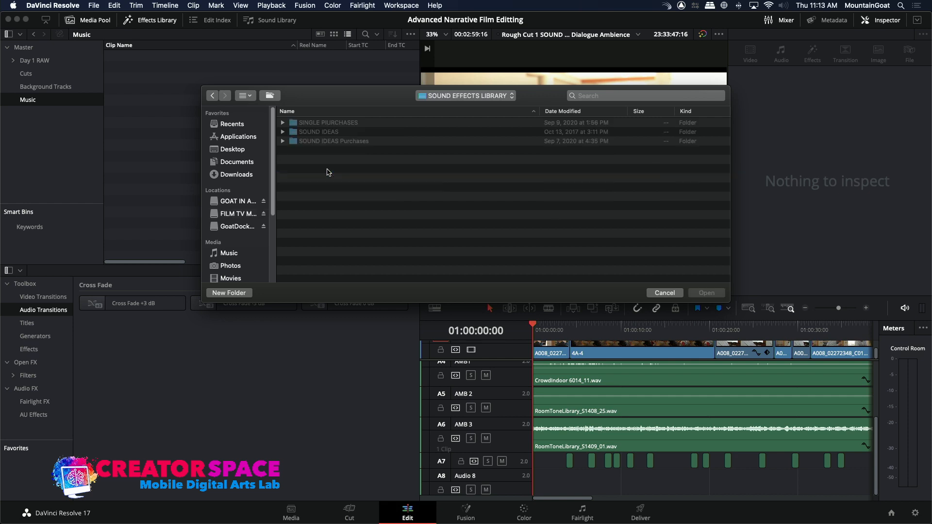
{"action": "double_click", "coordinate": [318, 132]}
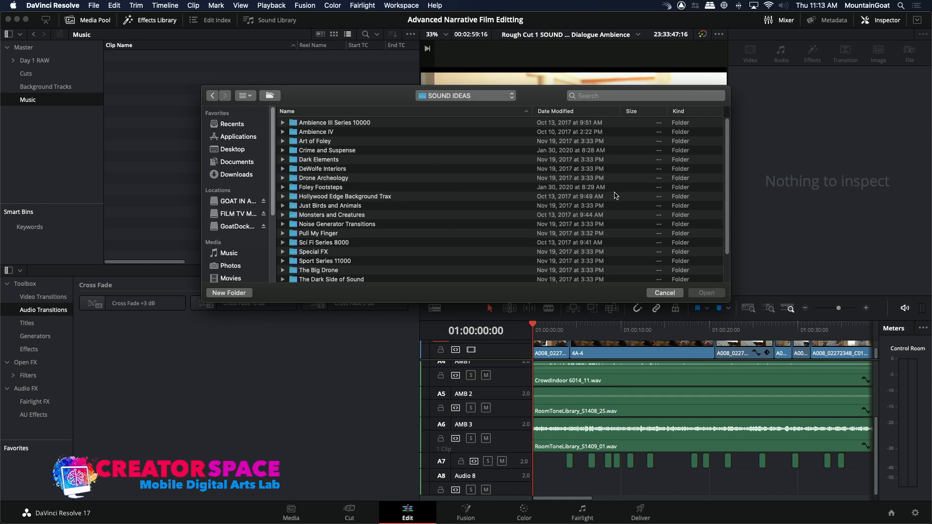
{"action": "scroll", "coordinate": [727, 194], "scroll_direction": "down", "scroll_amount": 4}
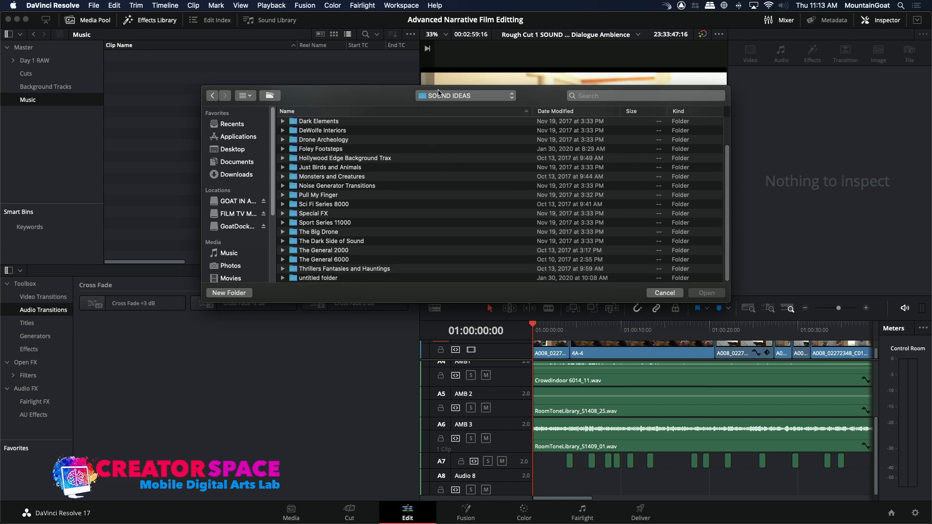
{"action": "left_click", "coordinate": [437, 95]}
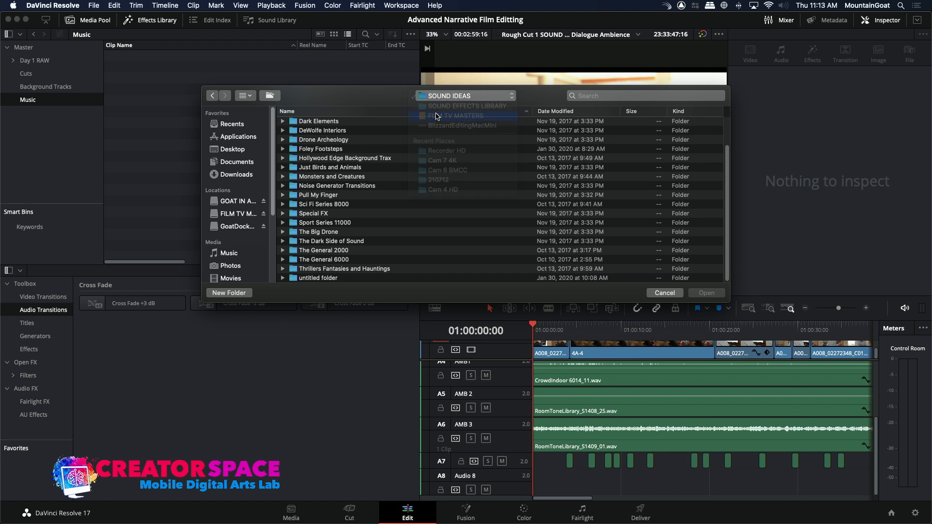
{"action": "left_click", "coordinate": [437, 116]}
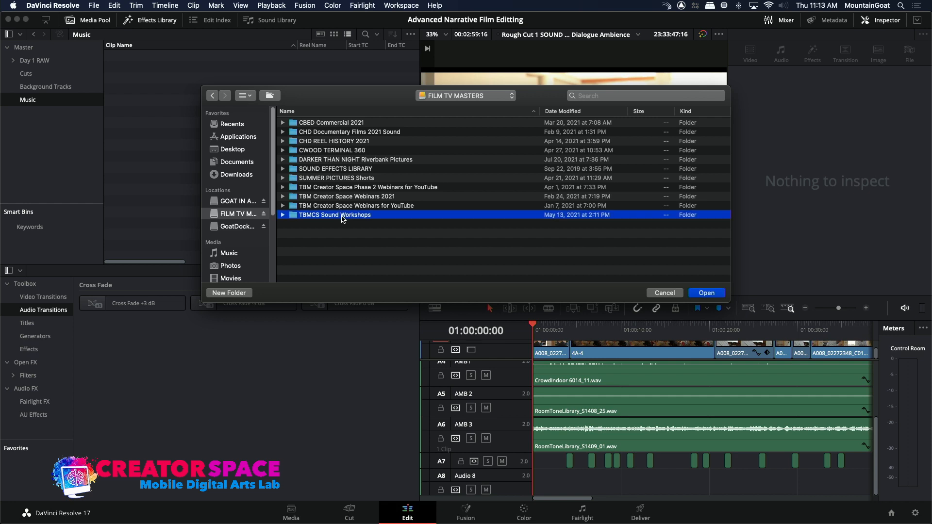
{"action": "double_click", "coordinate": [342, 215]}
{"action": "left_click", "coordinate": [437, 96]}
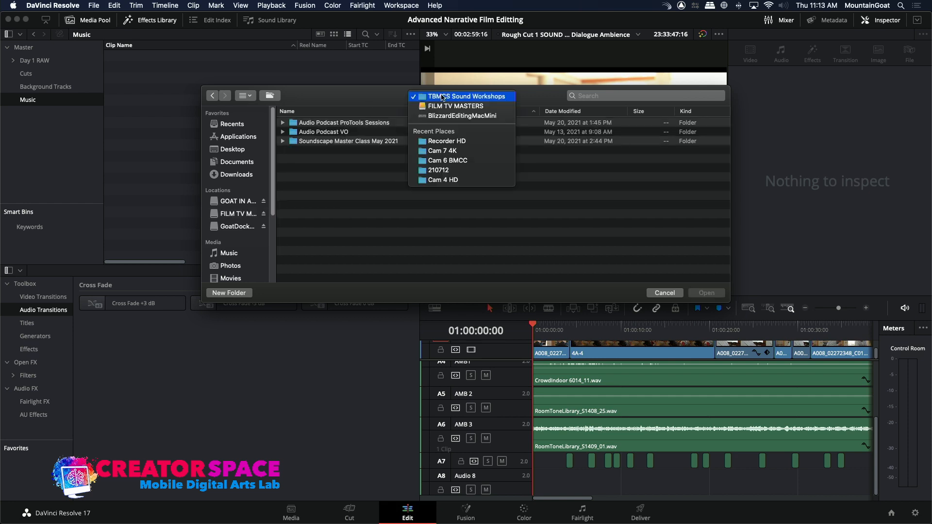
{"action": "left_click", "coordinate": [440, 105]}
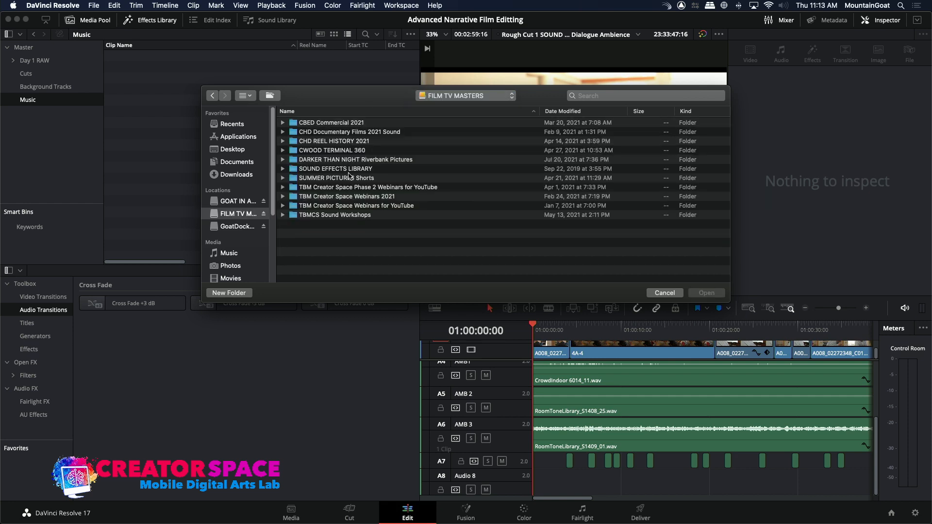
Import Ragtime-clean.wav from the SOUND IDEAS Purchases folder inside SOUND EFFECTS LIBRARY into the Music bin.
{"action": "double_click", "coordinate": [329, 169]}
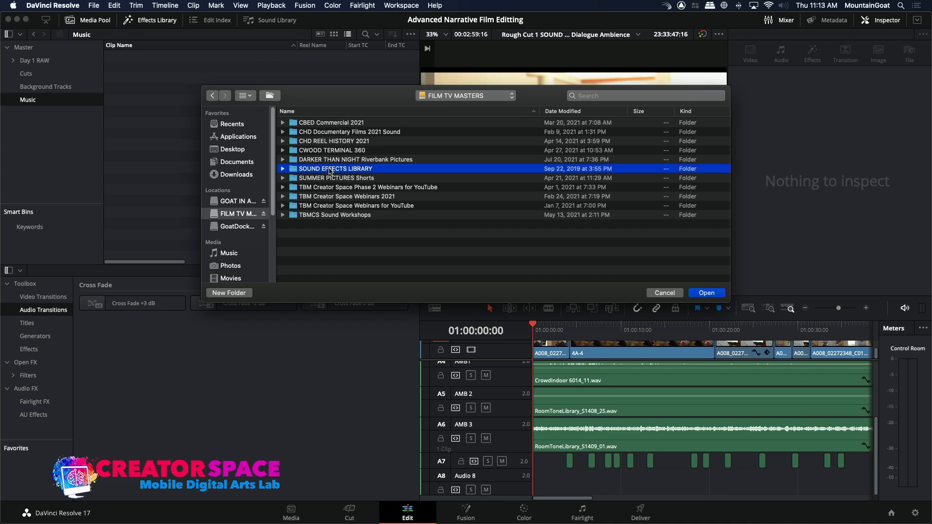
{"action": "double_click", "coordinate": [329, 142]}
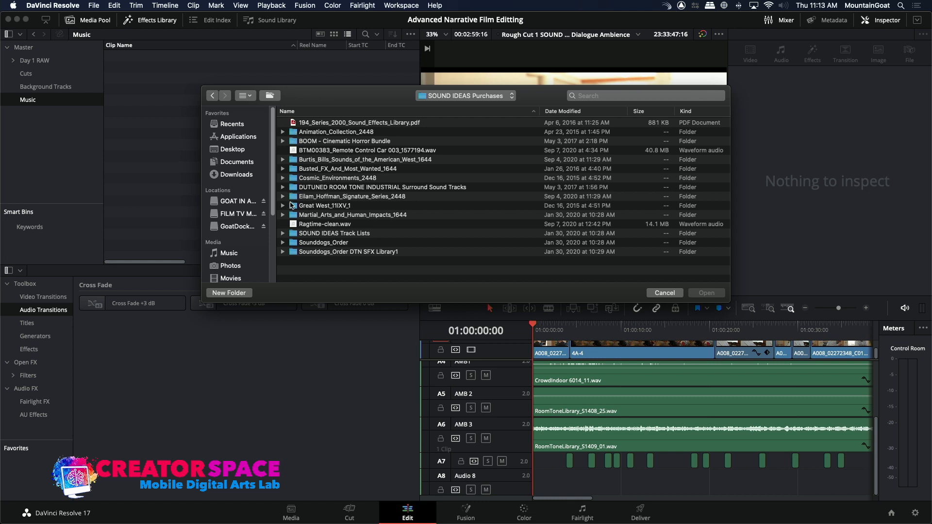
{"action": "left_click", "coordinate": [295, 226]}
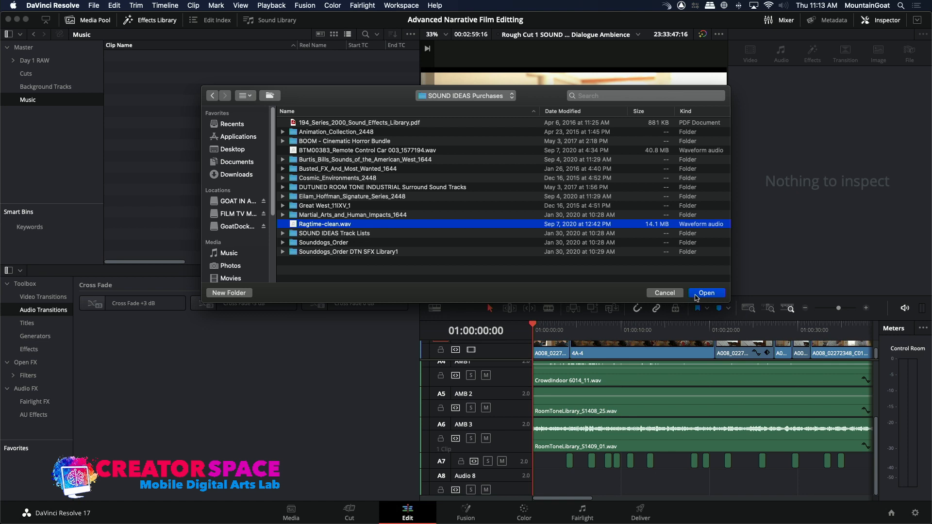
{"action": "left_click", "coordinate": [695, 295]}
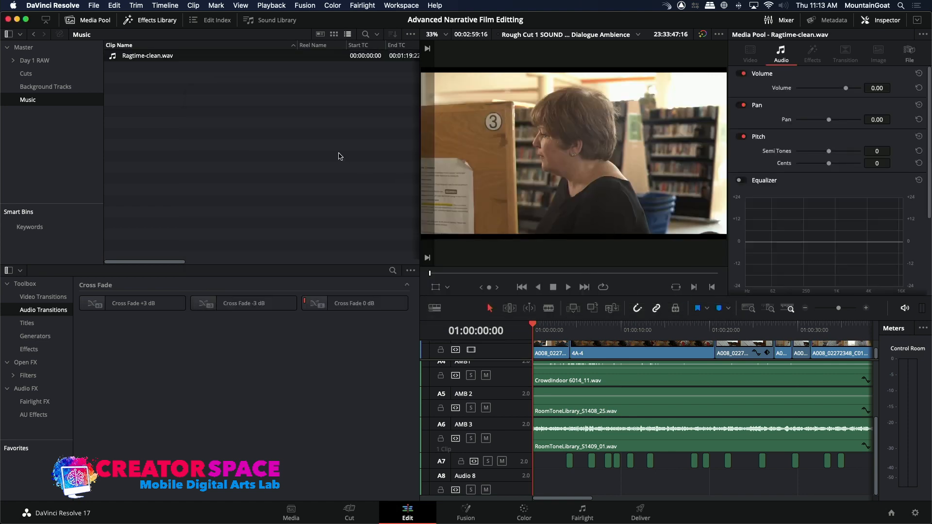
Preview Ragtime-clean.wav in the source viewer and mark its In point at 00:00:09:23.
{"action": "double_click", "coordinate": [112, 57]}
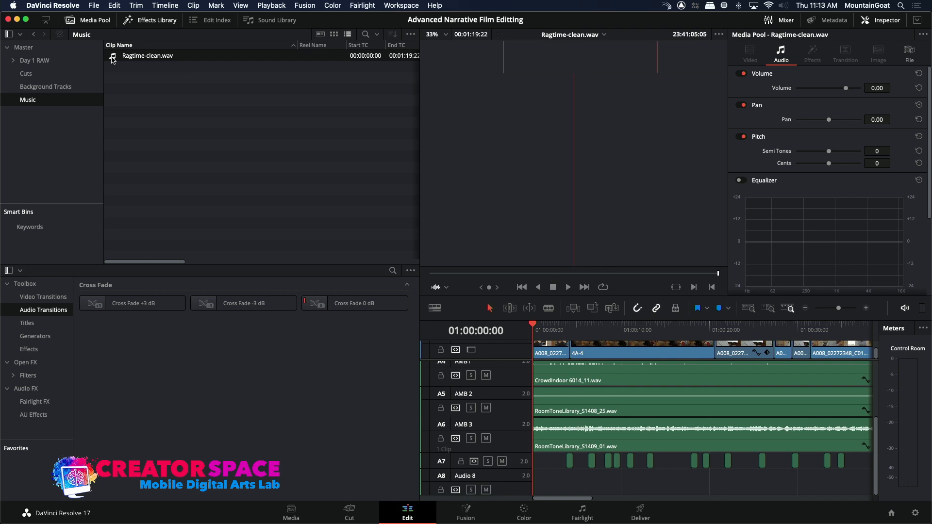
{"action": "key", "text": "space"}
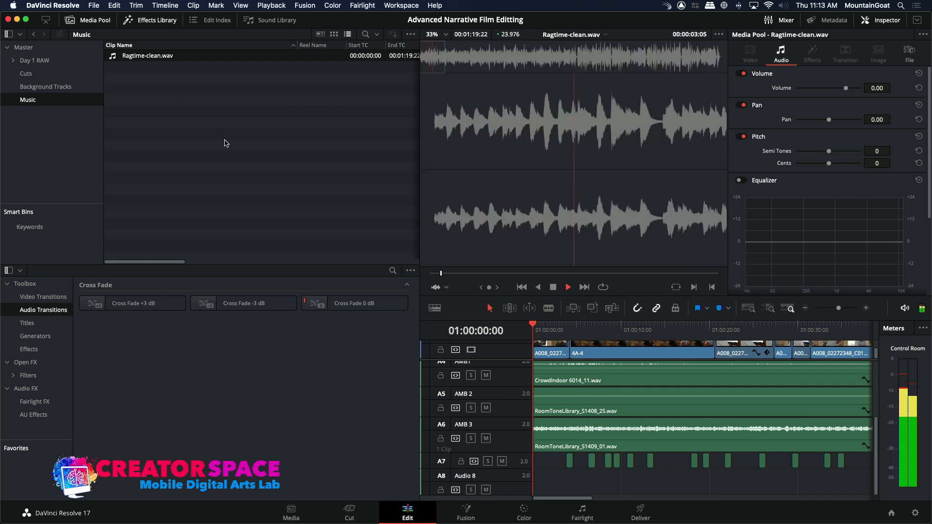
{"action": "key", "text": "space"}
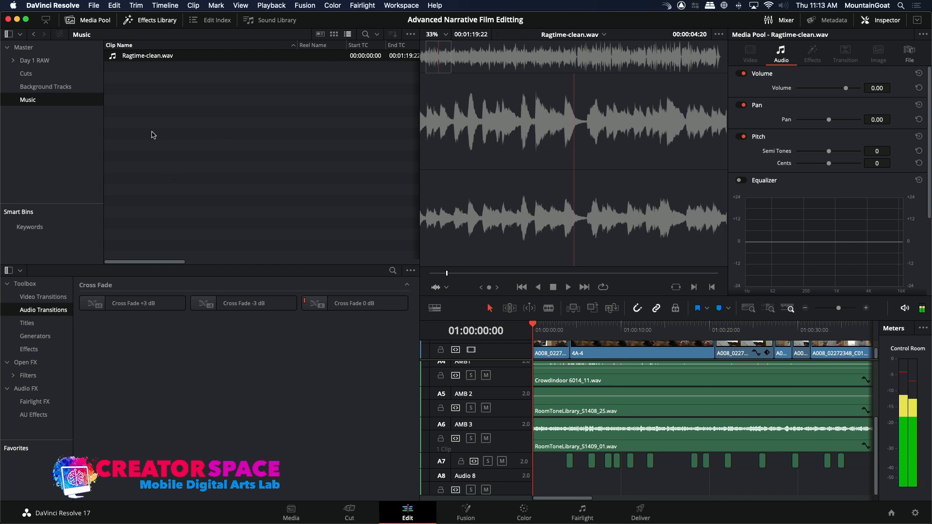
{"action": "left_click_drag", "start_coordinate": [427, 66], "coordinate": [457, 66]}
{"action": "key", "text": "i"}
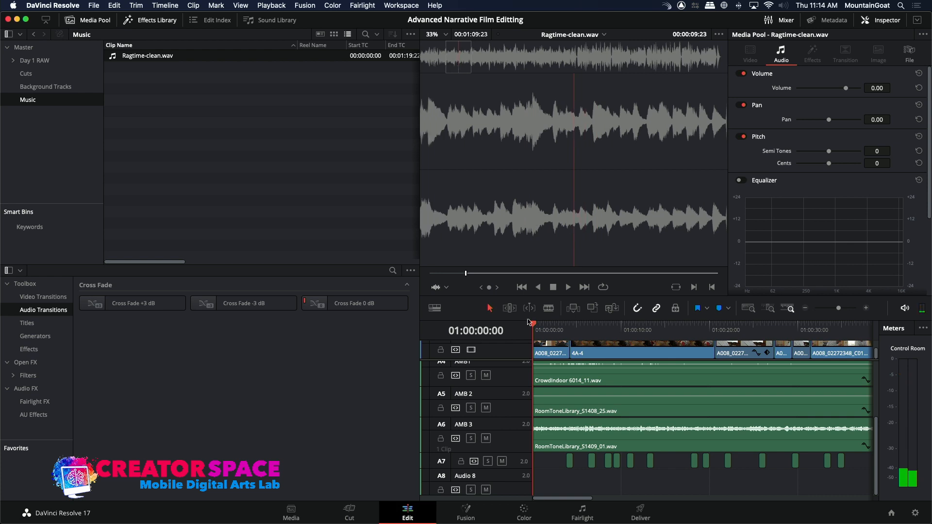
Overwrite the marked portion of Ragtime-clean.wav onto audio track A8 from the start of the timeline.
{"action": "left_click", "coordinate": [443, 479]}
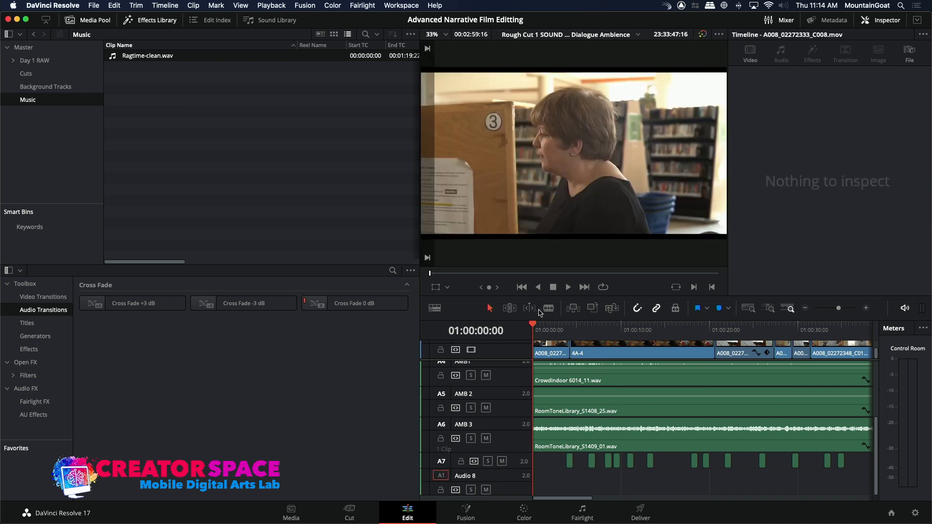
{"action": "left_click", "coordinate": [592, 308]}
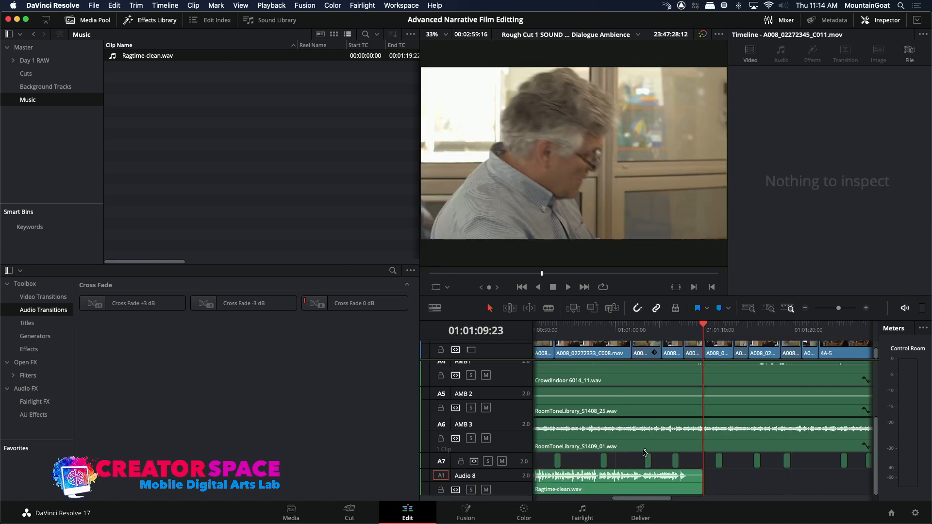
Overwrite a second copy of the ragtime clip onto track A8 starting at 01:01:07:06, near the end of the first copy.
{"action": "left_click_drag", "start_coordinate": [682, 334], "coordinate": [679, 335]}
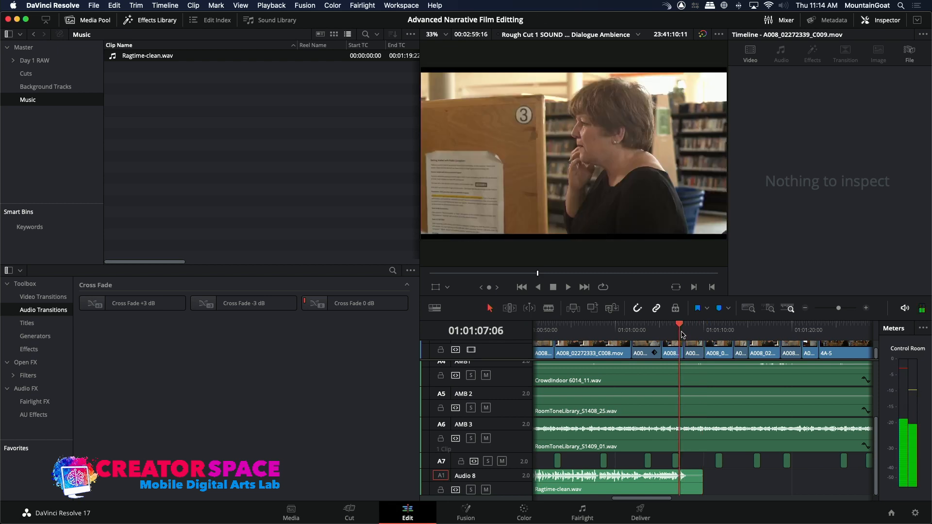
{"action": "left_click", "coordinate": [594, 307]}
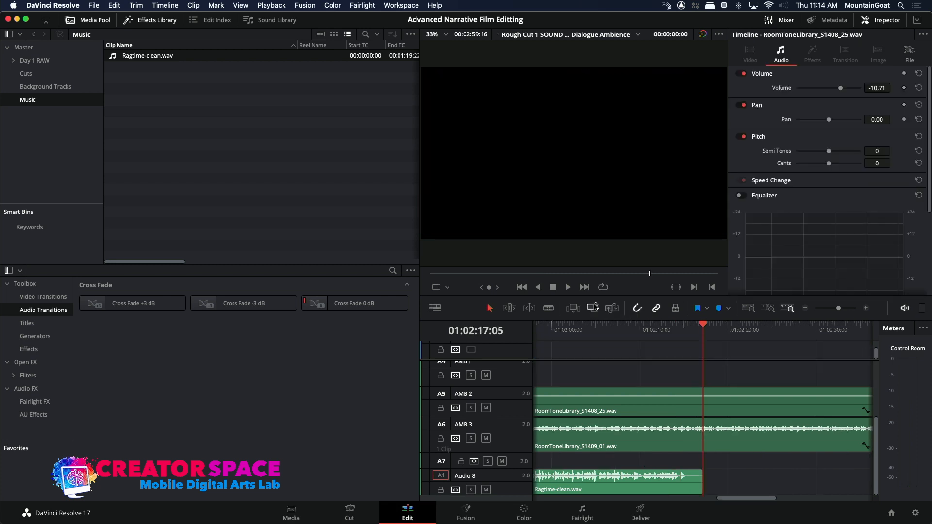
{"action": "left_click_drag", "start_coordinate": [730, 497], "coordinate": [546, 497]}
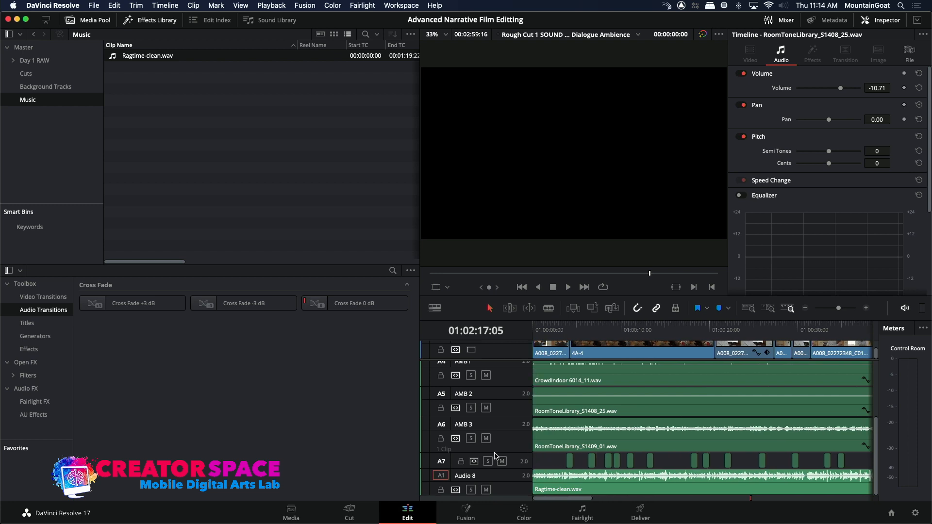
Rename audio track A8 as Music.
{"action": "double_click", "coordinate": [466, 475]}
{"action": "key", "text": "BackSpace"}
{"action": "type", "text": "Music"}
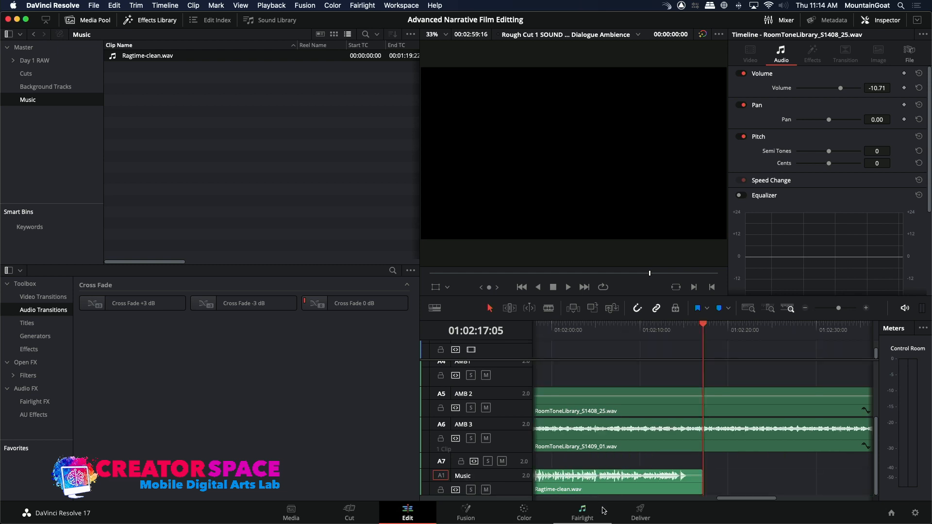
Lower the first ragtime clip's volume on the Music track to about -23.70, checking the level by playback near the timeline's start.
{"action": "left_click_drag", "start_coordinate": [732, 499], "coordinate": [514, 483]}
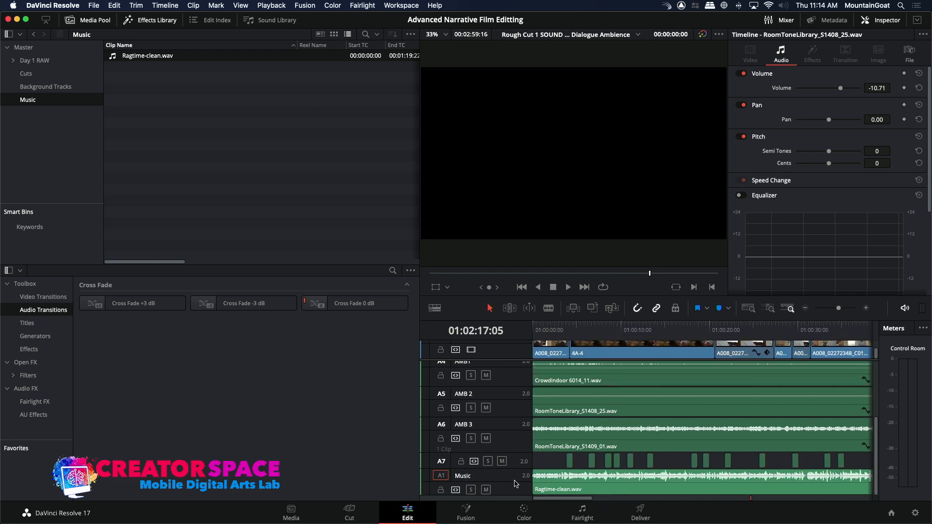
{"action": "left_click", "coordinate": [552, 331]}
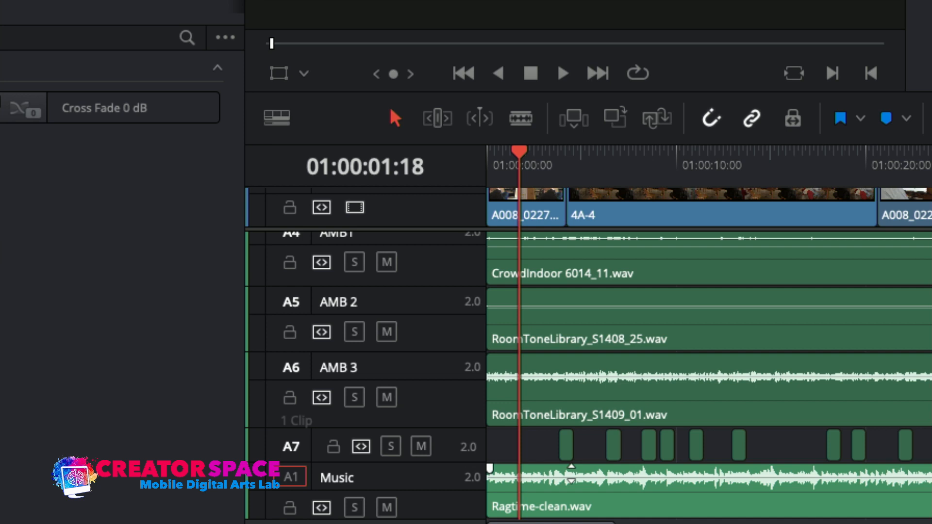
{"action": "left_click_drag", "start_coordinate": [571, 473], "coordinate": [573, 485]}
{"action": "key", "text": "space"}
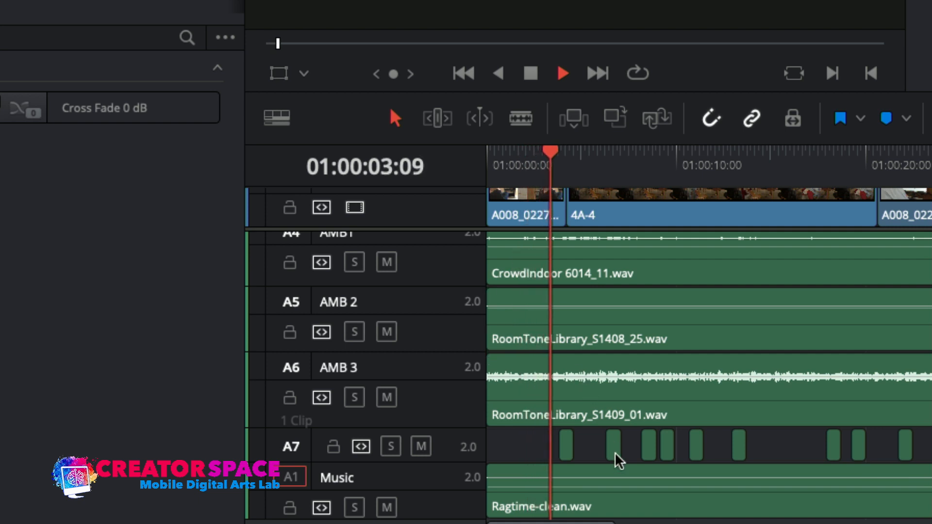
{"action": "key", "text": "space"}
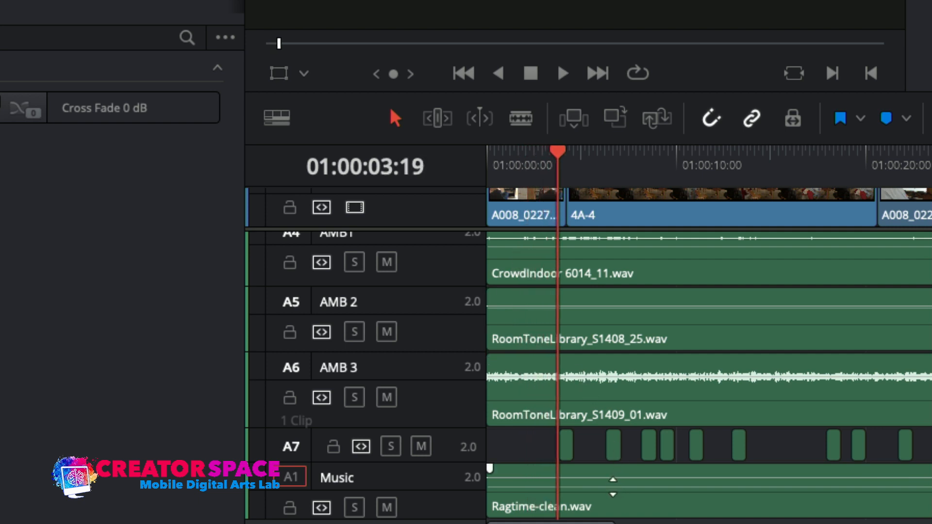
{"action": "mouse_move", "coordinate": [613, 487]}
{"action": "left_mouse_down"}
{"action": "mouse_move", "coordinate": [613, 476]}
{"action": "mouse_move", "coordinate": [613, 485]}
{"action": "left_mouse_up"}
{"action": "key", "text": "space"}
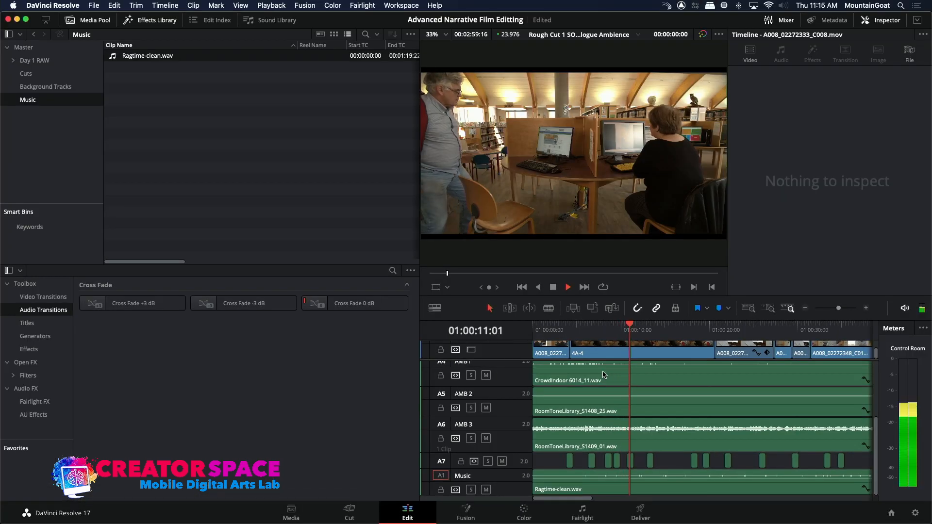
Copy the level-adjusted first ragtime clip and paste it on the Music track at 01:01:05:06, over the start of the second copy.
{"action": "left_click", "coordinate": [804, 308]}
{"action": "left_click", "coordinate": [804, 309]}
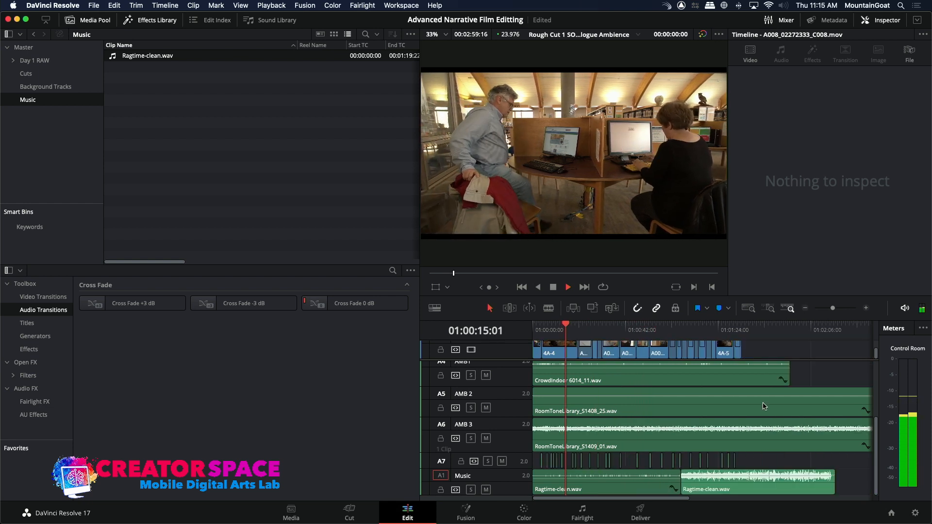
{"action": "key", "text": "space"}
{"action": "left_click", "coordinate": [660, 488]}
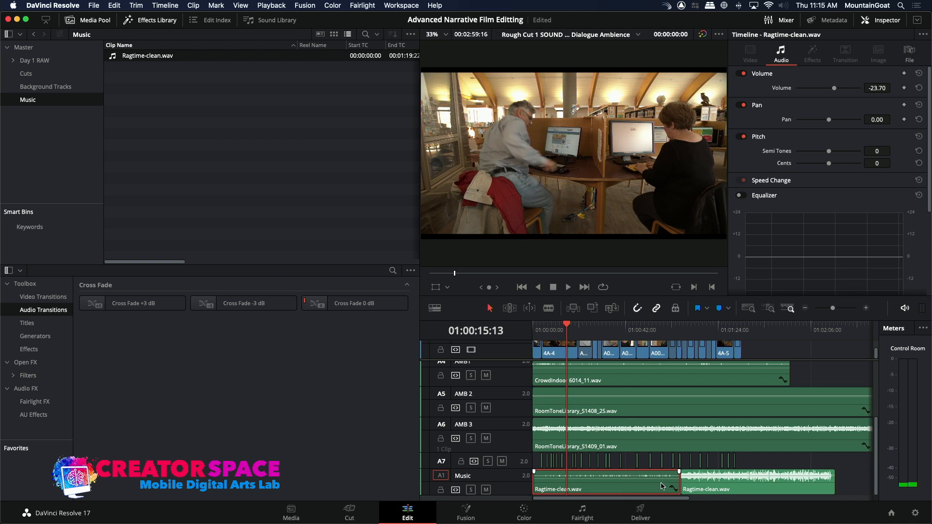
{"action": "left_click", "coordinate": [677, 331]}
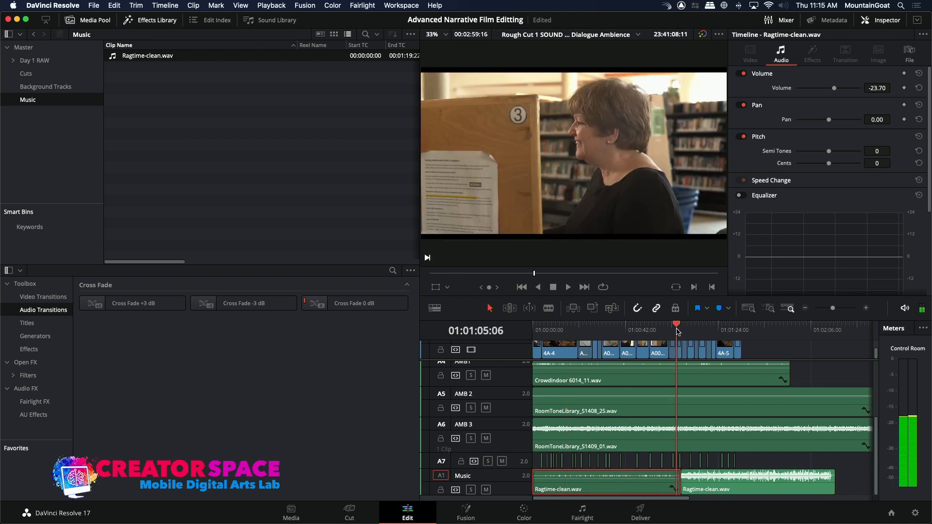
{"action": "key", "text": "super+v"}
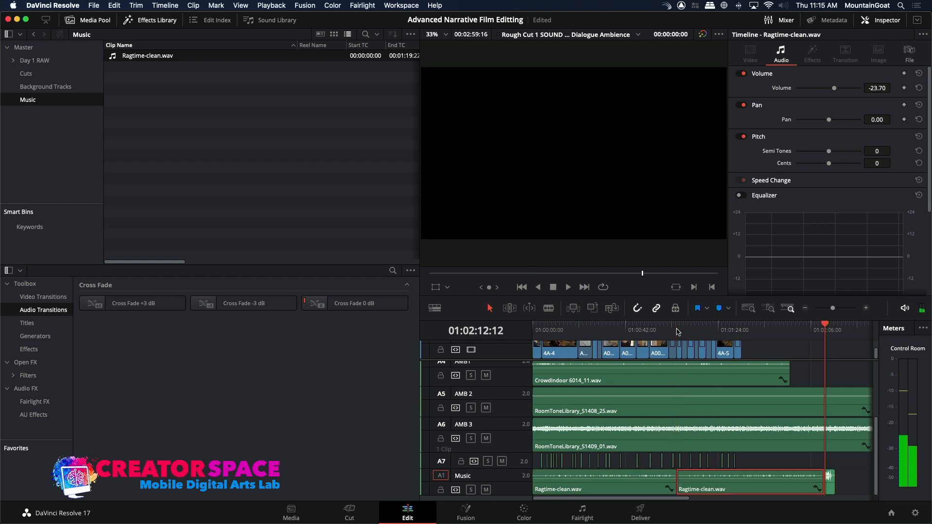
Delete the leftover ragtime piece at the end of the Music track, play back the final scene, and return the playhead to 01:00:00:00.
{"action": "left_click", "coordinate": [828, 482]}
{"action": "key", "text": "Delete"}
{"action": "left_click", "coordinate": [720, 335]}
{"action": "key", "text": "space"}
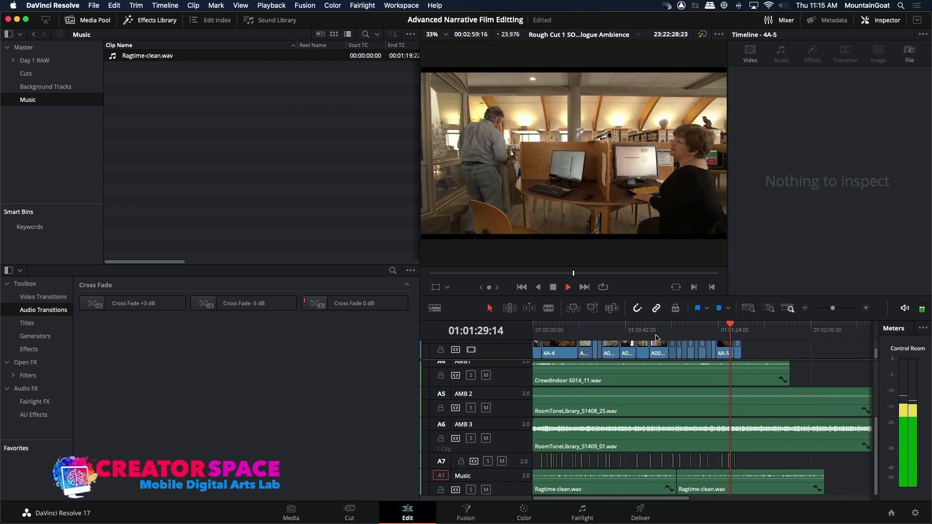
{"action": "left_click_drag", "start_coordinate": [720, 335], "coordinate": [492, 329]}
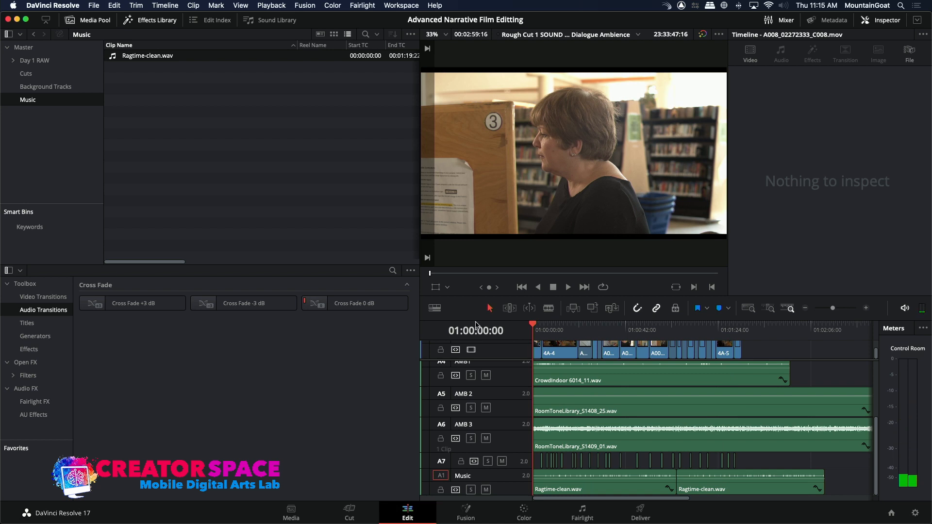
Import Lonely-Grief_FULL_GWT012601.wav from the Great West_11IXV_1 folder into the Music bin.
{"action": "right_click", "coordinate": [183, 124]}
{"action": "left_click", "coordinate": [234, 236]}
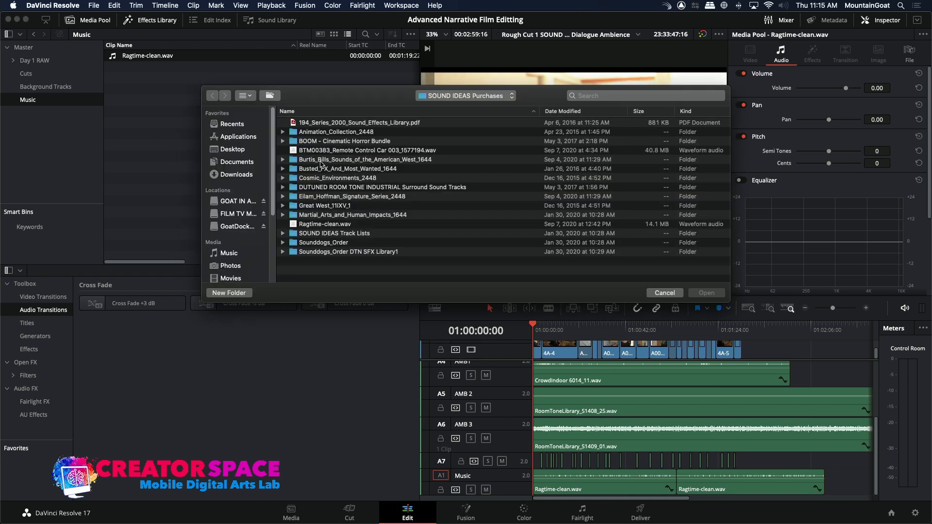
{"action": "double_click", "coordinate": [318, 207]}
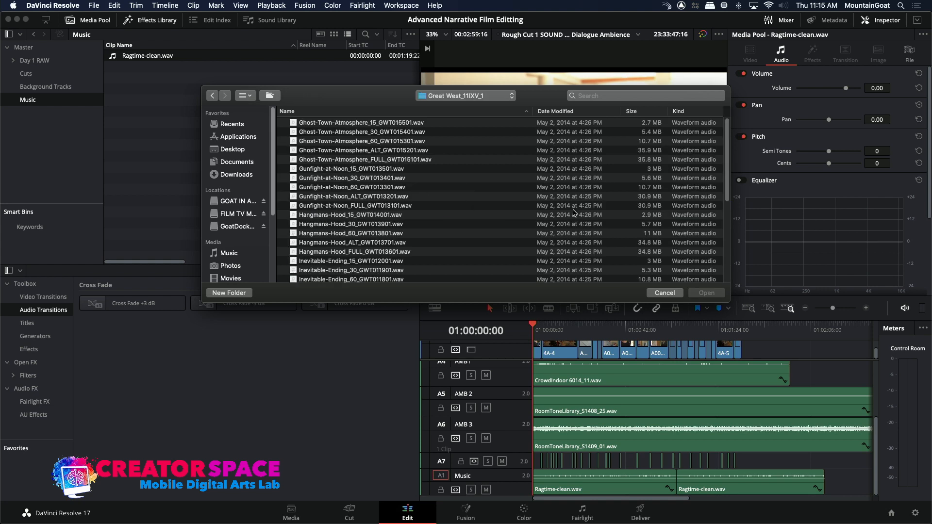
{"action": "left_click_drag", "start_coordinate": [724, 192], "coordinate": [720, 266]}
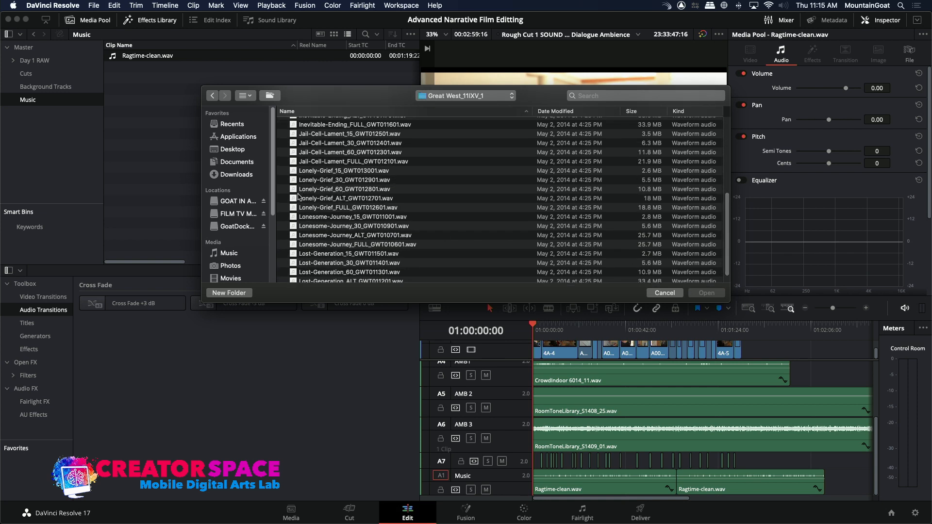
{"action": "double_click", "coordinate": [293, 208]}
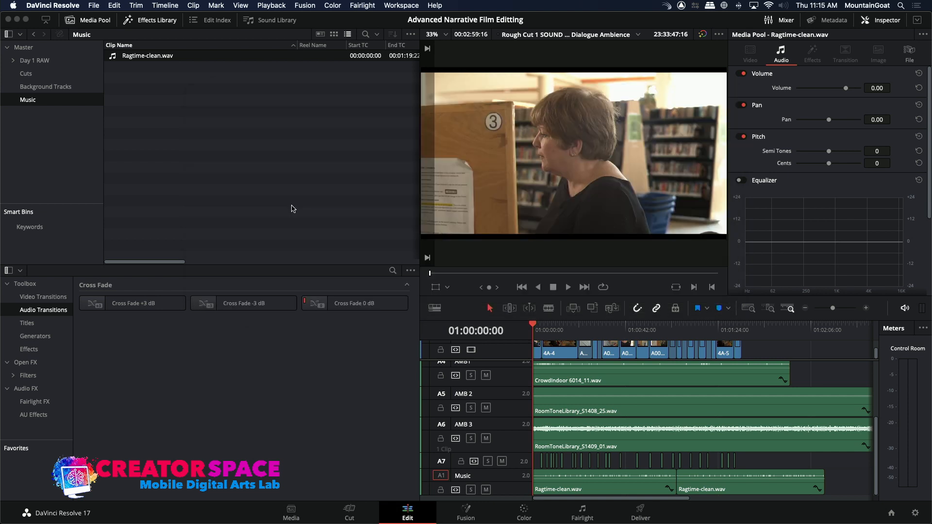
Audition the opening and a middle passage of Lonely-Grief_FULL_GWT012601.wav in the source viewer.
{"action": "double_click", "coordinate": [113, 58]}
{"action": "key", "text": "space"}
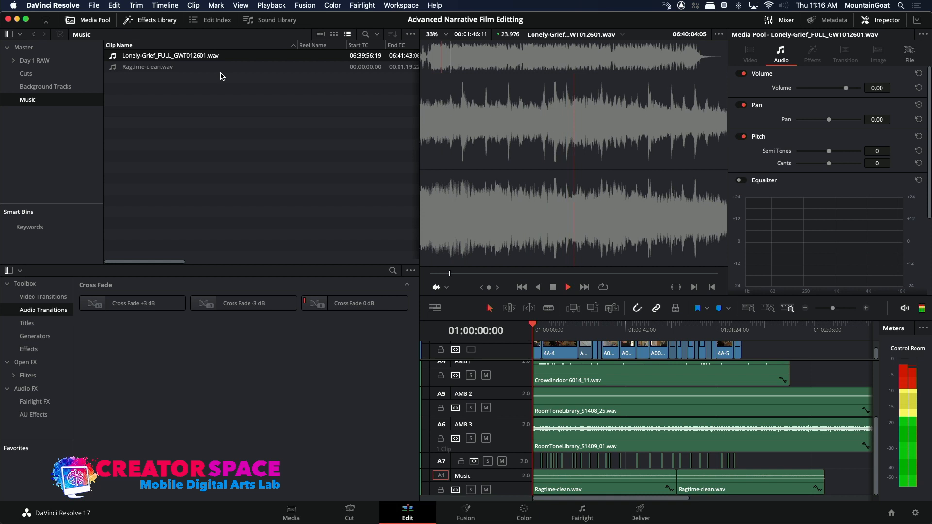
{"action": "key", "text": "space"}
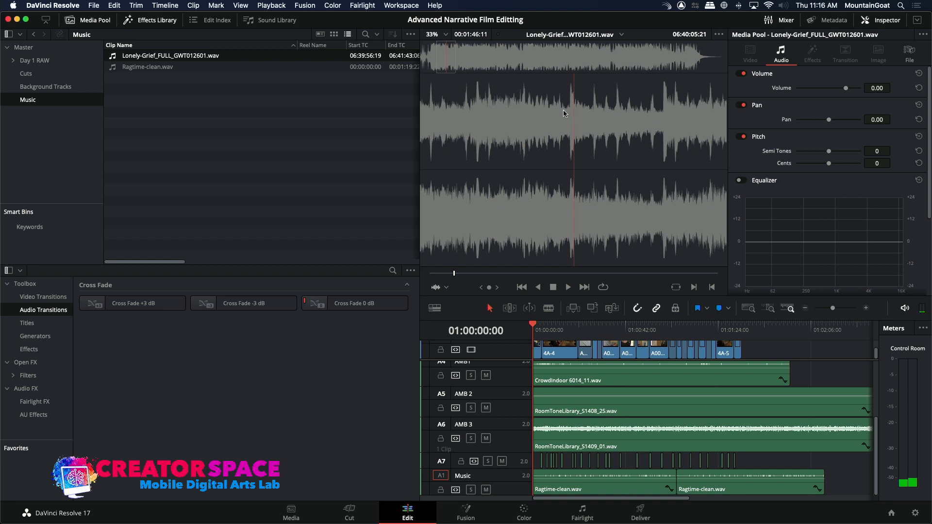
{"action": "left_click", "coordinate": [520, 71]}
{"action": "key", "text": "space"}
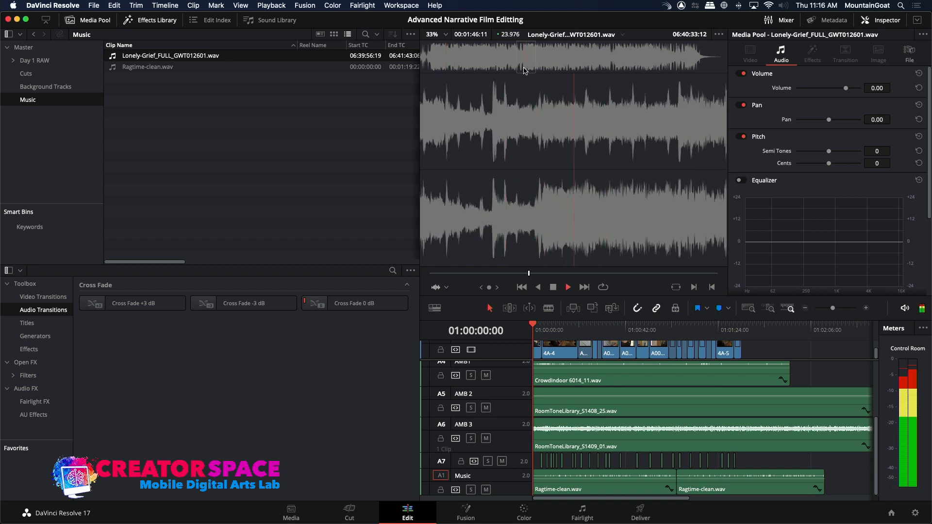
{"action": "key", "text": "space"}
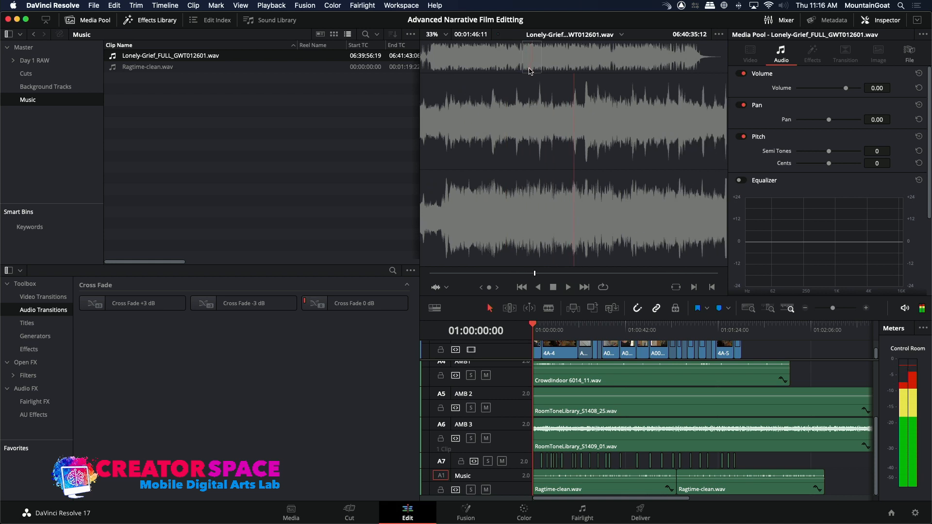
Mute the Music track and add a stereo audio track A9 below it, enlarging the new track's height.
{"action": "left_click", "coordinate": [484, 488]}
{"action": "right_click", "coordinate": [507, 487]}
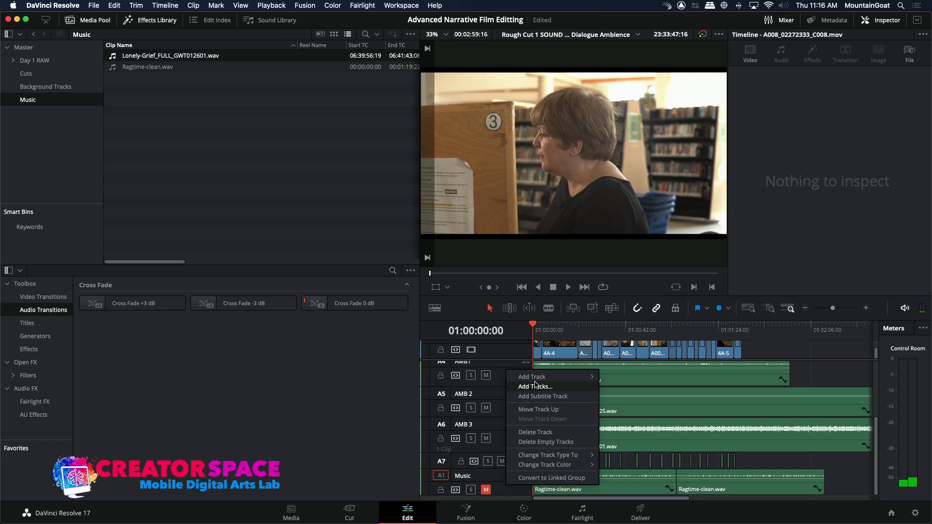
{"action": "mouse_move", "coordinate": [536, 378]}
{"action": "left_click", "coordinate": [612, 390]}
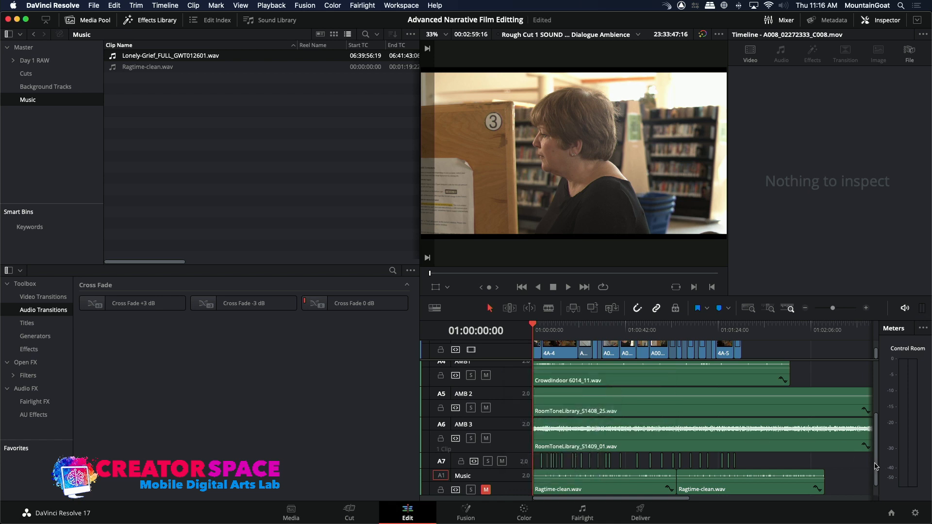
{"action": "left_click_drag", "start_coordinate": [875, 466], "coordinate": [874, 505]}
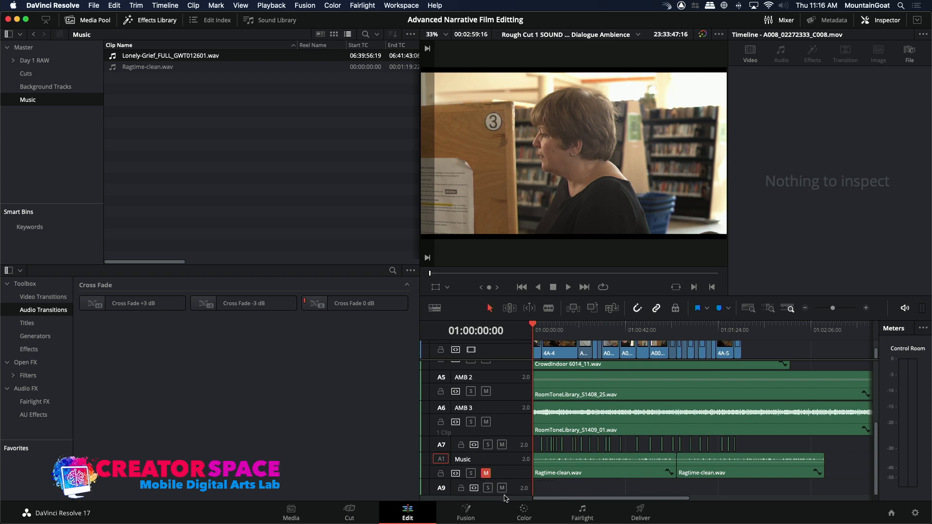
{"action": "left_click_drag", "start_coordinate": [494, 495], "coordinate": [500, 514]}
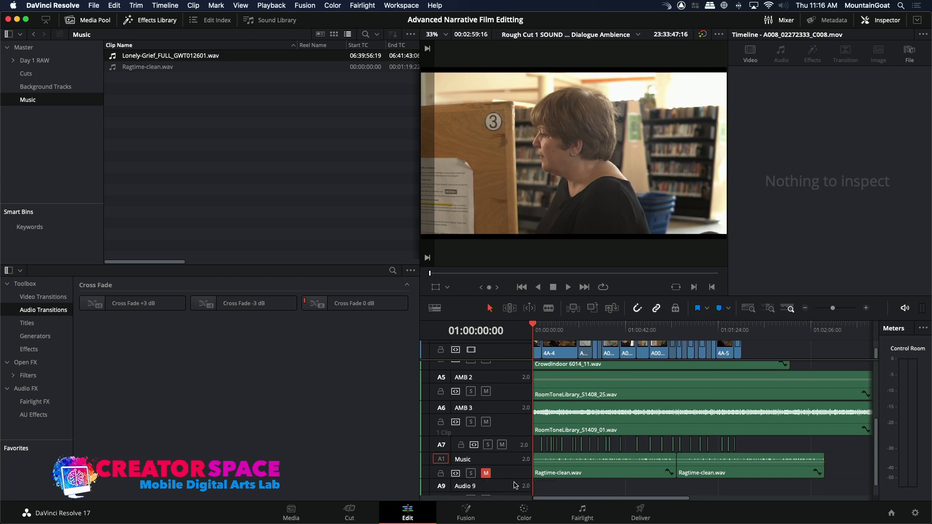
{"action": "left_click_drag", "start_coordinate": [875, 477], "coordinate": [873, 489]}
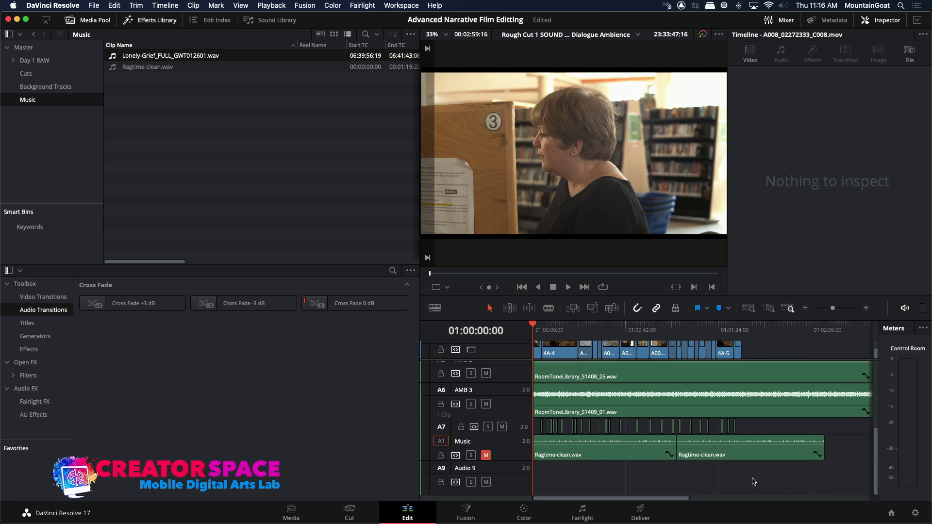
Rename audio track A9 as Score and audio track A8 as BG Music.
{"action": "left_click", "coordinate": [460, 474]}
{"action": "double_click", "coordinate": [461, 469]}
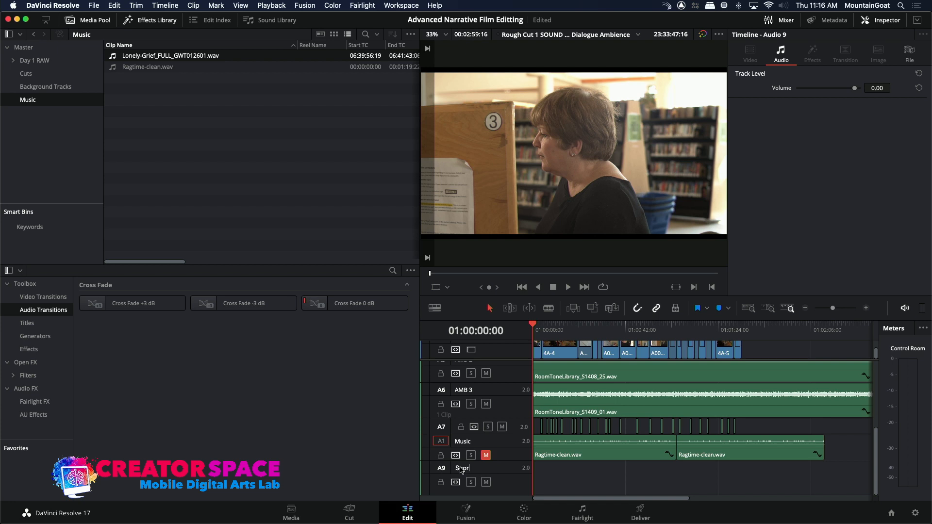
{"action": "double_click", "coordinate": [469, 443]}
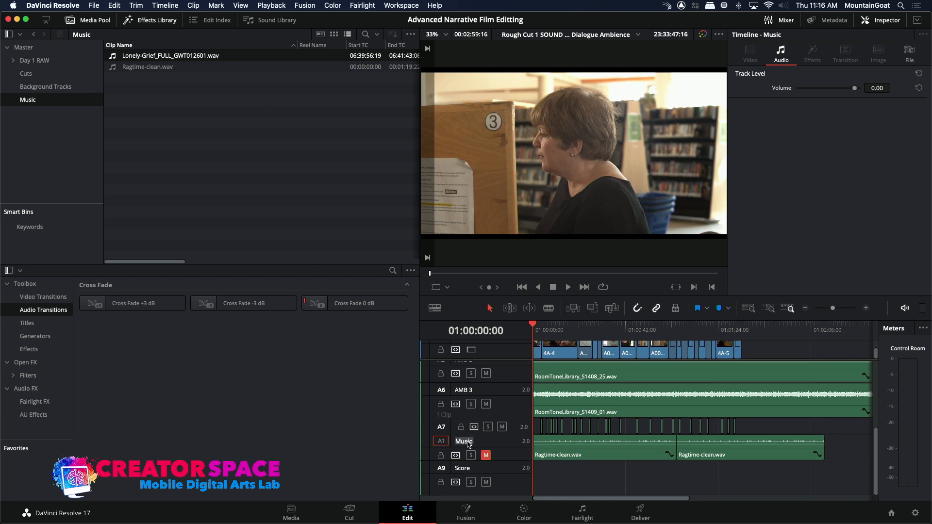
{"action": "key", "text": "Return"}
{"action": "type", "text": "BG"}
{"action": "double_click", "coordinate": [462, 468]}
{"action": "key", "text": "Return"}
Overwrite the whole Lonely-Grief_FULL_GWT012601.wav clip onto the Score track, starting at 01:00:00:00.
{"action": "left_click", "coordinate": [441, 468]}
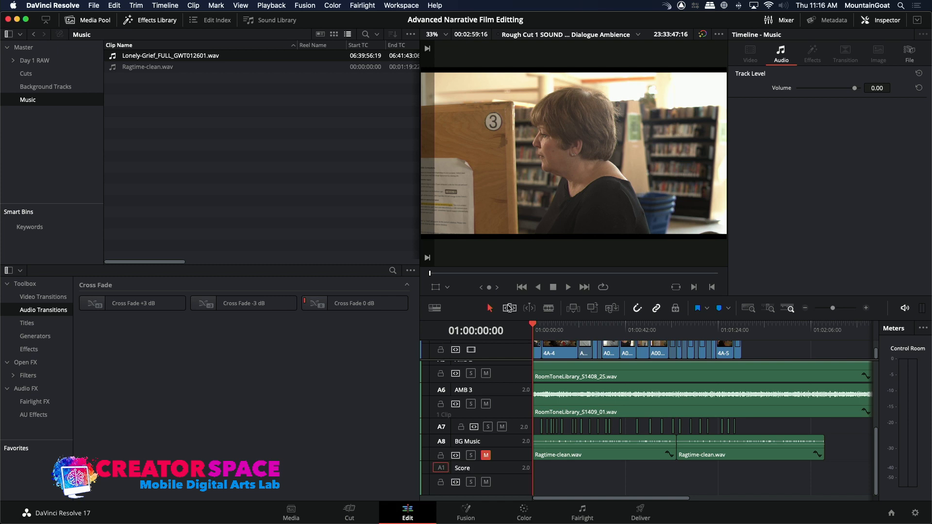
{"action": "double_click", "coordinate": [112, 55]}
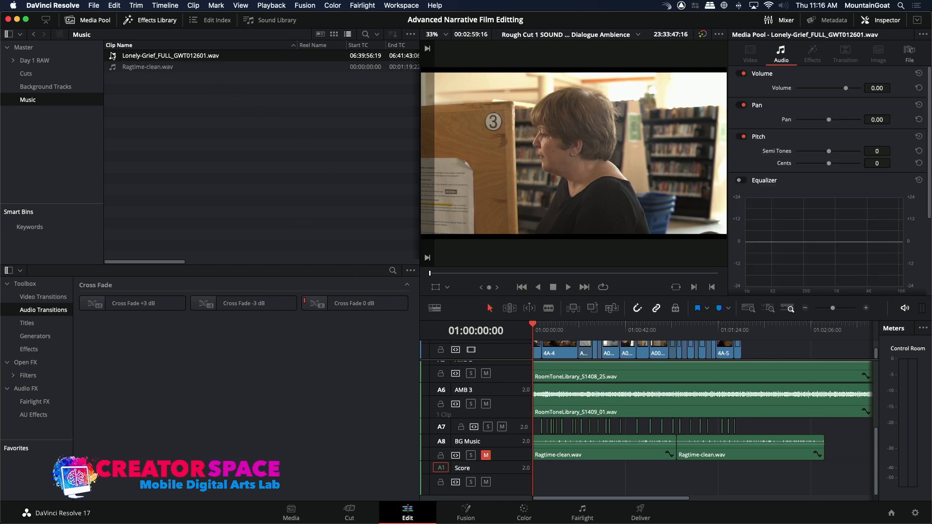
{"action": "left_click_drag", "start_coordinate": [438, 52], "coordinate": [412, 100]}
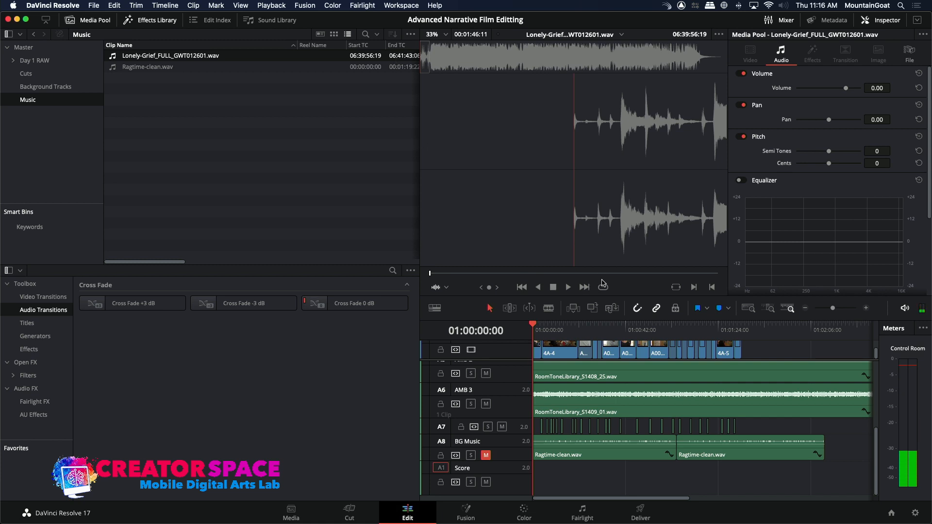
{"action": "left_click", "coordinate": [591, 307]}
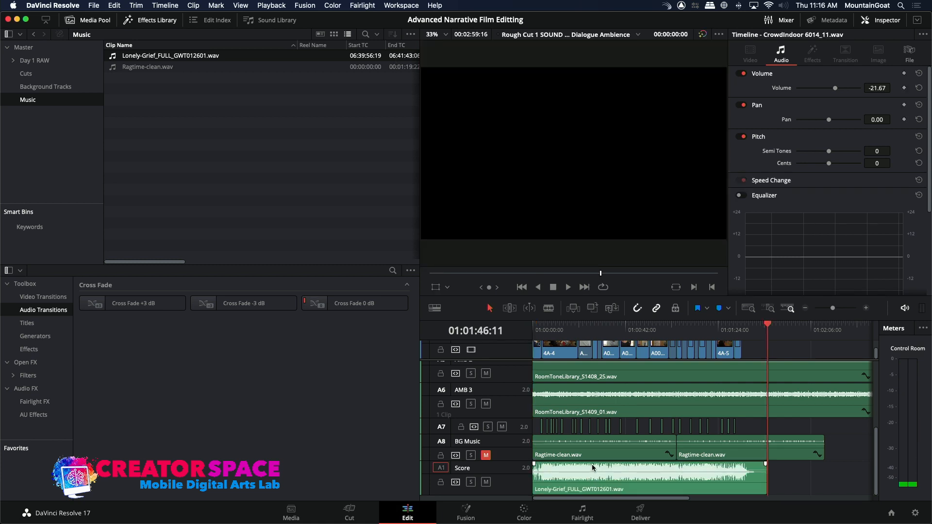
Lower the Lonely-Grief clip's volume on the Score track in two passes, checking the mix by playback from the timeline's start.
{"action": "left_click_drag", "start_coordinate": [591, 468], "coordinate": [589, 473]}
{"action": "left_click", "coordinate": [534, 335]}
{"action": "key", "text": "space"}
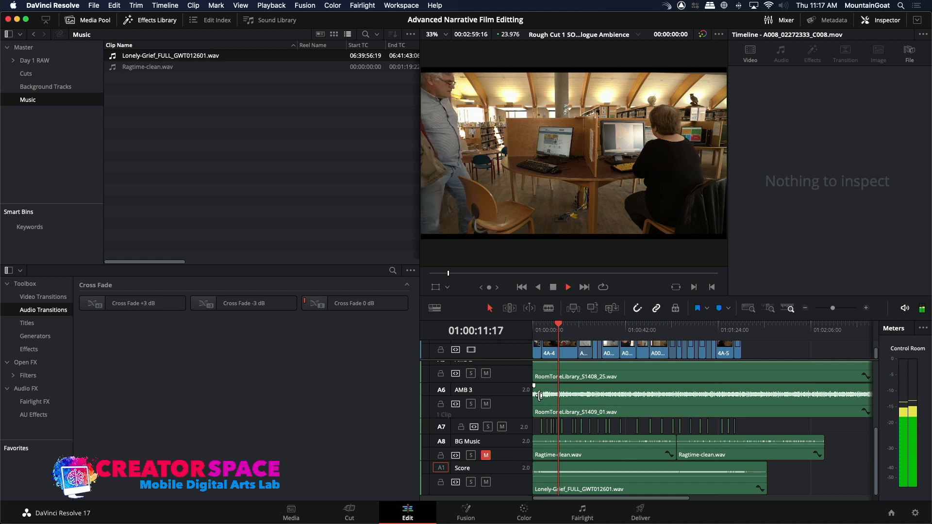
{"action": "key", "text": "space"}
{"action": "left_click_drag", "start_coordinate": [579, 474], "coordinate": [578, 478]}
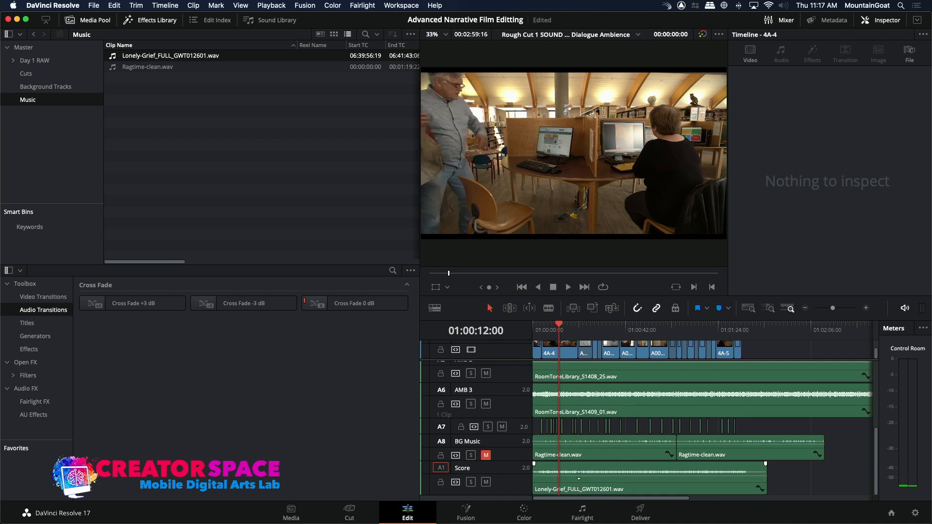
{"action": "key", "text": "space"}
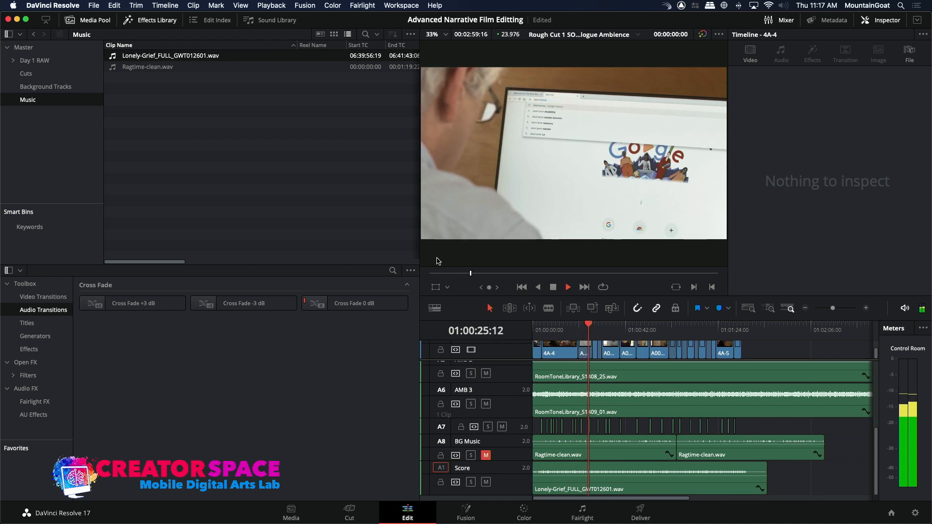
{"action": "key", "text": "space"}
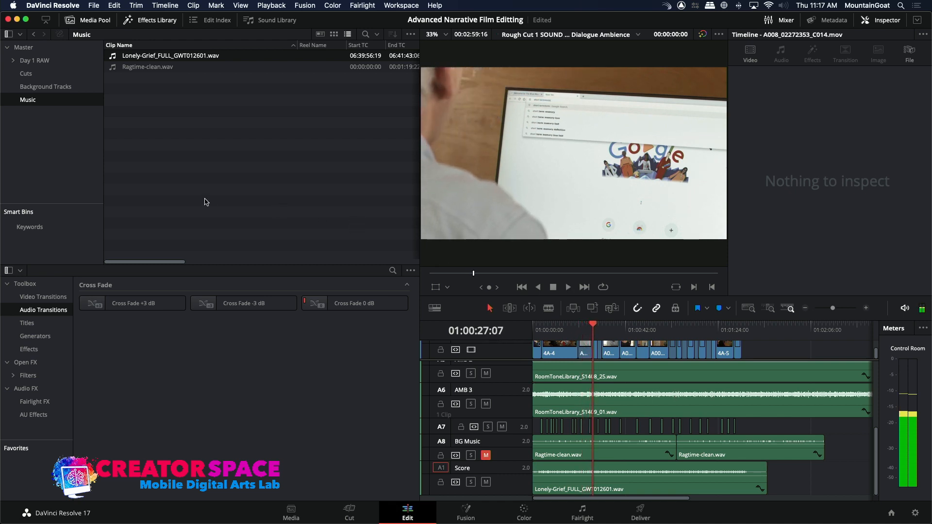
Create a new bin named Sound FX under Master in the media pool and open it.
{"action": "right_click", "coordinate": [51, 138]}
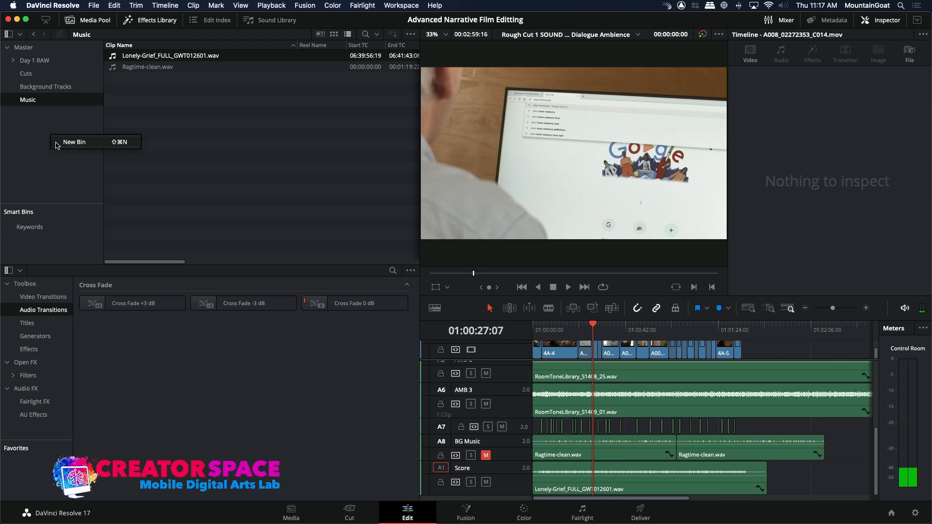
{"action": "left_click", "coordinate": [23, 47]}
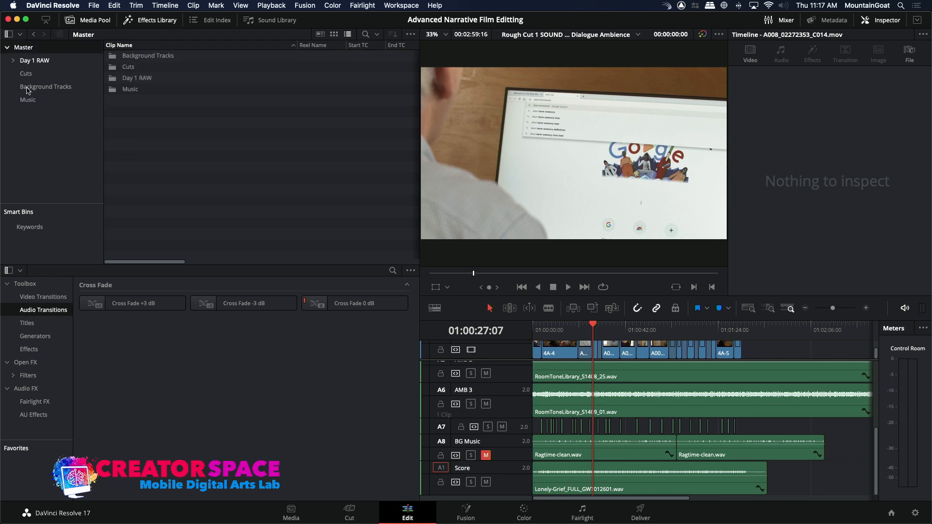
{"action": "right_click", "coordinate": [32, 146]}
{"action": "left_click", "coordinate": [47, 152]}
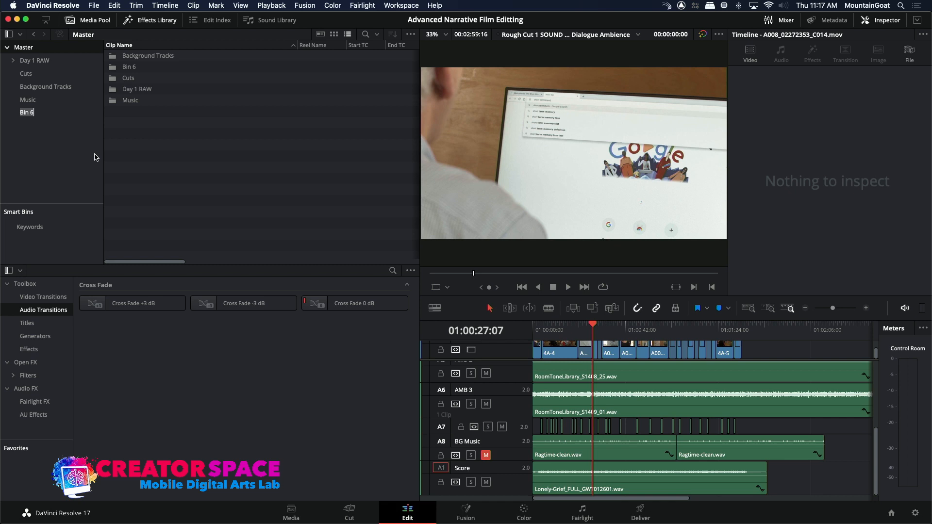
{"action": "key", "text": "BackSpace"}
{"action": "type", "text": "X"}
{"action": "key", "text": "Return"}
{"action": "double_click", "coordinate": [116, 69]}
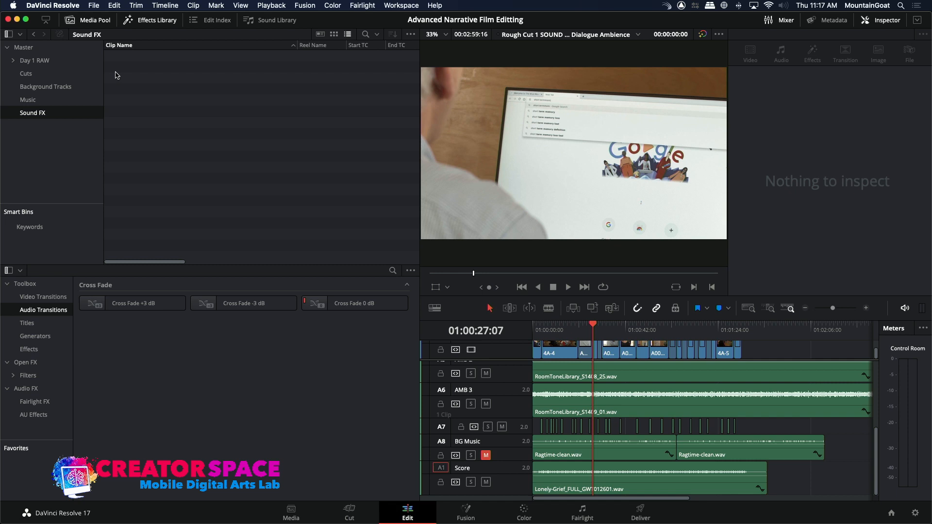
Start a media import into the Sound FX bin and, from the FILM TV MASTERS drive, search for "Door Opening".
{"action": "right_click", "coordinate": [115, 72]}
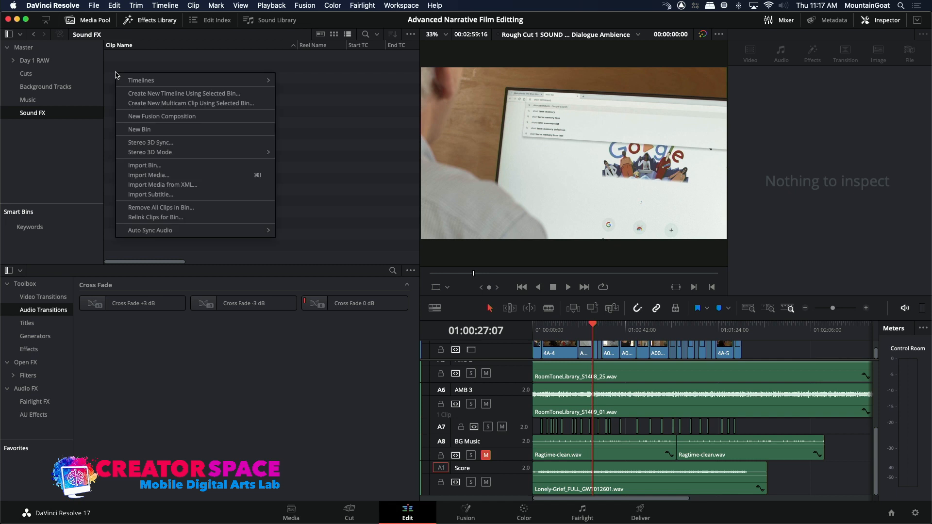
{"action": "left_click", "coordinate": [136, 176]}
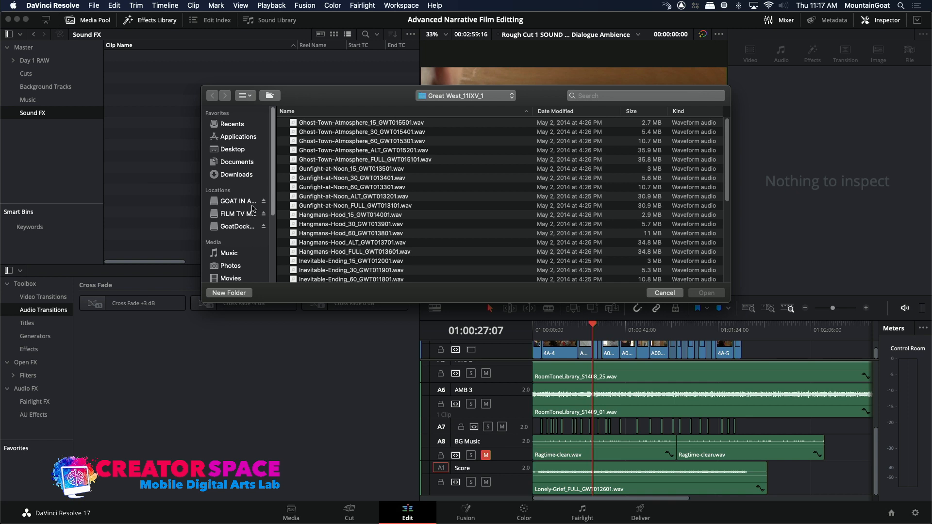
{"action": "left_click", "coordinate": [236, 214]}
{"action": "left_click", "coordinate": [315, 170]}
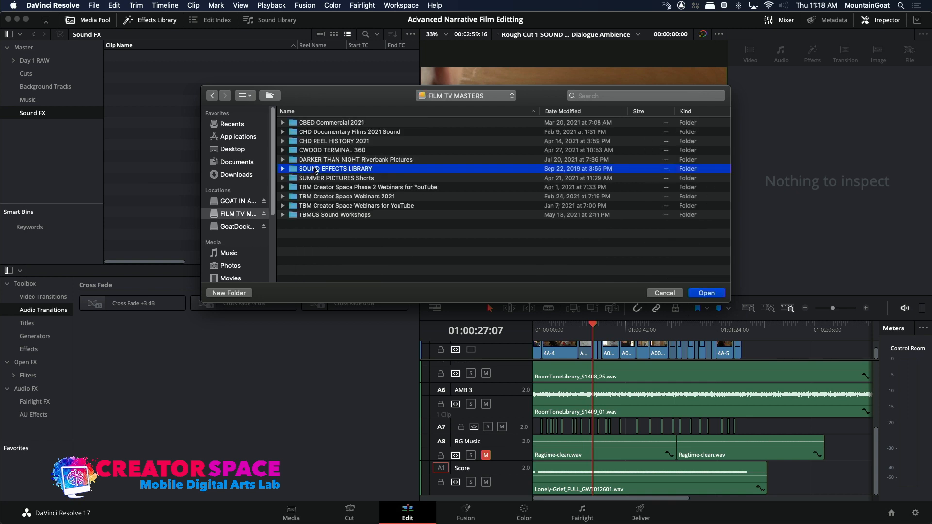
{"action": "left_click", "coordinate": [582, 96]}
{"action": "type", "text": "Door Opening"}
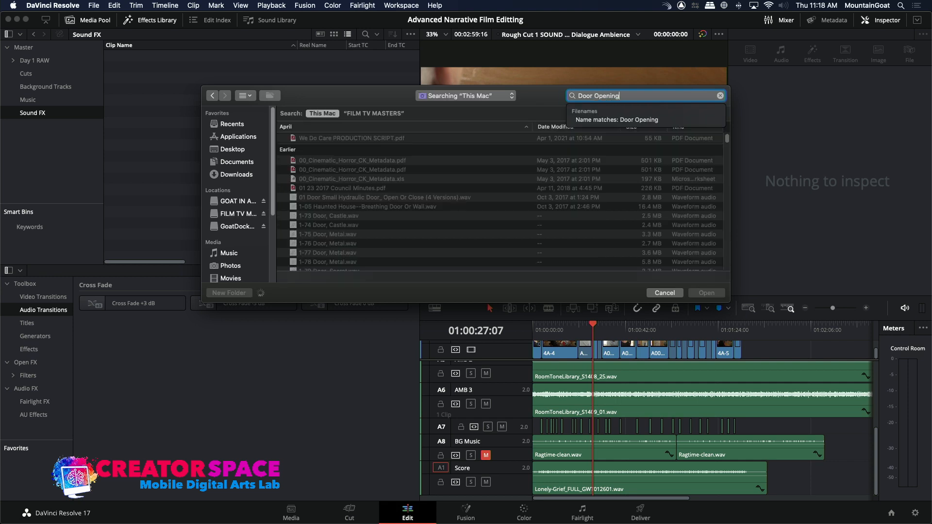
{"action": "key", "text": "Down"}
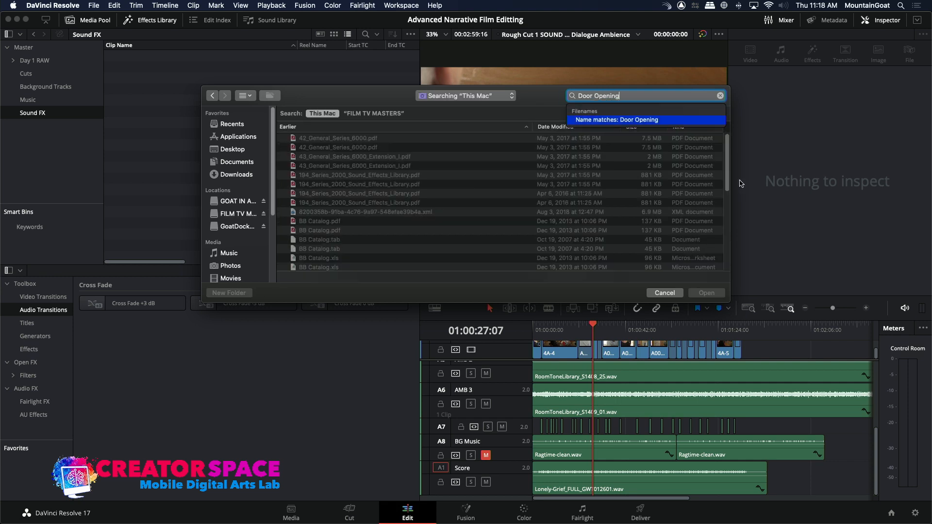
{"action": "left_click_drag", "start_coordinate": [729, 173], "coordinate": [733, 138]}
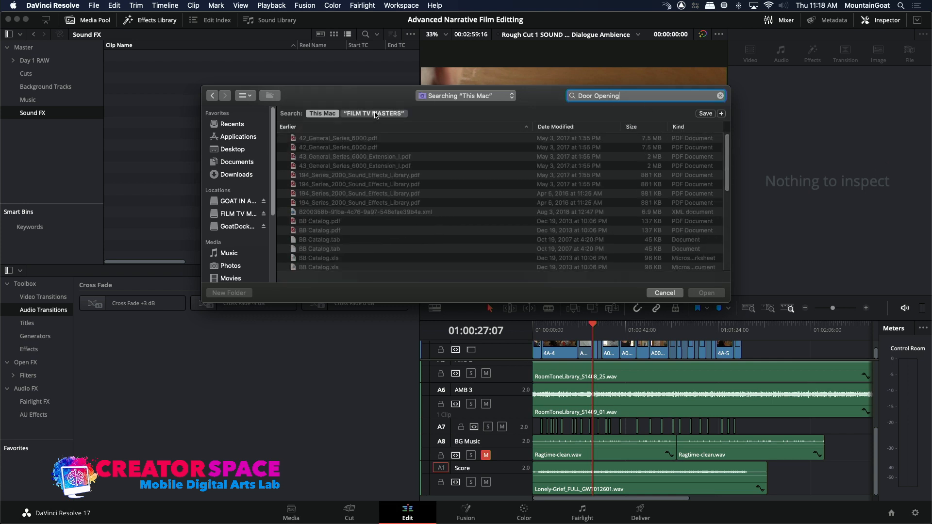
Shorten the search to "Door" and import DoorHospital 6075_36_1.wav into the Sound FX bin.
{"action": "double_click", "coordinate": [604, 98]}
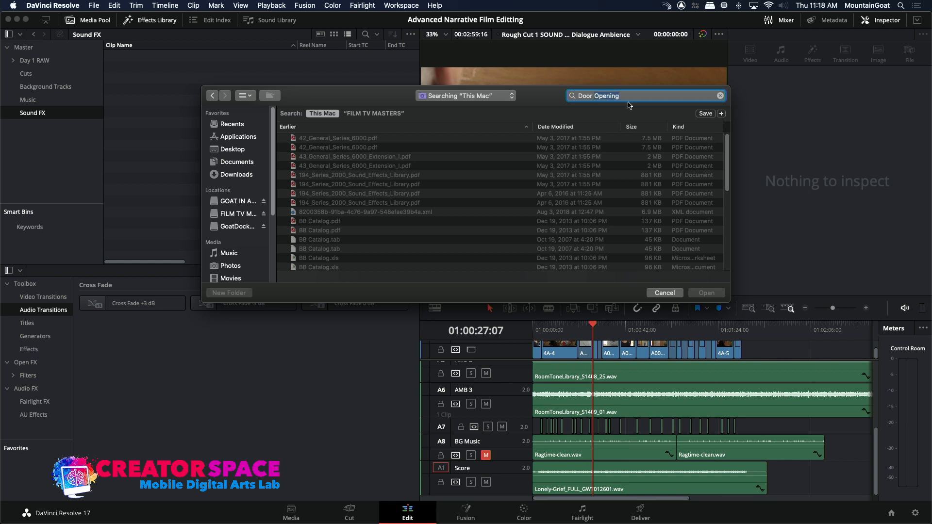
{"action": "key", "text": "BackSpace"}
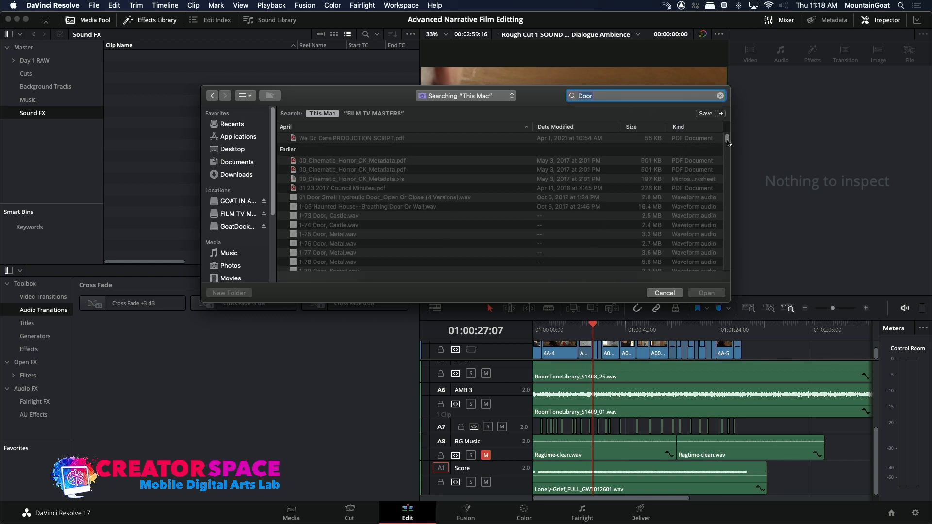
{"action": "scroll", "coordinate": [728, 142], "scroll_direction": "down", "scroll_amount": 15}
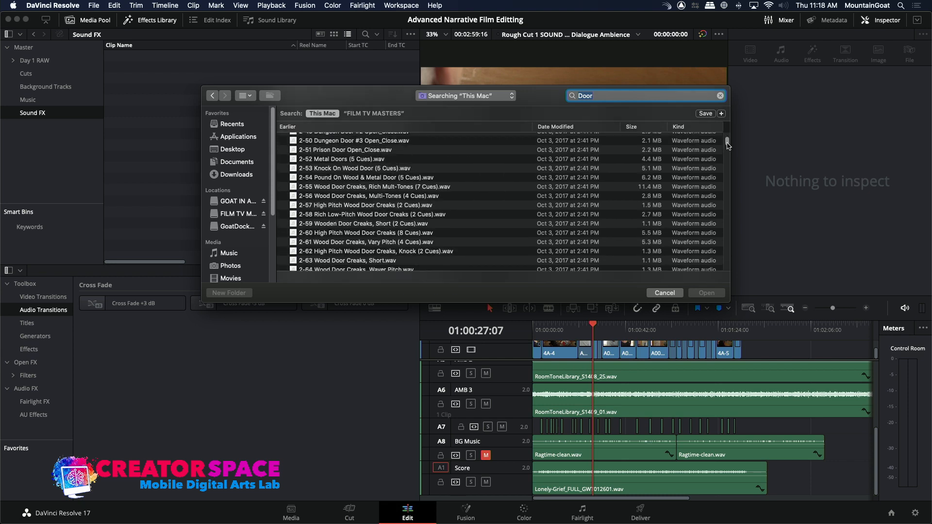
{"action": "scroll", "coordinate": [727, 144], "scroll_direction": "down", "scroll_amount": 2}
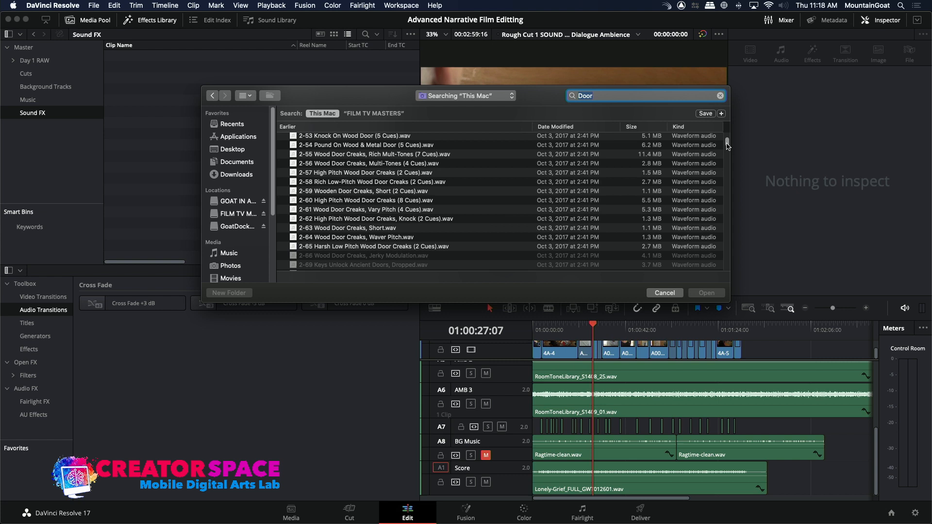
{"action": "scroll", "coordinate": [727, 144], "scroll_direction": "up", "scroll_amount": 5}
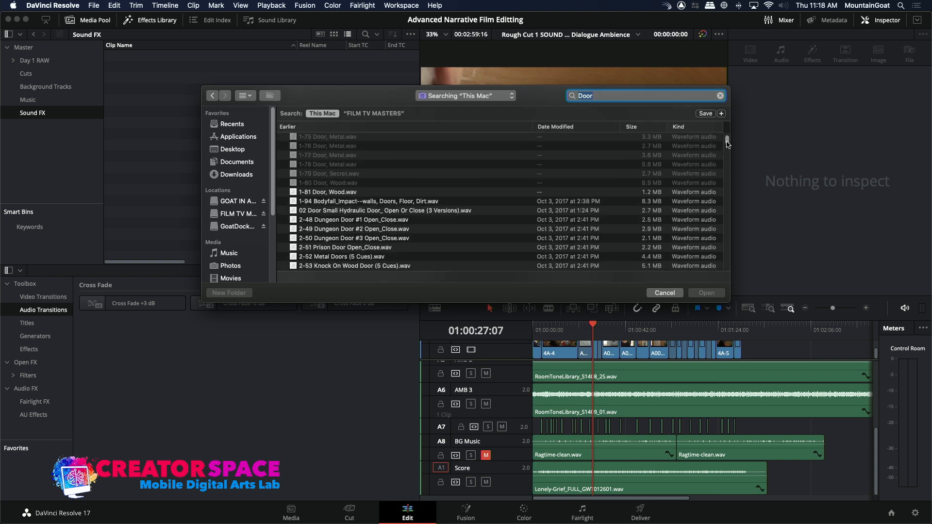
{"action": "scroll", "coordinate": [728, 144], "scroll_direction": "down", "scroll_amount": 3}
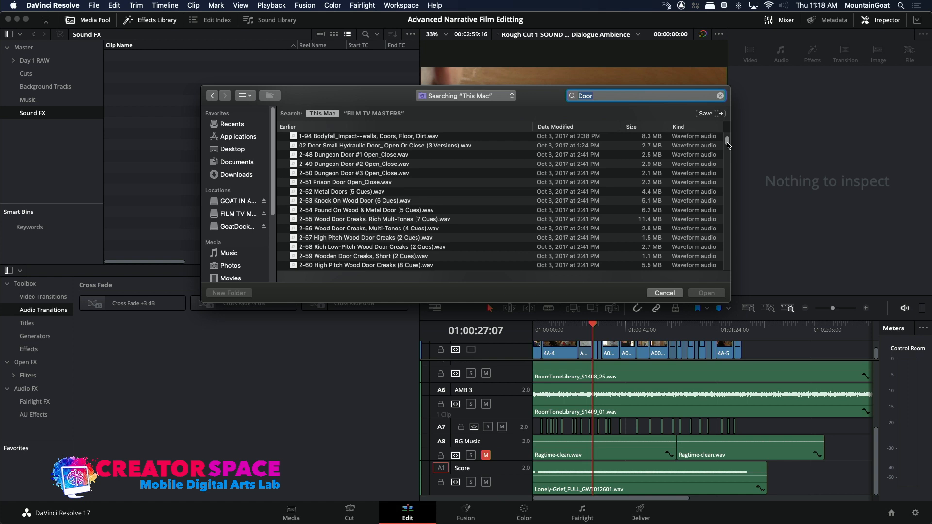
{"action": "left_click_drag", "start_coordinate": [727, 144], "coordinate": [725, 194]}
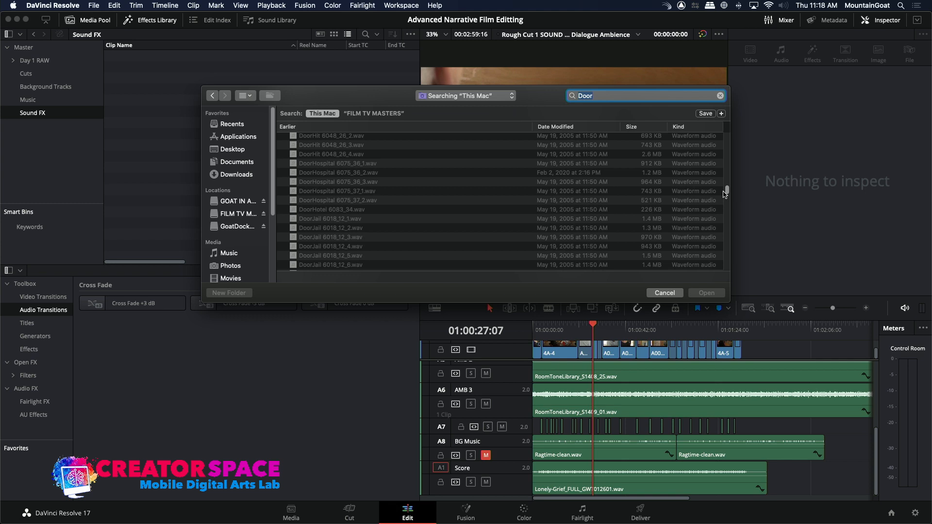
{"action": "left_click", "coordinate": [302, 165]}
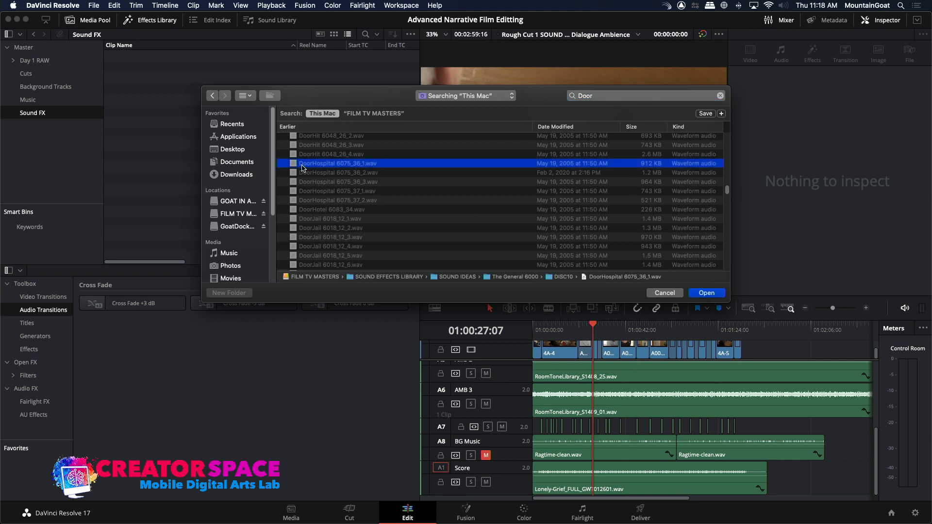
{"action": "left_click", "coordinate": [690, 293]}
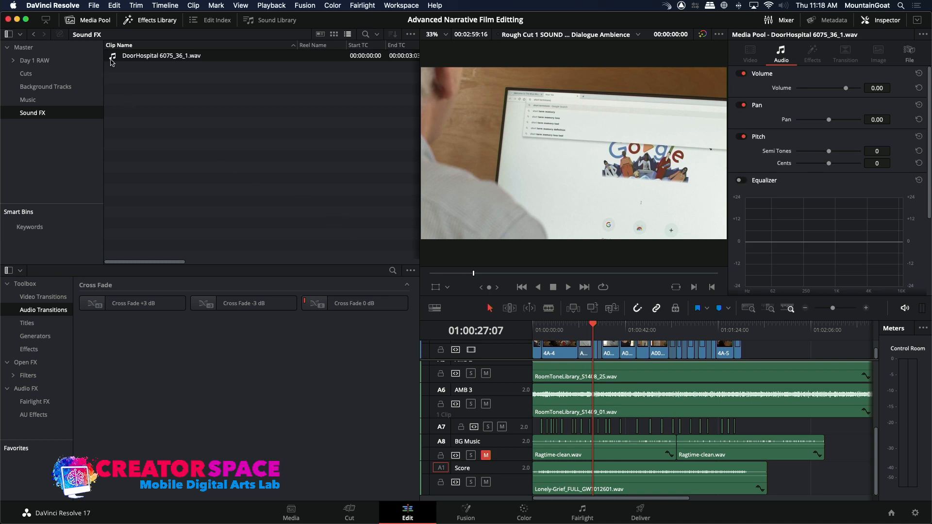
Audition DoorHospital 6075_36_1.wav in the source viewer and return to the timeline.
{"action": "double_click", "coordinate": [111, 61]}
{"action": "key", "text": "space"}
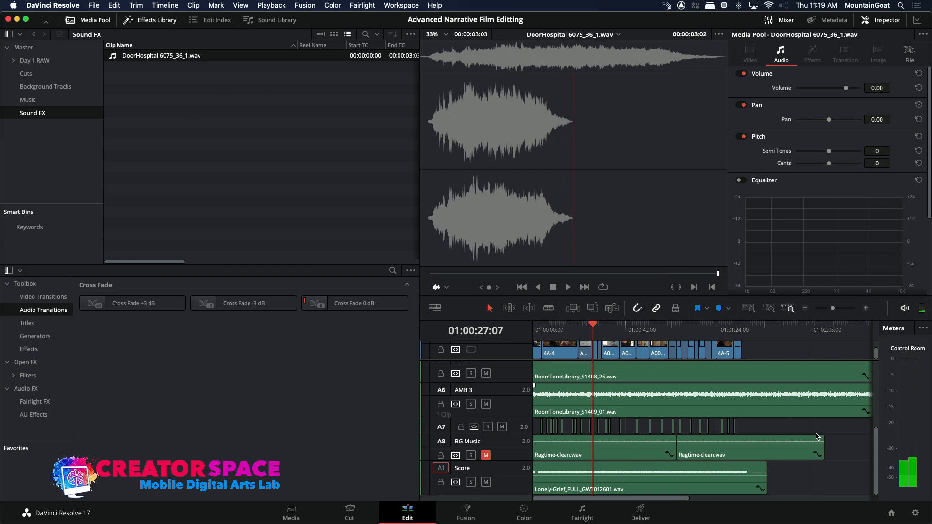
{"action": "left_click", "coordinate": [788, 474]}
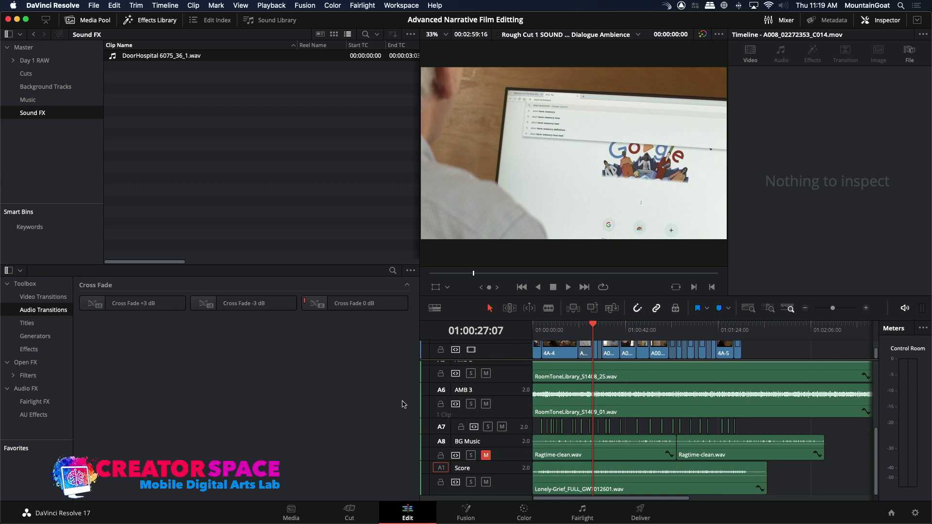
Reduce the height of the audio tracks above Score and add a stereo audio track below Score.
{"action": "left_click", "coordinate": [505, 466]}
{"action": "left_click_drag", "start_coordinate": [508, 459], "coordinate": [513, 369]}
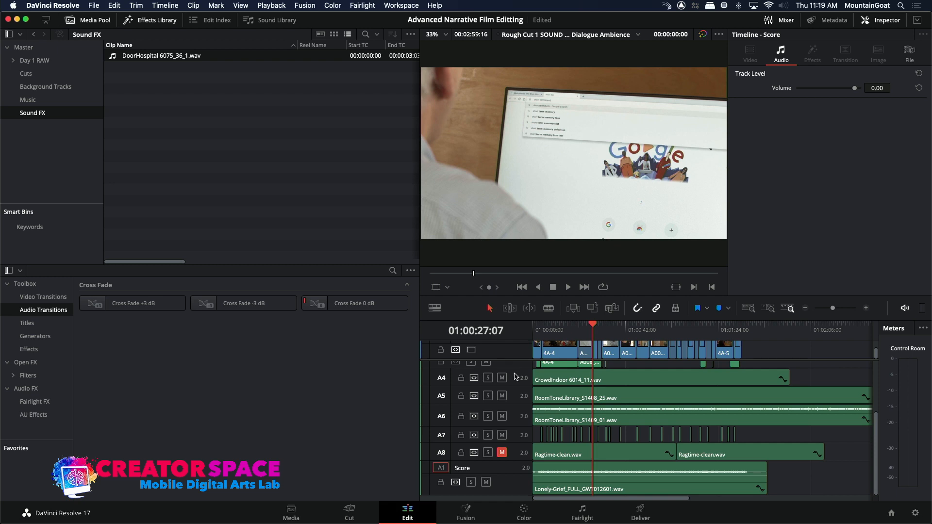
{"action": "right_click", "coordinate": [503, 488]}
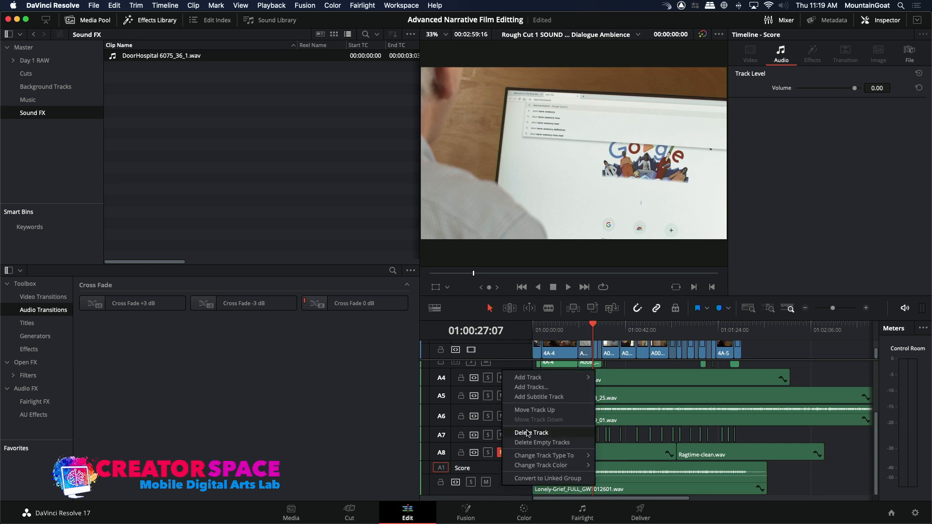
{"action": "mouse_move", "coordinate": [530, 379]}
{"action": "left_click", "coordinate": [614, 390]}
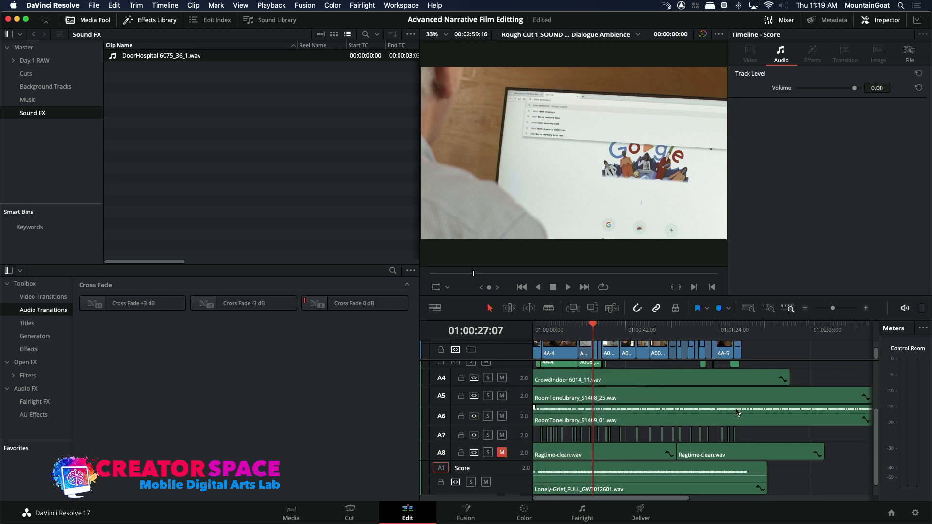
Shrink the Score track's height, enlarge the Audio 10 track and patch the source audio to it.
{"action": "left_click_drag", "start_coordinate": [873, 464], "coordinate": [873, 509]}
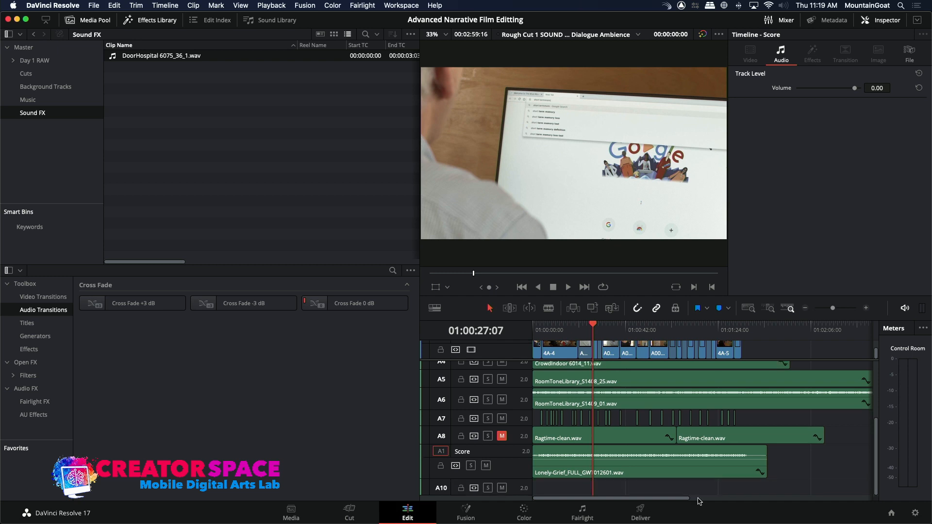
{"action": "mouse_move", "coordinate": [509, 478]}
{"action": "left_mouse_down"}
{"action": "mouse_move", "coordinate": [511, 458]}
{"action": "mouse_move", "coordinate": [513, 494]}
{"action": "mouse_move", "coordinate": [520, 478]}
{"action": "left_mouse_up"}
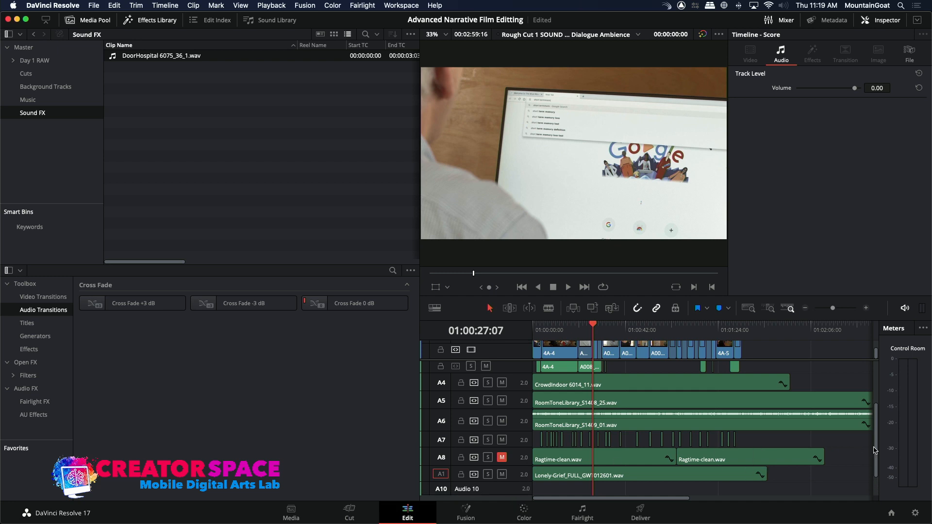
{"action": "left_click_drag", "start_coordinate": [877, 454], "coordinate": [867, 492]}
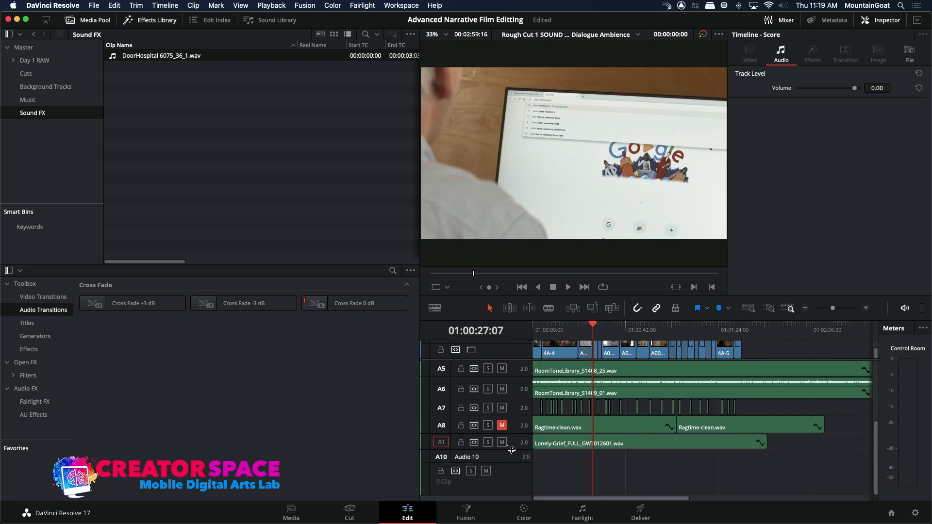
{"action": "left_click", "coordinate": [440, 457]}
Overwrite the whole DoorHospital 6075_36_1.wav clip onto the Audio 10 track, starting at 01:00:00:00.
{"action": "left_click", "coordinate": [536, 326]}
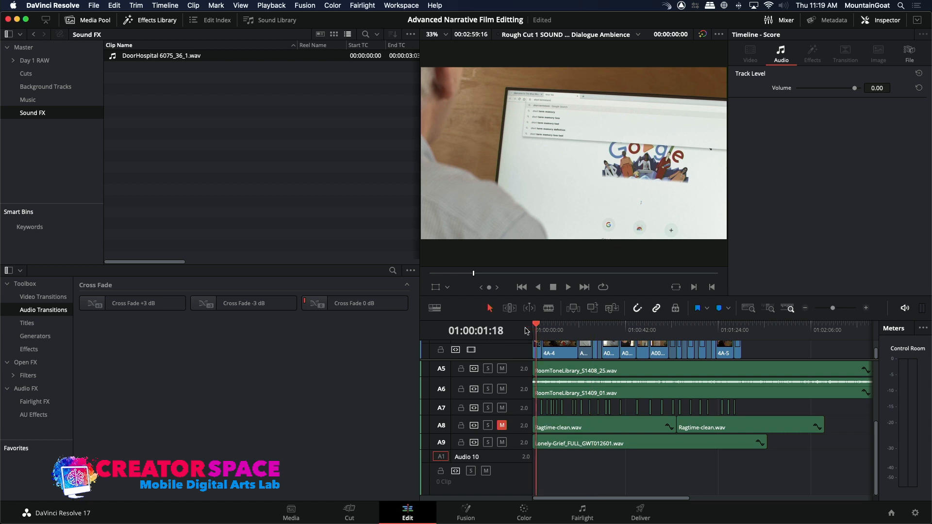
{"action": "left_click_drag", "start_coordinate": [526, 331], "coordinate": [524, 330]}
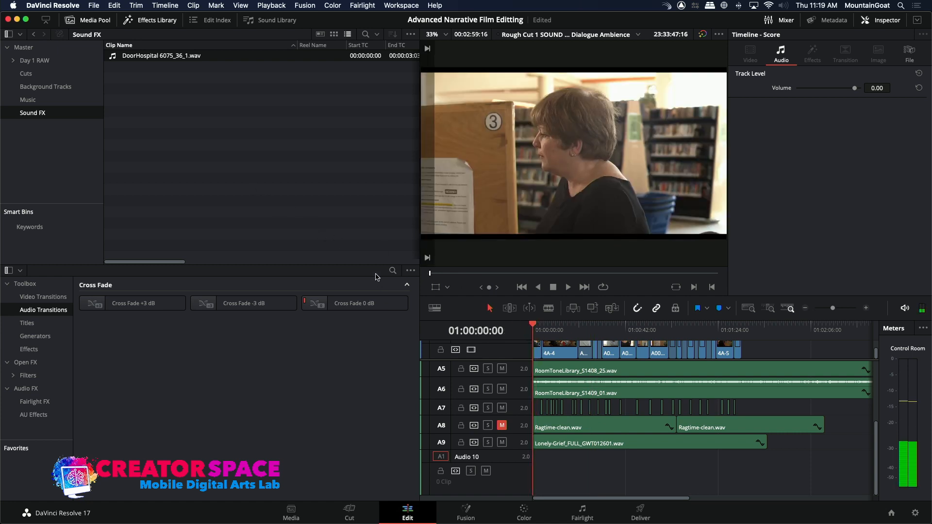
{"action": "double_click", "coordinate": [121, 57]}
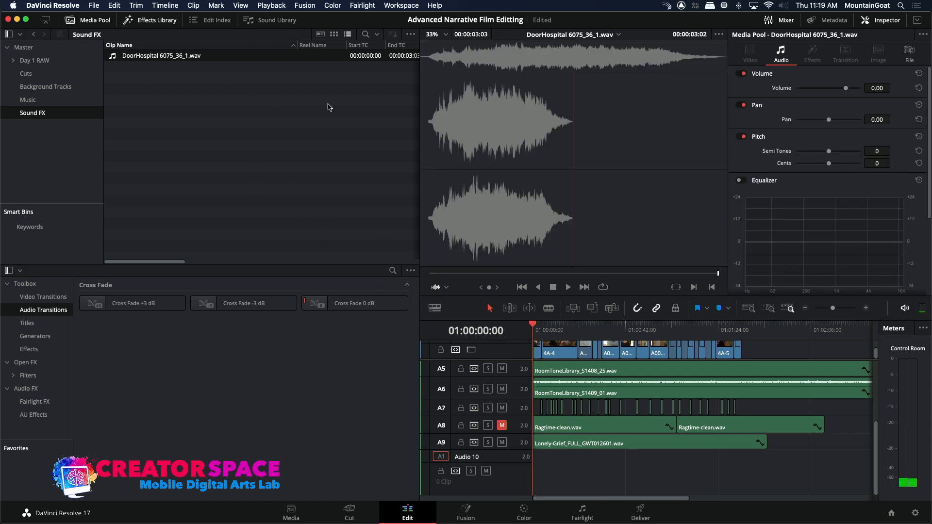
{"action": "left_click_drag", "start_coordinate": [473, 54], "coordinate": [413, 55]}
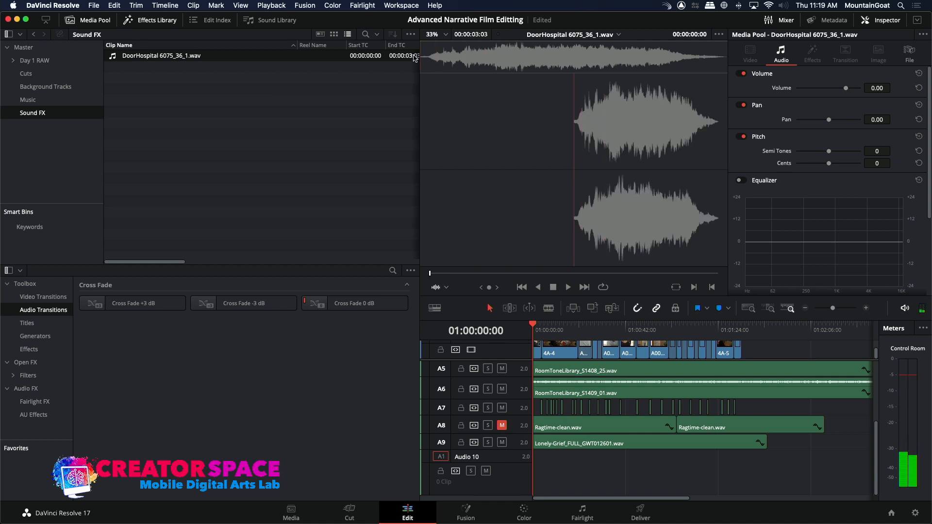
{"action": "left_click", "coordinate": [592, 308]}
Play the timeline's opening seconds to check the door sound, then return the playhead to 01:00:00:00.
{"action": "left_click_drag", "start_coordinate": [536, 330], "coordinate": [517, 334]}
{"action": "key", "text": "space"}
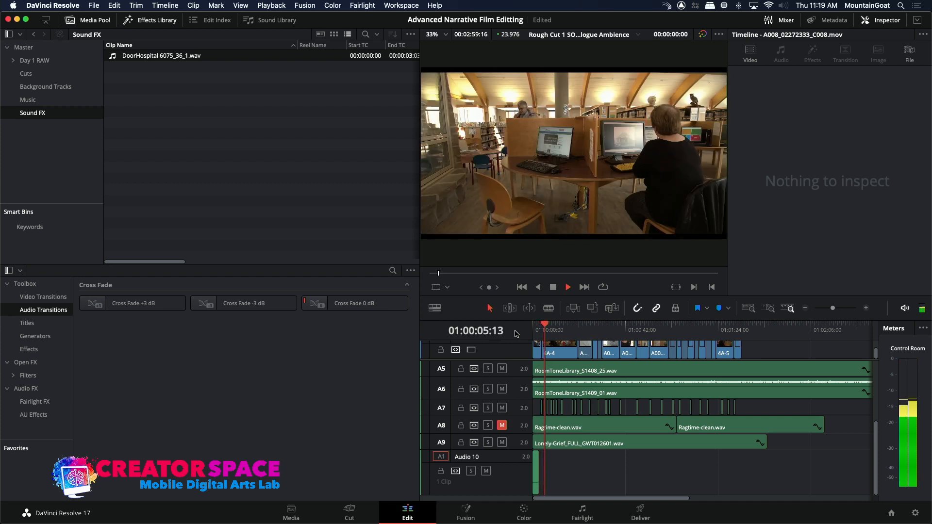
{"action": "key", "text": "space"}
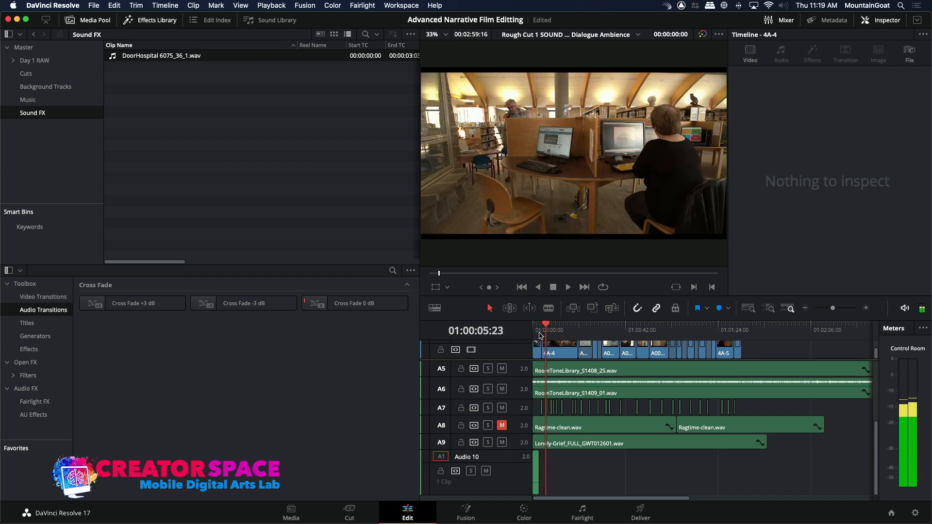
{"action": "left_click_drag", "start_coordinate": [534, 331], "coordinate": [516, 327]}
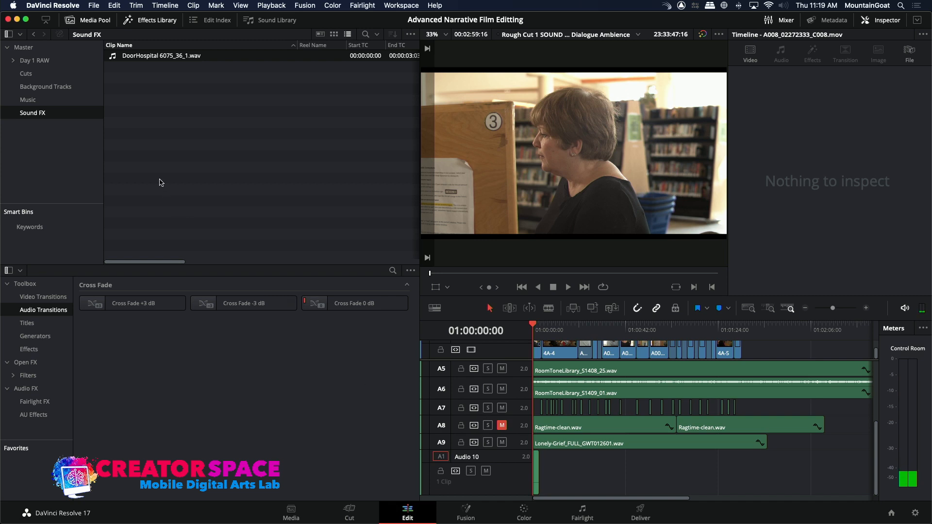
Import DoorMetal 6018_15_1.wav through DoorMetal 6018_15_4.wav from the DISC10 folder into the Sound FX bin.
{"action": "right_click", "coordinate": [157, 114]}
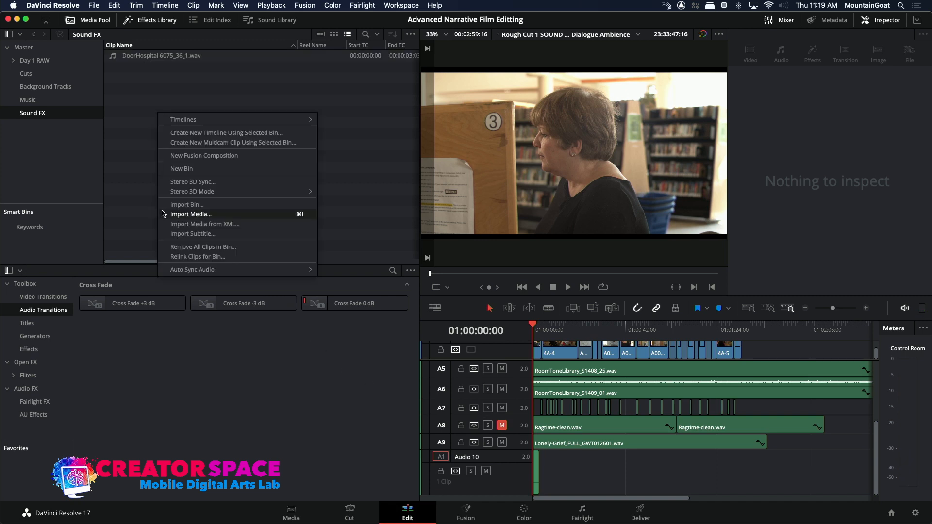
{"action": "left_click", "coordinate": [191, 214]}
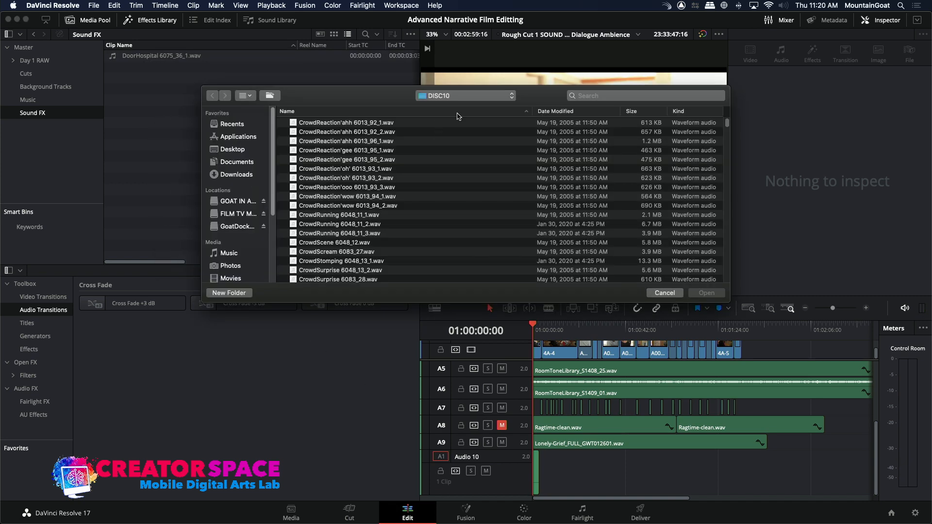
{"action": "left_click_drag", "start_coordinate": [728, 123], "coordinate": [731, 172]}
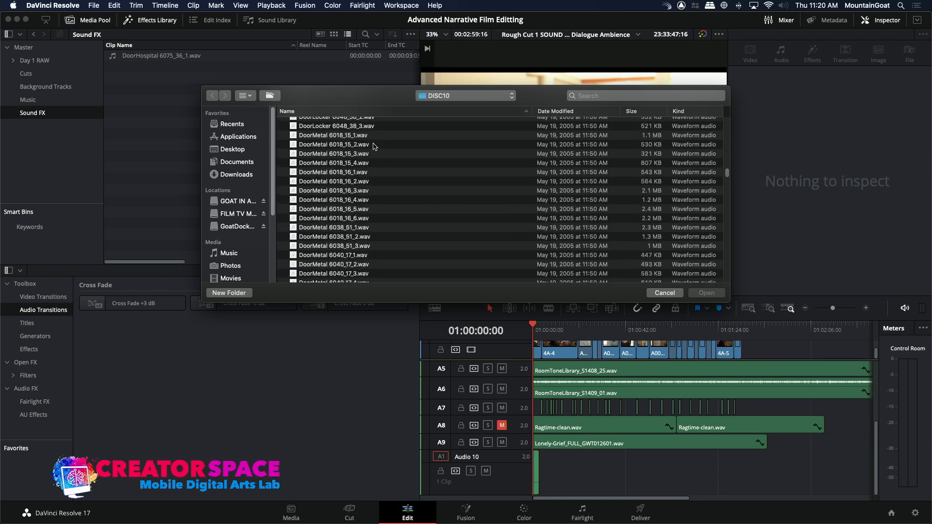
{"action": "left_click", "coordinate": [298, 138]}
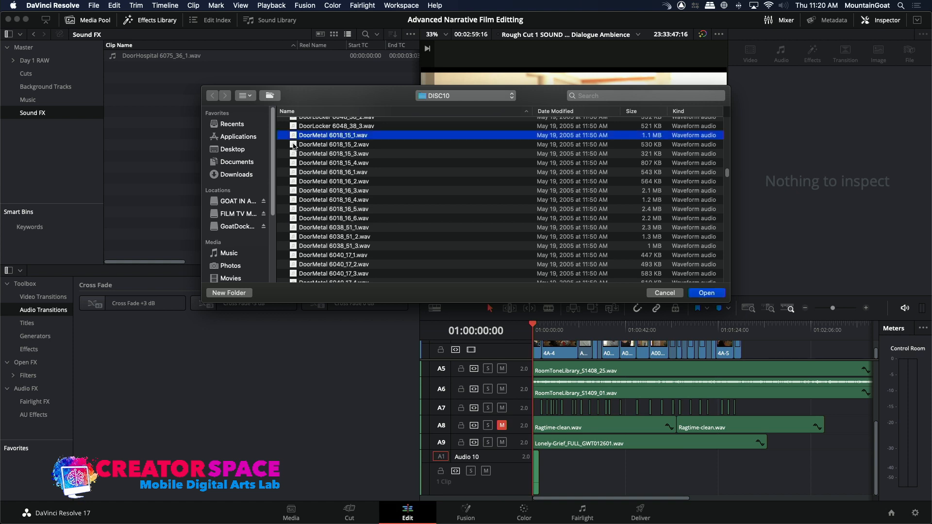
{"action": "left_click", "coordinate": [294, 145], "text": "shift"}
{"action": "left_click", "coordinate": [294, 154], "text": "shift"}
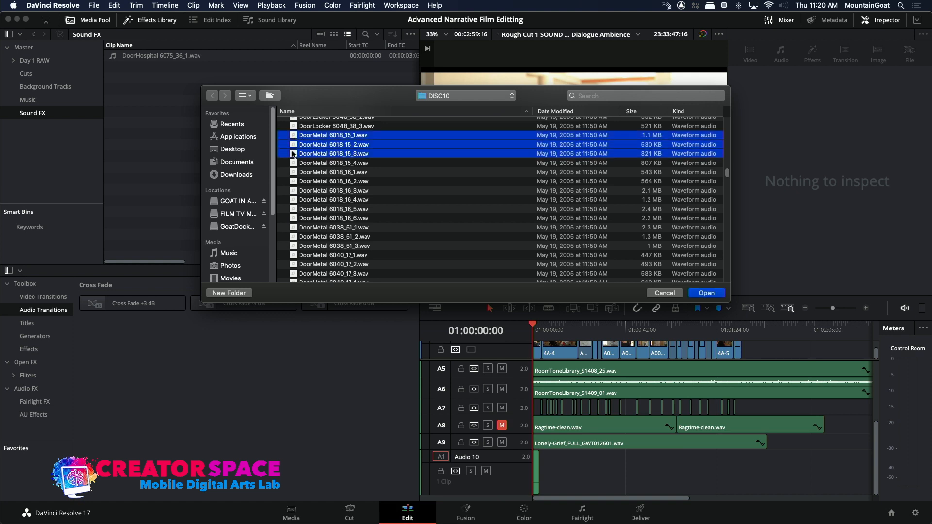
{"action": "left_click", "coordinate": [295, 164], "text": "shift"}
{"action": "left_click", "coordinate": [692, 293]}
{"action": "left_click", "coordinate": [318, 157]}
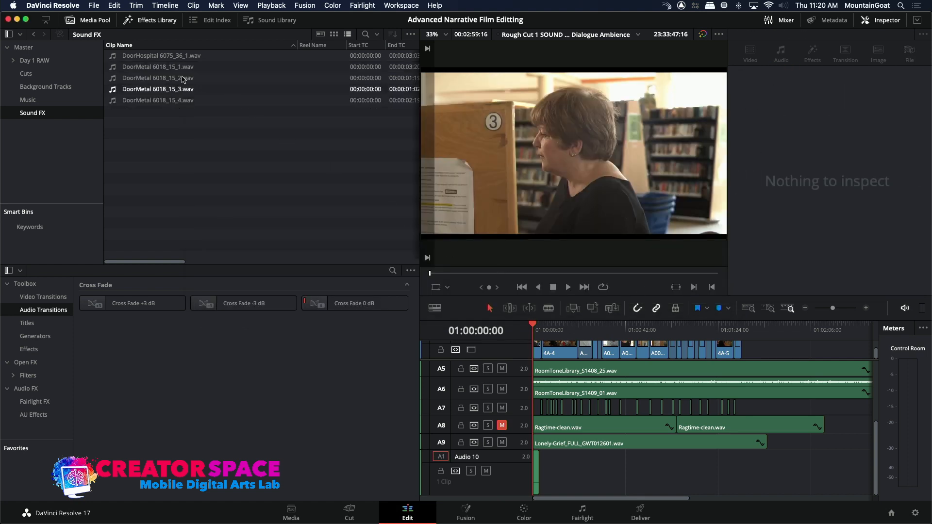
Audition the imported DoorMetal clips one after another, then replay DoorMetal 6018_15_3.wav.
{"action": "left_click", "coordinate": [115, 69]}
{"action": "key", "text": "space"}
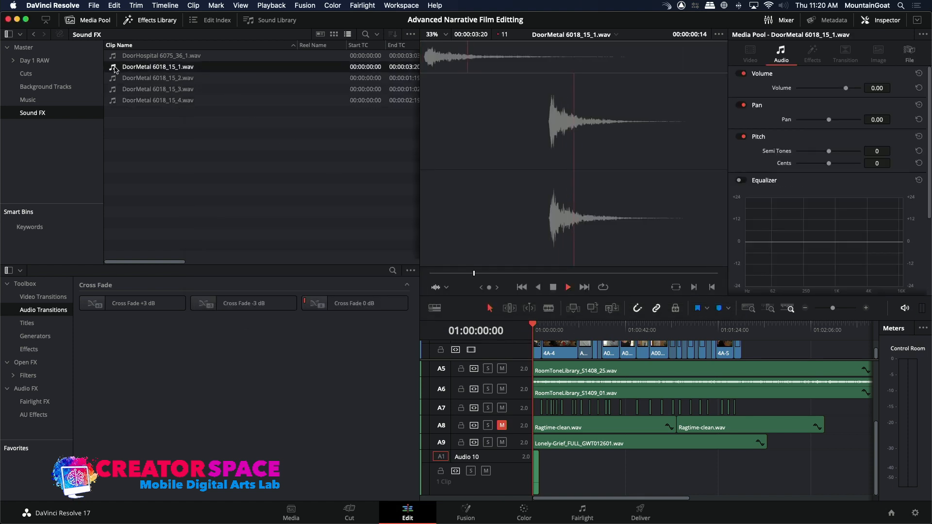
{"action": "left_click", "coordinate": [113, 78]}
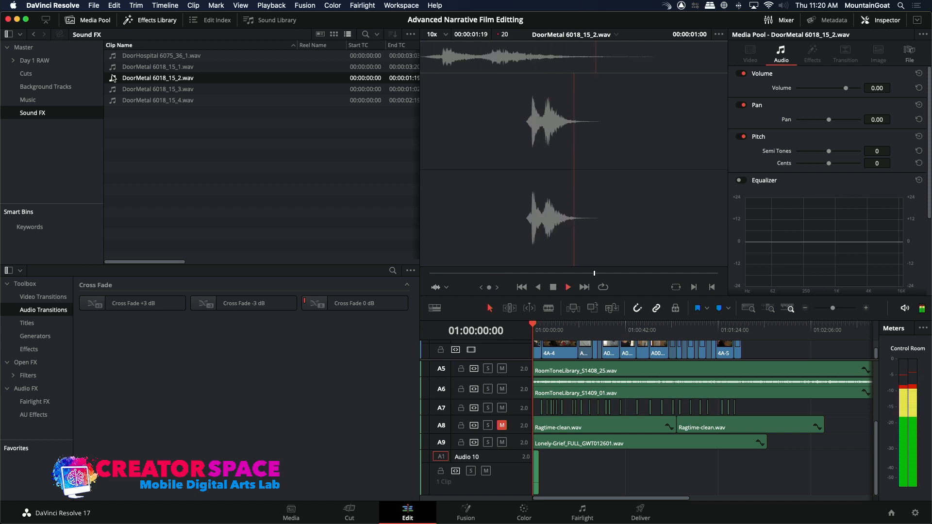
{"action": "left_click", "coordinate": [111, 92]}
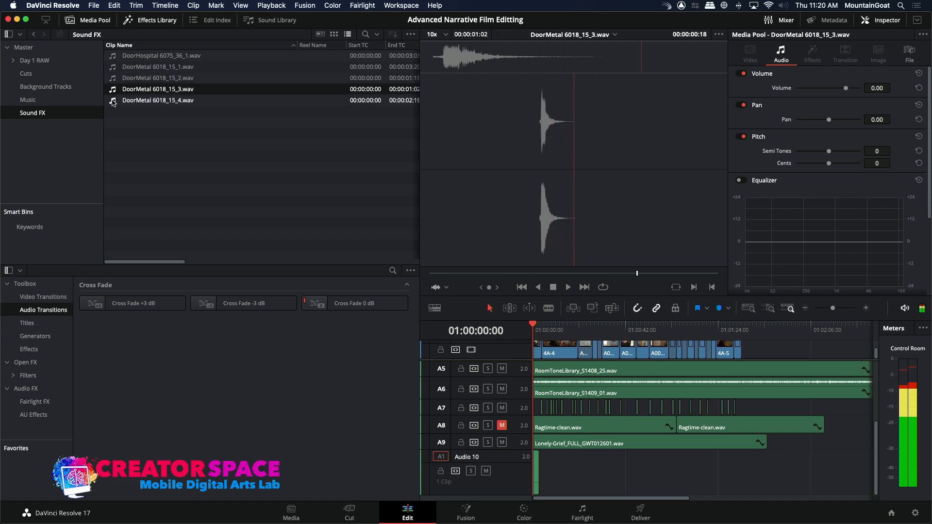
{"action": "key", "text": "Down"}
{"action": "left_click", "coordinate": [115, 88]}
{"action": "key", "text": "space"}
{"action": "key", "text": "j"}
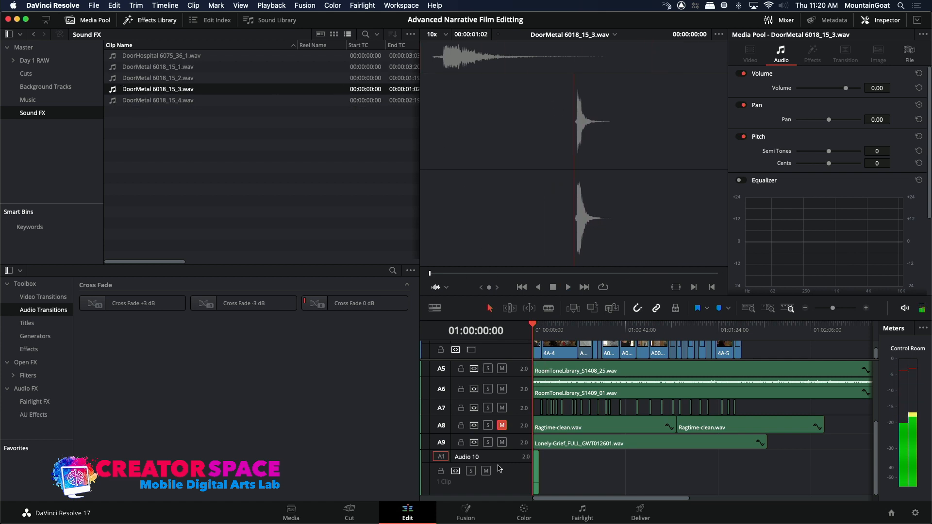
Rename the Audio 10 track as SFX 1.
{"action": "left_click", "coordinate": [473, 495]}
{"action": "scroll", "coordinate": [474, 477], "scroll_direction": "up", "scroll_amount": 3}
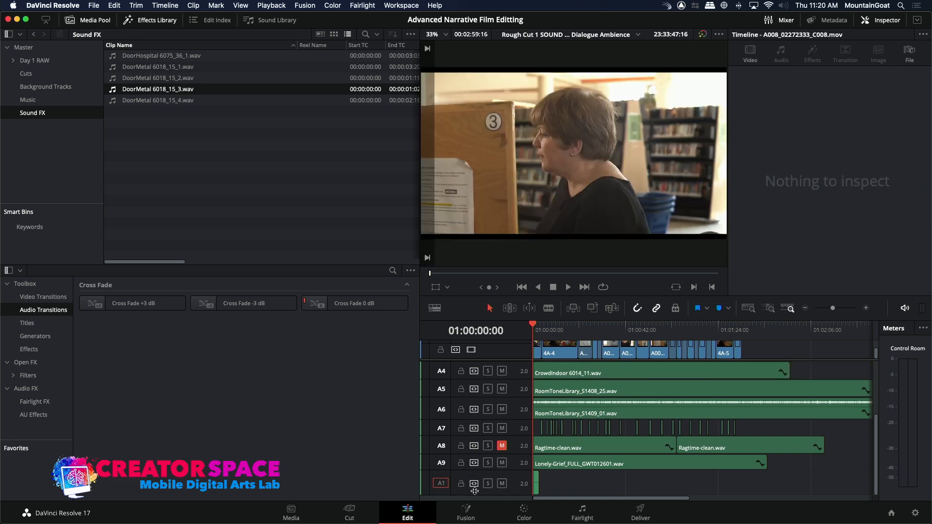
{"action": "left_click_drag", "start_coordinate": [476, 496], "coordinate": [476, 515]}
{"action": "double_click", "coordinate": [477, 479]}
{"action": "key", "text": "BackSpace"}
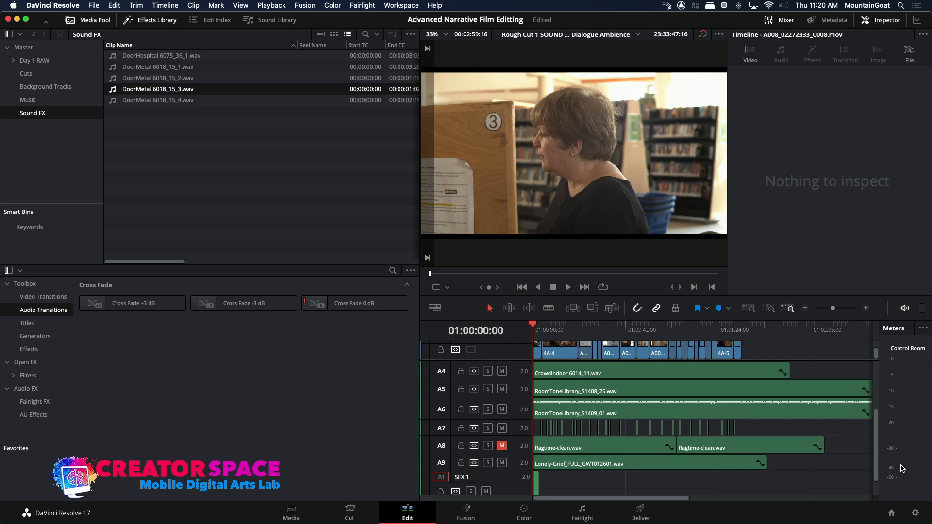
Reduce the height of the SFX 1 track and add a stereo audio track below it.
{"action": "scroll", "coordinate": [506, 491], "scroll_direction": "down", "scroll_amount": 2}
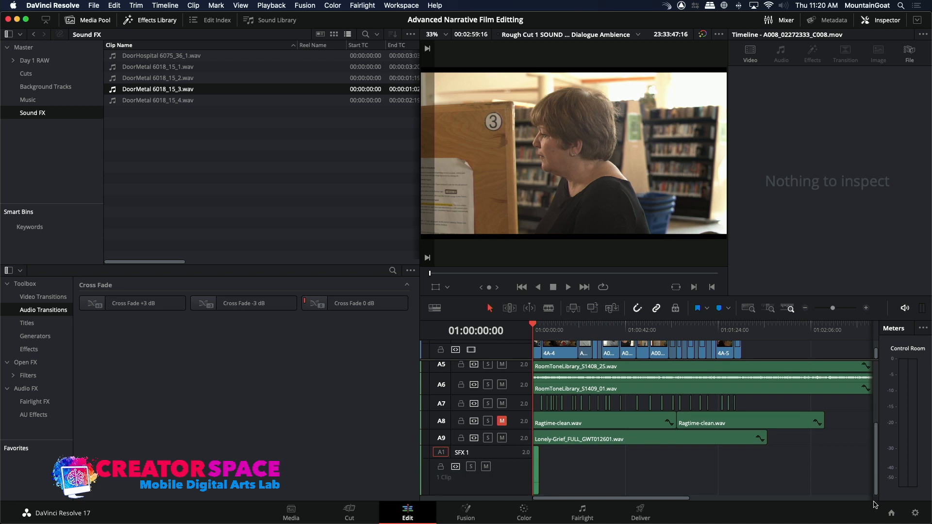
{"action": "scroll", "coordinate": [506, 494], "scroll_direction": "up", "scroll_amount": 2}
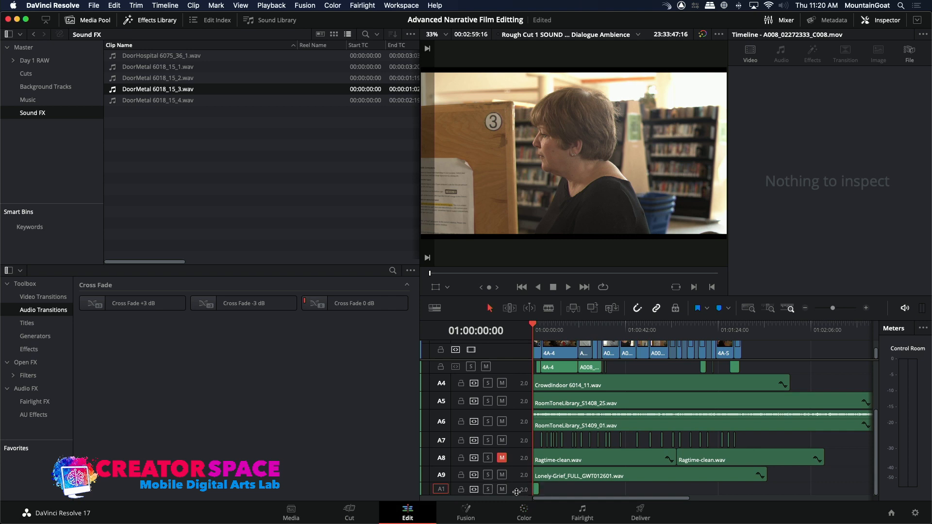
{"action": "right_click", "coordinate": [511, 491]}
{"action": "mouse_move", "coordinate": [544, 385]}
{"action": "left_click", "coordinate": [626, 396]}
{"action": "scroll", "coordinate": [877, 474], "scroll_direction": "down", "scroll_amount": 1}
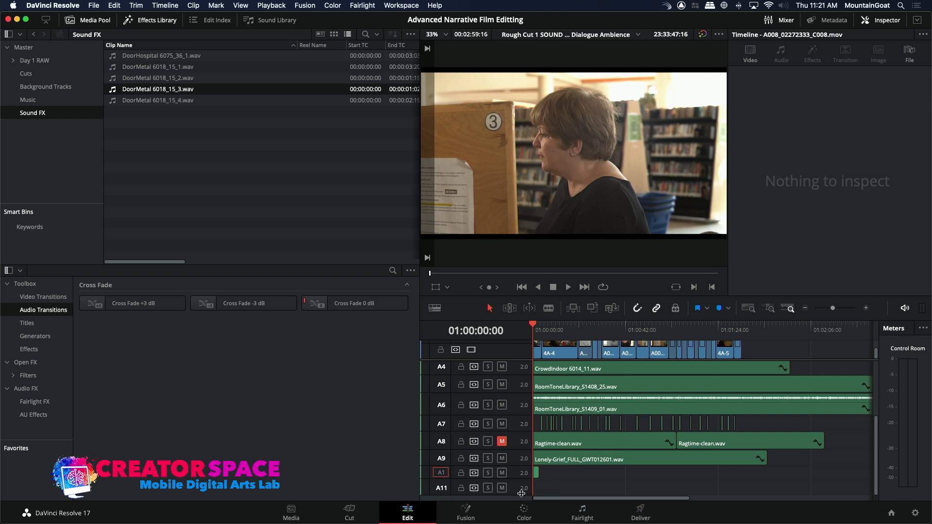
Rename the Audio 11 track as SFX 2 and patch the source audio to it.
{"action": "double_click", "coordinate": [473, 487]}
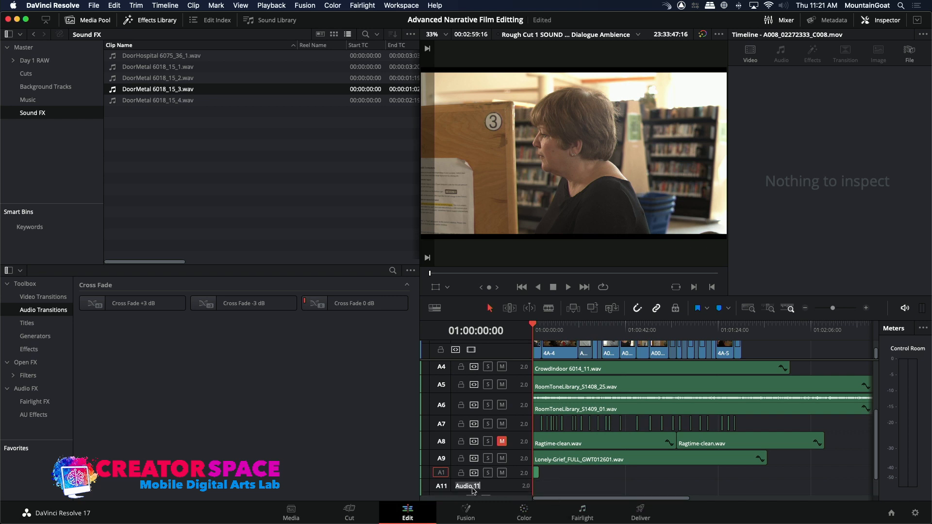
{"action": "type", "text": "ZSF"}
{"action": "left_click", "coordinate": [442, 484]}
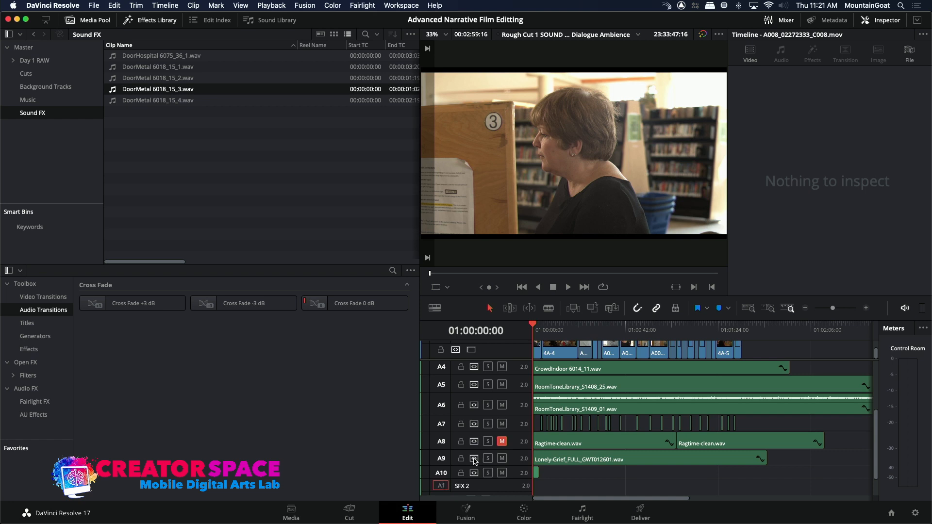
Enlarge the timeline area and overwrite DoorMetal 6018_15_3.wav onto the SFX 2 track, starting at 01:00:00:00.
{"action": "left_click", "coordinate": [867, 309]}
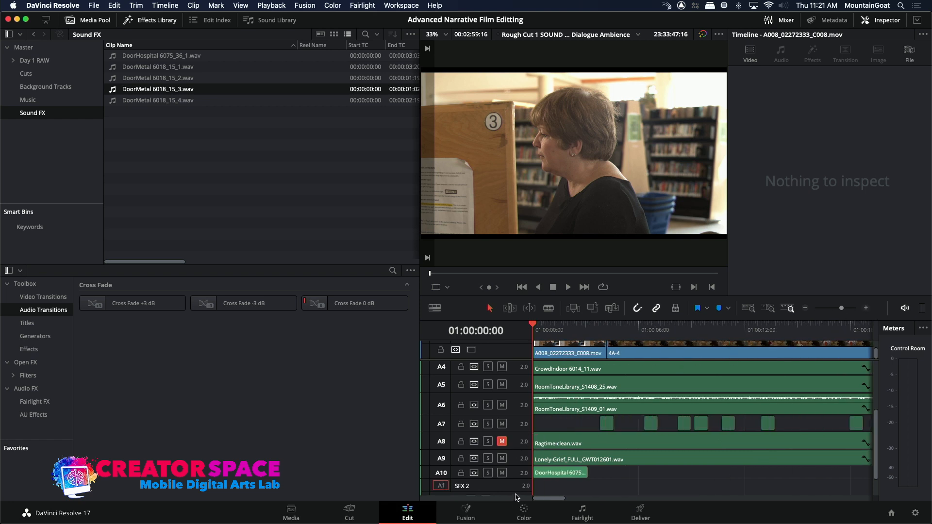
{"action": "left_click_drag", "start_coordinate": [645, 294], "coordinate": [647, 168]}
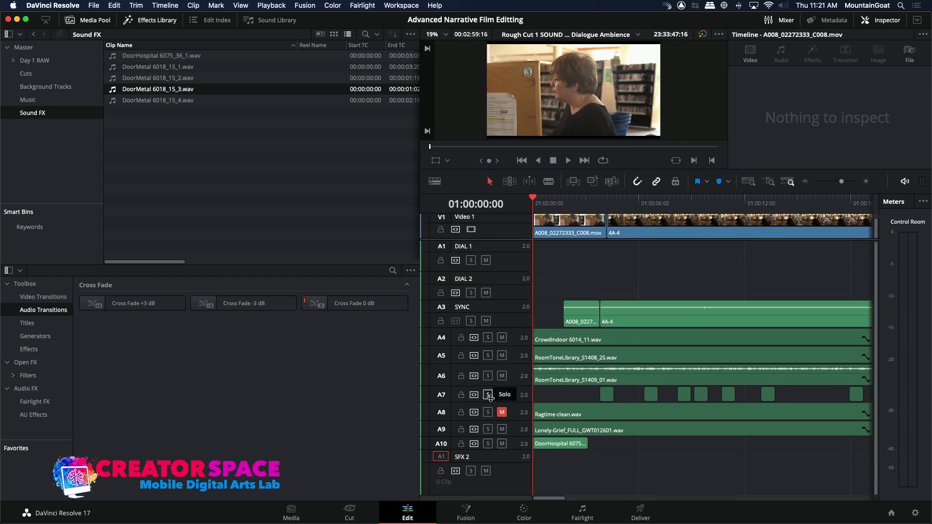
{"action": "double_click", "coordinate": [115, 92]}
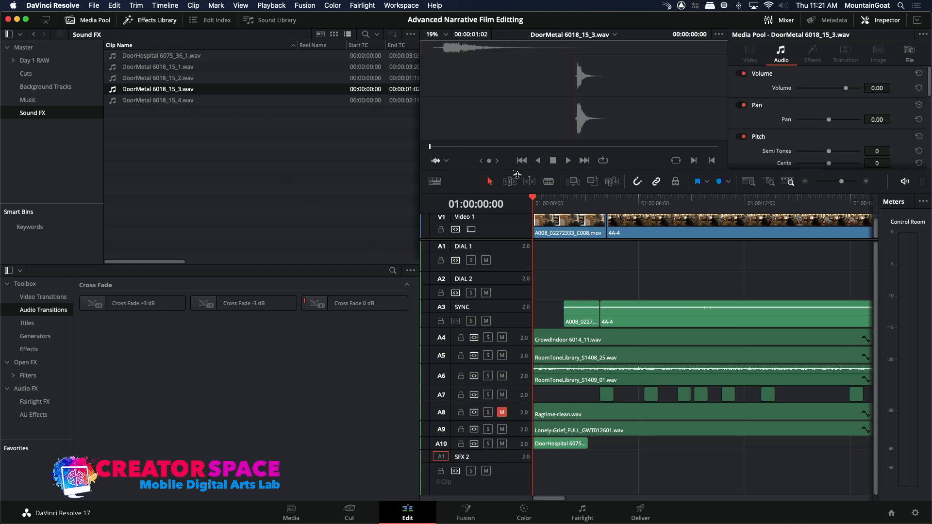
{"action": "left_click", "coordinate": [589, 183]}
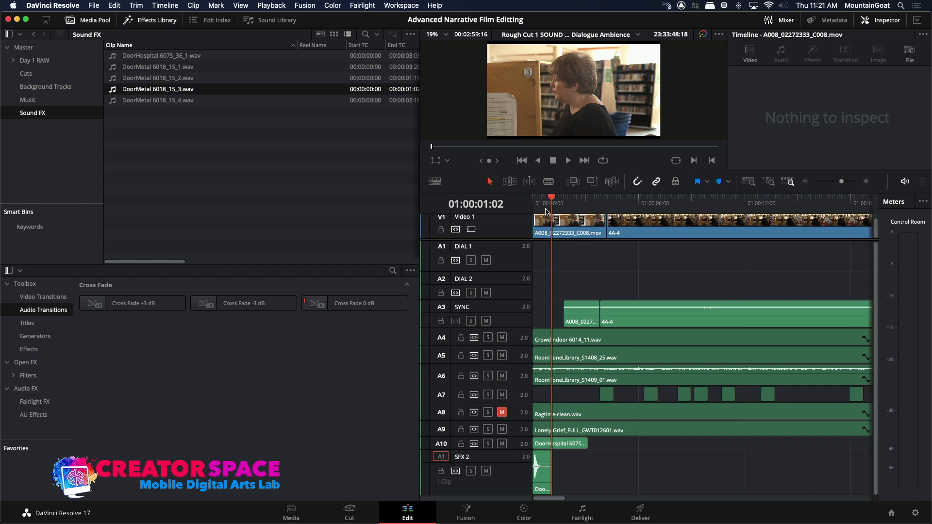
Mute the SFX 1 track and play the timeline's opening second to compare the metal door sound with and without it.
{"action": "key", "text": "Home"}
{"action": "key", "text": "space"}
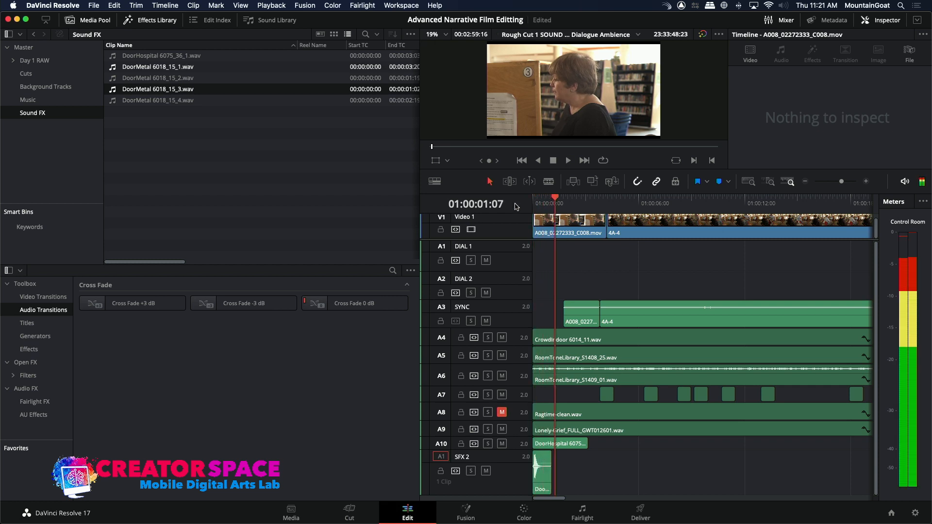
{"action": "left_click", "coordinate": [502, 444]}
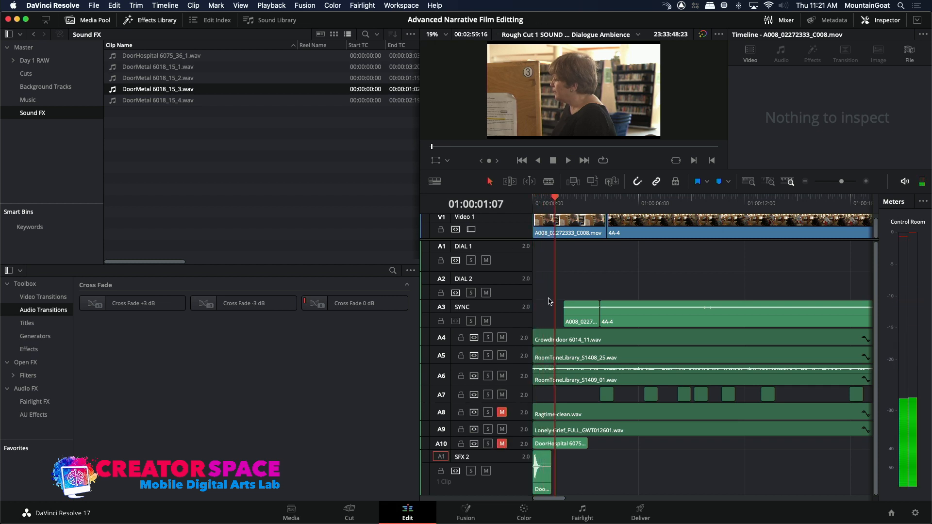
{"action": "key", "text": "Home"}
{"action": "key", "text": "space"}
{"action": "key", "text": "space"}
Preview DoorMetal 6018_15_4.wav and overwrite it onto the SFX 2 track, starting at 01:00:01:18.
{"action": "left_click", "coordinate": [119, 101]}
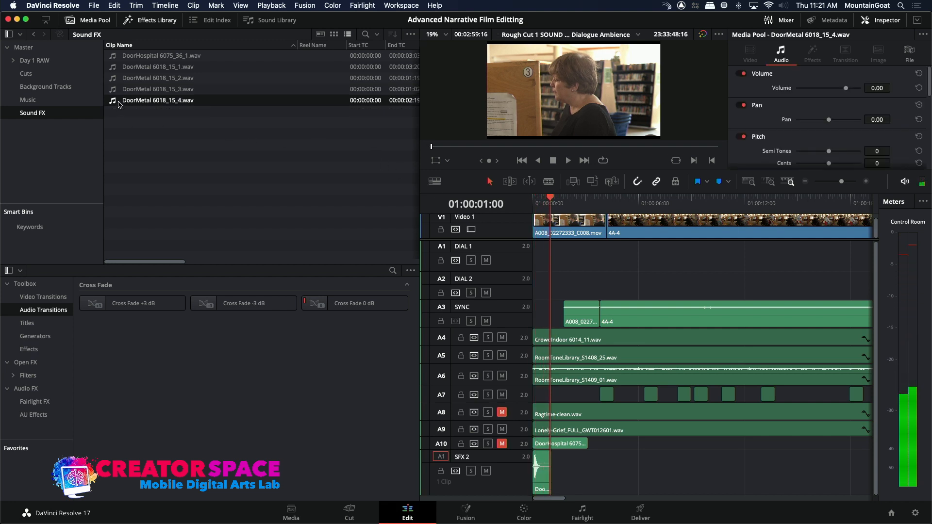
{"action": "double_click", "coordinate": [119, 102]}
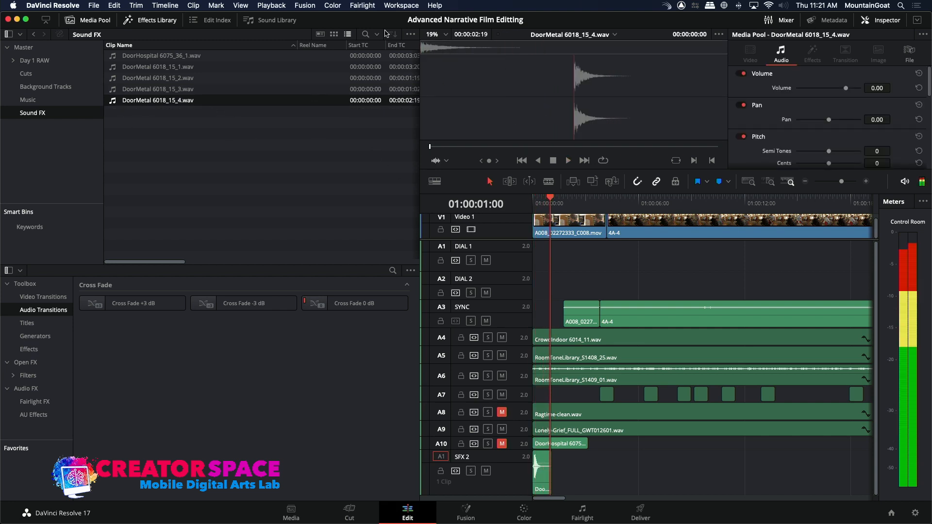
{"action": "key", "text": "space"}
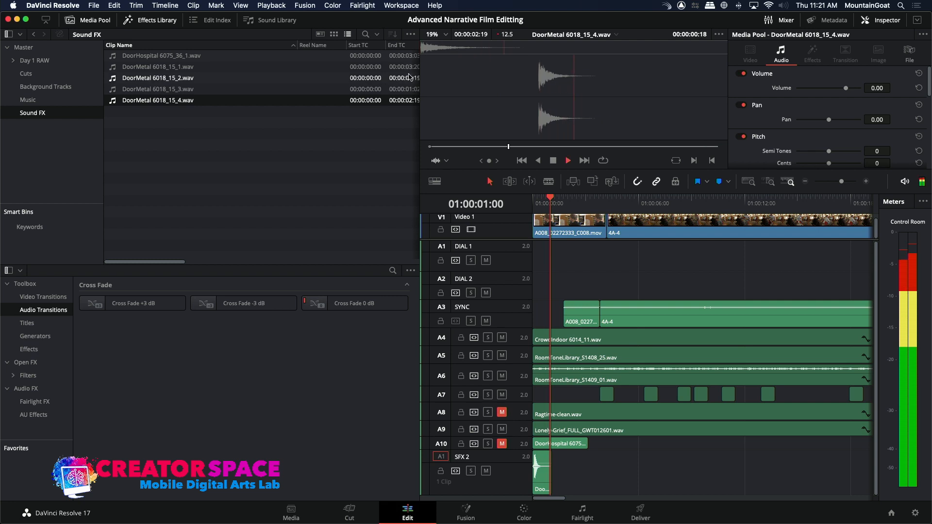
{"action": "left_click", "coordinate": [563, 208]}
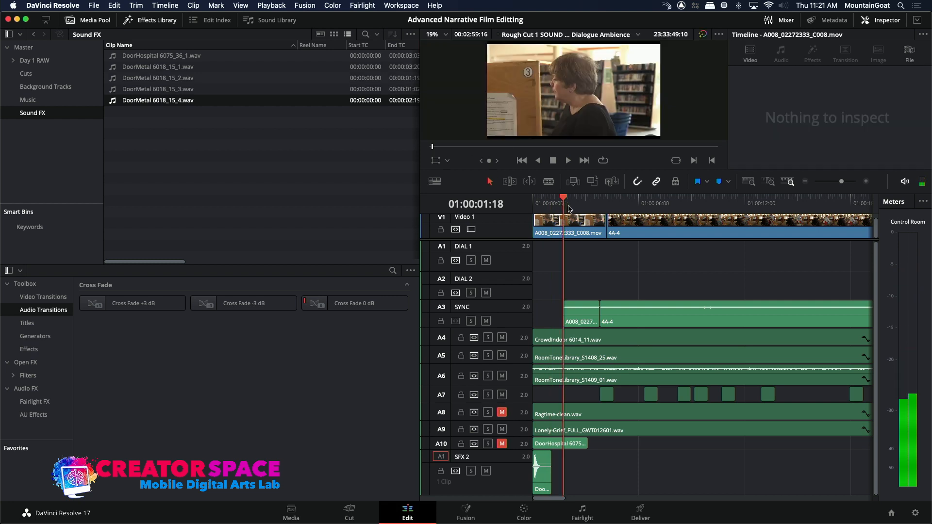
{"action": "left_click", "coordinate": [592, 181]}
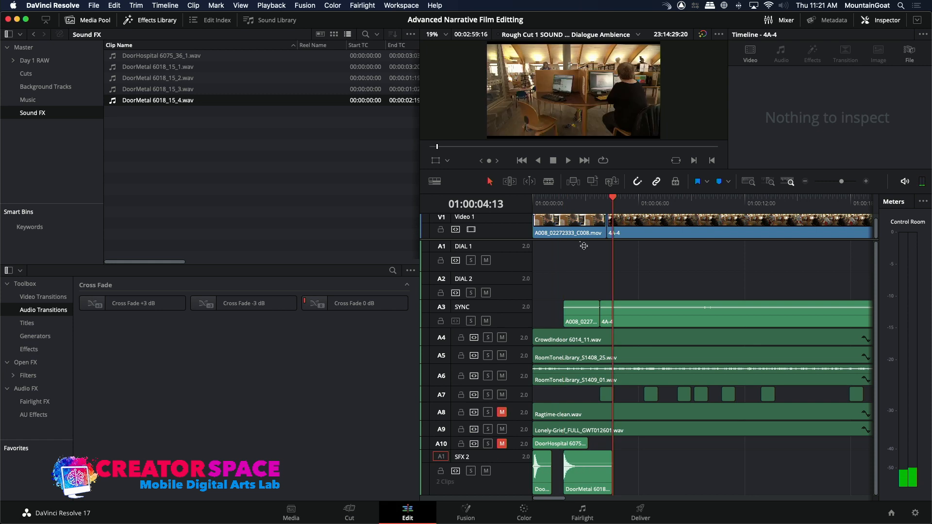
Play the timeline from its start to about 01:00:03:08 to check both metal door sounds.
{"action": "key", "text": "Home"}
{"action": "key", "text": "space"}
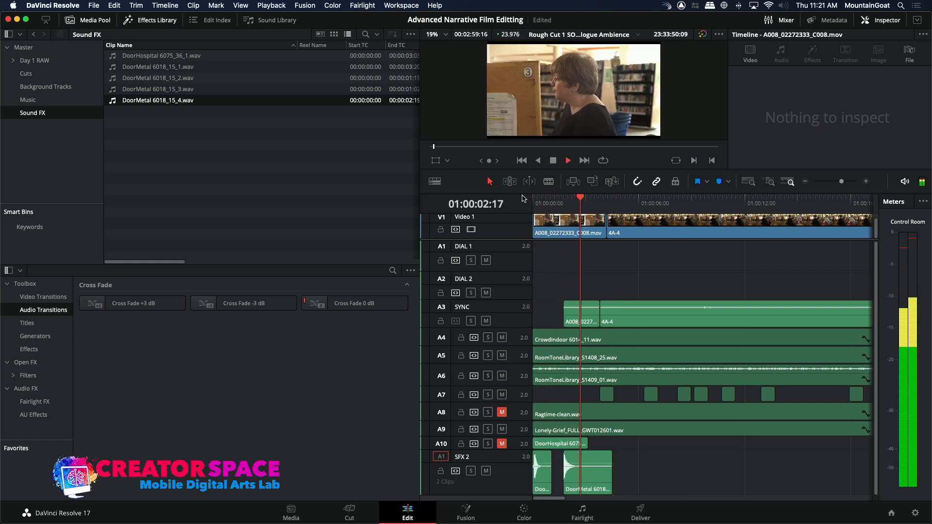
{"action": "key", "text": "space"}
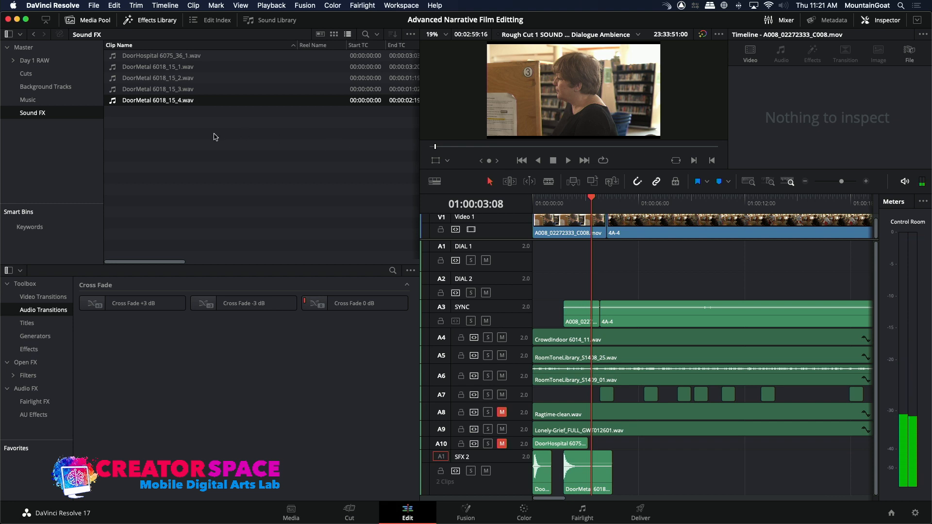
Search the media import for "footsteps" and import 02 Shopping Mall Large_Voices And Footsteps.wav into the Sound FX bin.
{"action": "left_click", "coordinate": [216, 137]}
{"action": "right_click", "coordinate": [216, 137]}
{"action": "left_click", "coordinate": [232, 237]}
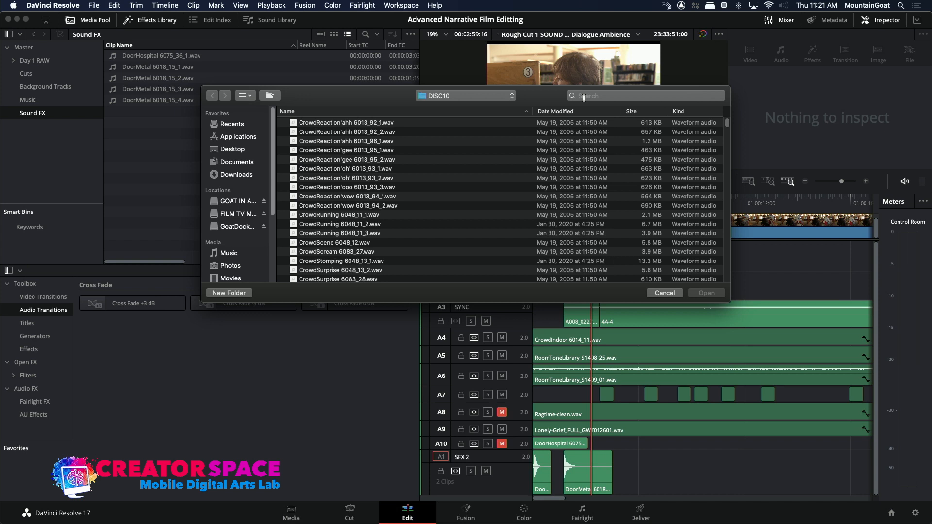
{"action": "left_click", "coordinate": [583, 97]}
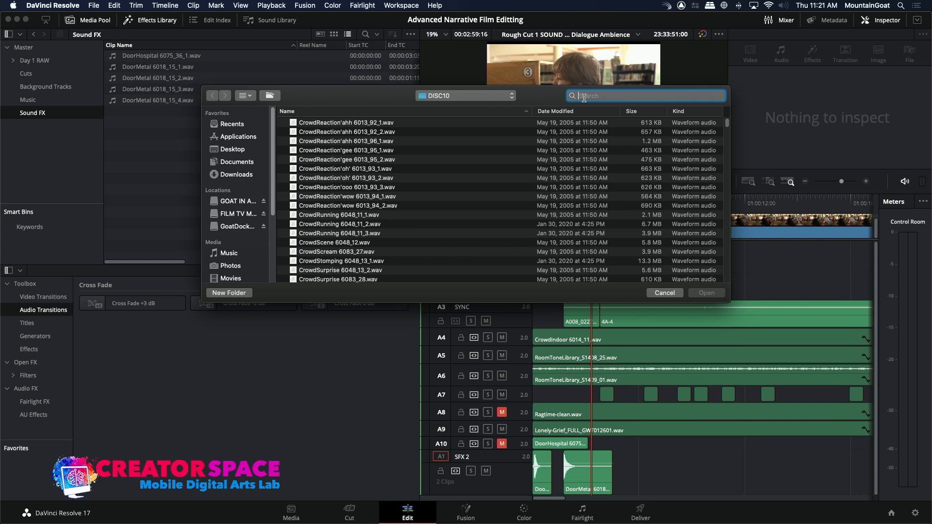
{"action": "type", "text": "footsteps"}
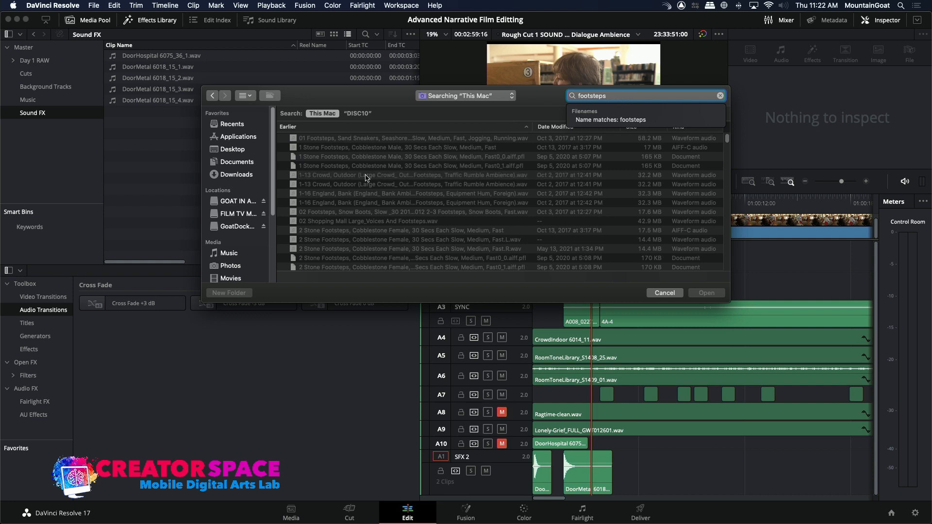
{"action": "left_click", "coordinate": [293, 222]}
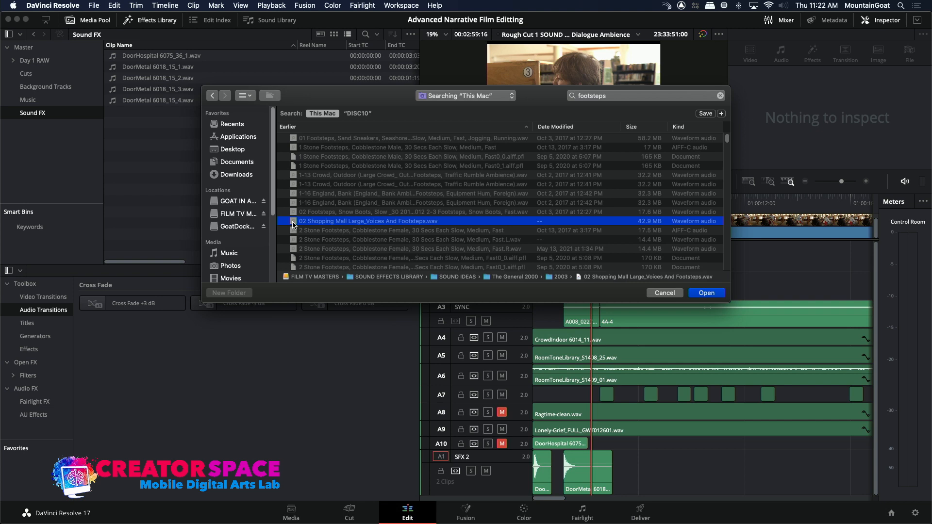
{"action": "double_click", "coordinate": [293, 221]}
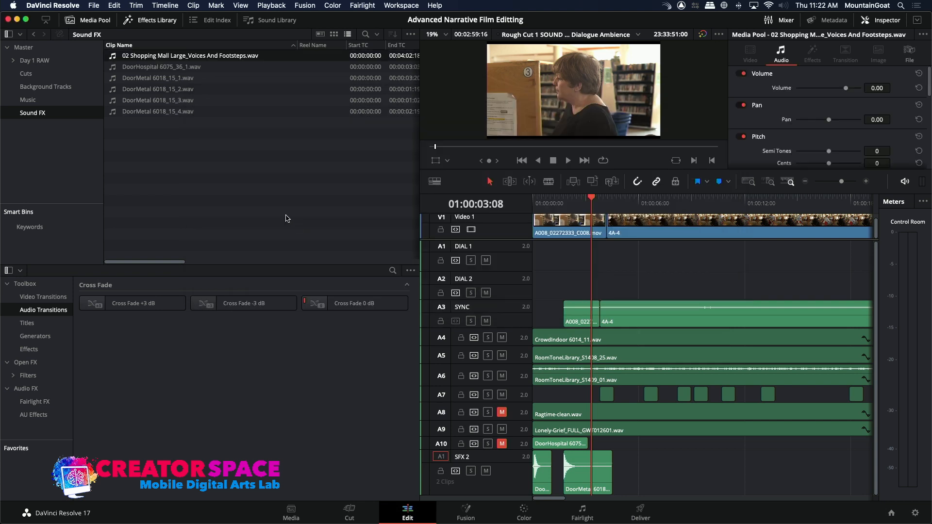
Preview 02 Shopping Mall Large_Voices And Footsteps.wav from the Sound FX bin.
{"action": "double_click", "coordinate": [114, 58]}
{"action": "key", "text": "space"}
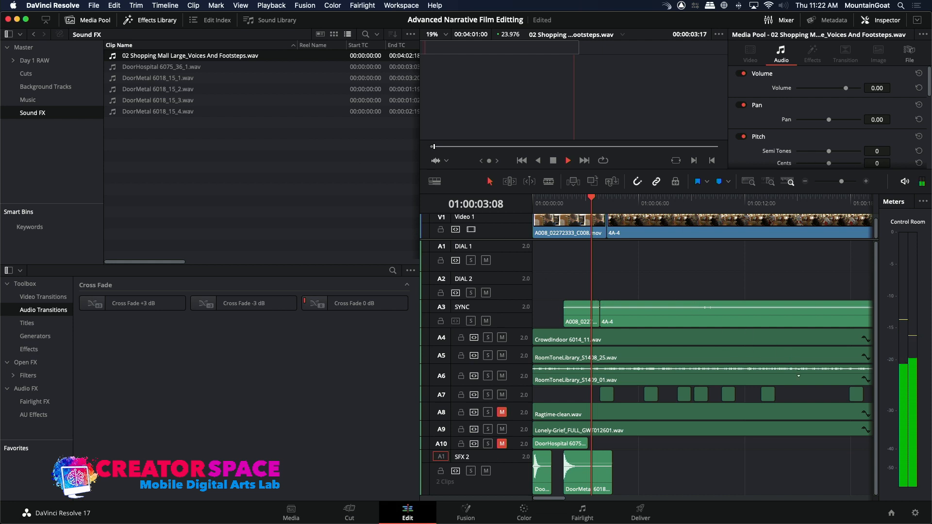
{"action": "key", "text": "space"}
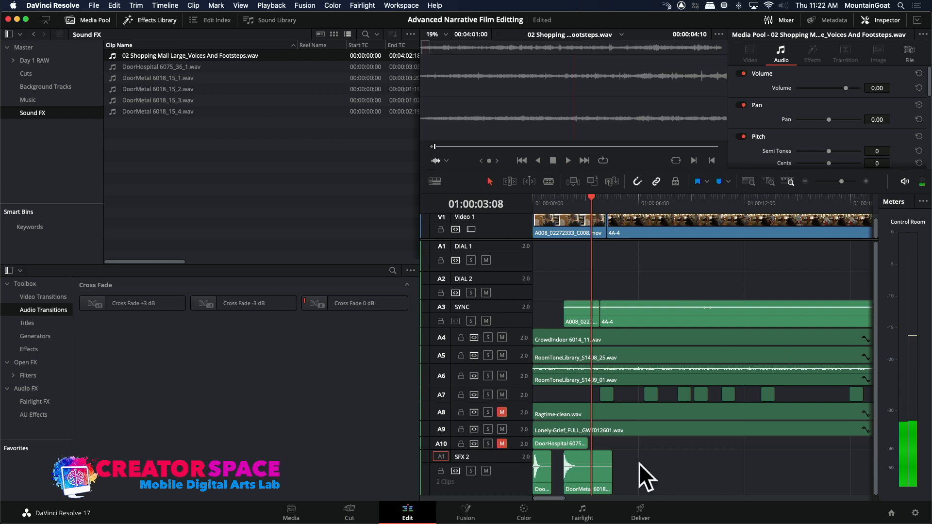
Add a stereo audio track below the SFX 2 track.
{"action": "left_click", "coordinate": [483, 487]}
{"action": "right_click", "coordinate": [483, 487]}
{"action": "mouse_move", "coordinate": [519, 385]}
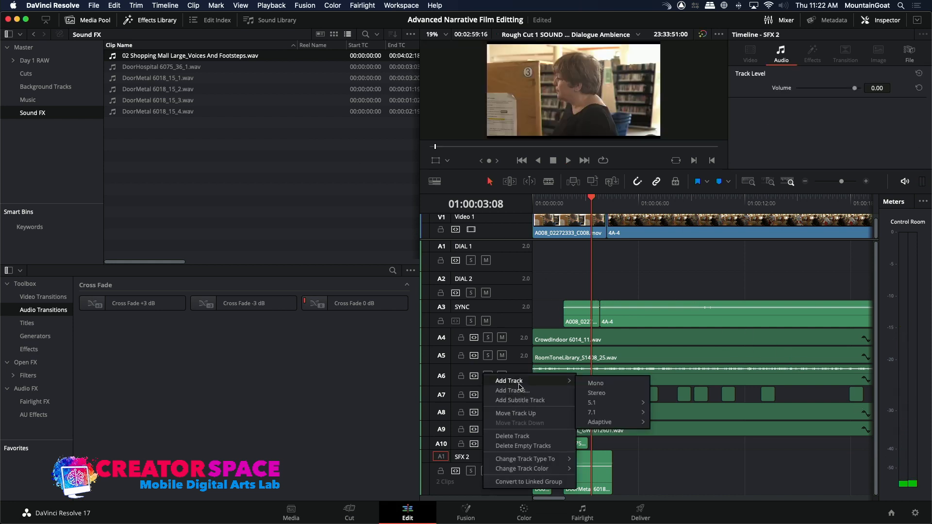
{"action": "mouse_move", "coordinate": [591, 402]}
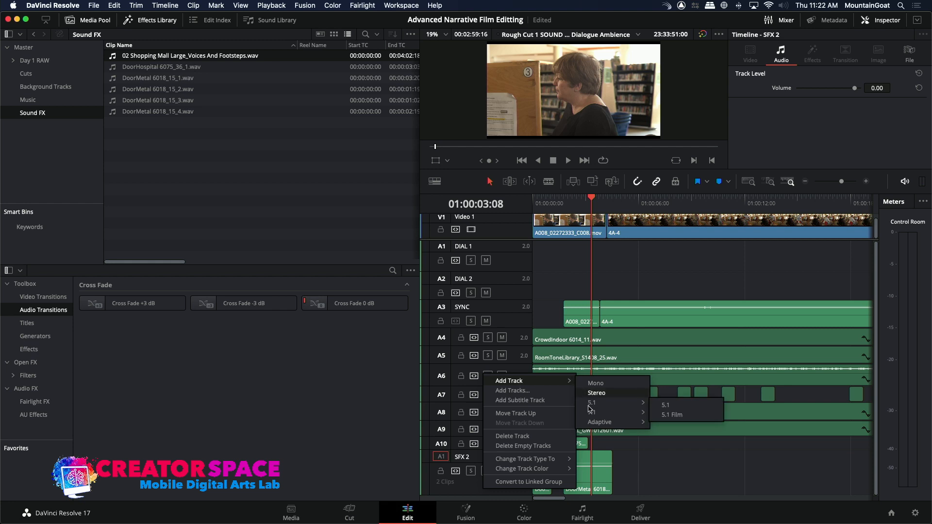
{"action": "mouse_move", "coordinate": [524, 459]}
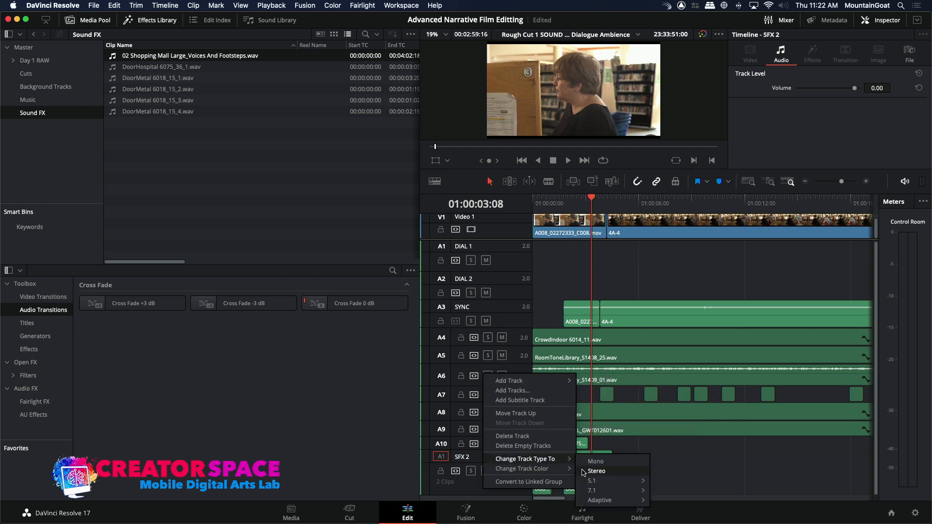
{"action": "left_click", "coordinate": [614, 472]}
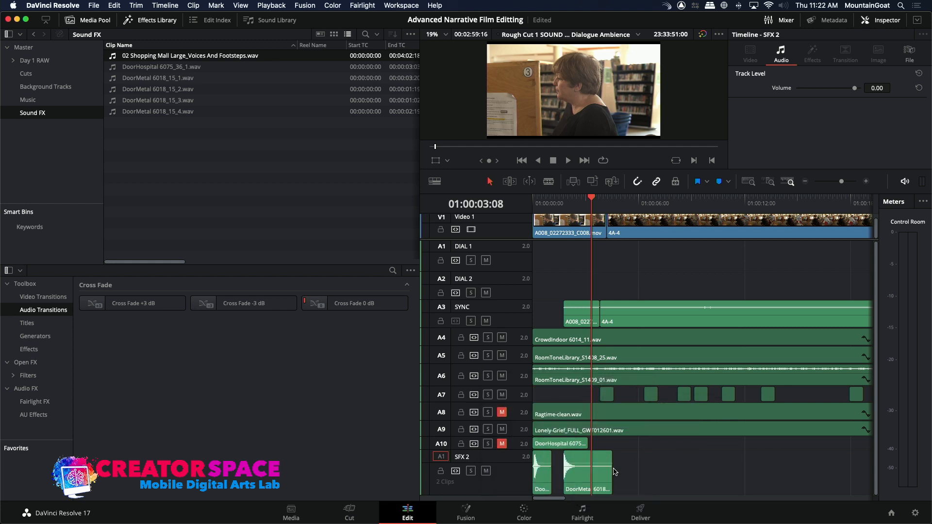
{"action": "right_click", "coordinate": [493, 490]}
{"action": "mouse_move", "coordinate": [524, 380]}
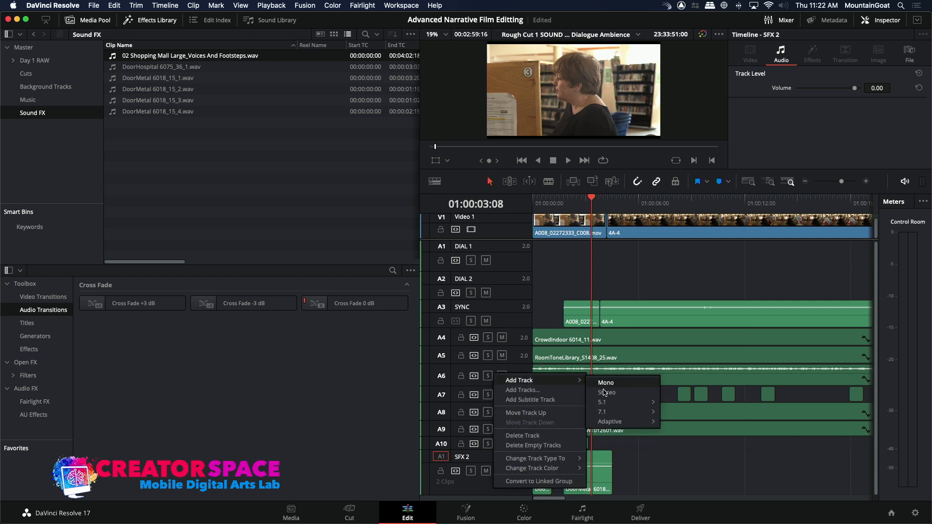
{"action": "left_click", "coordinate": [606, 393]}
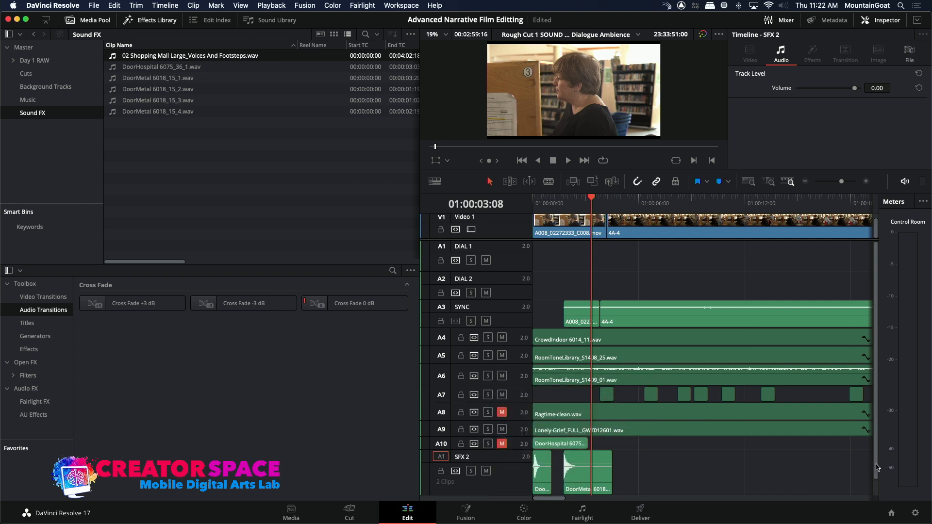
Rename the new audio track A12 as SFX 3.
{"action": "scroll", "coordinate": [873, 463], "scroll_direction": "down", "scroll_amount": 1}
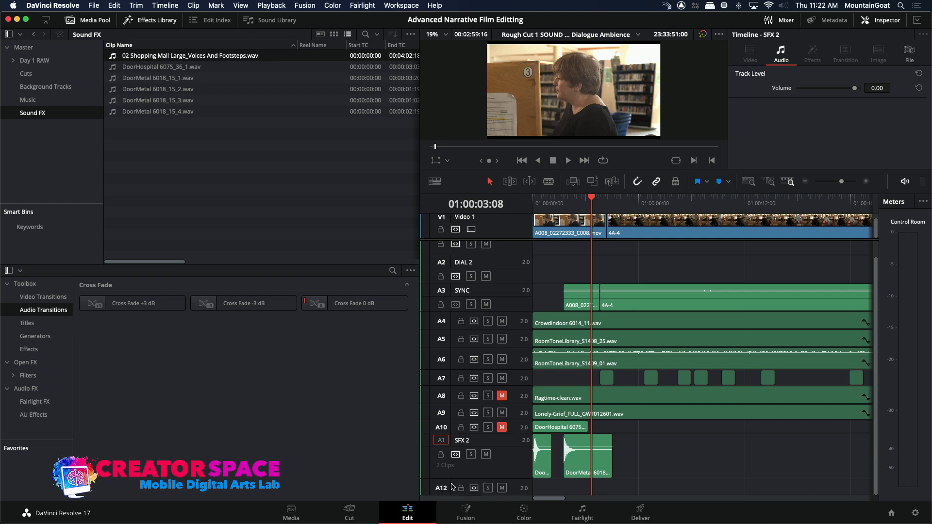
{"action": "scroll", "coordinate": [459, 478], "scroll_direction": "up", "scroll_amount": 1}
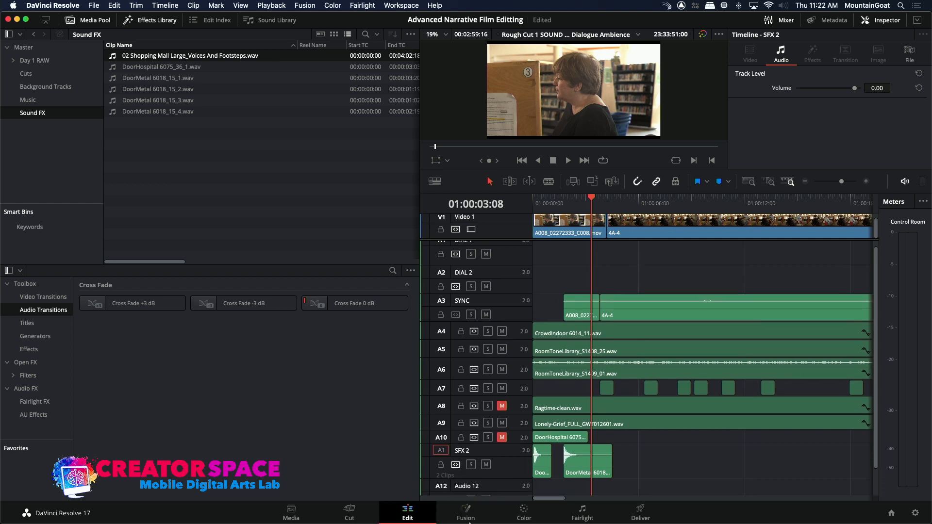
{"action": "scroll", "coordinate": [876, 453], "scroll_direction": "down", "scroll_amount": 2}
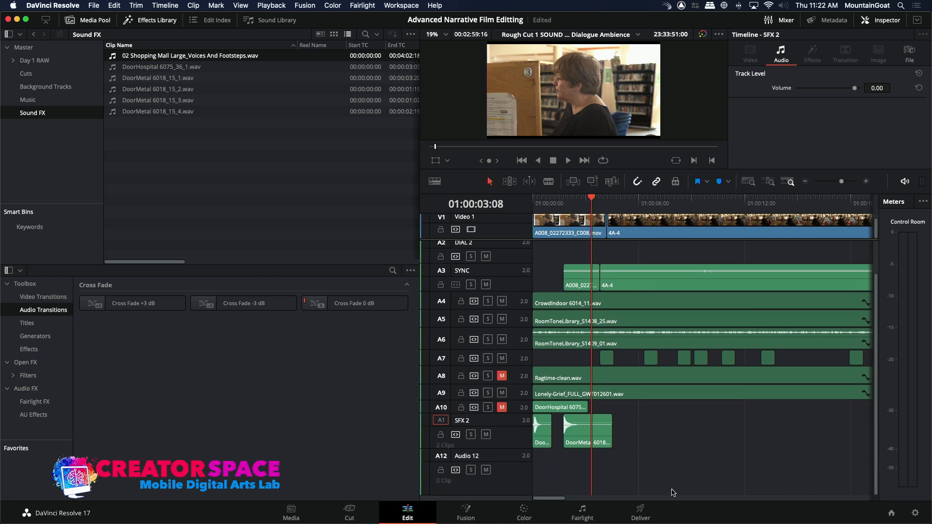
{"action": "double_click", "coordinate": [479, 457]}
{"action": "key", "text": "BackSpace"}
Return the playhead to the timeline's start and load 02 Shopping Mall Large_Voices And Footsteps.wav as the source clip.
{"action": "key", "text": "Home"}
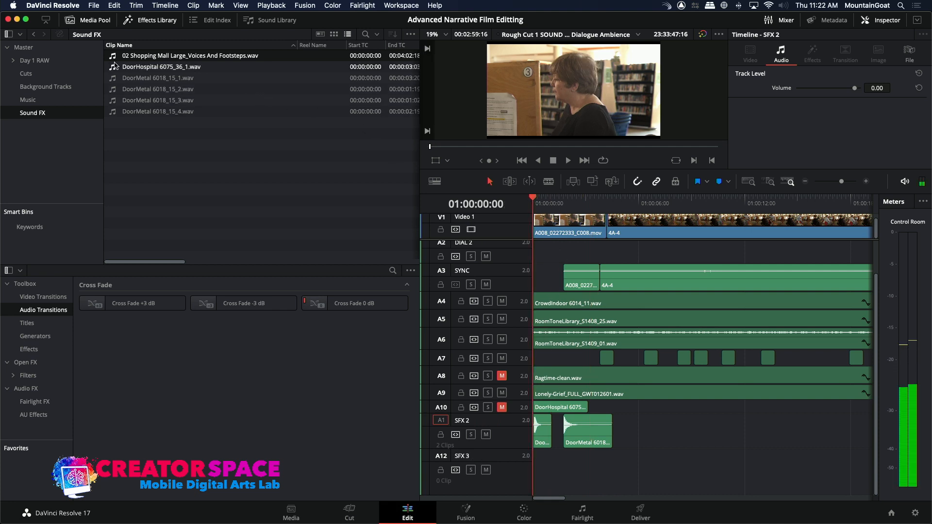
{"action": "double_click", "coordinate": [145, 56]}
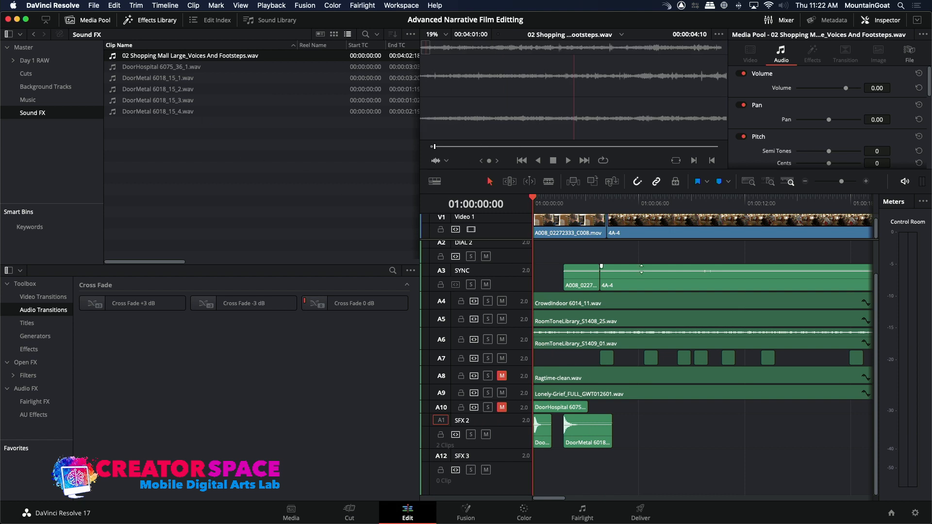
{"action": "left_click", "coordinate": [592, 181]}
{"action": "left_click_drag", "start_coordinate": [781, 499], "coordinate": [510, 453]}
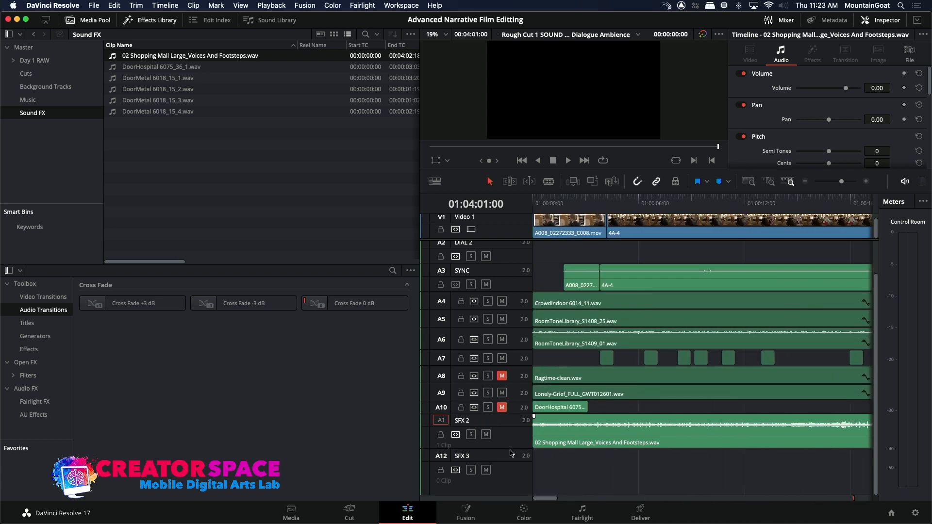
{"action": "key", "text": "super+z"}
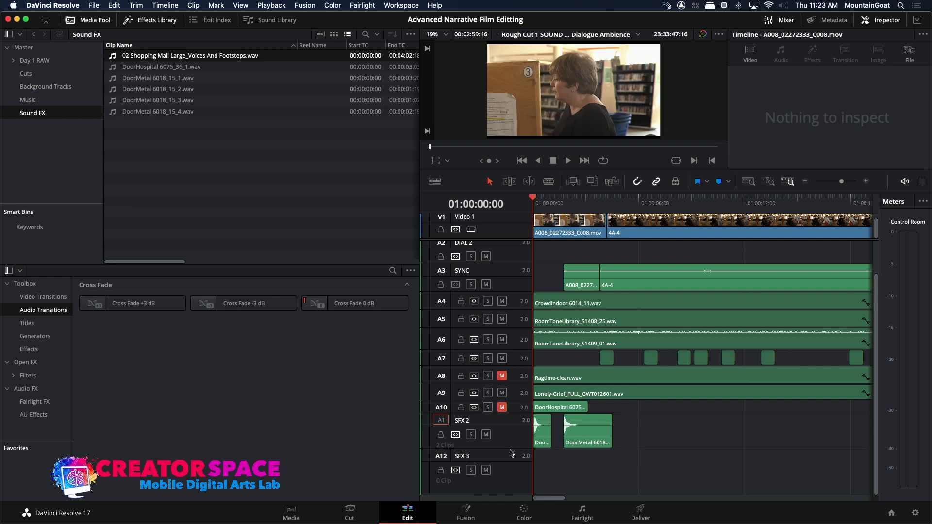
Target the SFX 3 track and overwrite the shopping mall footsteps clip onto it from the timeline's start.
{"action": "left_click", "coordinate": [440, 456]}
{"action": "left_click", "coordinate": [593, 181]}
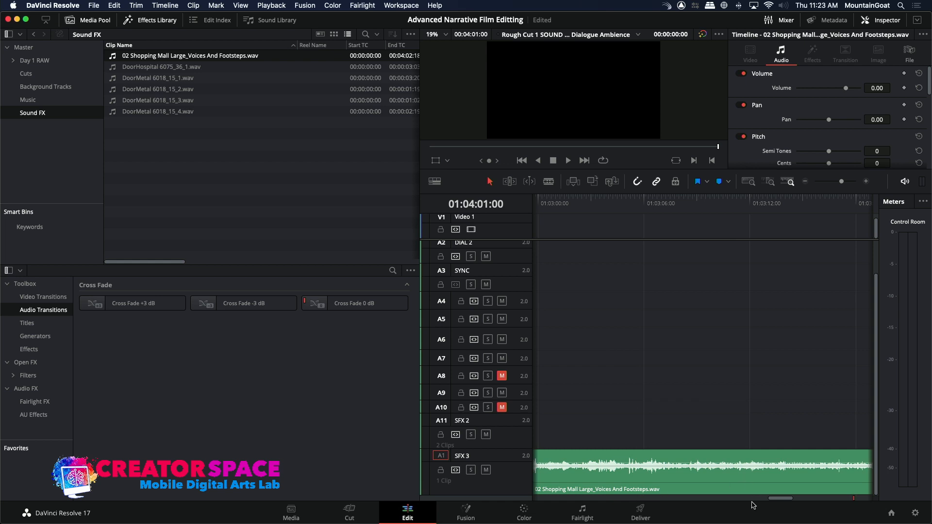
{"action": "left_click_drag", "start_coordinate": [777, 499], "coordinate": [539, 498]}
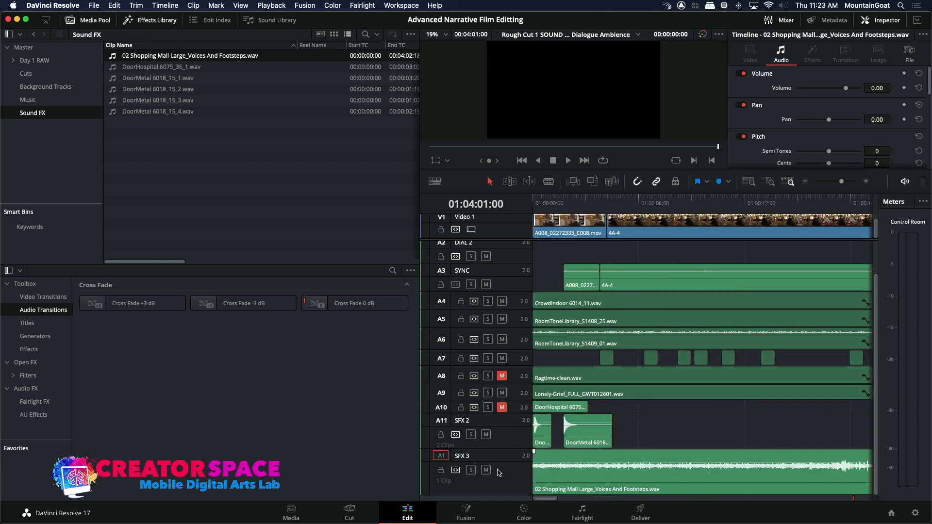
Lower the shopping mall clip's volume on SFX 3 to -14.34 dB and play the timeline from its start to about 01:00:07:03.
{"action": "left_click_drag", "start_coordinate": [591, 464], "coordinate": [590, 468]}
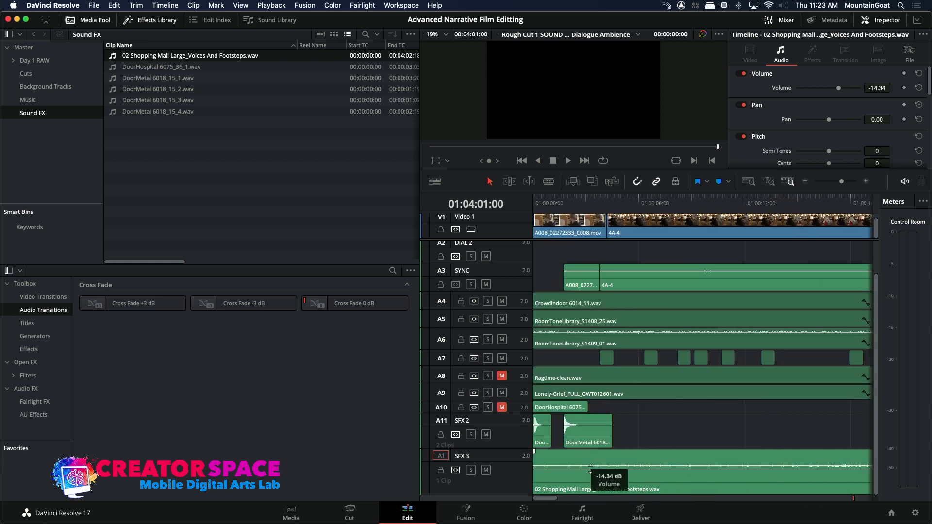
{"action": "left_click_drag", "start_coordinate": [546, 202], "coordinate": [528, 203]}
{"action": "key", "text": "space"}
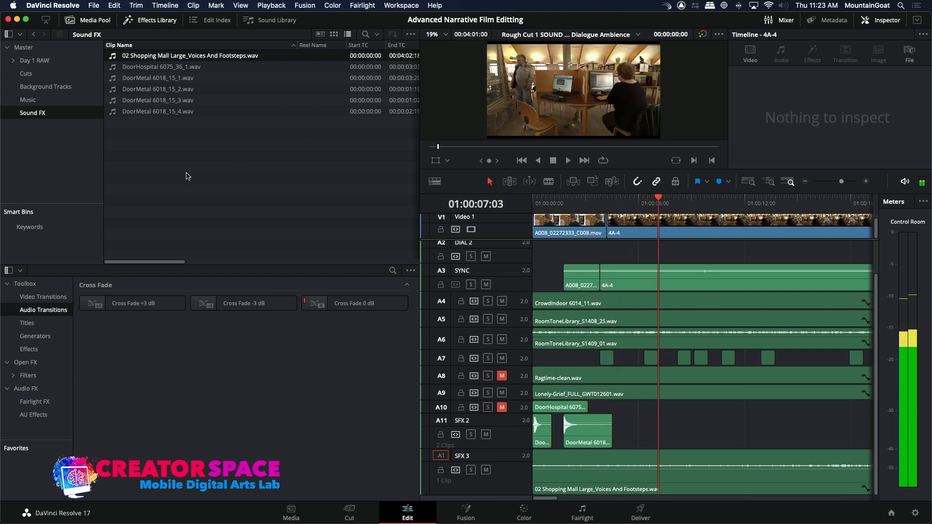
Start a media import into the Sound FX bin, go to the SOUND EFFECTS LIBRARY folder and search for "Footsteps".
{"action": "right_click", "coordinate": [187, 175]}
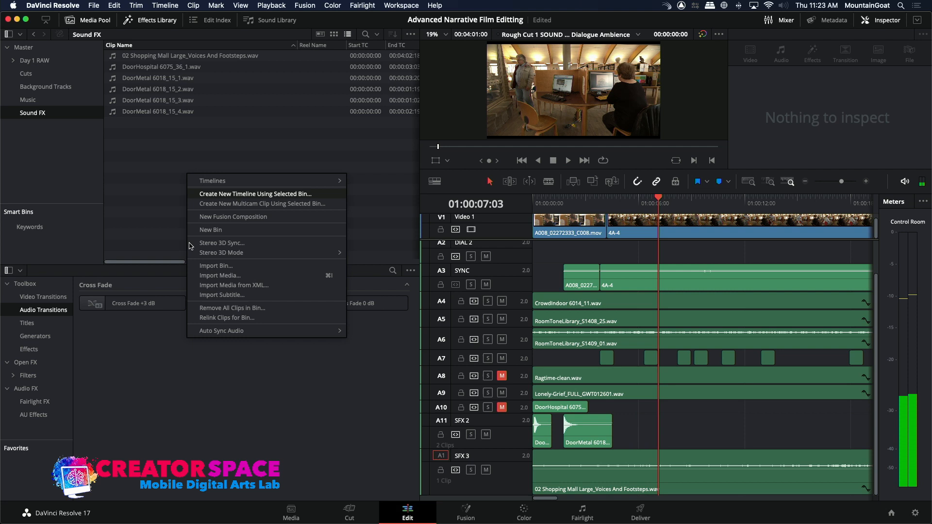
{"action": "left_click", "coordinate": [197, 275]}
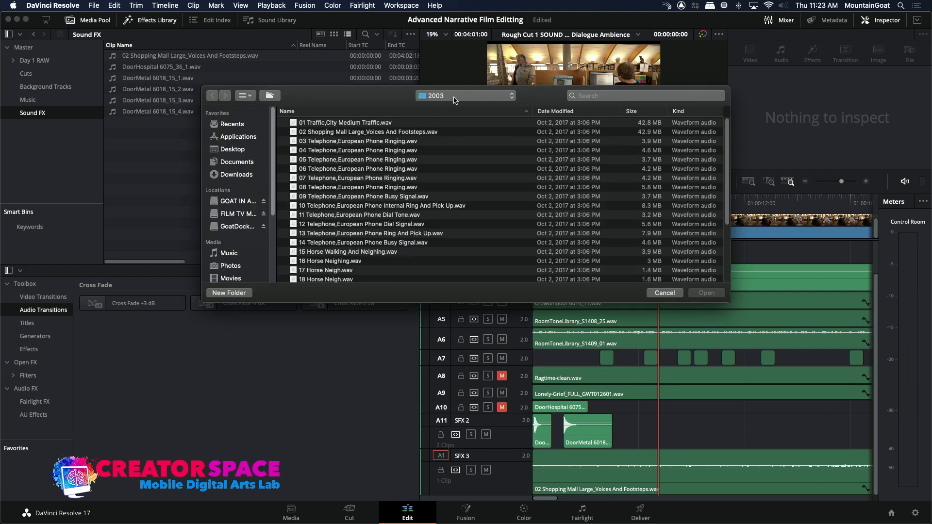
{"action": "left_click", "coordinate": [481, 102]}
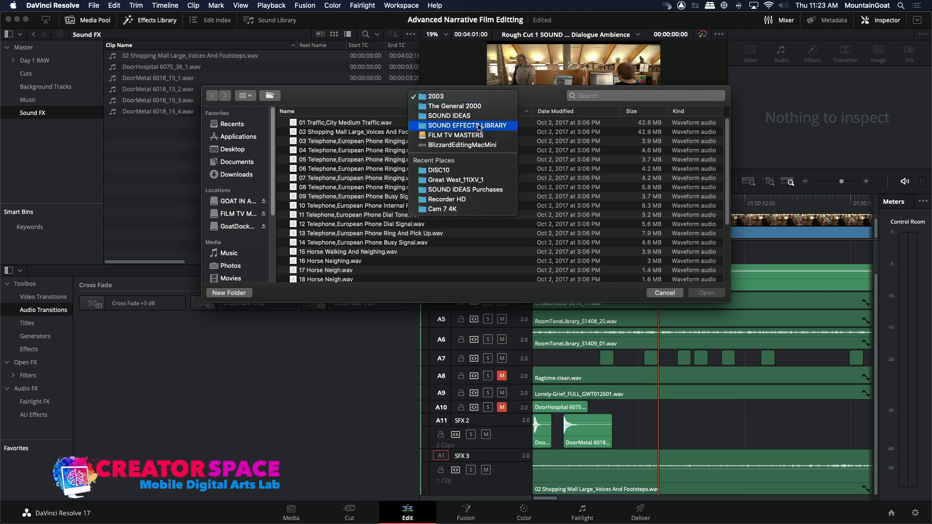
{"action": "left_click", "coordinate": [481, 123]}
{"action": "left_click", "coordinate": [596, 95]}
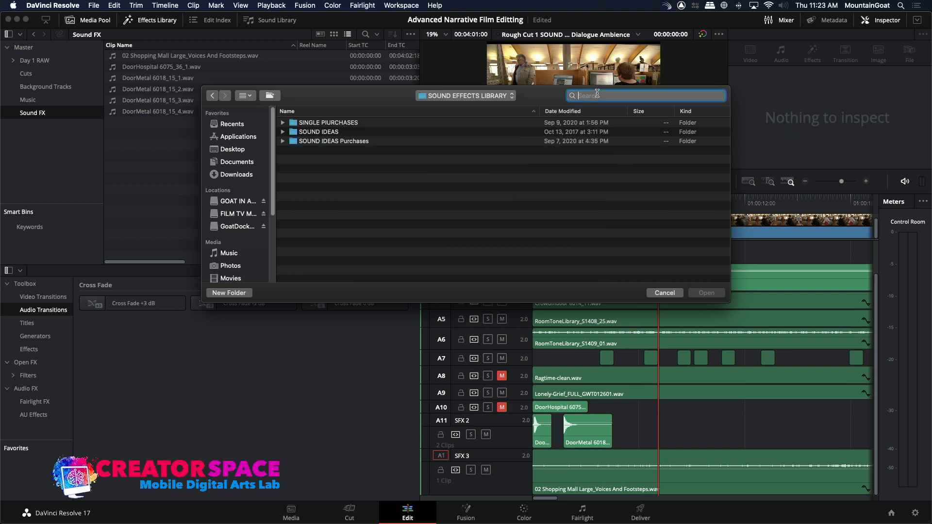
{"action": "type", "text": "Footsteps"}
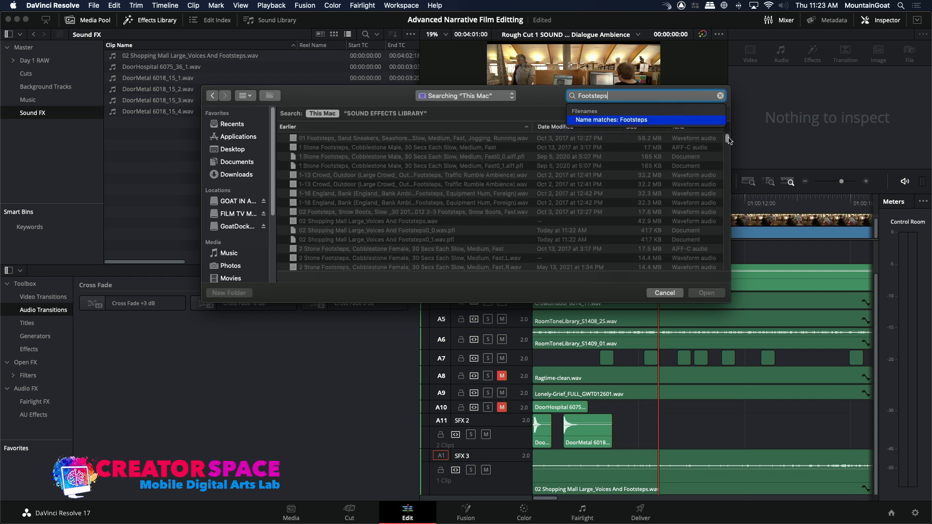
Import the four files FootstepsWoodRug 6017_25_1.wav to FootstepsWoodRug 6017_25_4.wav into the Sound FX bin.
{"action": "scroll", "coordinate": [728, 142], "scroll_direction": "down", "scroll_amount": 10}
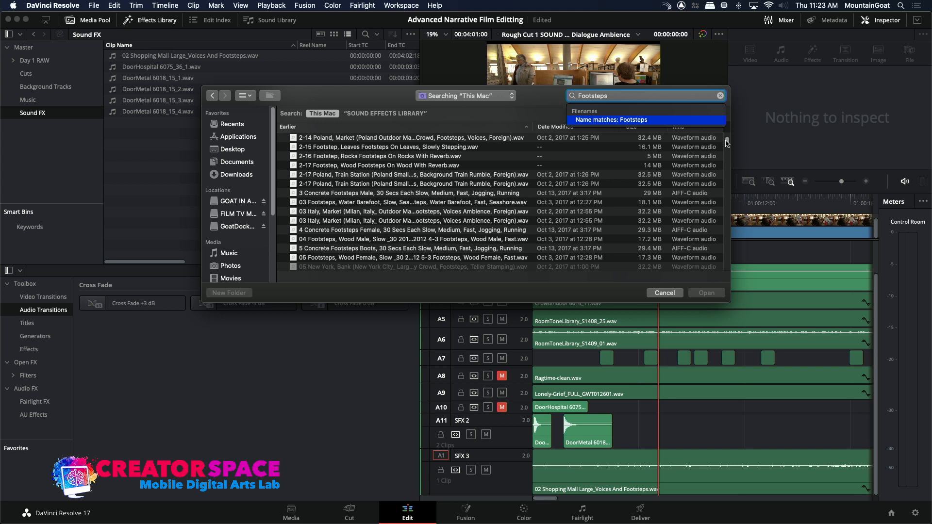
{"action": "left_click_drag", "start_coordinate": [727, 142], "coordinate": [720, 199]}
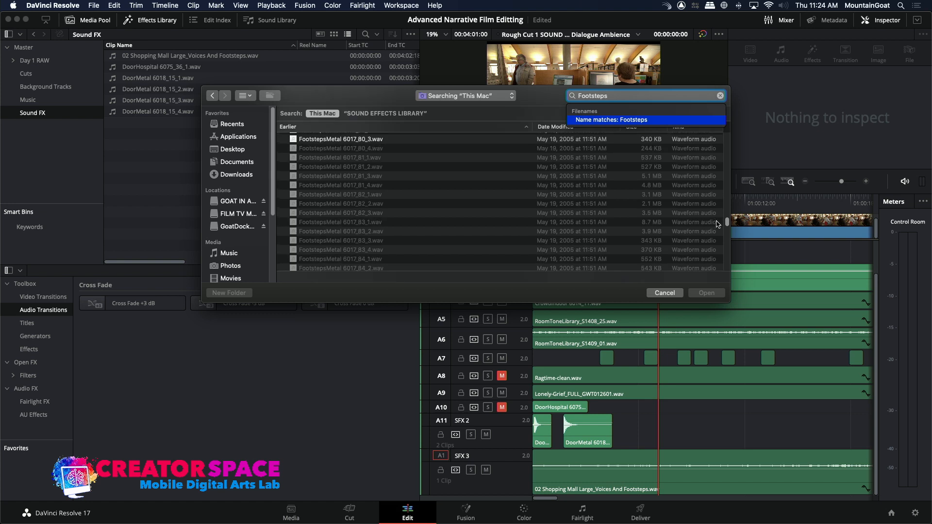
{"action": "mouse_move", "coordinate": [714, 239]}
{"action": "left_mouse_down"}
{"action": "mouse_move", "coordinate": [709, 270]}
{"action": "mouse_move", "coordinate": [712, 254]}
{"action": "left_mouse_up"}
{"action": "scroll", "coordinate": [712, 254], "scroll_direction": "up", "scroll_amount": 10}
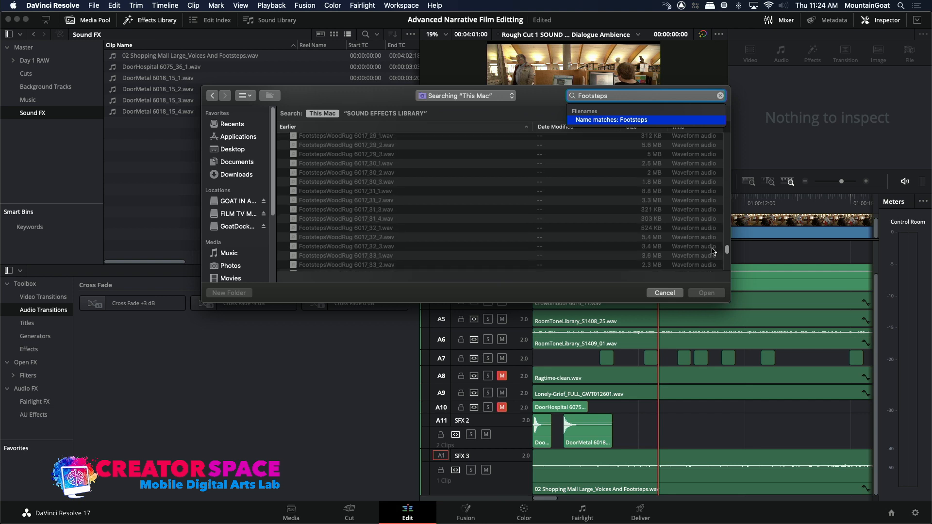
{"action": "scroll", "coordinate": [712, 249], "scroll_direction": "up", "scroll_amount": 5}
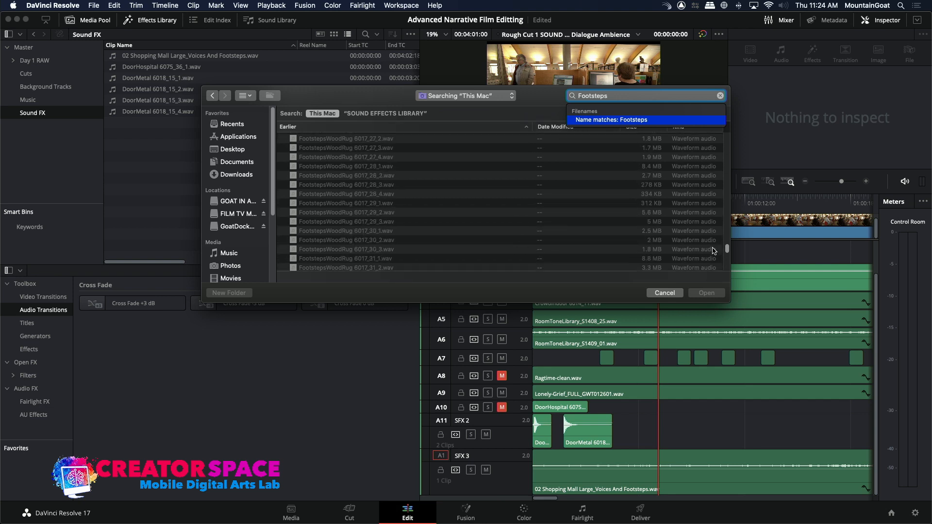
{"action": "left_click", "coordinate": [712, 247]}
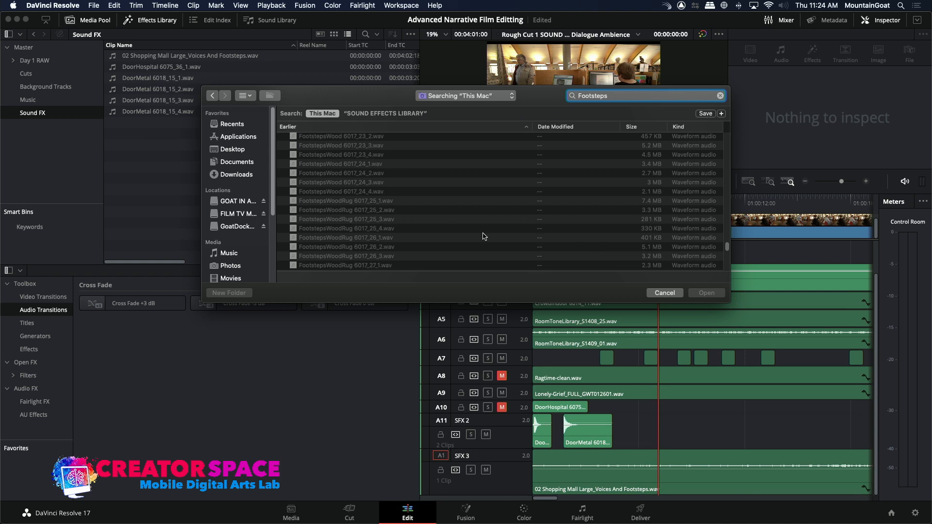
{"action": "left_click", "coordinate": [337, 201]}
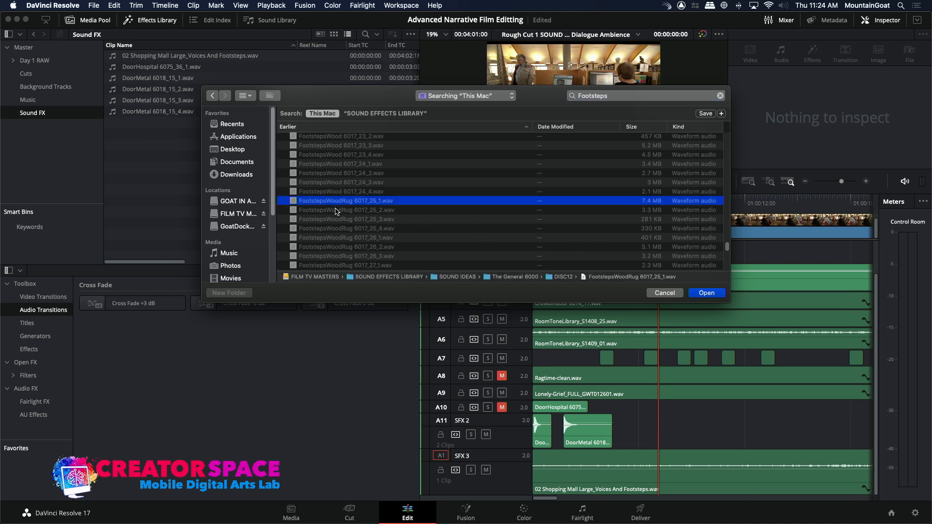
{"action": "left_click", "coordinate": [337, 211], "text": "super"}
{"action": "left_click", "coordinate": [337, 227], "text": "super"}
{"action": "left_click", "coordinate": [338, 219], "text": "super"}
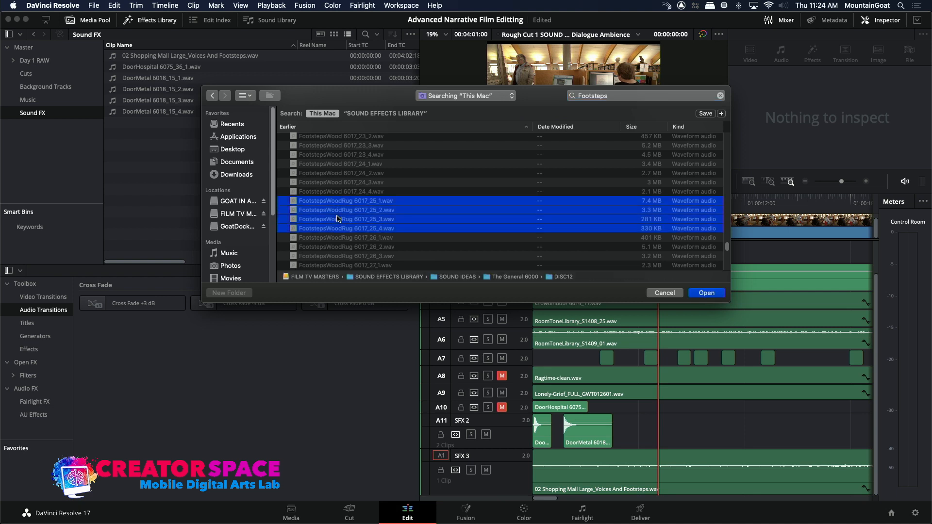
{"action": "left_click", "coordinate": [715, 296]}
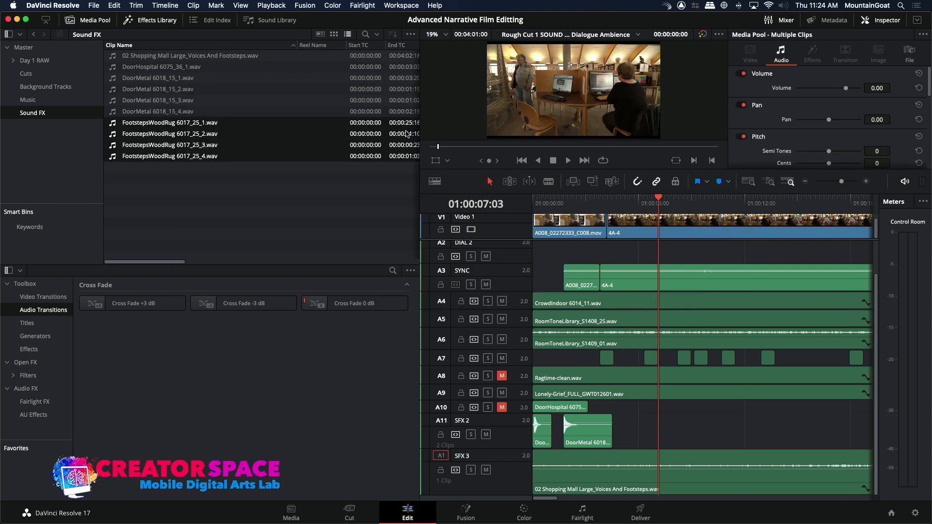
Preview the FootstepsWoodRug 6017_25_1.wav to 6017_25_4.wav clips one after another.
{"action": "left_click", "coordinate": [283, 169]}
{"action": "double_click", "coordinate": [114, 124]}
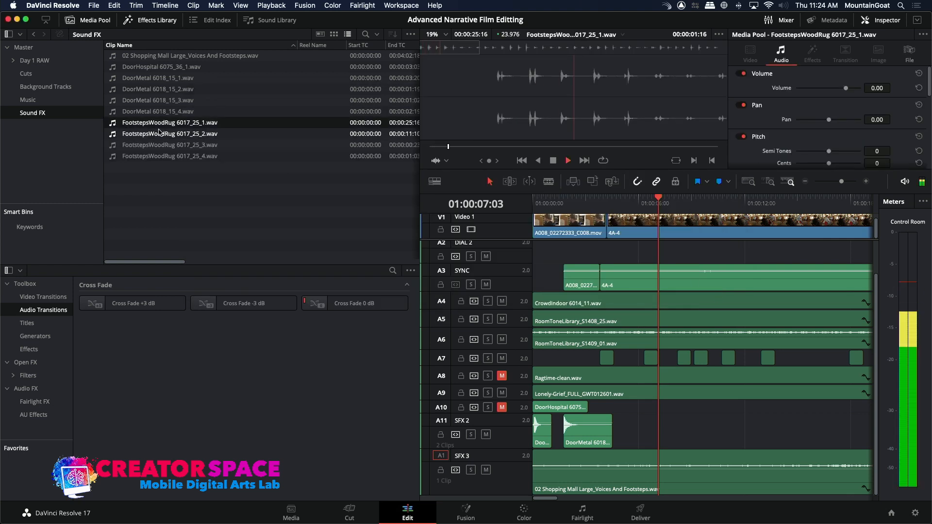
{"action": "double_click", "coordinate": [120, 136]}
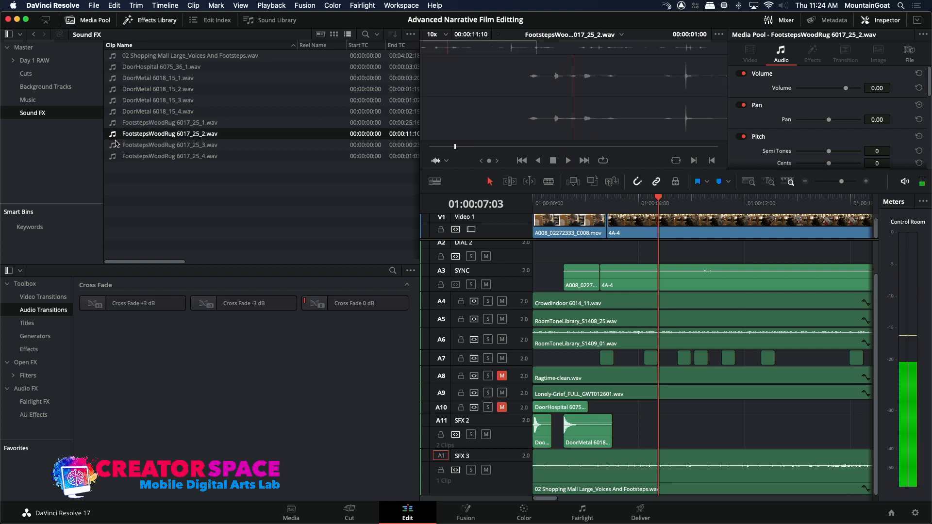
{"action": "left_click", "coordinate": [116, 143]}
{"action": "left_click", "coordinate": [112, 156]}
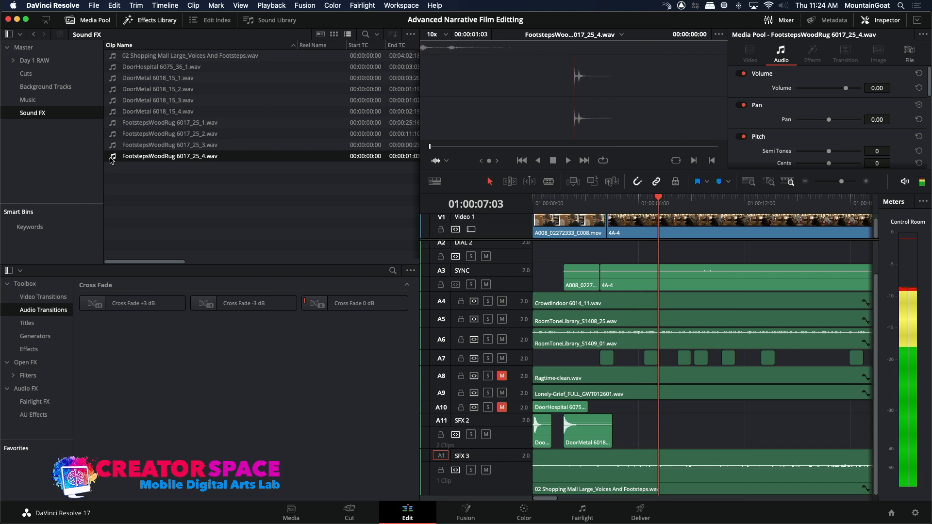
Audition FootstepsWoodRug 6017_25_1.wav in the source viewer and mark a 00:00:03:18 range ending at 00:00:15:19.
{"action": "left_click", "coordinate": [116, 124]}
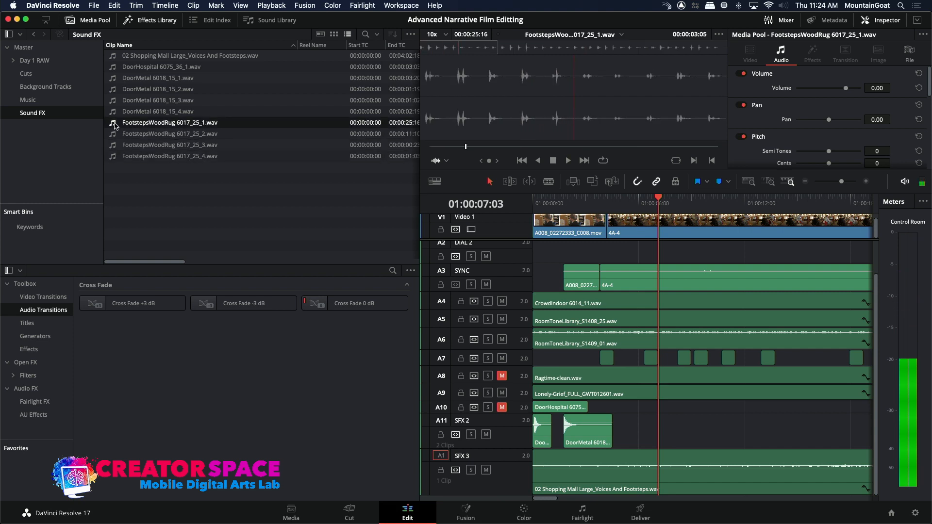
{"action": "key", "text": "space"}
{"action": "left_click", "coordinate": [587, 49]}
{"action": "key", "text": "space"}
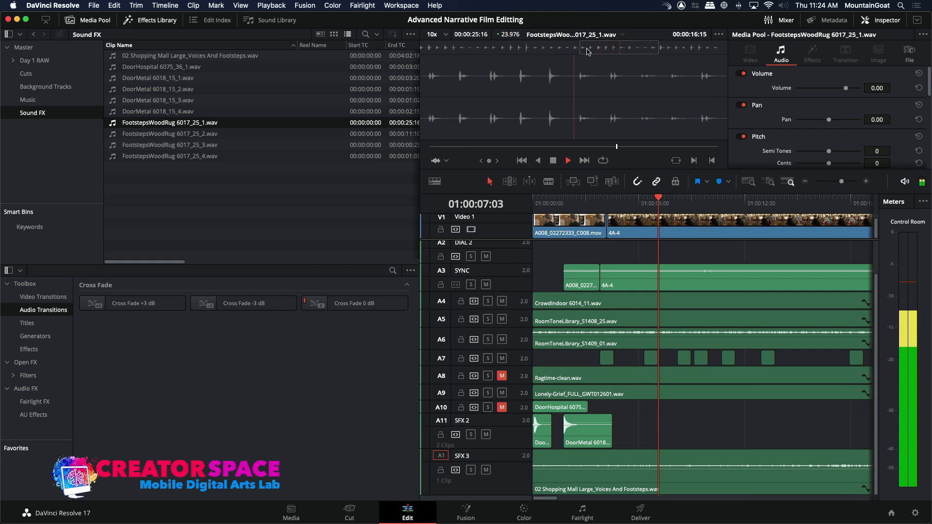
{"action": "key", "text": "space"}
{"action": "left_click", "coordinate": [581, 50]}
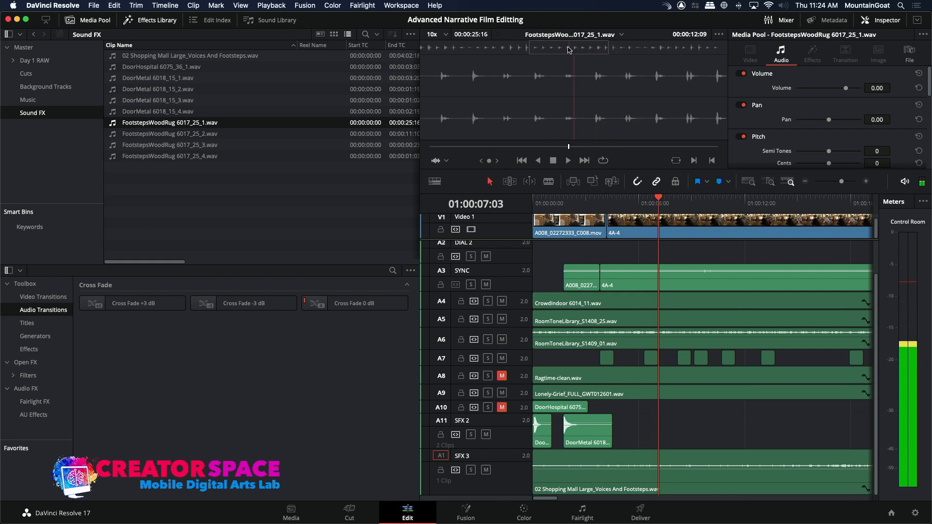
{"action": "left_click", "coordinate": [565, 49]}
{"action": "key", "text": "space"}
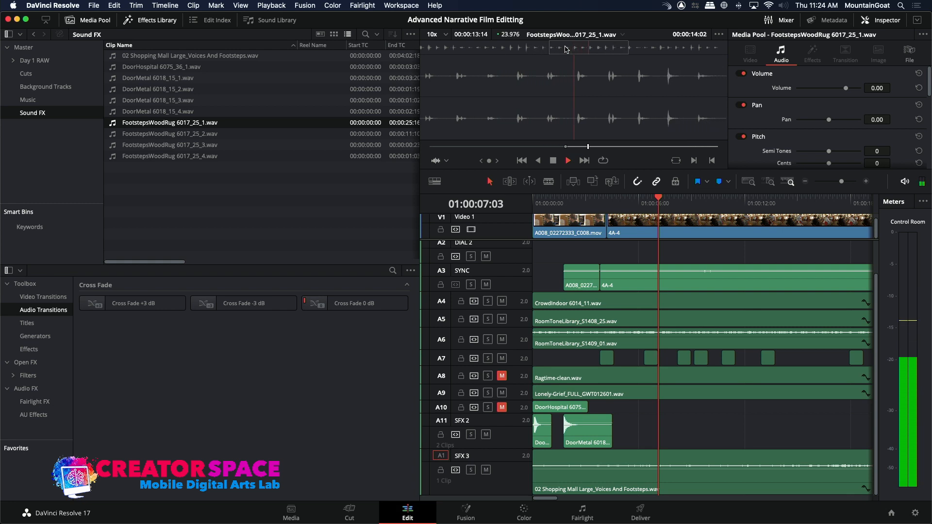
{"action": "key", "text": "space"}
{"action": "key", "text": "o"}
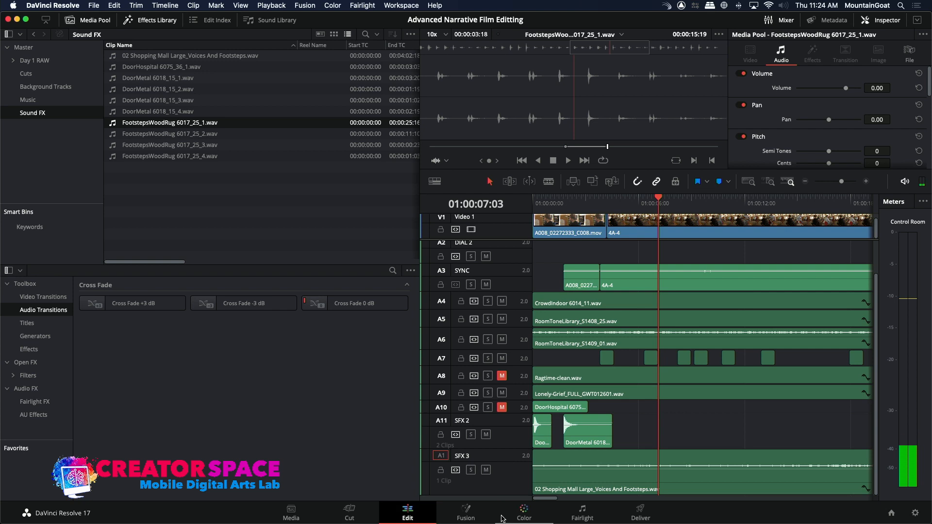
Add a stereo audio track below SFX 3 and make it the destination for the source audio.
{"action": "left_click_drag", "start_coordinate": [505, 492], "coordinate": [507, 480]}
{"action": "right_click", "coordinate": [494, 492]}
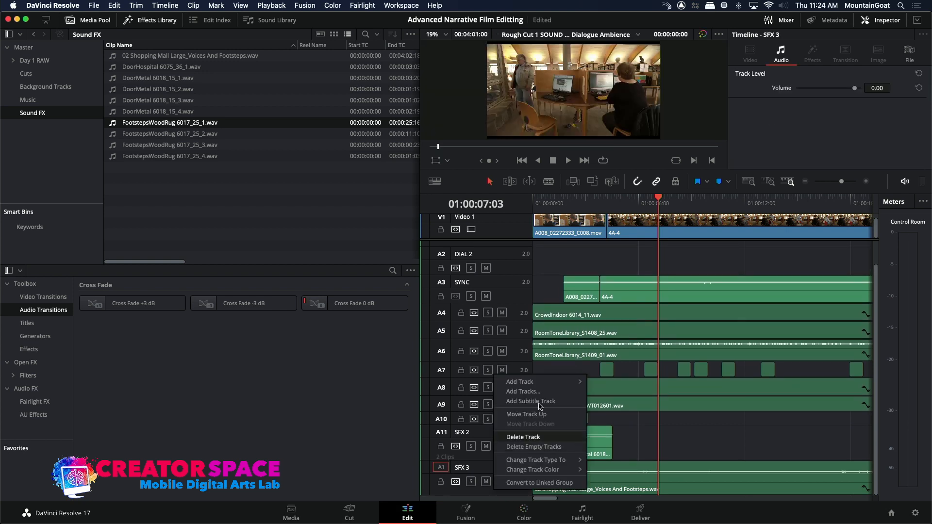
{"action": "mouse_move", "coordinate": [534, 382]}
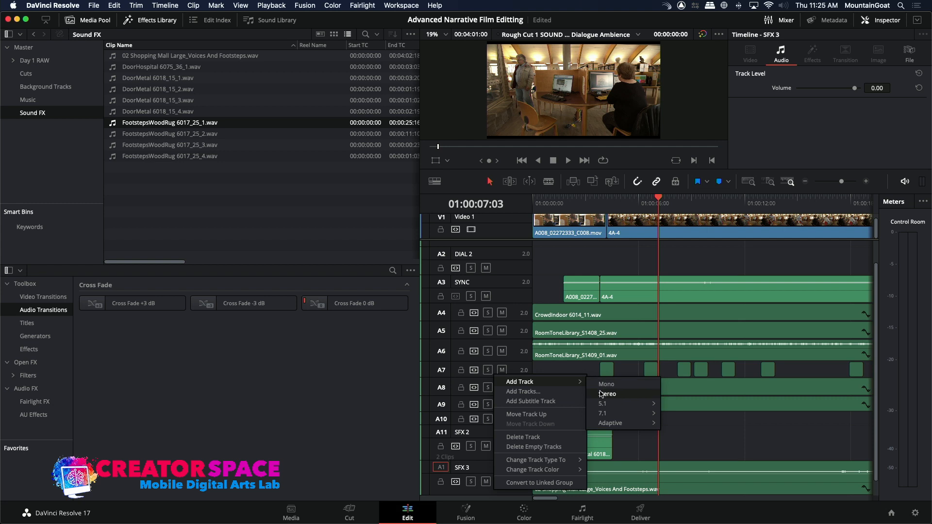
{"action": "left_click", "coordinate": [601, 393]}
{"action": "scroll", "coordinate": [870, 460], "scroll_direction": "down", "scroll_amount": 2}
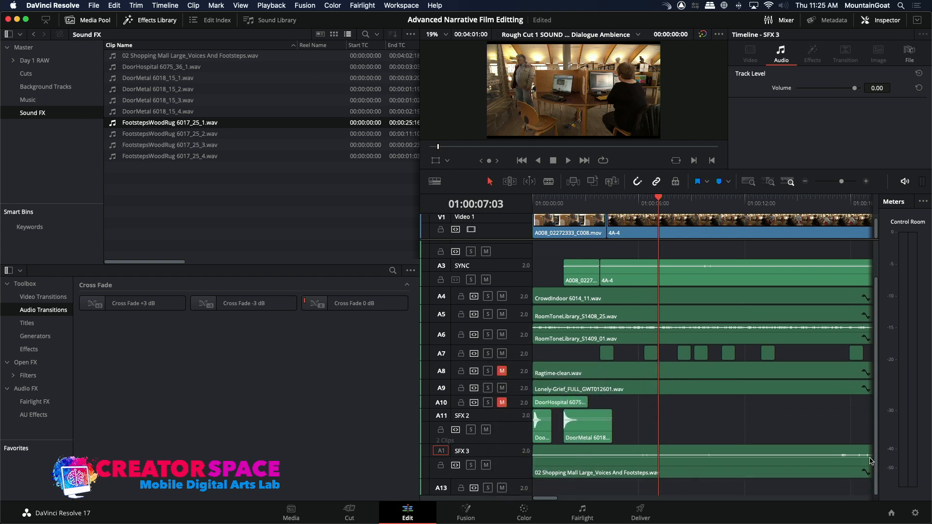
{"action": "left_click", "coordinate": [441, 487]}
Overwrite the marked footsteps onto Audio 13 at the timeline's start and make that track taller.
{"action": "key", "text": "Home"}
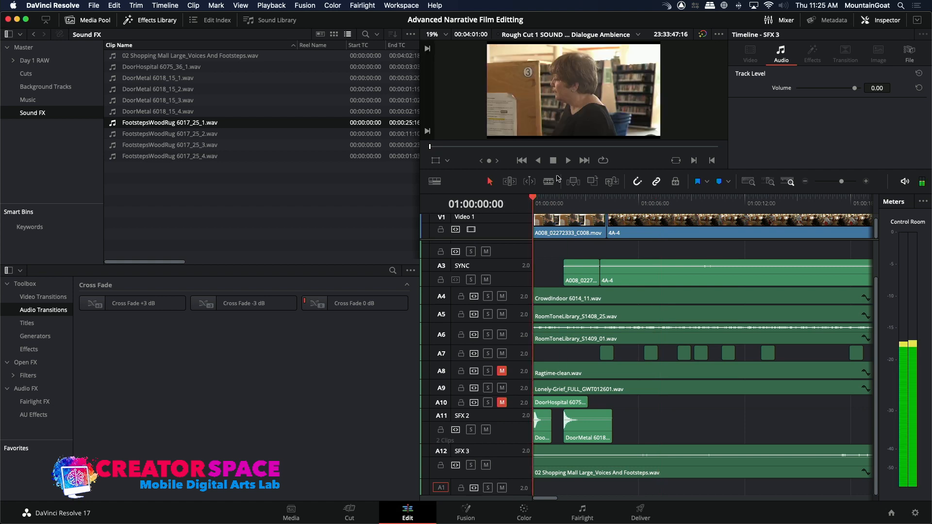
{"action": "left_click", "coordinate": [594, 181]}
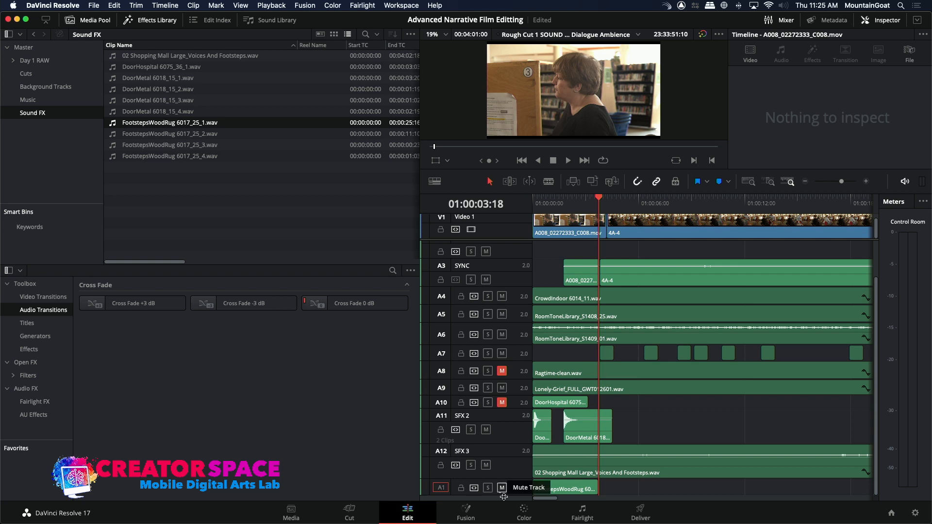
{"action": "left_click_drag", "start_coordinate": [499, 494], "coordinate": [491, 520]}
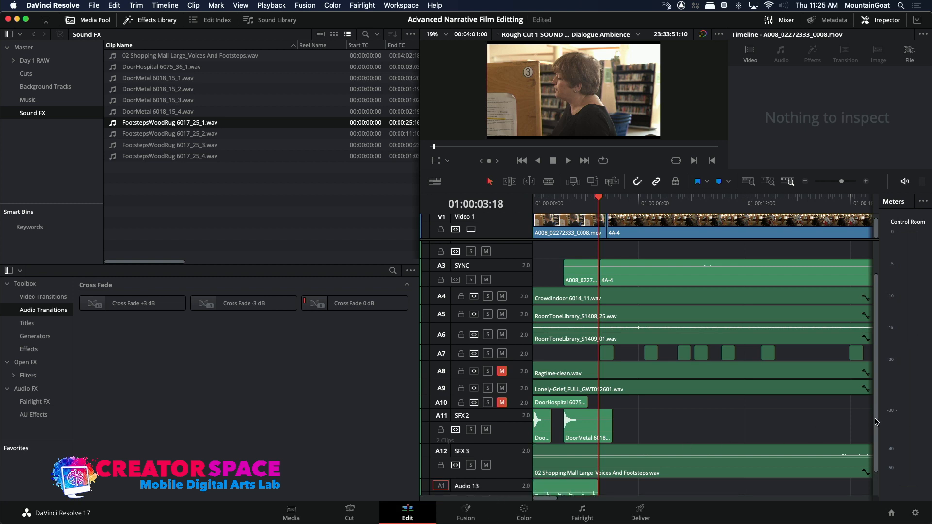
{"action": "left_click_drag", "start_coordinate": [875, 422], "coordinate": [854, 472]}
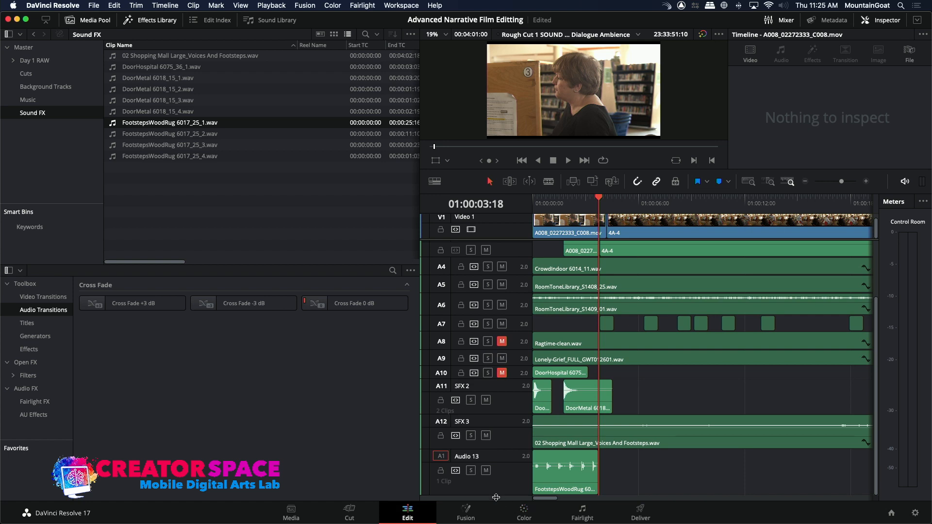
{"action": "left_click_drag", "start_coordinate": [497, 492], "coordinate": [489, 508]}
Shift the footsteps clip on Audio 13 to start at 01:00:00:12 and play the edit to 01:00:05:00.
{"action": "left_click", "coordinate": [537, 199]}
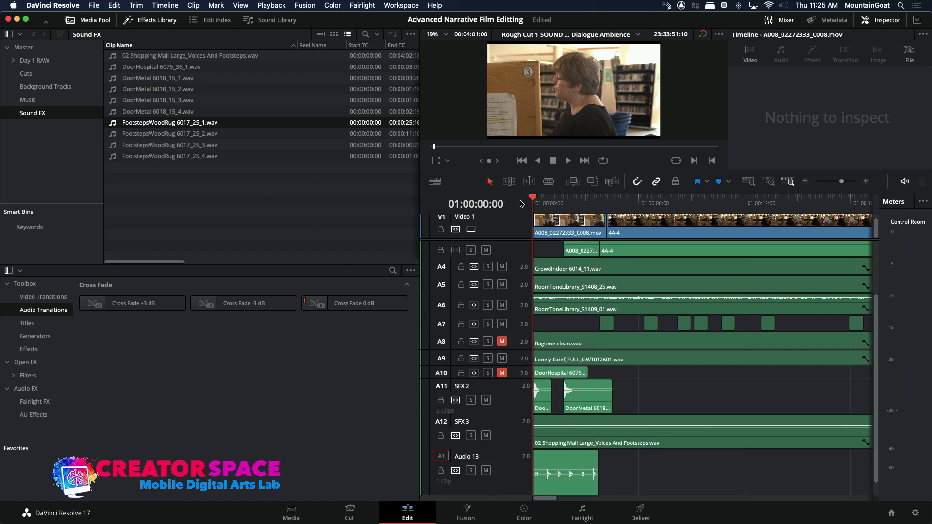
{"action": "key", "text": "space"}
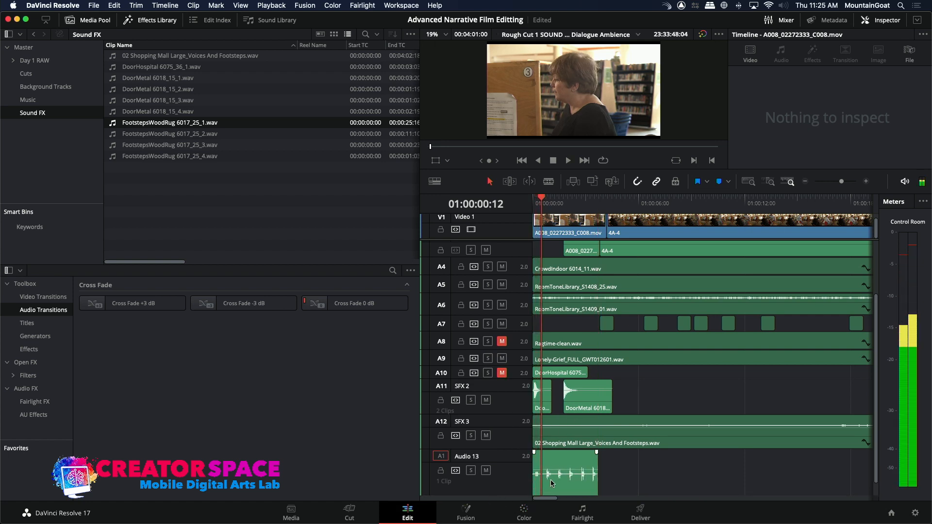
{"action": "left_click_drag", "start_coordinate": [550, 481], "coordinate": [559, 480]}
{"action": "key", "text": "space"}
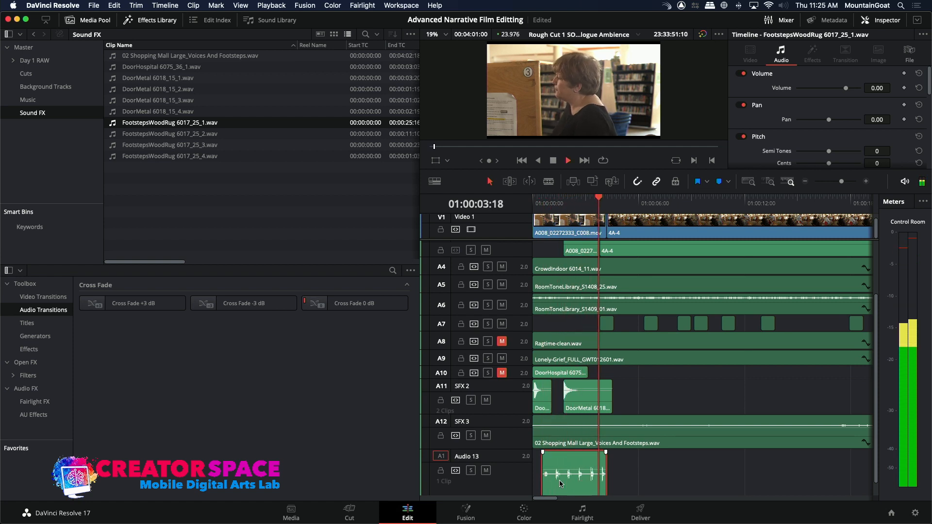
{"action": "key", "text": "space"}
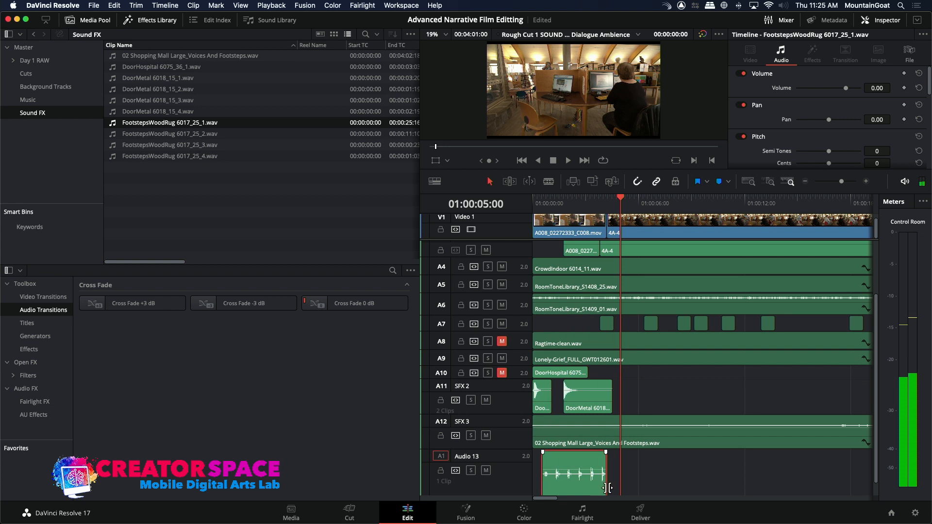
Extend the end of the footsteps clip to about 01:00:11:10 and play the timeline from near its start to 01:00:07:09.
{"action": "left_click_drag", "start_coordinate": [607, 486], "coordinate": [734, 490]}
{"action": "key", "text": "space"}
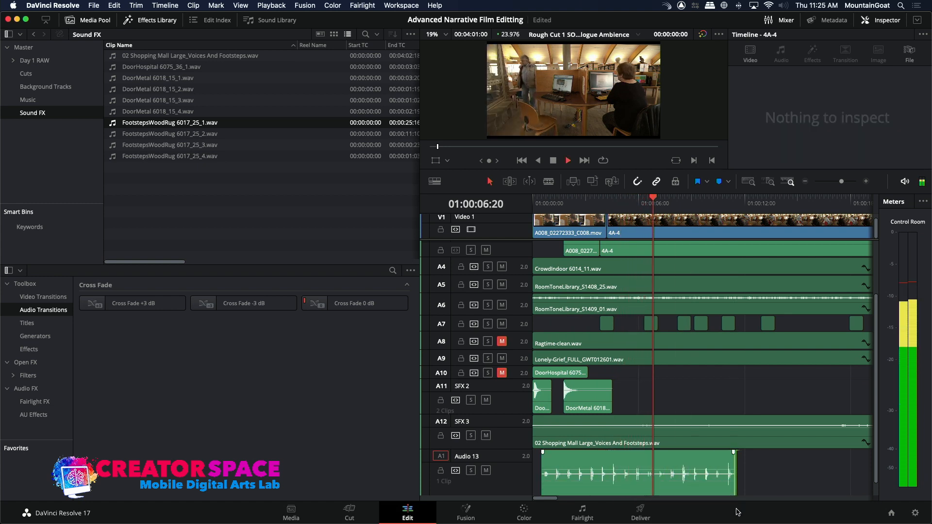
{"action": "key", "text": "space"}
{"action": "left_click_drag", "start_coordinate": [657, 208], "coordinate": [542, 202]}
{"action": "key", "text": "space"}
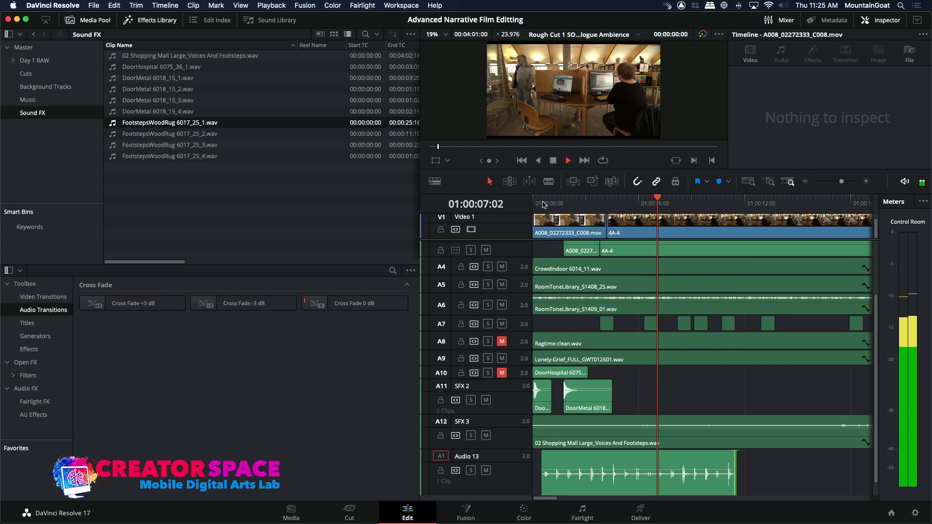
{"action": "key", "text": "space"}
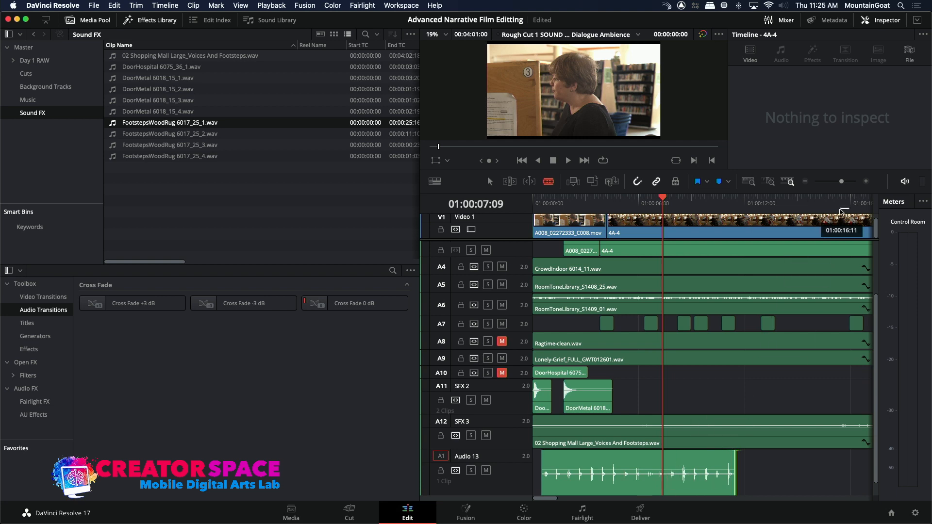
Split the footsteps clip on Audio 13 at 01:00:07:15 and move its second part back to start at 01:00:07:09.
{"action": "left_click", "coordinate": [865, 181]}
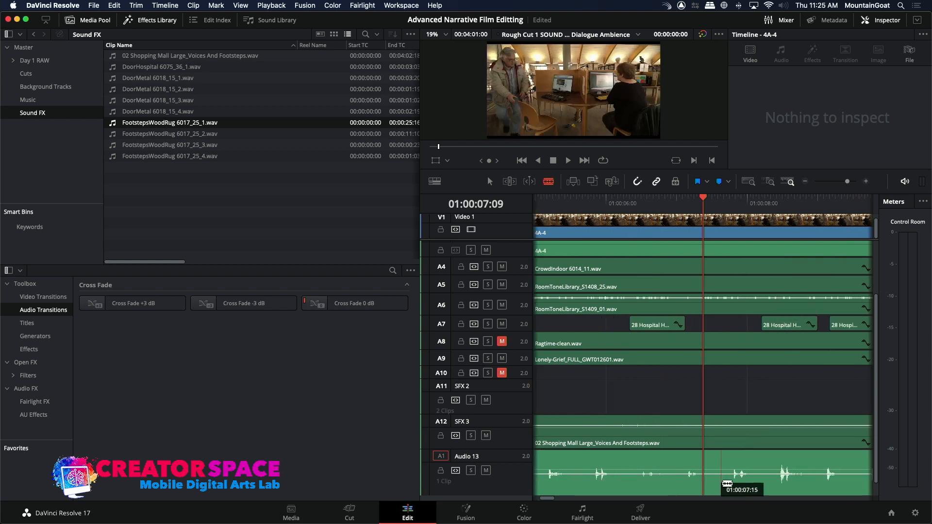
{"action": "left_click", "coordinate": [726, 482]}
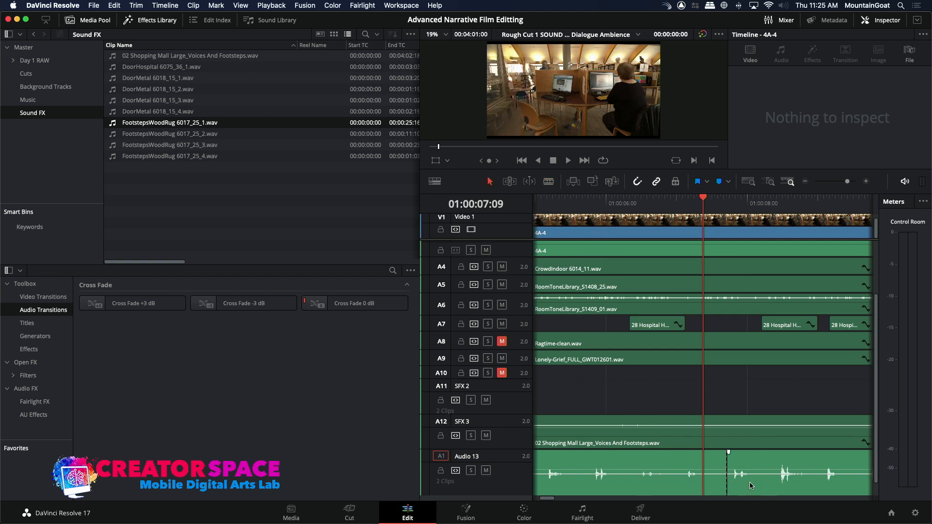
{"action": "left_click_drag", "start_coordinate": [750, 486], "coordinate": [729, 479]}
Play the edit from 01:00:06:15 to 01:00:09:21 and trim the end of the second footsteps clip to that point.
{"action": "left_click", "coordinate": [650, 197]}
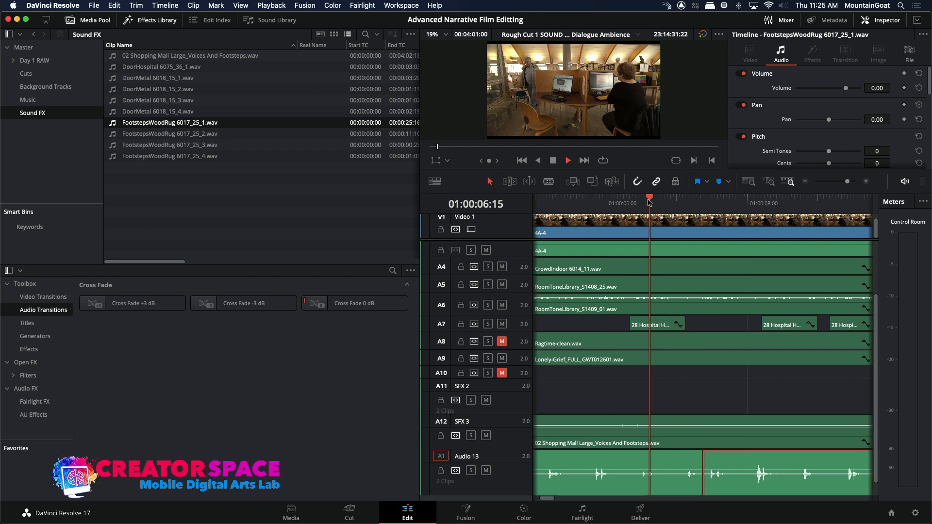
{"action": "key", "text": "space"}
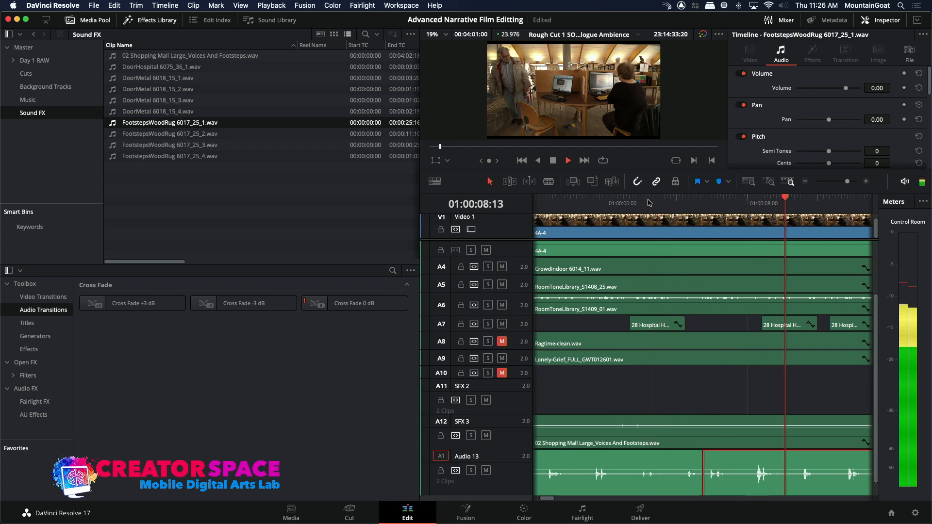
{"action": "key", "text": "space"}
{"action": "key", "text": "space"}
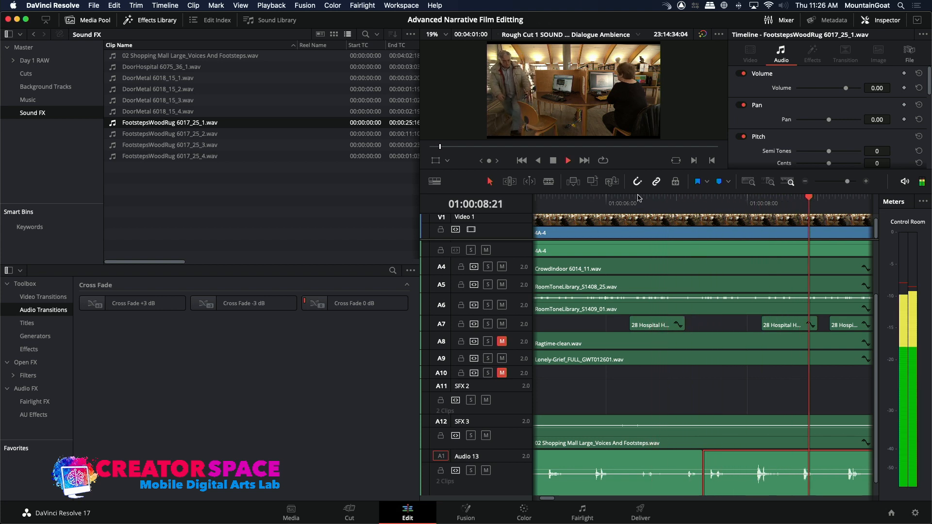
{"action": "key", "text": "space"}
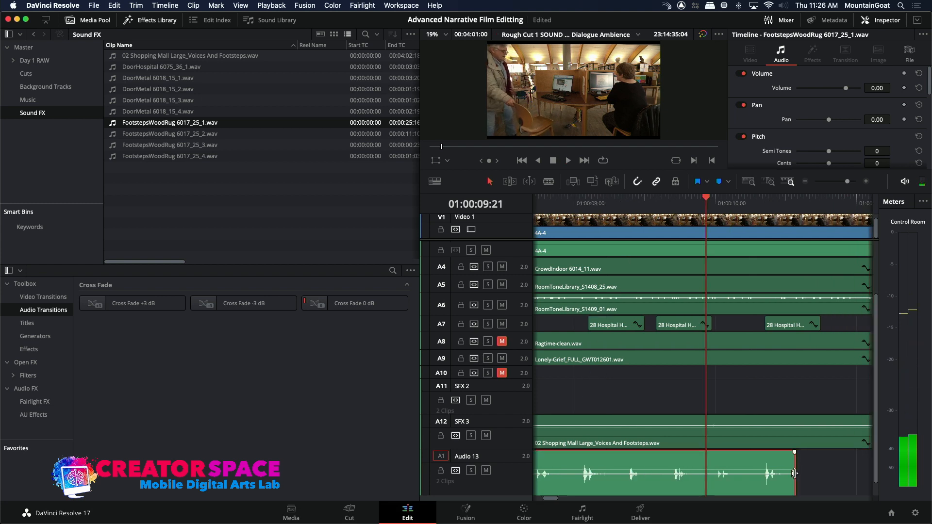
{"action": "left_click_drag", "start_coordinate": [795, 475], "coordinate": [706, 474]}
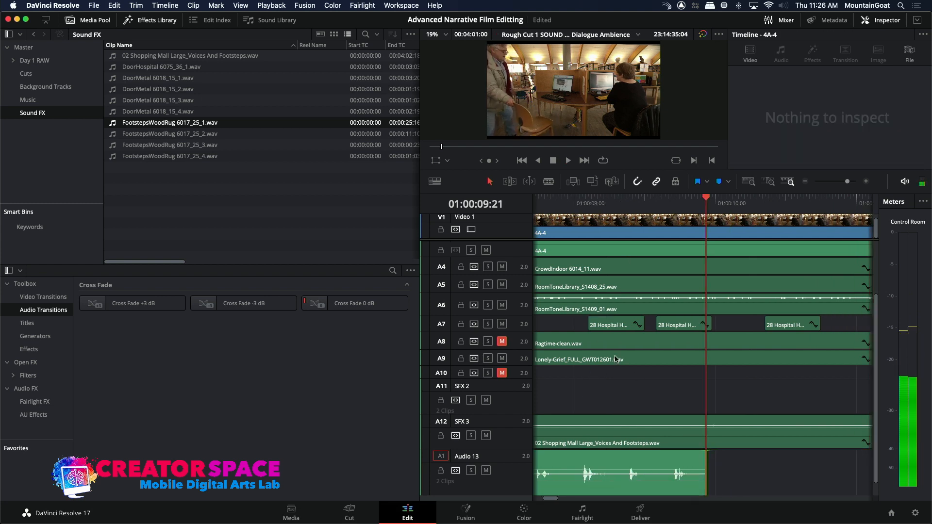
Preview FootstepsWoodRug 6017_25_2.wav and overwrite its first 00:00:02:02 onto Audio 13 at 01:00:09:21.
{"action": "left_click", "coordinate": [320, 134]}
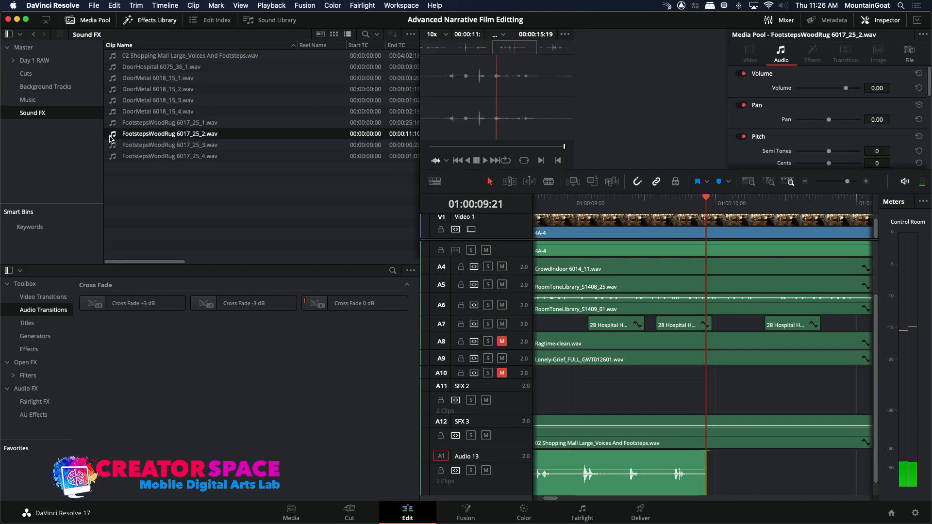
{"action": "left_click_drag", "start_coordinate": [441, 50], "coordinate": [419, 44]}
{"action": "key", "text": "space"}
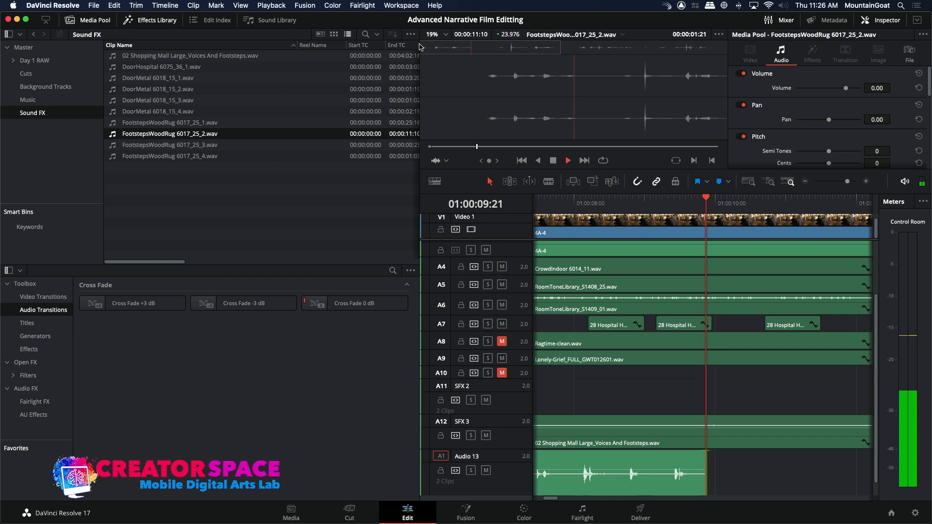
{"action": "key", "text": "space"}
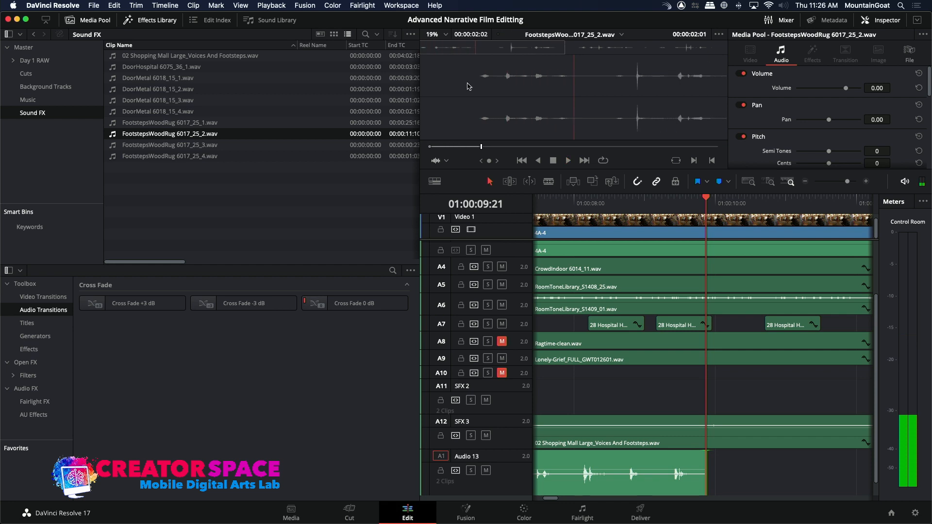
{"action": "left_click", "coordinate": [593, 181]}
Play the timeline across the new footsteps cut from about 01:00:09:02 to 01:00:12:07.
{"action": "left_click", "coordinate": [649, 209]}
{"action": "key", "text": "space"}
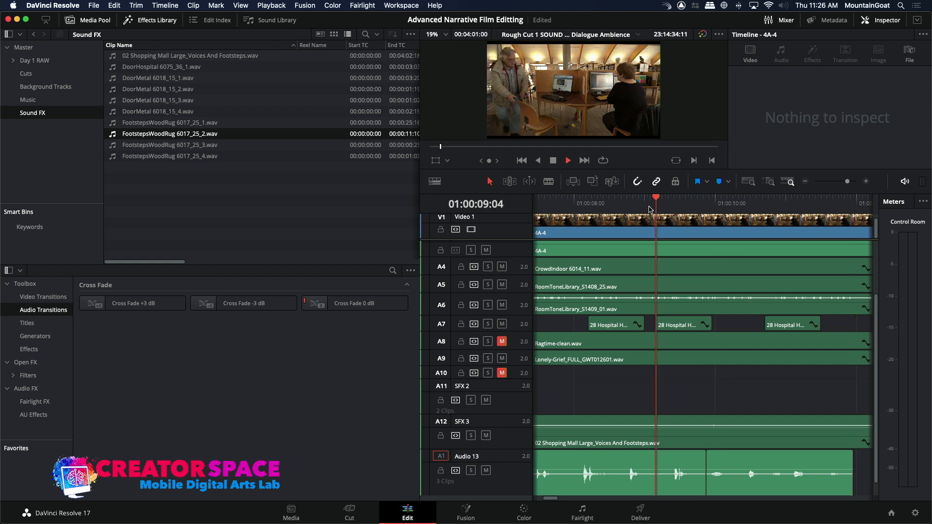
{"action": "key", "text": "space"}
{"action": "key", "text": "space"}
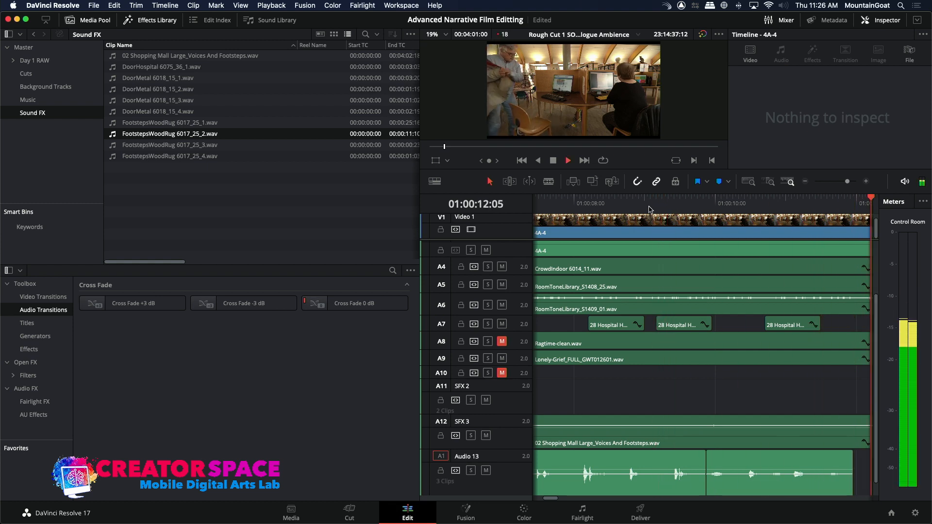
{"action": "key", "text": "space"}
Solo the Audio 13 track and play its footsteps from the start of the timeline.
{"action": "left_click", "coordinate": [807, 184]}
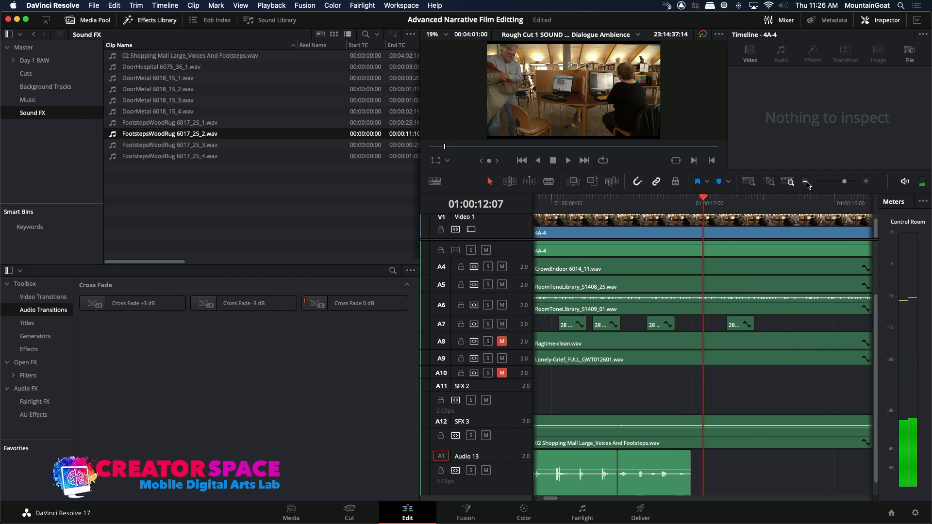
{"action": "left_click", "coordinate": [470, 471]}
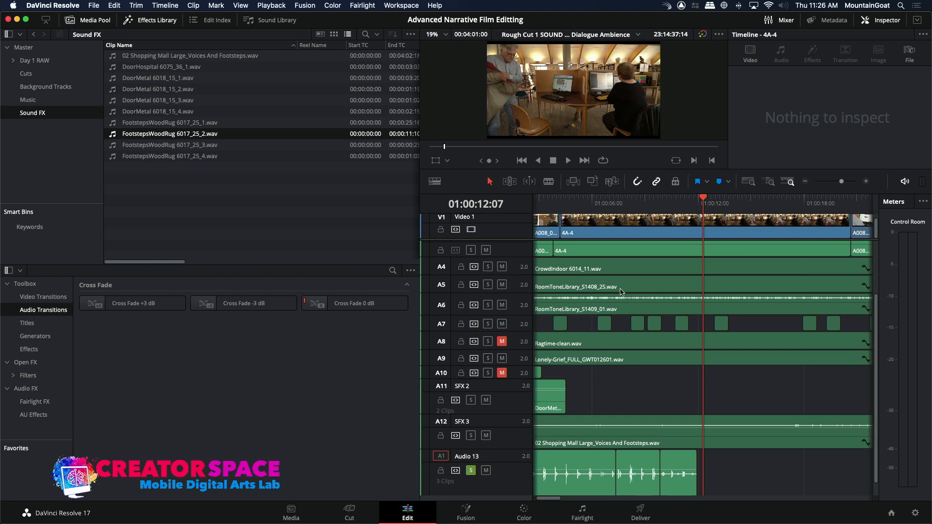
{"action": "left_click_drag", "start_coordinate": [565, 201], "coordinate": [525, 201]}
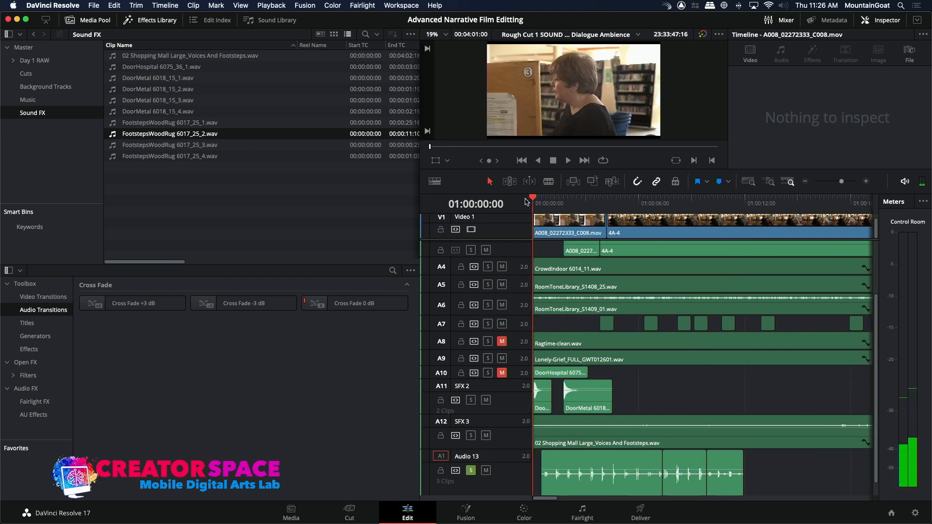
{"action": "key", "text": "space"}
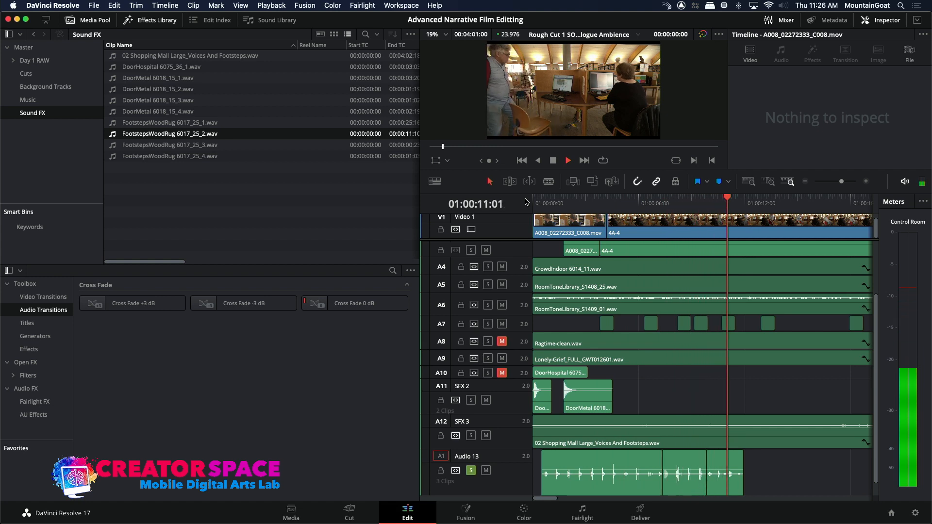
Finish playing the soloed footsteps at 01:00:12:17 and return the playhead to 01:00:08:05.
{"action": "key", "text": "space"}
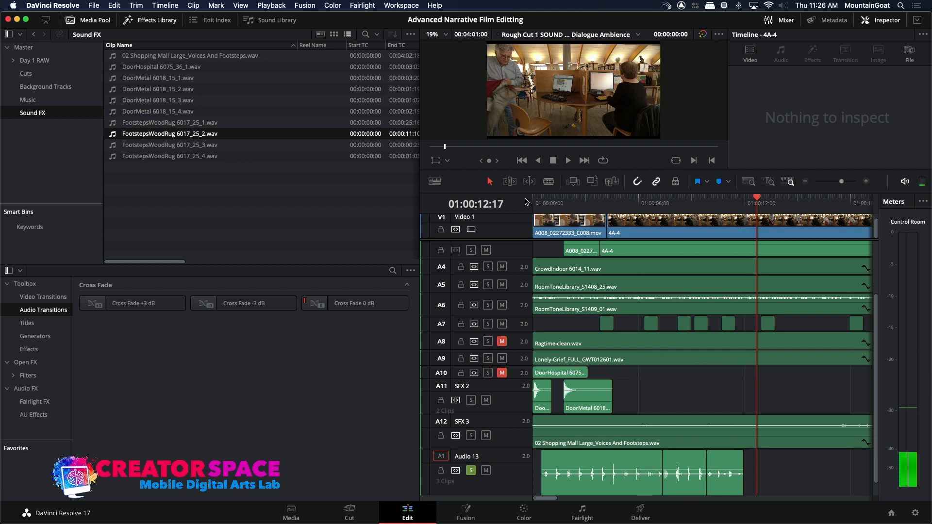
{"action": "left_click", "coordinate": [647, 208]}
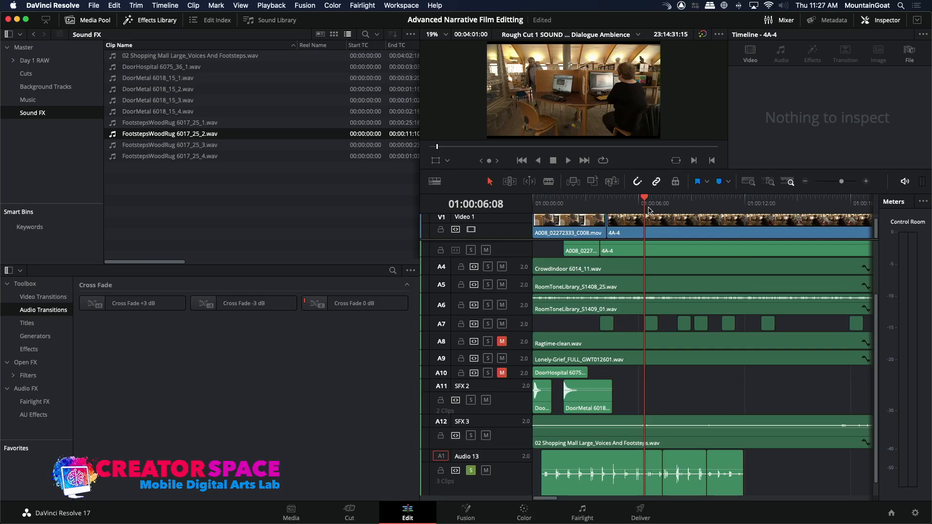
{"action": "left_click", "coordinate": [805, 183]}
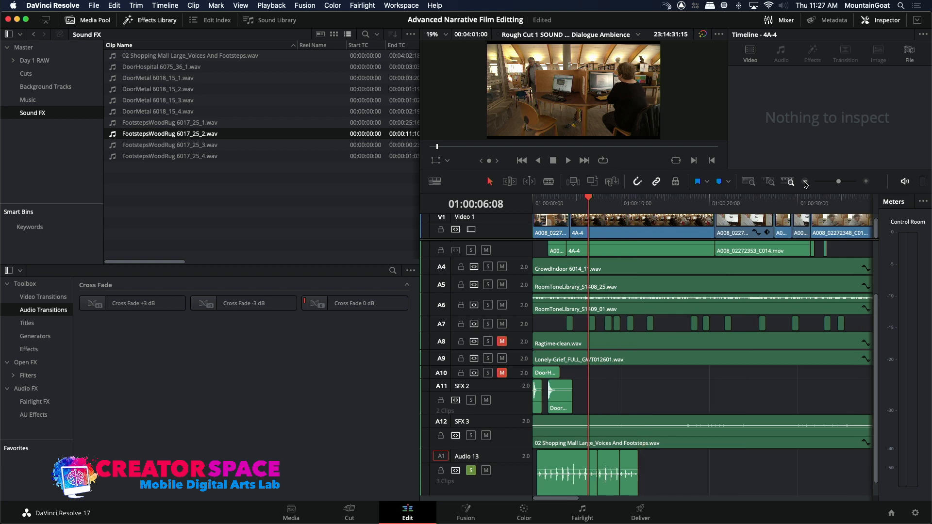
{"action": "left_click", "coordinate": [602, 204]}
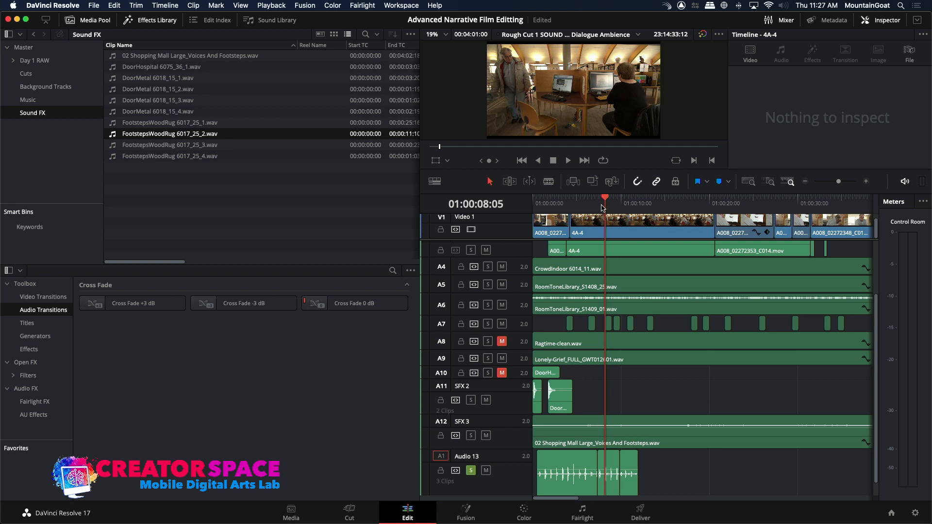
Start a media import into the Sound FX bin and search This Mac for "Chair".
{"action": "right_click", "coordinate": [218, 191]}
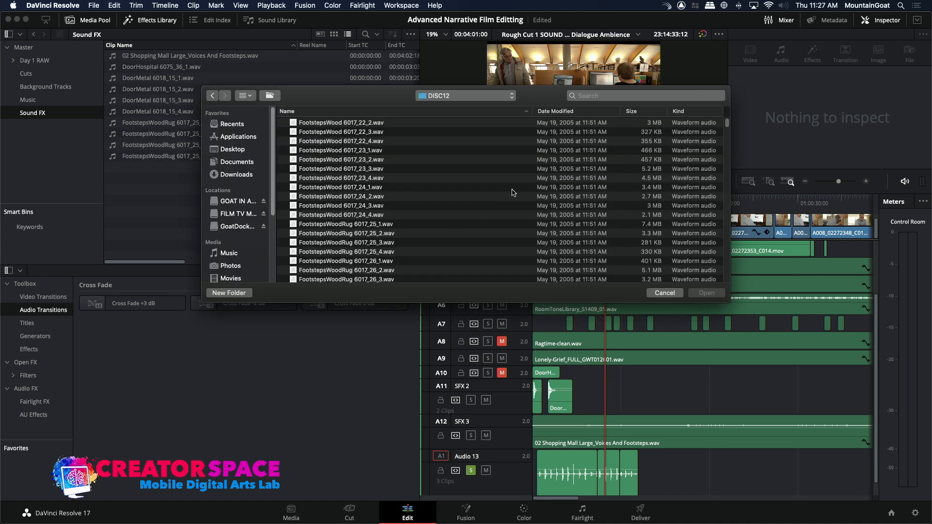
{"action": "left_click", "coordinate": [602, 99]}
{"action": "type", "text": "C"}
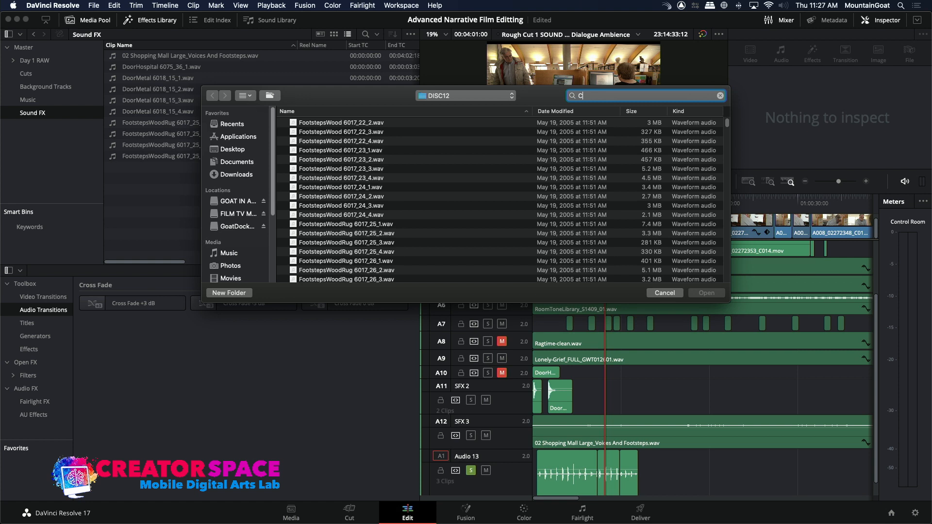
{"action": "type", "text": "jaor"}
{"action": "type", "text": "hair"}
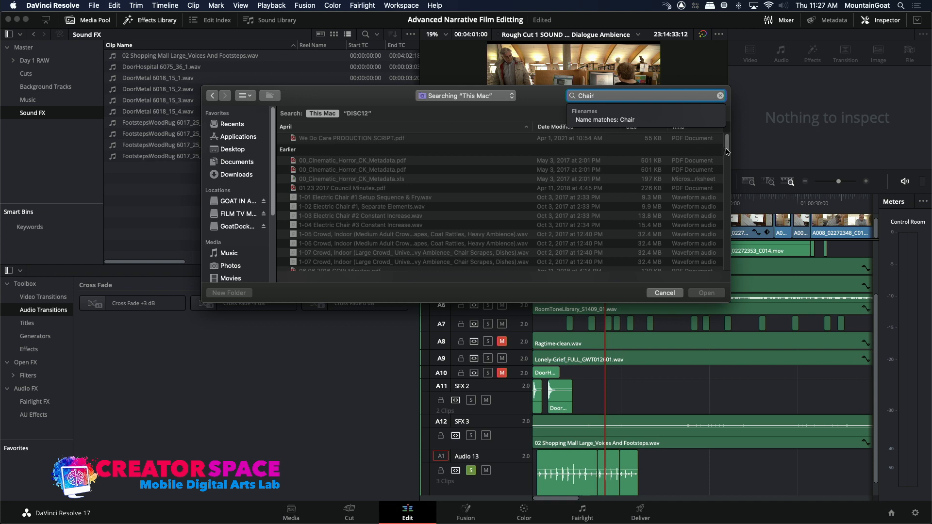
{"action": "left_click_drag", "start_coordinate": [727, 153], "coordinate": [727, 164]}
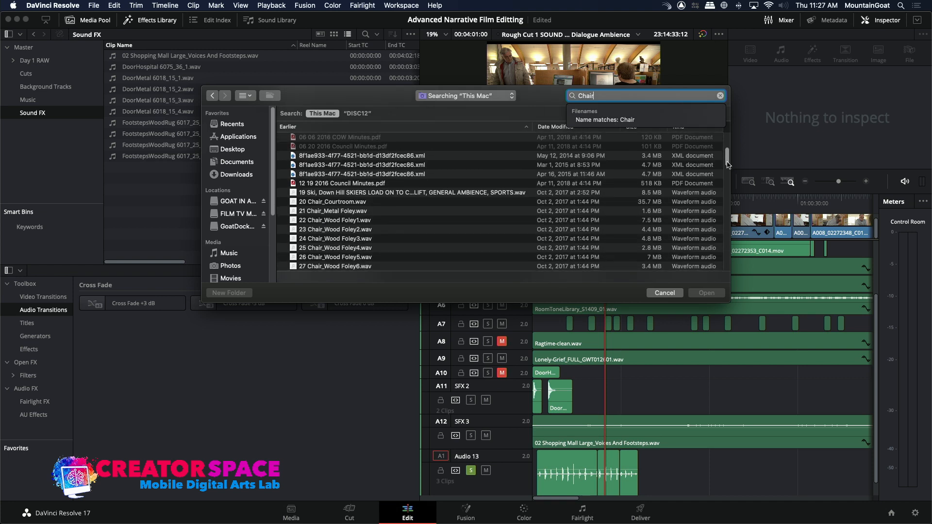
Import the four files 22 Chair_Wood Foley1.wav through 25 Chair_Wood Foley4.wav into the Sound FX bin.
{"action": "left_click", "coordinate": [297, 220]}
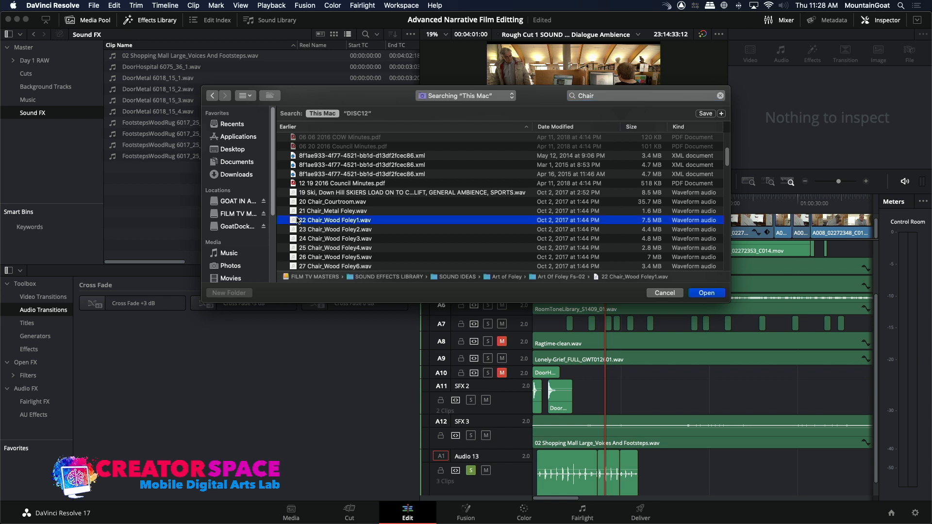
{"action": "left_click", "coordinate": [296, 230], "text": "shift"}
{"action": "left_click", "coordinate": [292, 239], "text": "shift"}
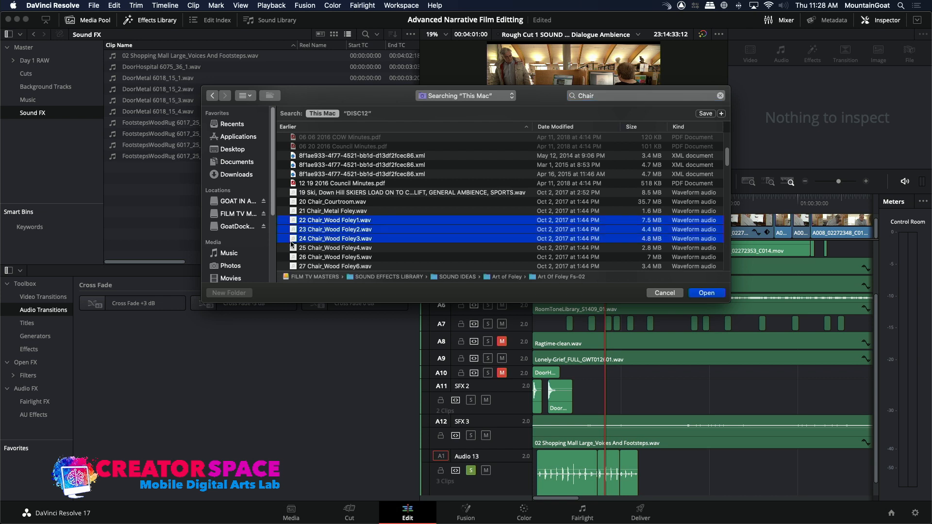
{"action": "left_click", "coordinate": [292, 249], "text": "shift"}
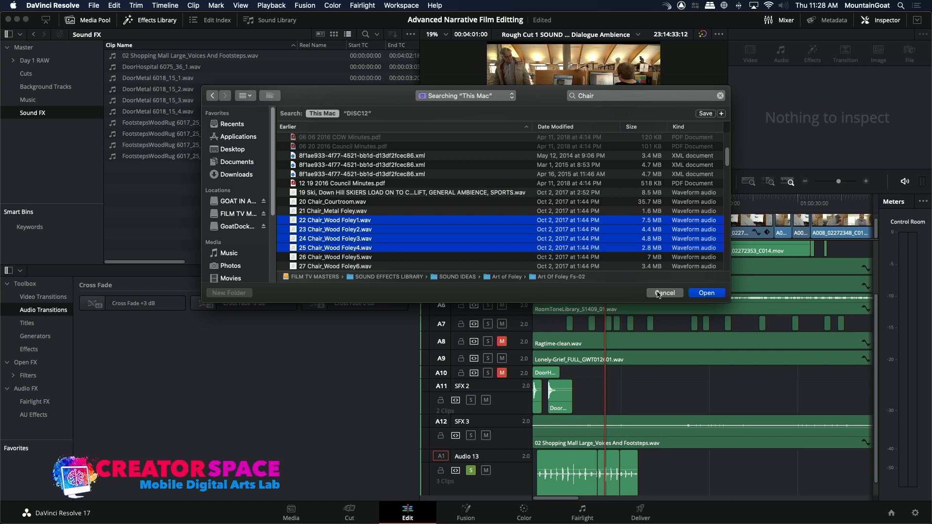
{"action": "left_click", "coordinate": [700, 294]}
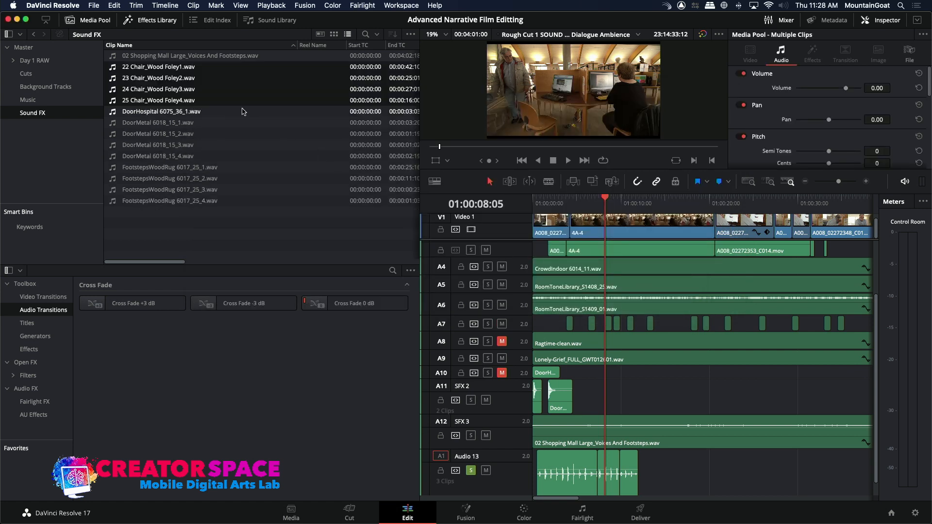
Preview 22 Chair_Wood Foley1.wav and 23 Chair_Wood Foley2.wav from the Sound FX bin.
{"action": "double_click", "coordinate": [112, 69]}
{"action": "key", "text": "space"}
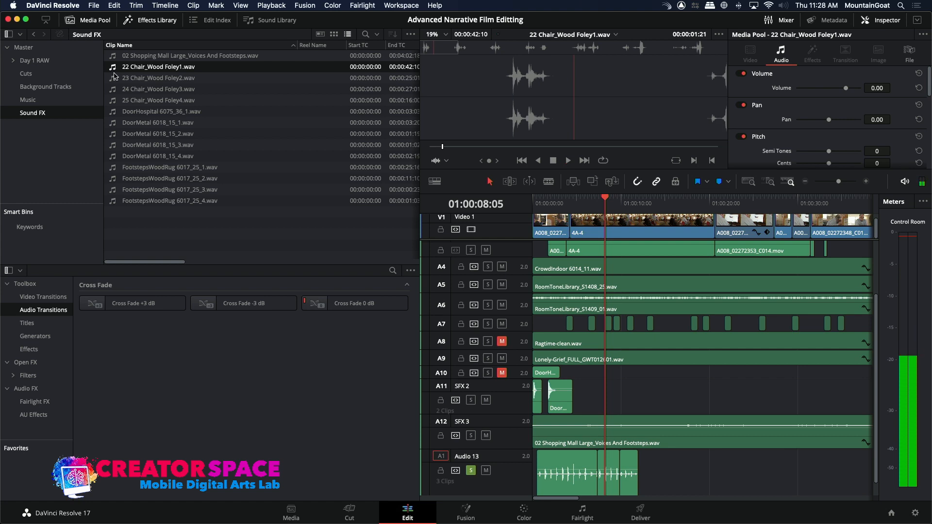
{"action": "left_click", "coordinate": [114, 78]}
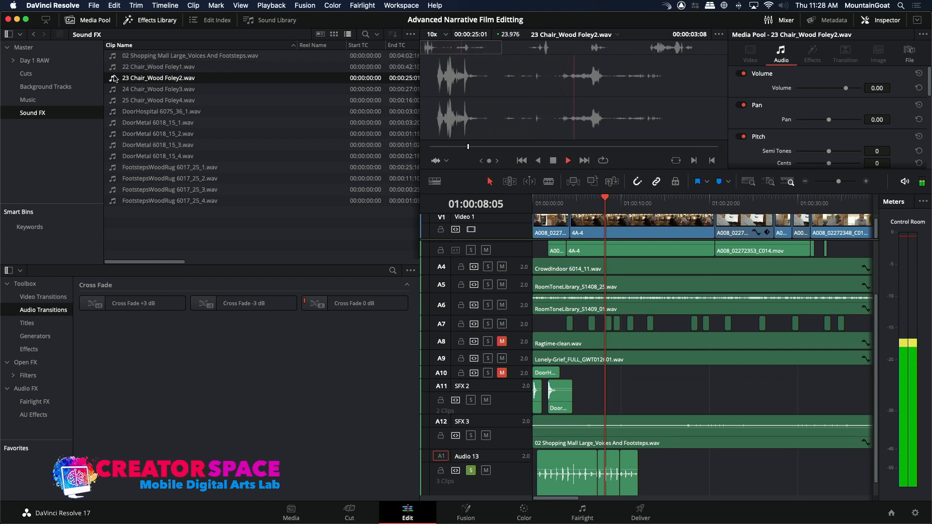
{"action": "key", "text": "space"}
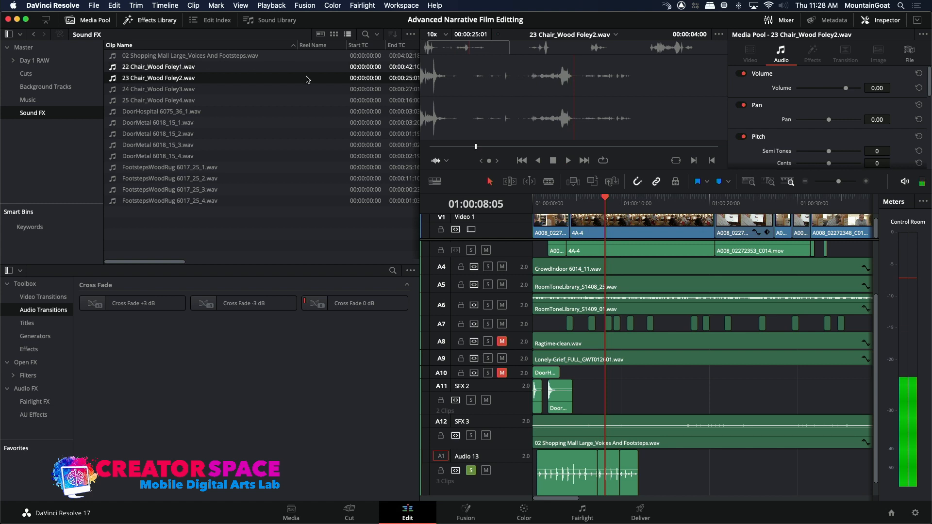
Mark the chair sound in 23 Chair_Wood Foley2.wav from 00:00:02:21 to 00:00:05:07.
{"action": "left_click", "coordinate": [457, 51]}
{"action": "left_click_drag", "start_coordinate": [456, 52], "coordinate": [455, 52]}
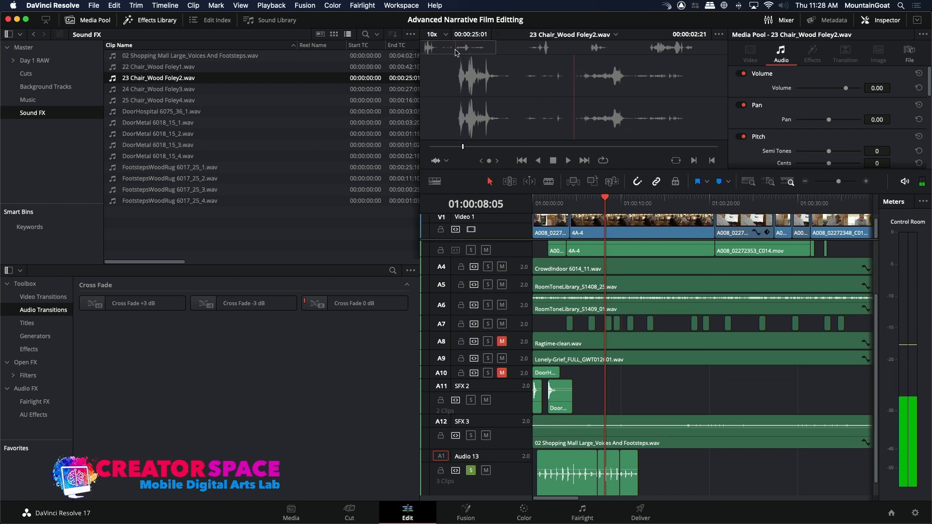
{"action": "key", "text": "space"}
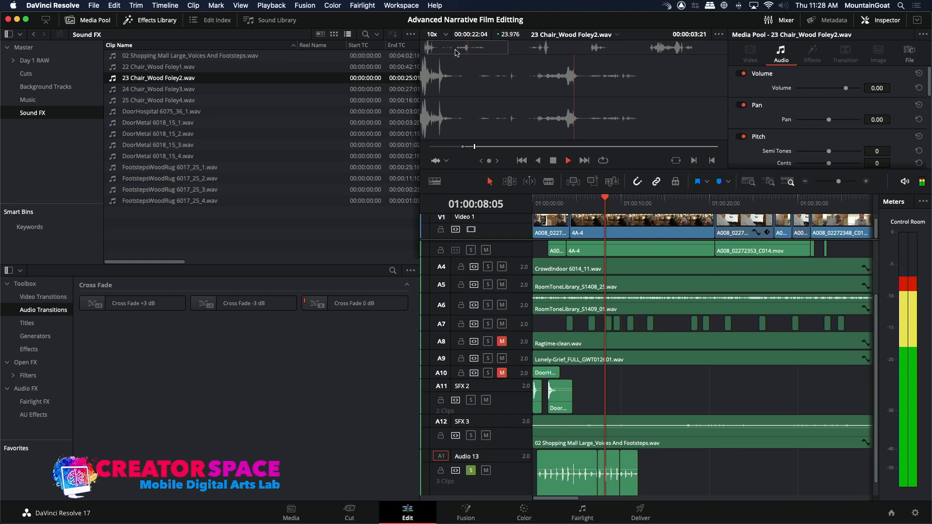
{"action": "key", "text": "space"}
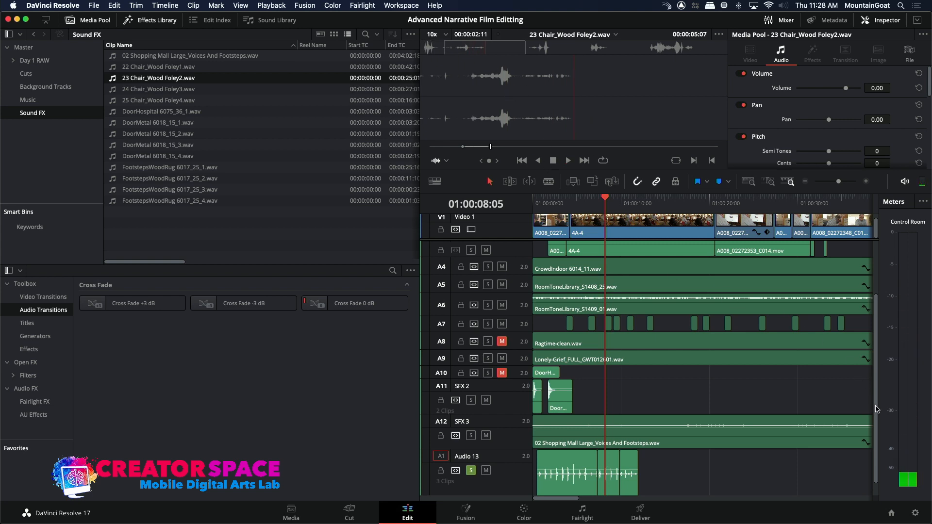
Make SFX 2 the destination track for source audio and mark a timeline in point at 01:00:09:10.
{"action": "left_click_drag", "start_coordinate": [877, 409], "coordinate": [873, 447]}
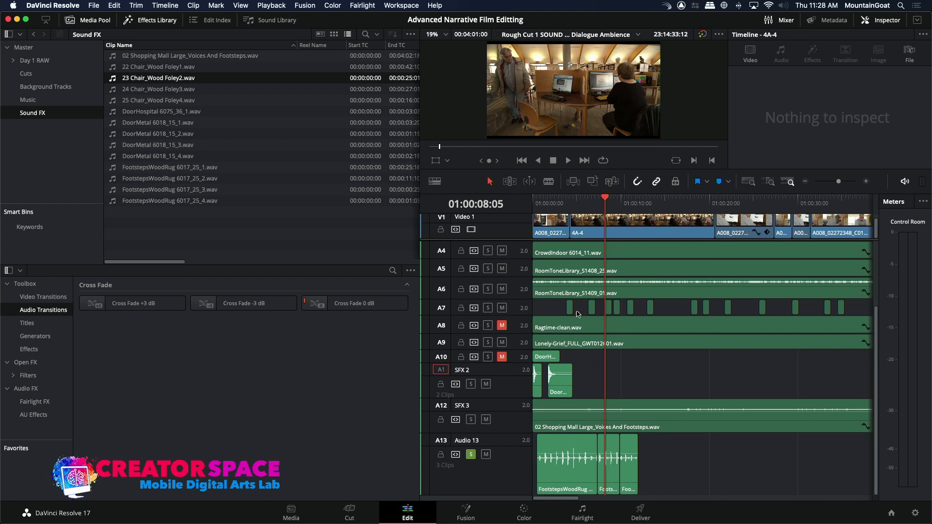
{"action": "left_click_drag", "start_coordinate": [588, 206], "coordinate": [616, 216]}
{"action": "key", "text": "i"}
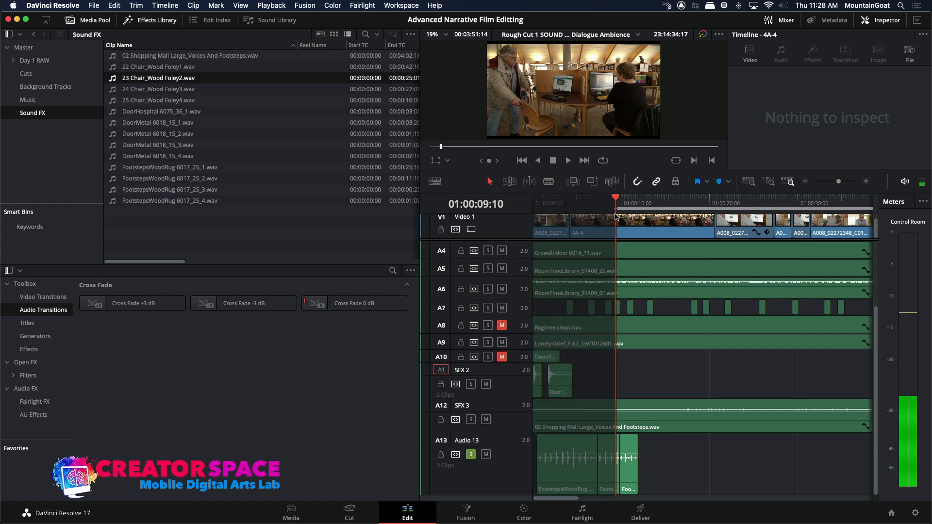
Solo tracks A10 and SFX 2 alongside Audio 13, and unmute A10.
{"action": "left_click", "coordinate": [488, 357]}
{"action": "left_click", "coordinate": [471, 384]}
{"action": "left_click", "coordinate": [502, 357]}
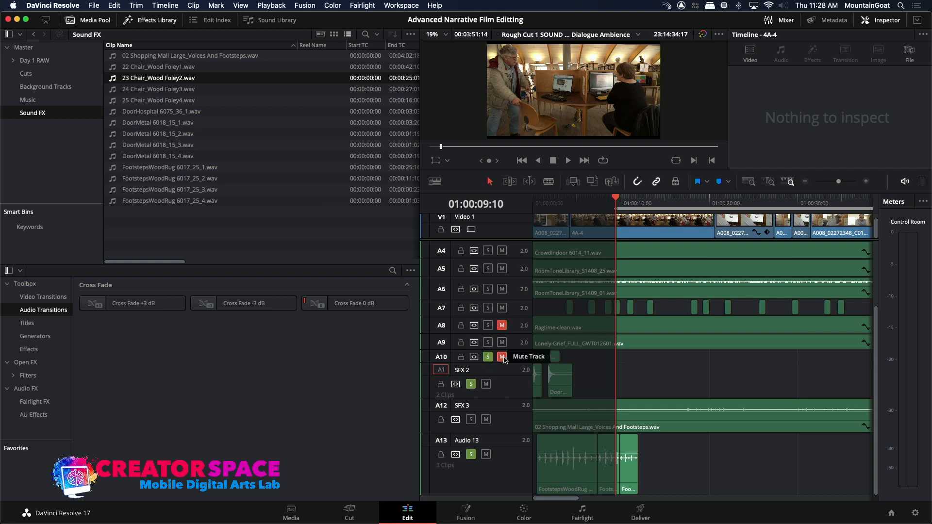
Overwrite the marked part of 23 Chair_Wood Foley2.wav onto SFX 2 at 01:00:09:10 and play it against the picture.
{"action": "left_click", "coordinate": [594, 180]}
{"action": "left_click", "coordinate": [605, 204]}
{"action": "key", "text": "space"}
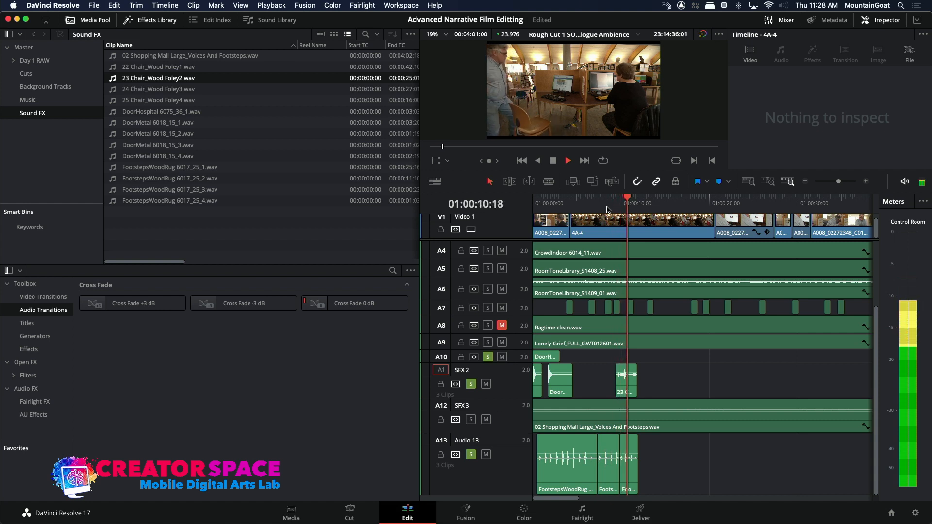
{"action": "key", "text": "space"}
Trim the end of the new chair clip on SFX 2 to just past 01:00:10:10 and play the result.
{"action": "left_click", "coordinate": [622, 199]}
{"action": "key", "text": "space"}
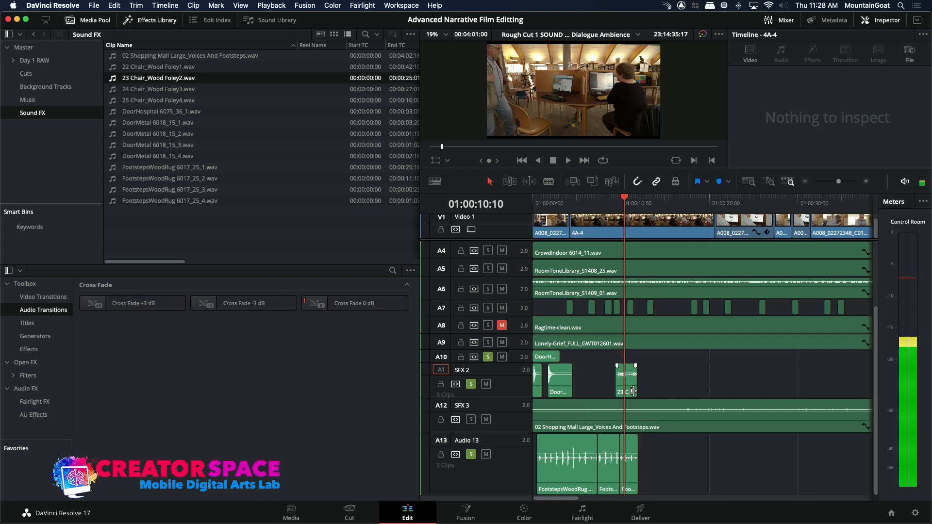
{"action": "left_click_drag", "start_coordinate": [636, 387], "coordinate": [628, 388]}
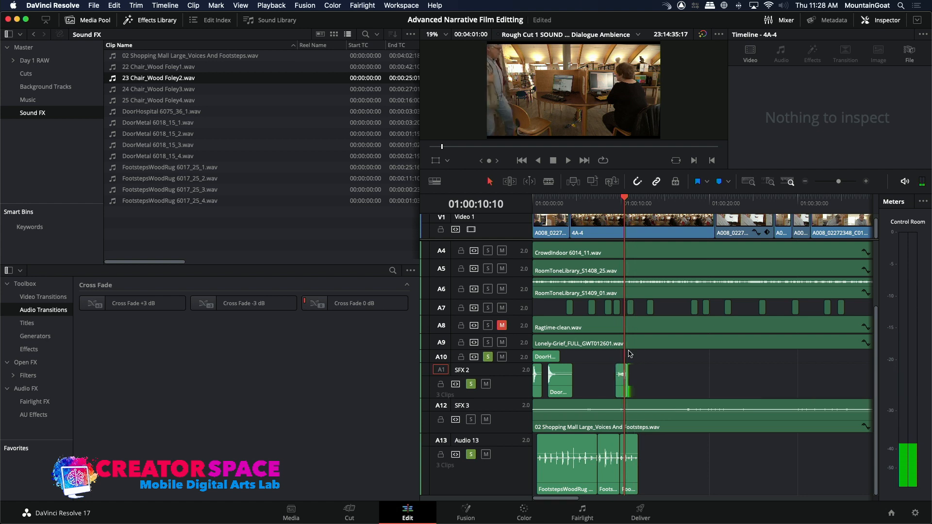
{"action": "left_click", "coordinate": [616, 203]}
{"action": "key", "text": "space"}
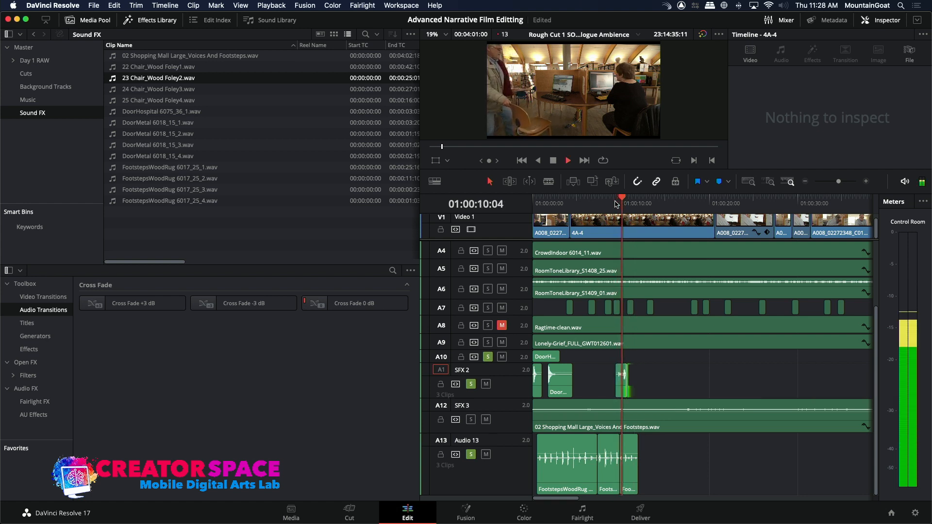
{"action": "key", "text": "space"}
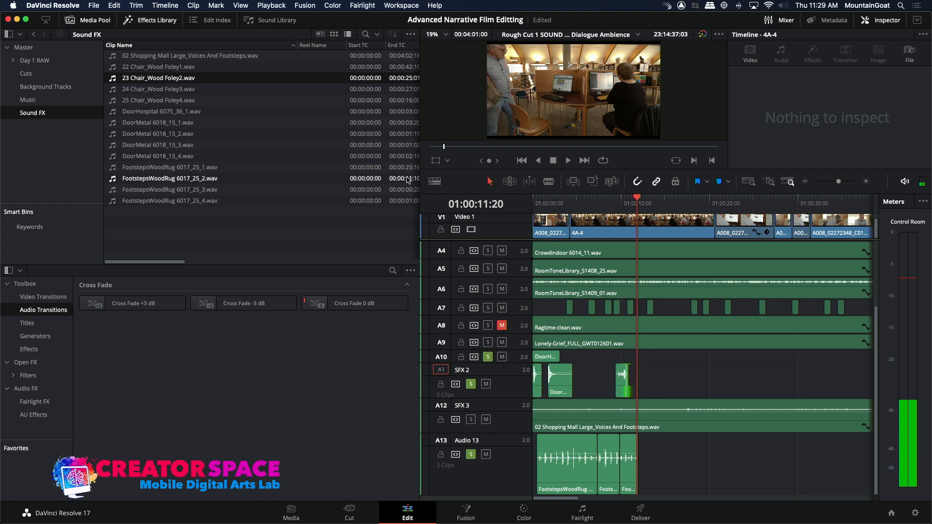
Preview 24 Chair_Wood Foley3.wav and 25 Chair_Wood Foley4.wav from the Sound FX bin.
{"action": "double_click", "coordinate": [118, 89]}
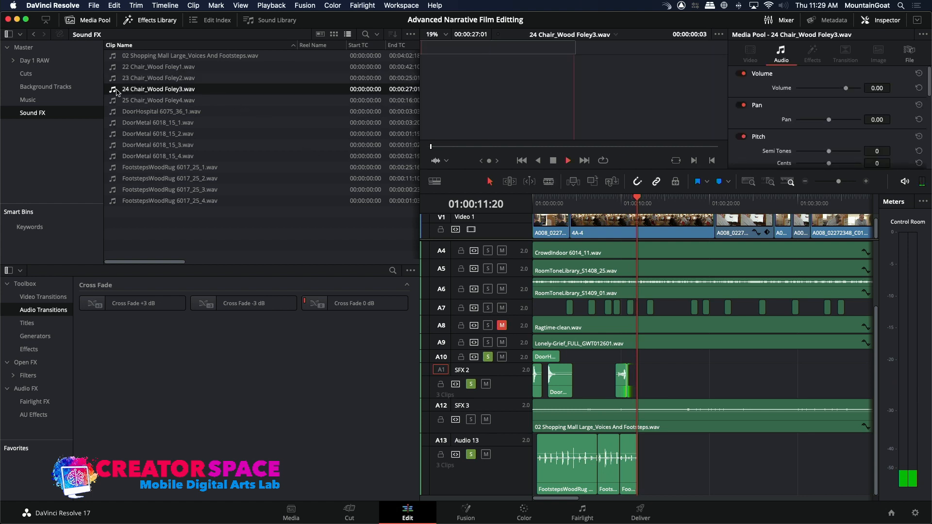
{"action": "key", "text": "space"}
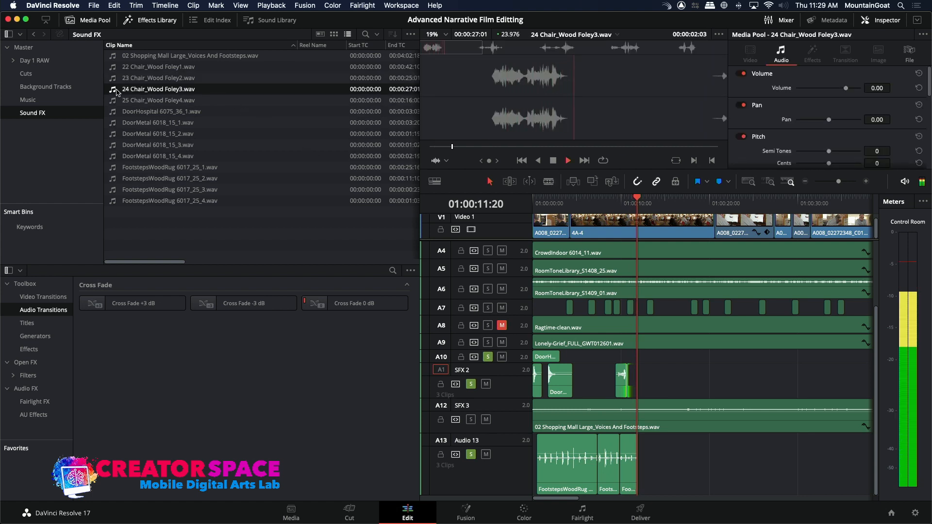
{"action": "left_click", "coordinate": [117, 101]}
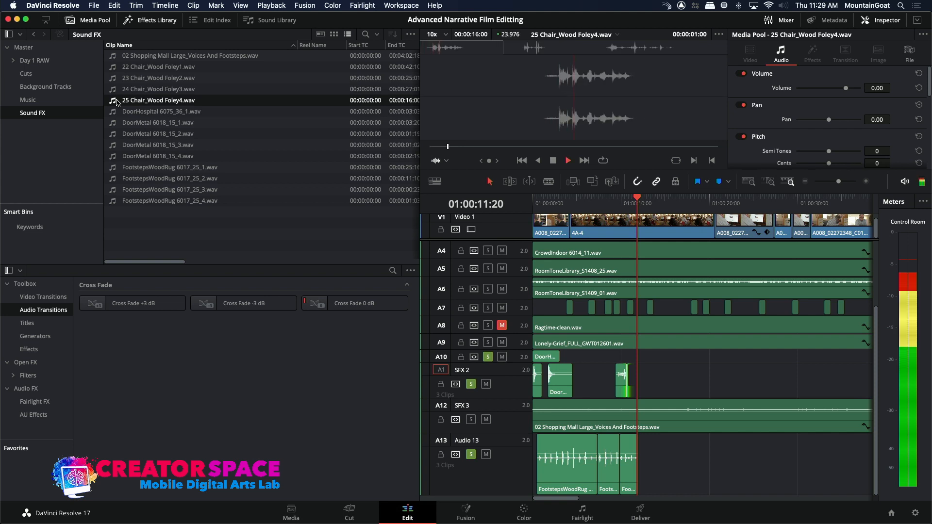
{"action": "key", "text": "space"}
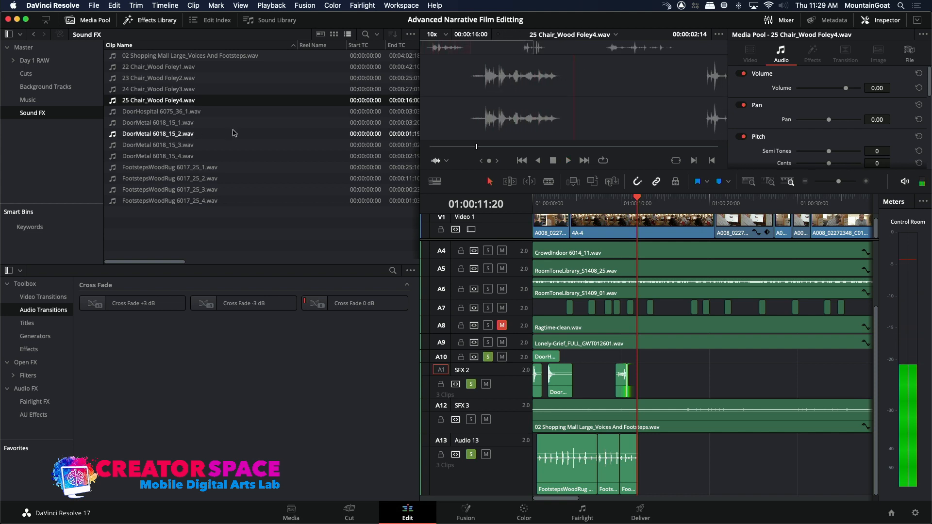
Replay 25 Chair_Wood Foley4.wav from its start and mark an out point after about 00:00:02:14.
{"action": "left_click_drag", "start_coordinate": [446, 50], "coordinate": [414, 55]}
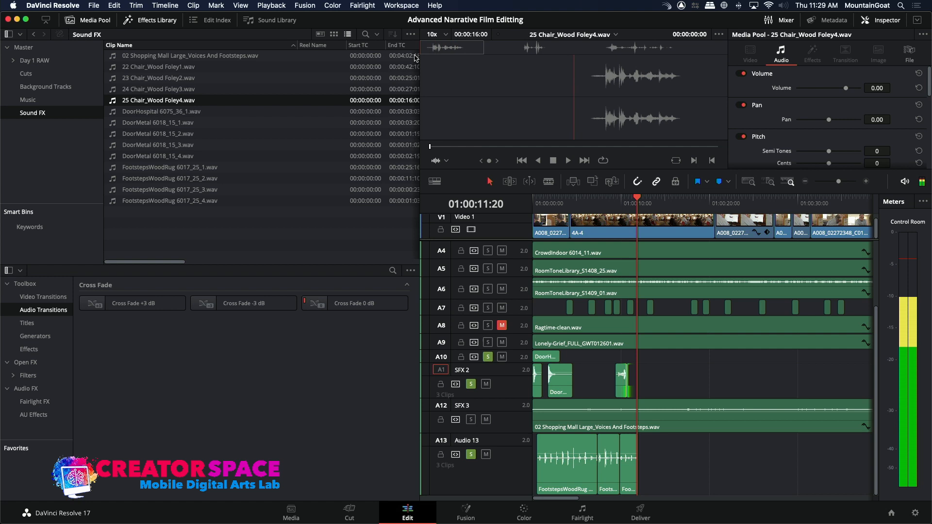
{"action": "key", "text": "space"}
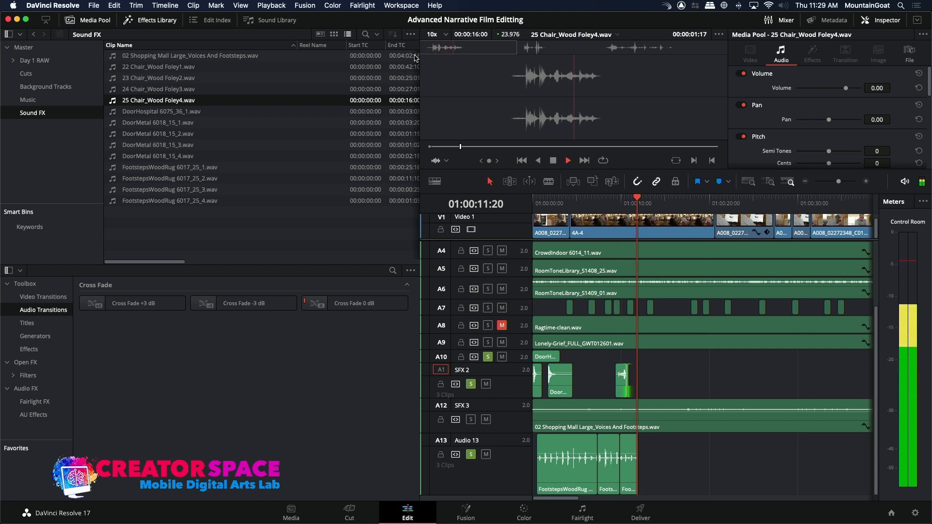
{"action": "key", "text": "o"}
Overwrite the marked part of 25 Chair_Wood Foley4.wav onto SFX 2 at 01:00:15:20 and play it against the picture.
{"action": "left_click_drag", "start_coordinate": [636, 206], "coordinate": [672, 214]}
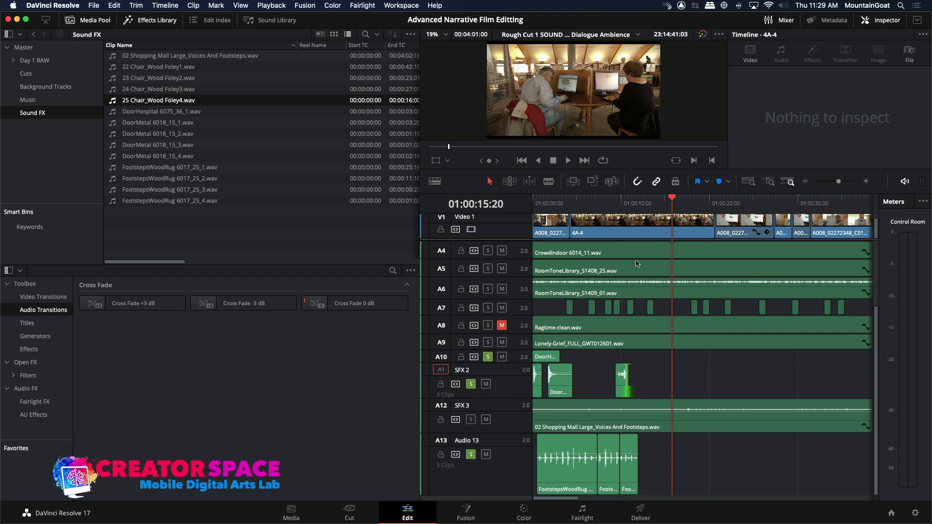
{"action": "left_click", "coordinate": [592, 182]}
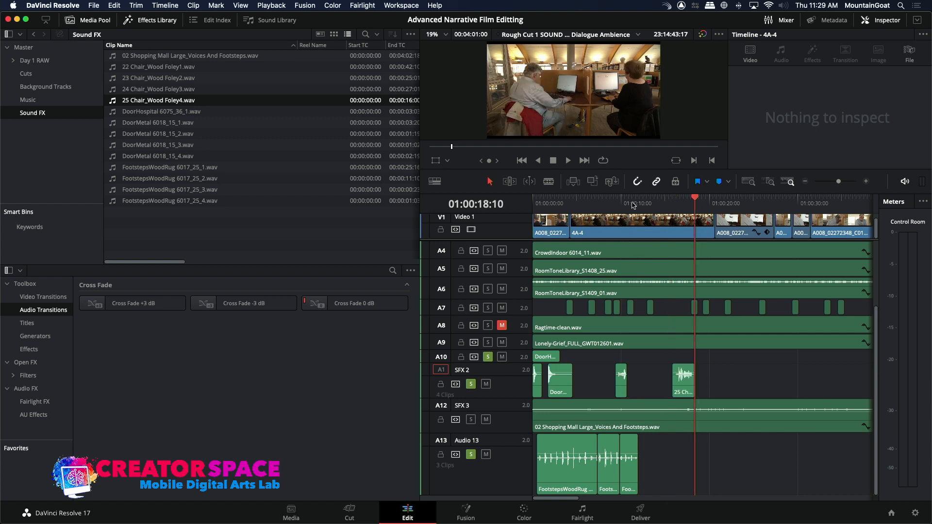
{"action": "left_click", "coordinate": [657, 212]}
{"action": "key", "text": "space"}
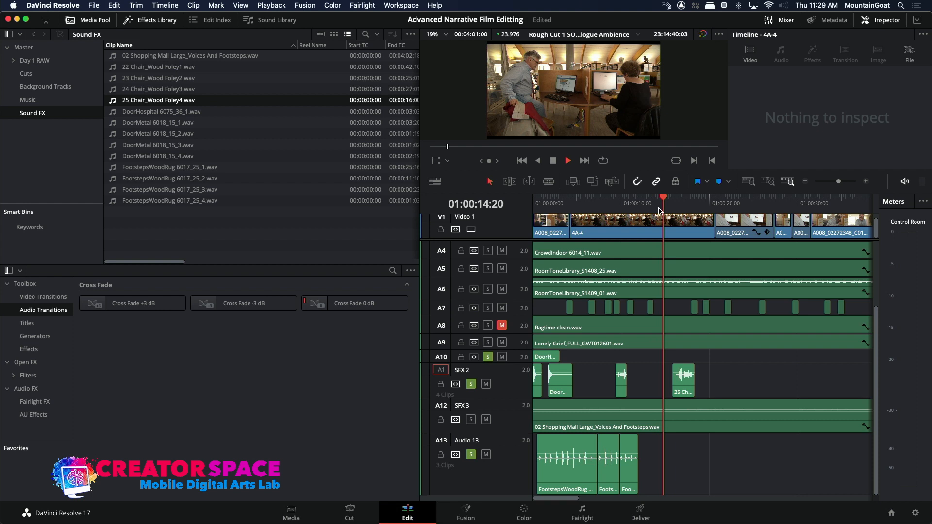
{"action": "key", "text": "space"}
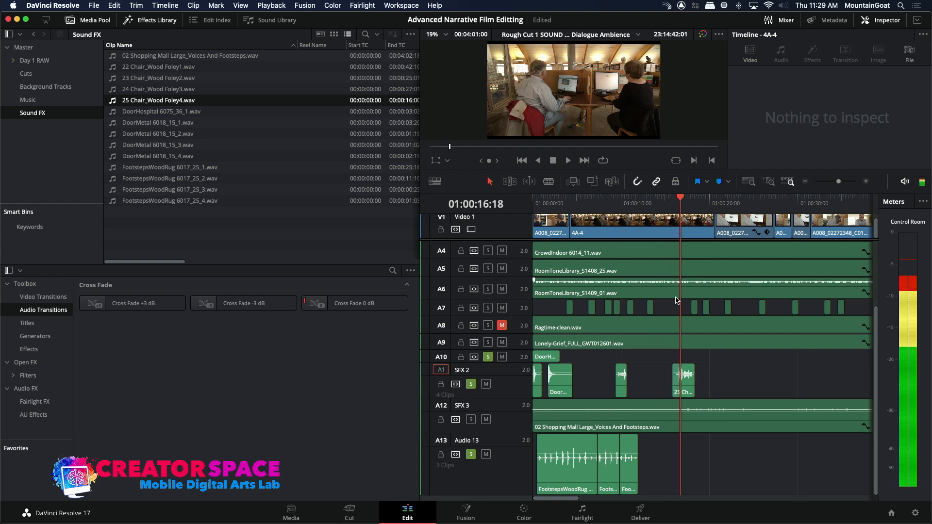
Nudge the new 25 Chair_Wood Foley4.wav clip on SFX 2 about half a second earlier and play the result.
{"action": "left_click", "coordinate": [682, 389]}
{"action": "key", "text": "comma"}
{"action": "key", "text": "comma"}
{"action": "key", "text": "comma"}
{"action": "key", "text": "comma"}
{"action": "key", "text": "comma"}
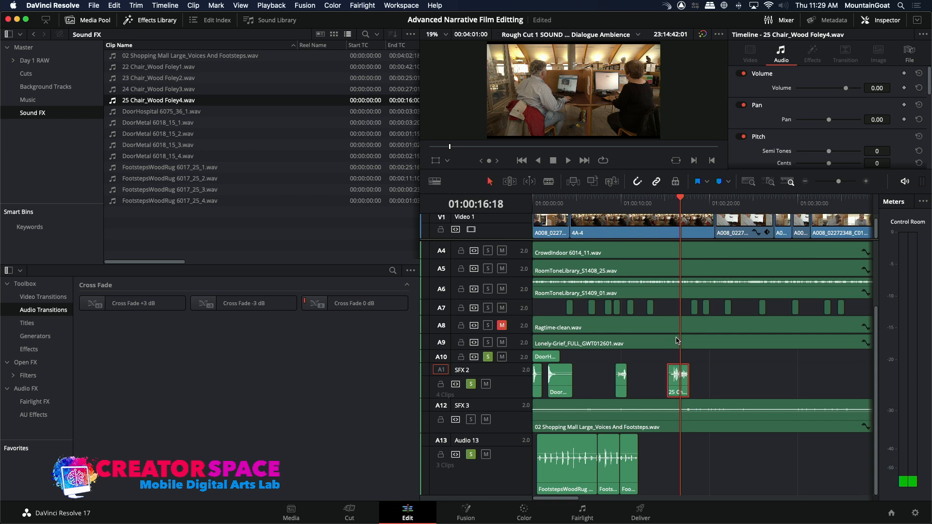
{"action": "left_click", "coordinate": [665, 209]}
{"action": "key", "text": "space"}
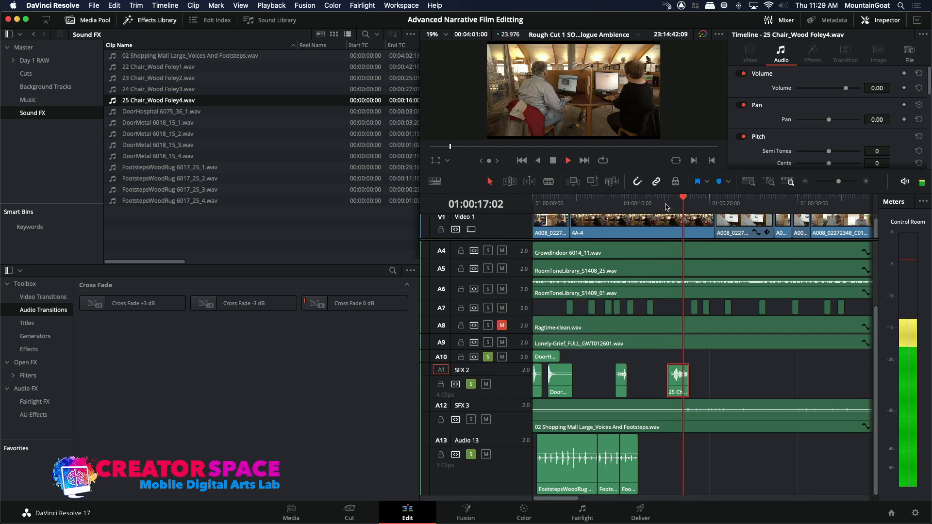
{"action": "key", "text": "space"}
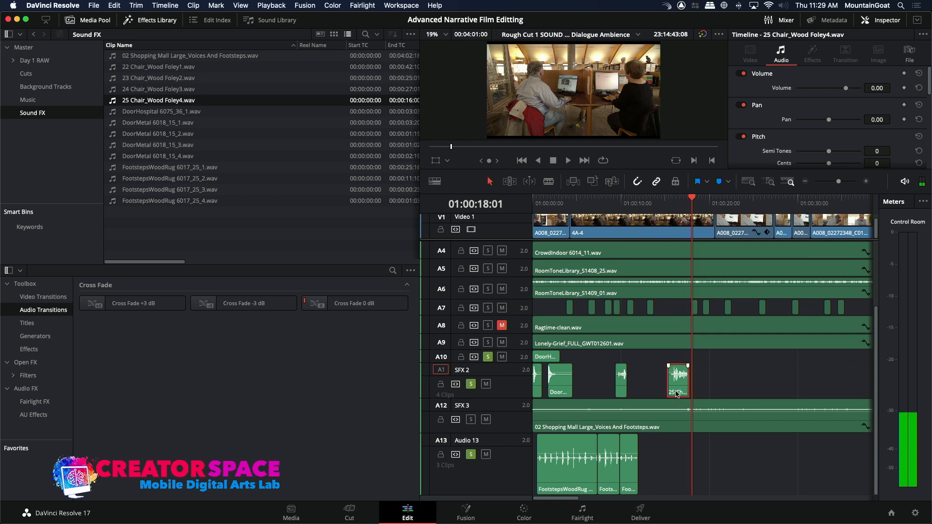
Move the selected chair clip on SFX 2 slightly earlier again and replay the sitting-down moment to check its sync.
{"action": "left_click_drag", "start_coordinate": [677, 394], "coordinate": [674, 393]}
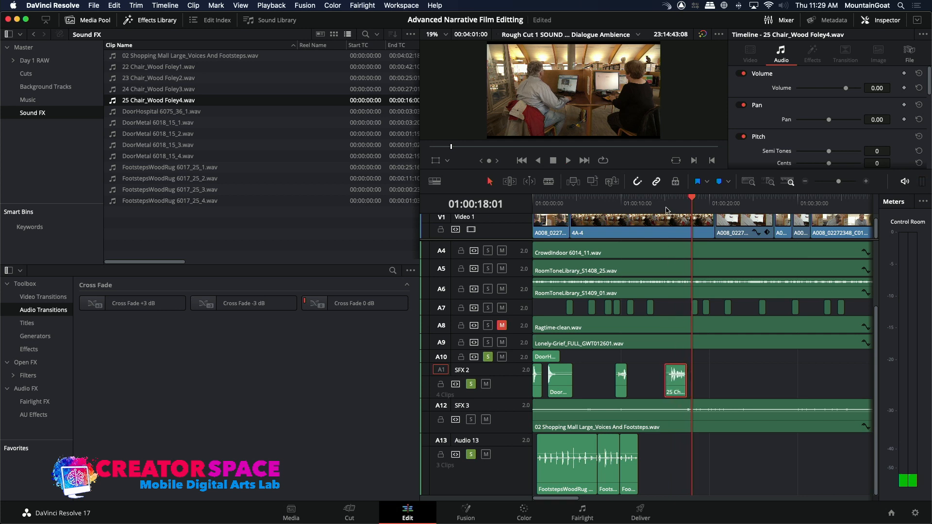
{"action": "left_click", "coordinate": [666, 210]}
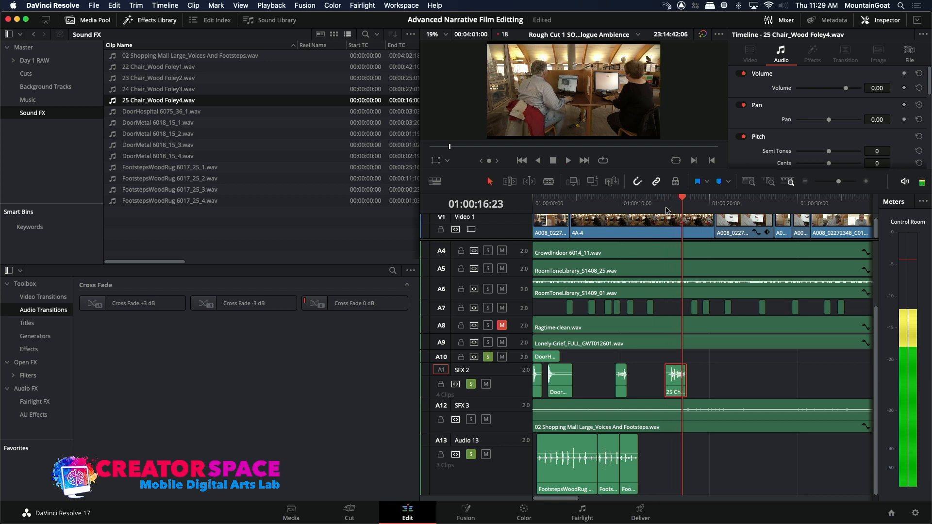
{"action": "left_click", "coordinate": [666, 210]}
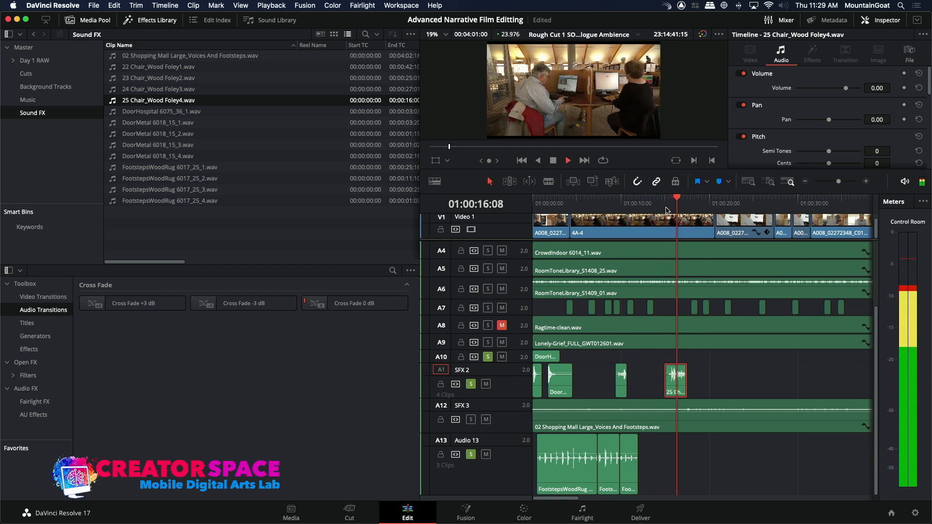
{"action": "key", "text": "space"}
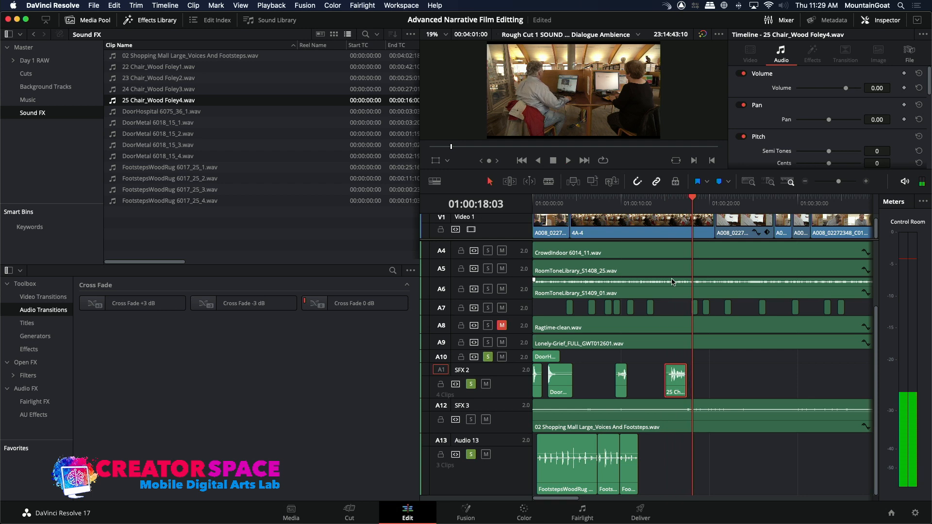
Start importing media into the Sound FX bin, go to the FILM TV MASTERS drive and search for "Cloth Movement".
{"action": "left_click", "coordinate": [638, 204]}
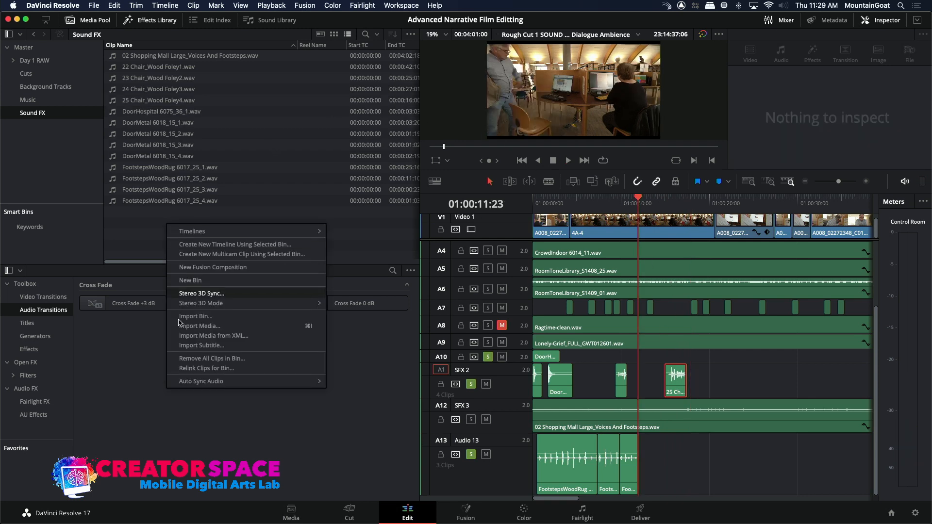
{"action": "left_click", "coordinate": [199, 325]}
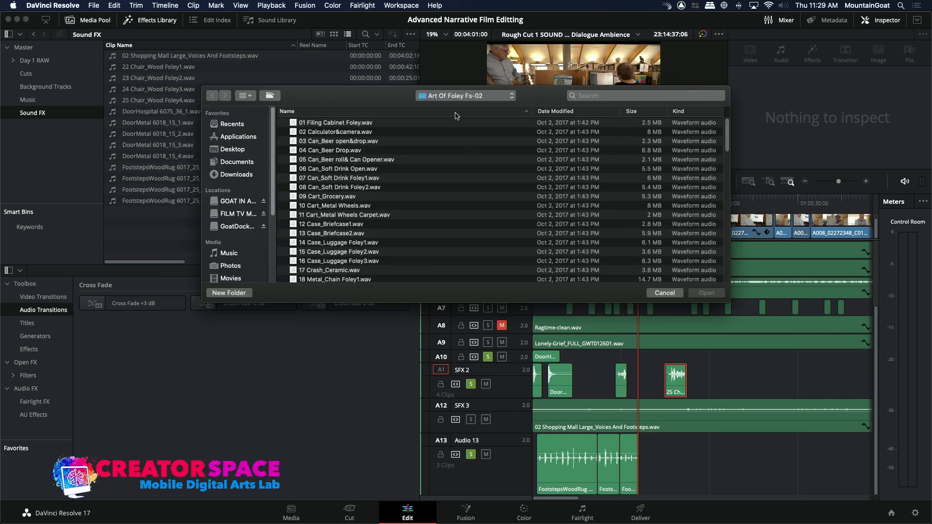
{"action": "left_click", "coordinate": [492, 99]}
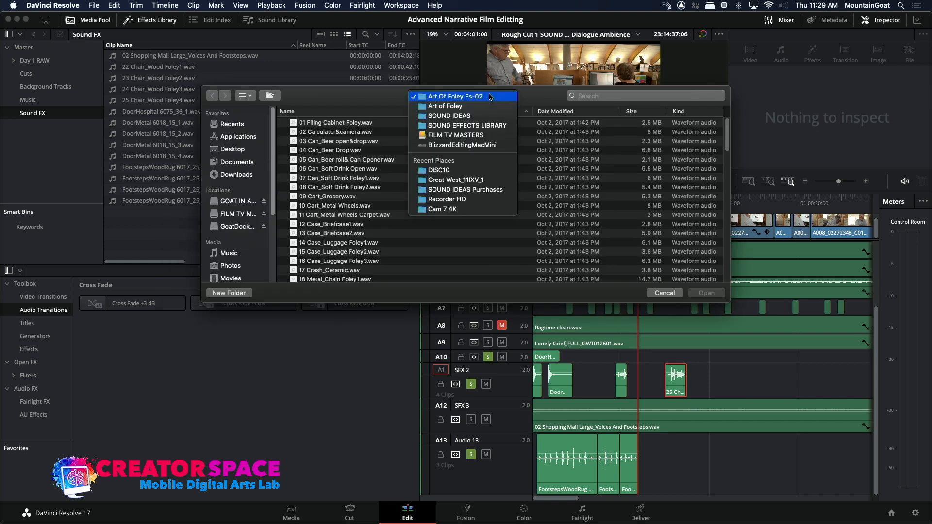
{"action": "left_click", "coordinate": [480, 136]}
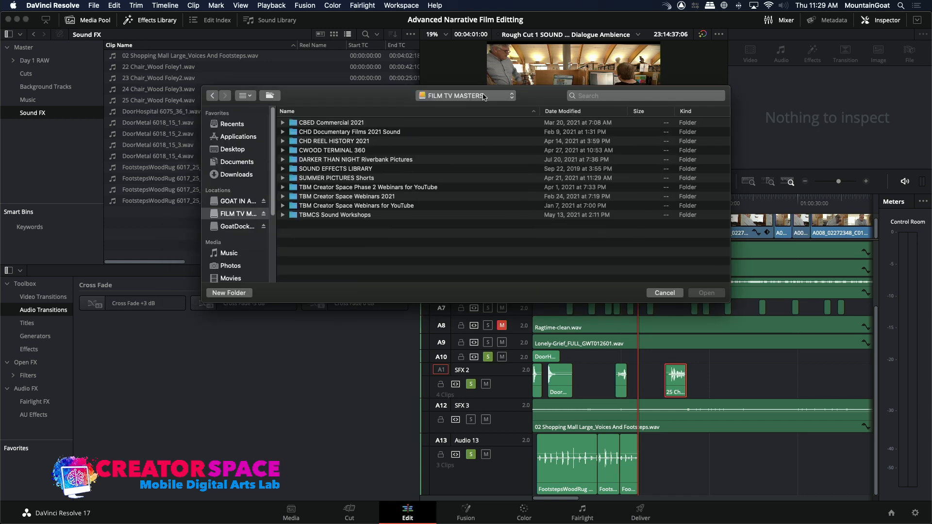
{"action": "left_click", "coordinate": [484, 97]}
{"action": "left_click", "coordinate": [610, 98]}
{"action": "left_click", "coordinate": [609, 95]}
{"action": "type", "text": "Cloth Movement"}
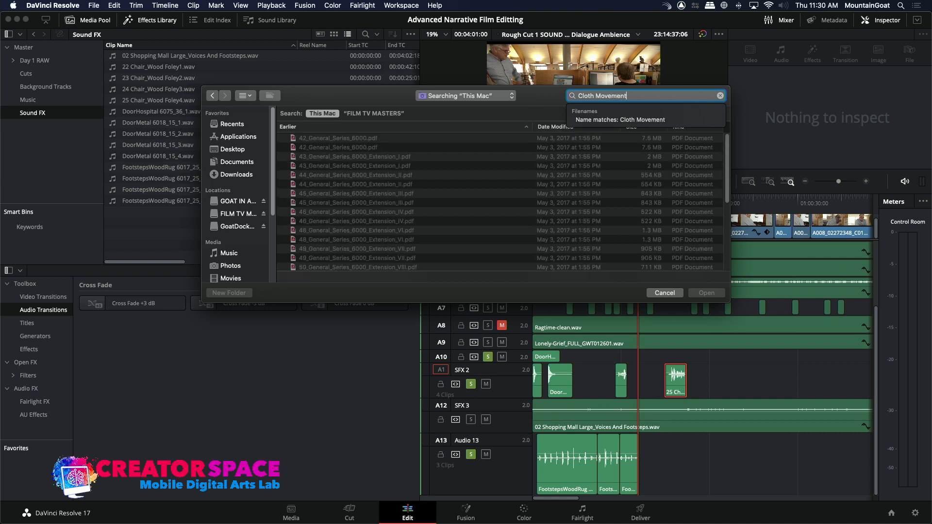
{"action": "left_click_drag", "start_coordinate": [726, 164], "coordinate": [720, 250]}
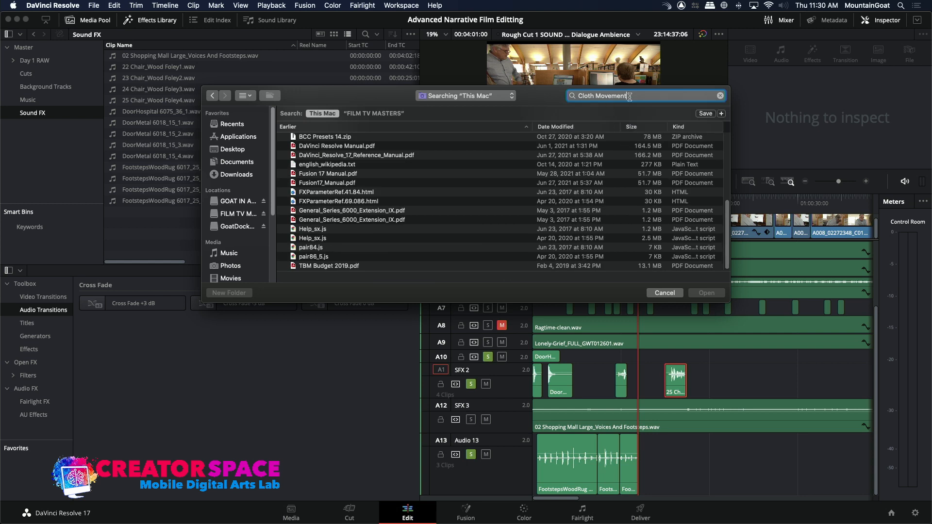
Change the file search to "Clothing" and import 31 Human_Grab Clothing.wav into the Sound FX bin.
{"action": "key", "text": "BackSpace"}
{"action": "key", "text": "BackSpace"}
{"action": "key", "text": "BackSpace"}
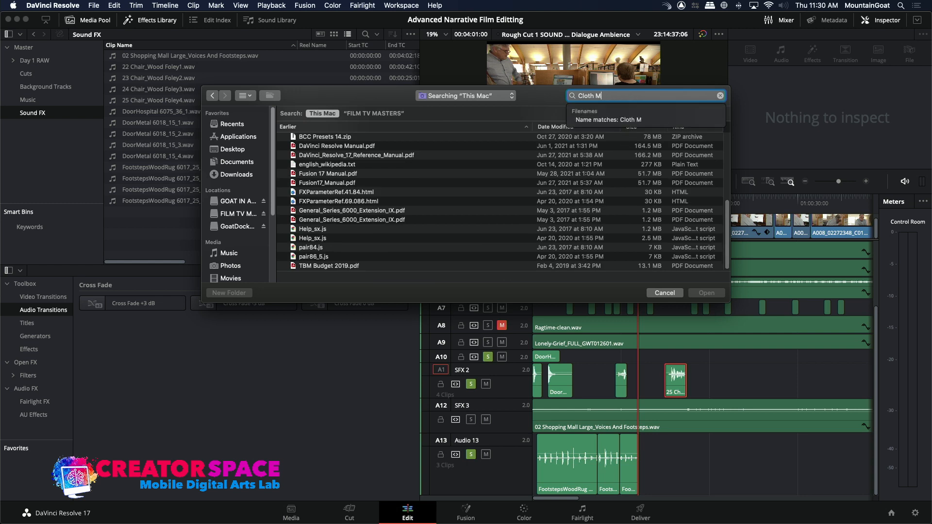
{"action": "type", "text": "g"}
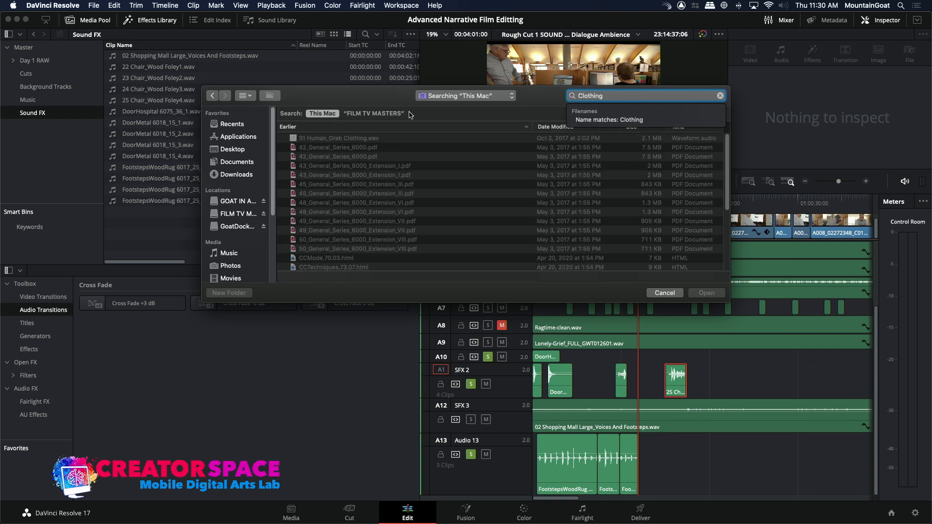
{"action": "left_click", "coordinate": [293, 140]}
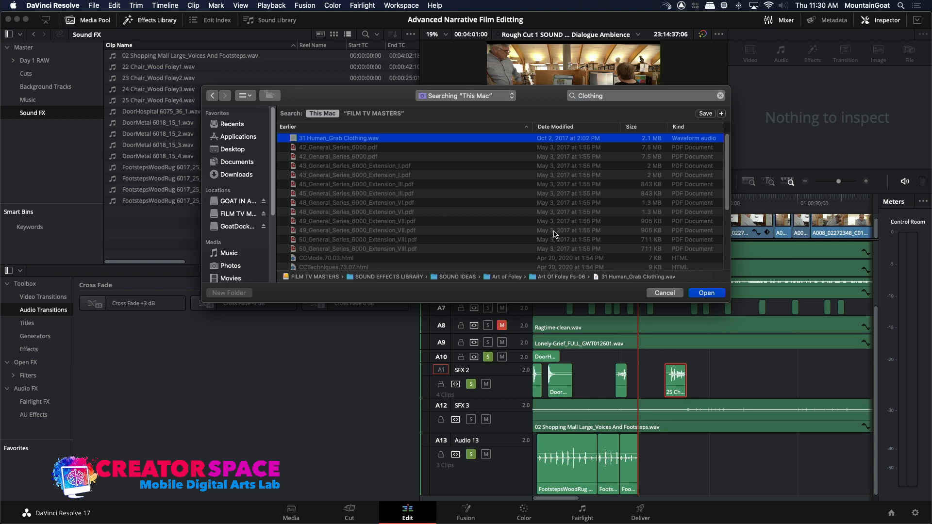
{"action": "left_click_drag", "start_coordinate": [727, 185], "coordinate": [715, 272]}
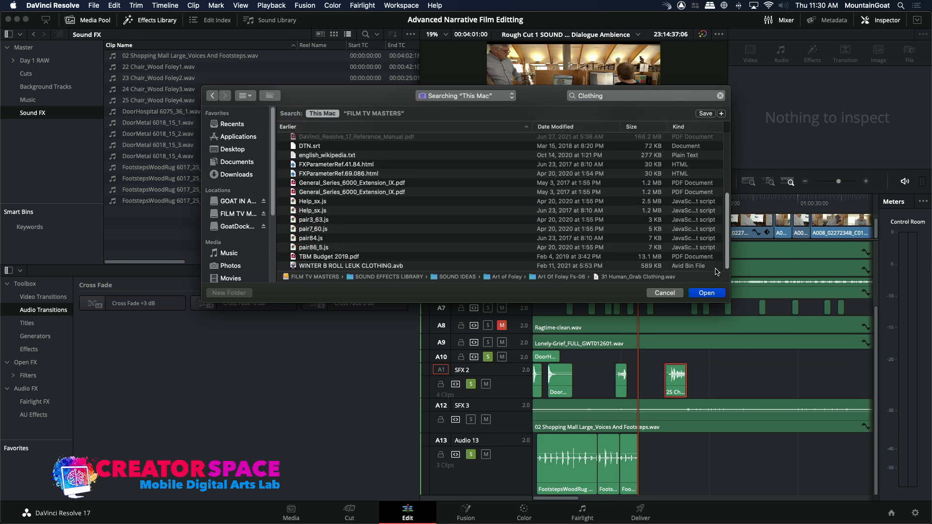
{"action": "left_click", "coordinate": [702, 294]}
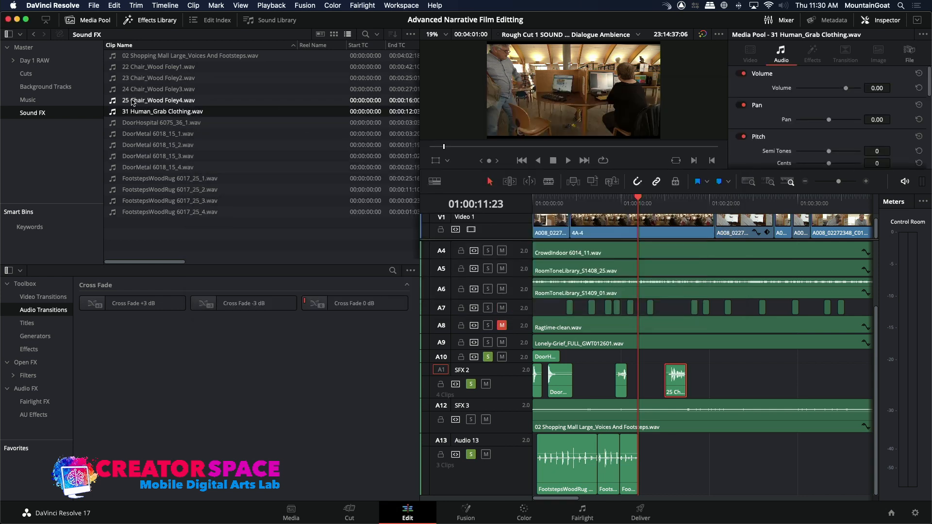
Preview 31 Human_Grab Clothing.wav and mark its last rustle from 00:00:08:14 to 00:00:09:13.
{"action": "double_click", "coordinate": [113, 114]}
{"action": "key", "text": "space"}
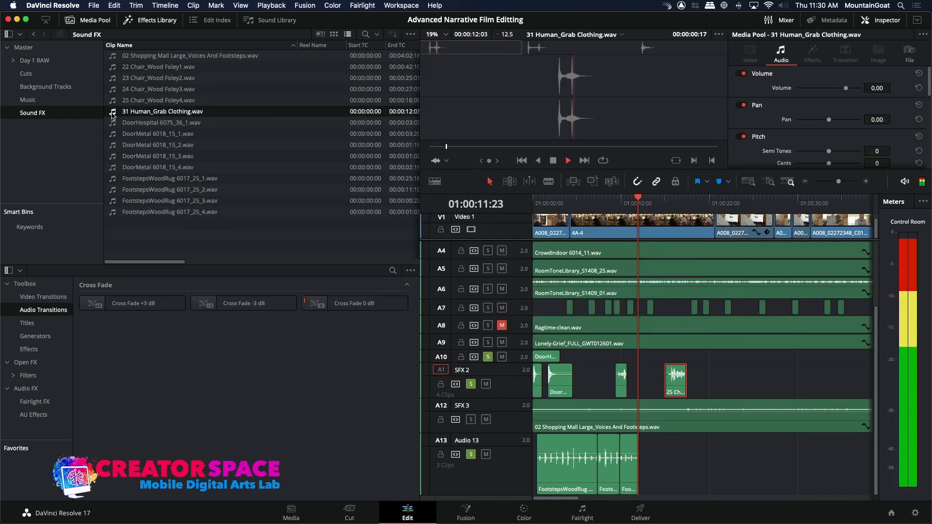
{"action": "key", "text": "space"}
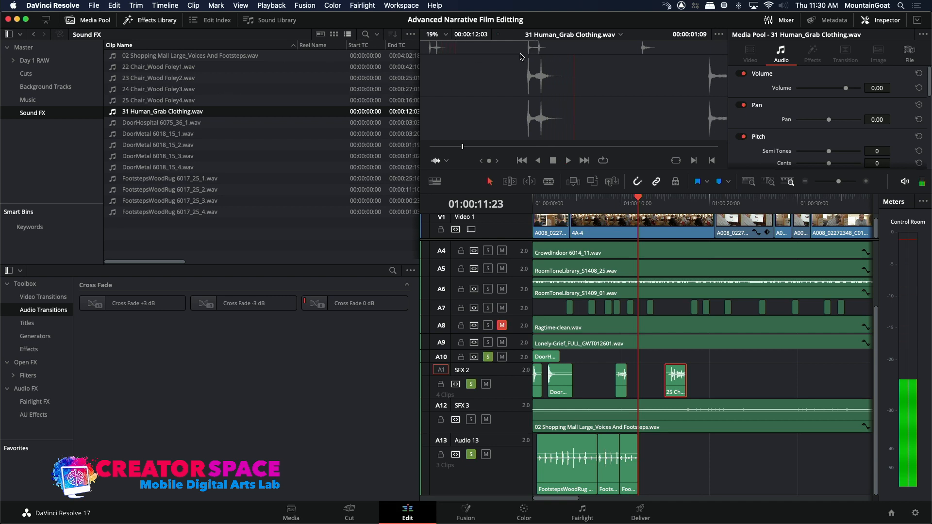
{"action": "left_click", "coordinate": [638, 49]}
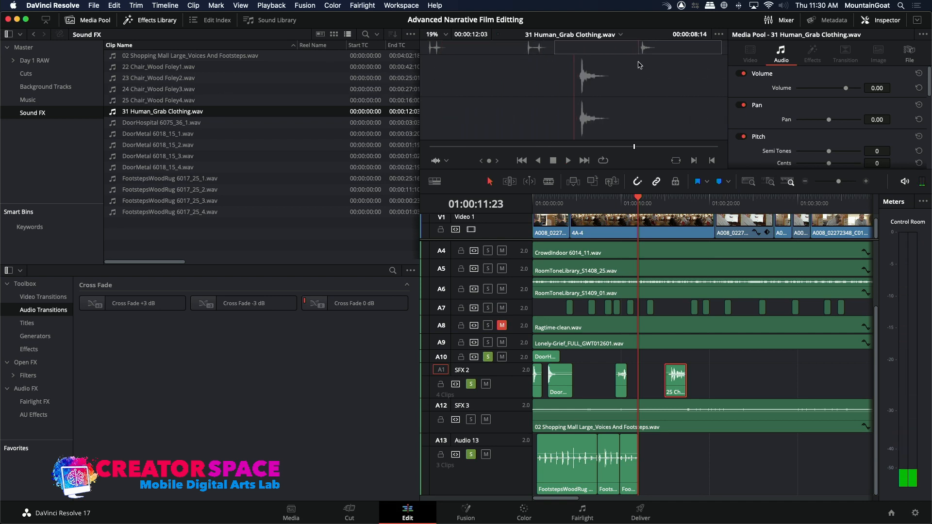
{"action": "key", "text": "i"}
{"action": "key", "text": "space"}
{"action": "key", "text": "space"}
{"action": "key", "text": "o"}
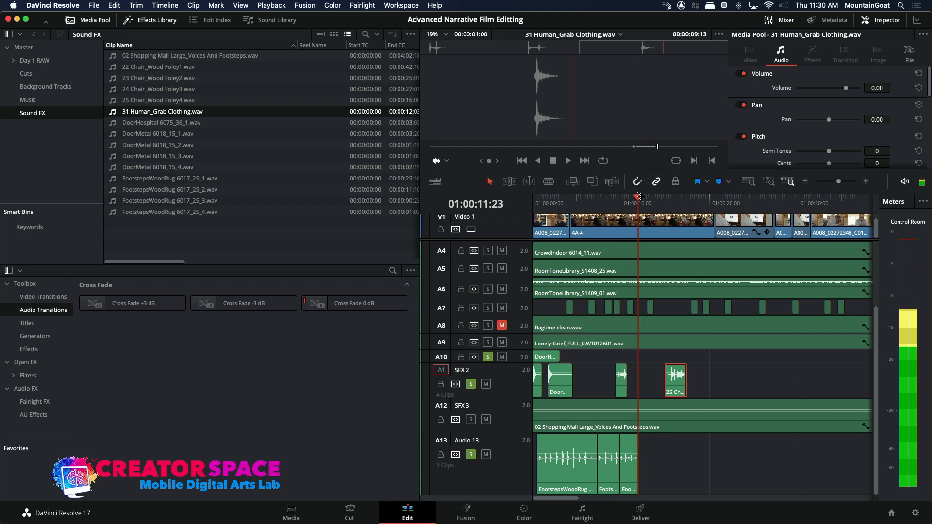
Set SFX 1 as the destination track and overwrite the marked clothing sound at 01:00:14:02.
{"action": "left_click_drag", "start_coordinate": [627, 208], "coordinate": [656, 211]}
{"action": "key", "text": "Right"}
{"action": "key", "text": "Right"}
{"action": "key", "text": "Right"}
{"action": "key", "text": "Right"}
{"action": "key", "text": "Right"}
{"action": "key", "text": "Right"}
{"action": "key", "text": "Right"}
{"action": "key", "text": "Right"}
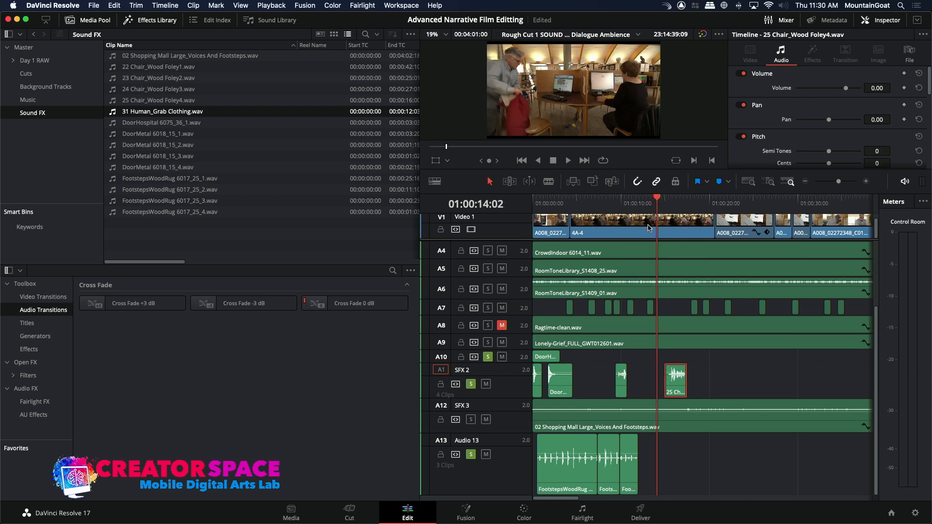
{"action": "left_click", "coordinate": [442, 357]}
{"action": "left_click", "coordinate": [592, 183]}
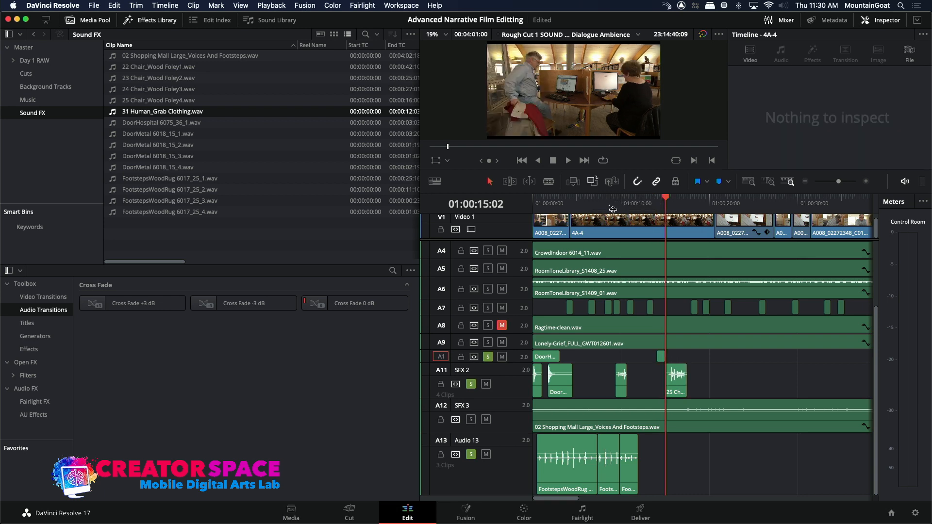
Play the passage around the new clothing clip on SFX 1 to check it against the picture.
{"action": "key", "text": "slash"}
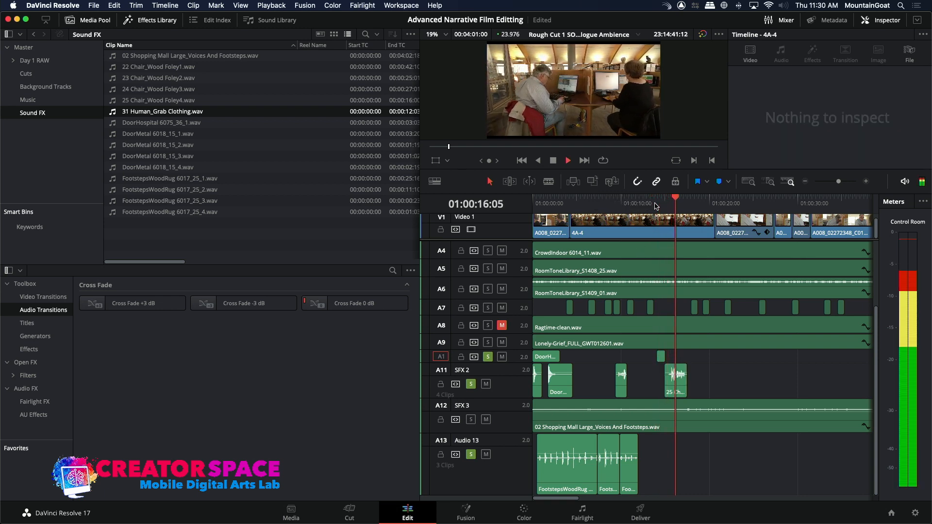
{"action": "left_click", "coordinate": [654, 204]}
{"action": "key", "text": "space"}
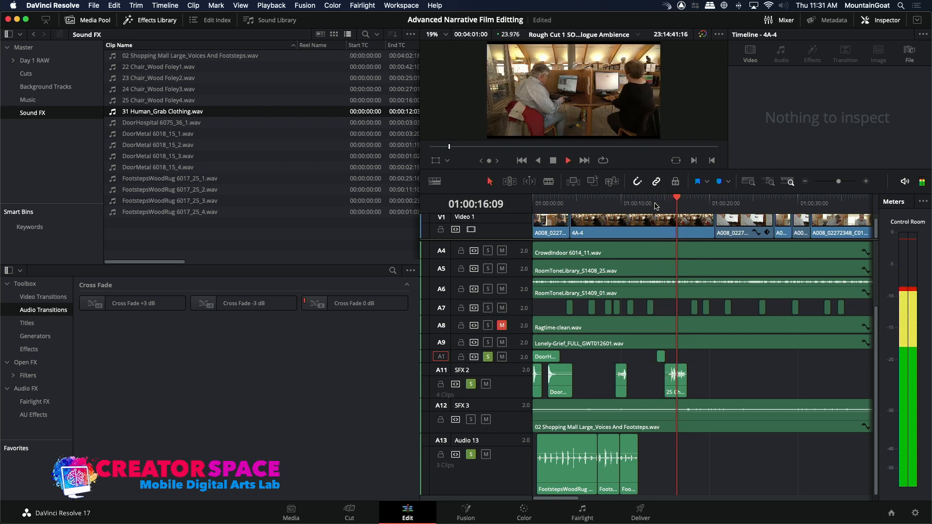
{"action": "key", "text": "space"}
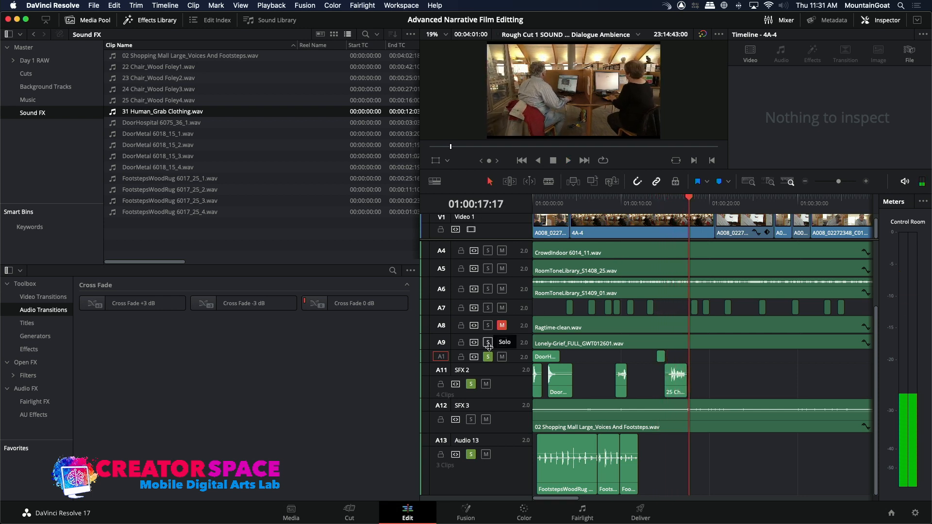
Solo the Lonely-Grief music track A9 as well and play the timeline from 01:00:00:00.
{"action": "left_click", "coordinate": [488, 343]}
{"action": "left_click_drag", "start_coordinate": [543, 199], "coordinate": [523, 202]}
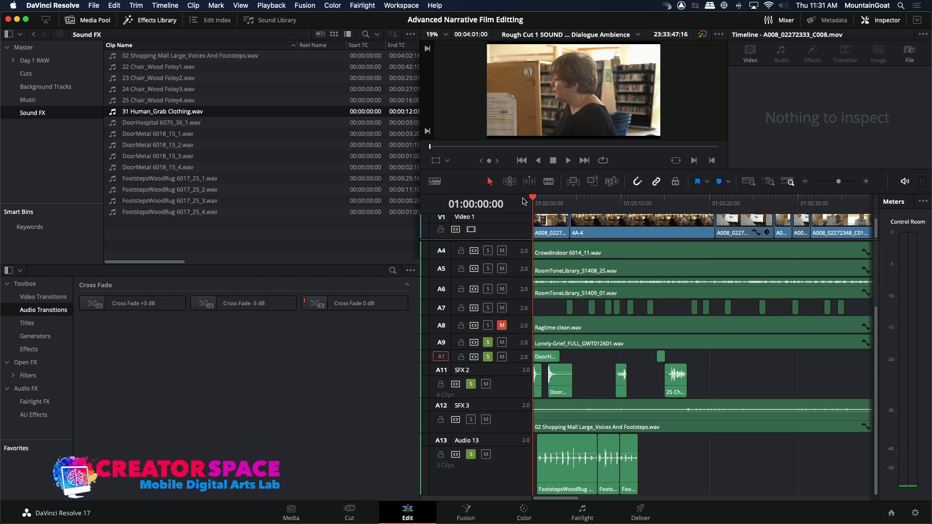
{"action": "key", "text": "space"}
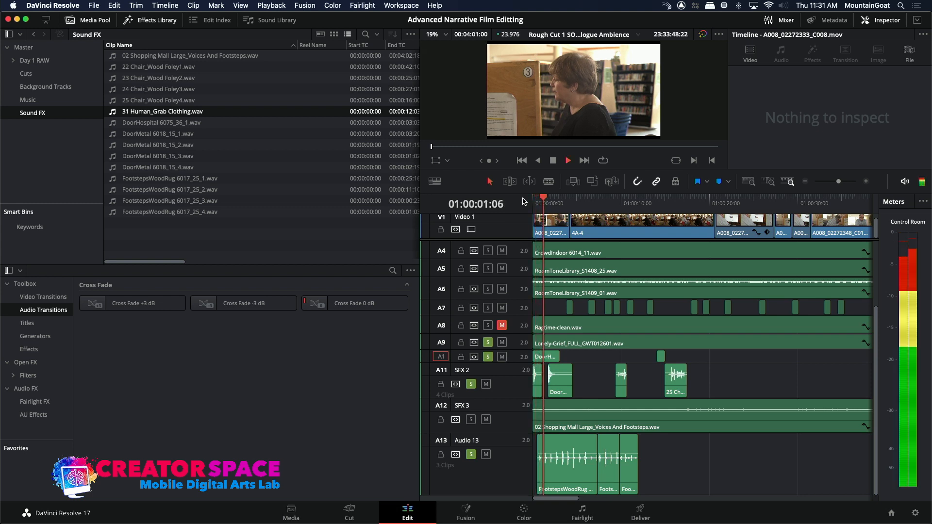
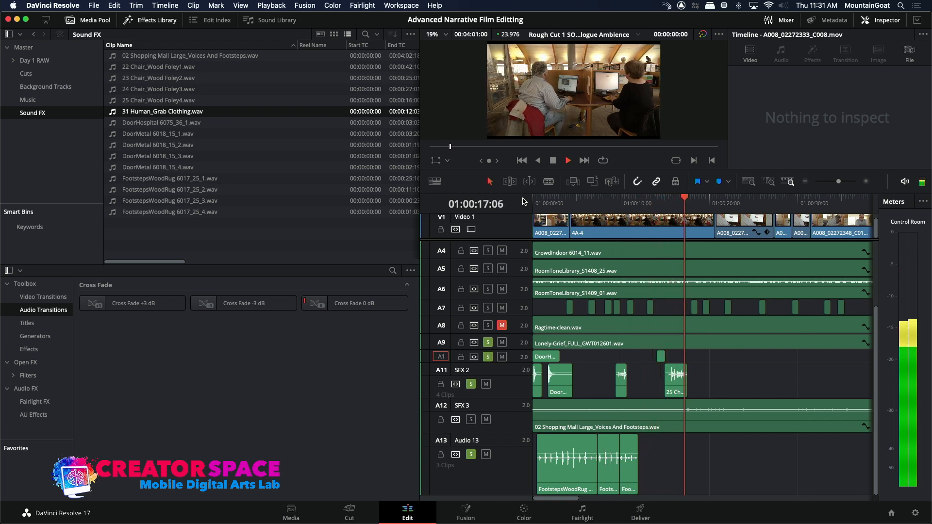
Stop playback, start a media import into the Sound FX bin, and search from SOUND EFFECTS LIBRARY for "computer keyboard".
{"action": "key", "text": "space"}
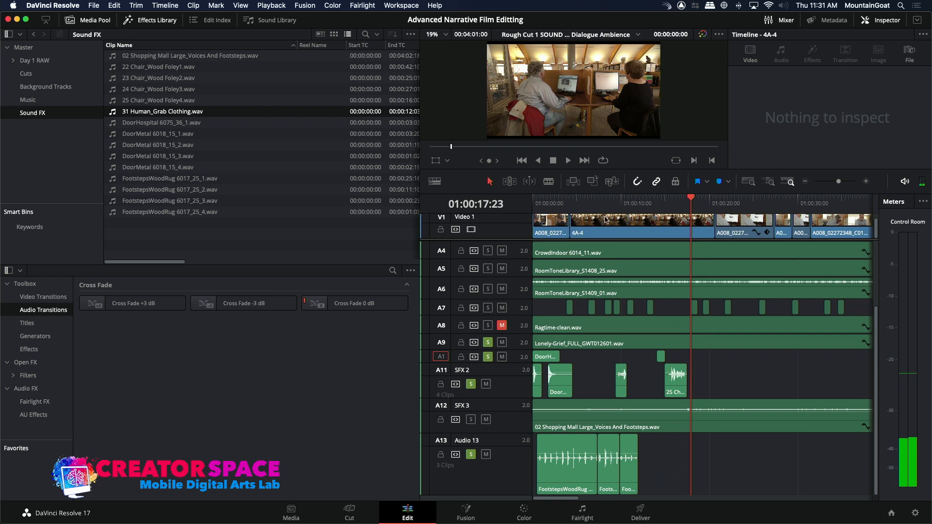
{"action": "right_click", "coordinate": [199, 241]}
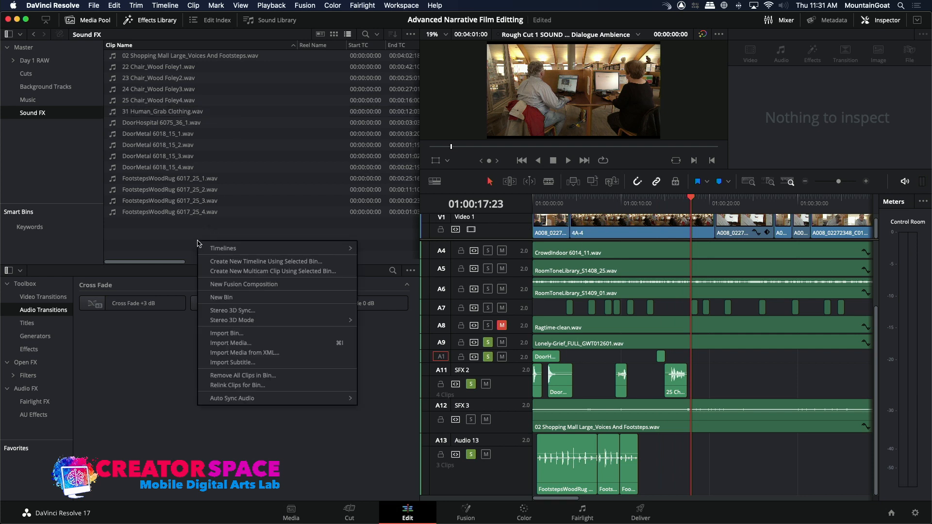
{"action": "left_click", "coordinate": [220, 343]}
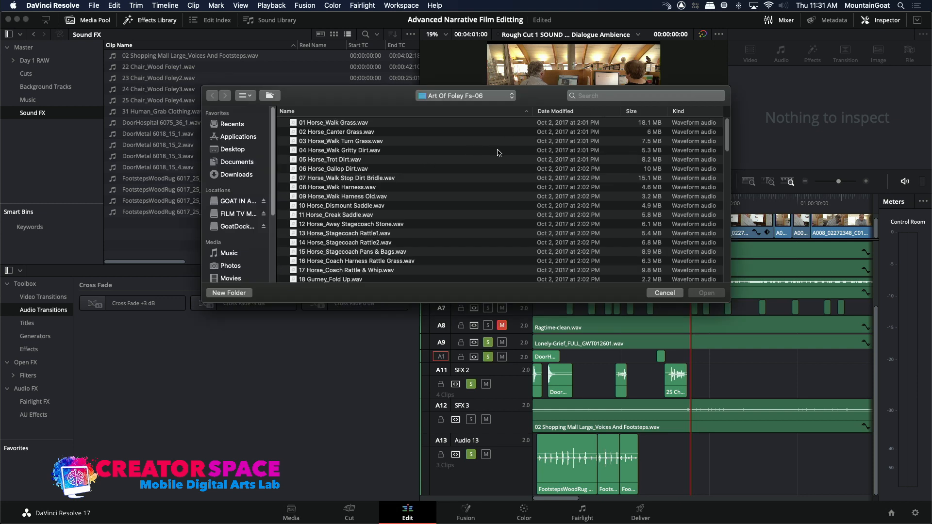
{"action": "left_click", "coordinate": [455, 97]}
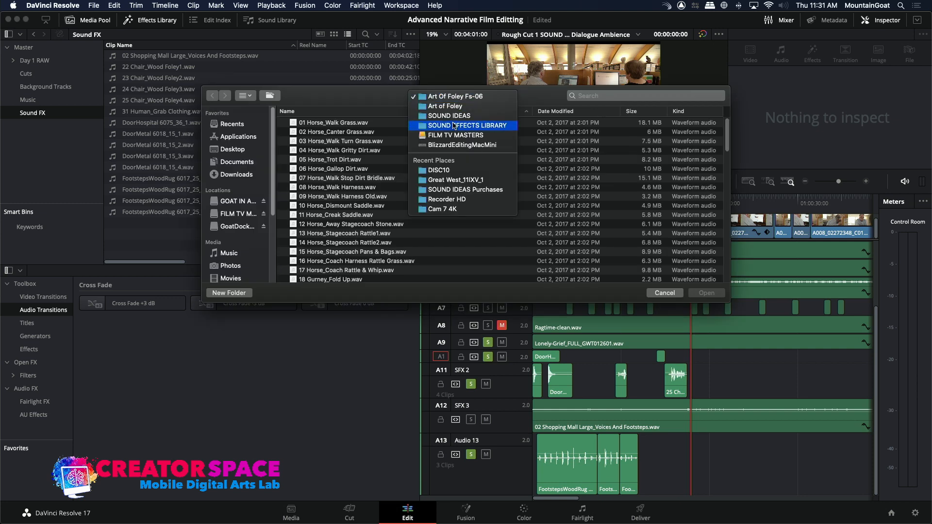
{"action": "left_click", "coordinate": [455, 126]}
{"action": "left_click", "coordinate": [619, 96]}
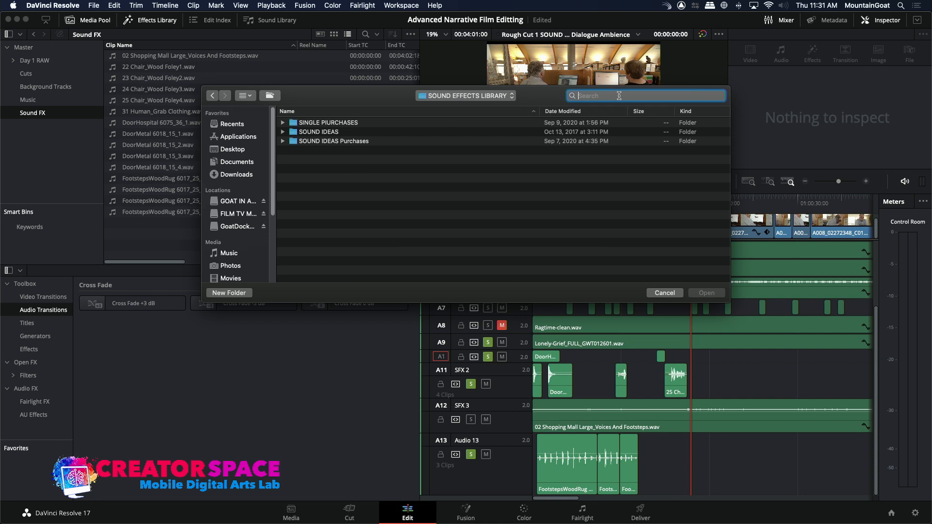
{"action": "type", "text": "computer t"}
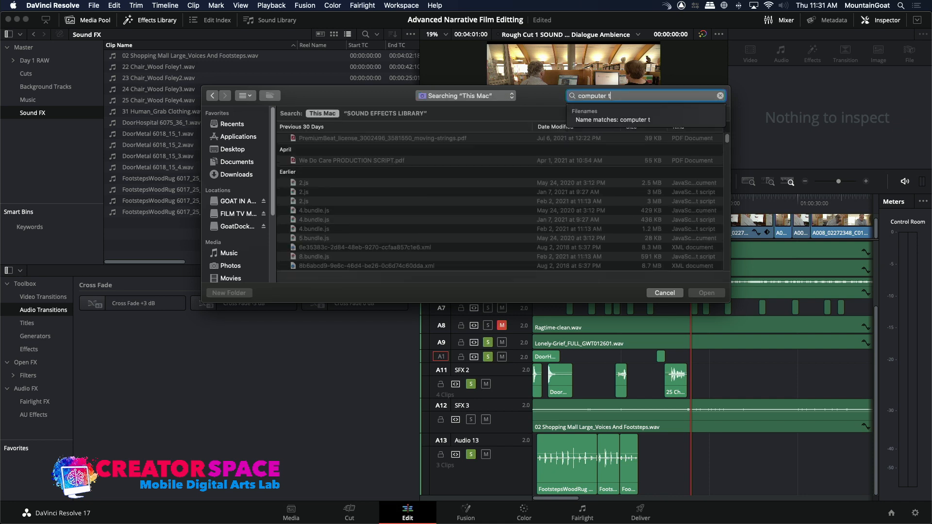
{"action": "type", "text": "eyboard"}
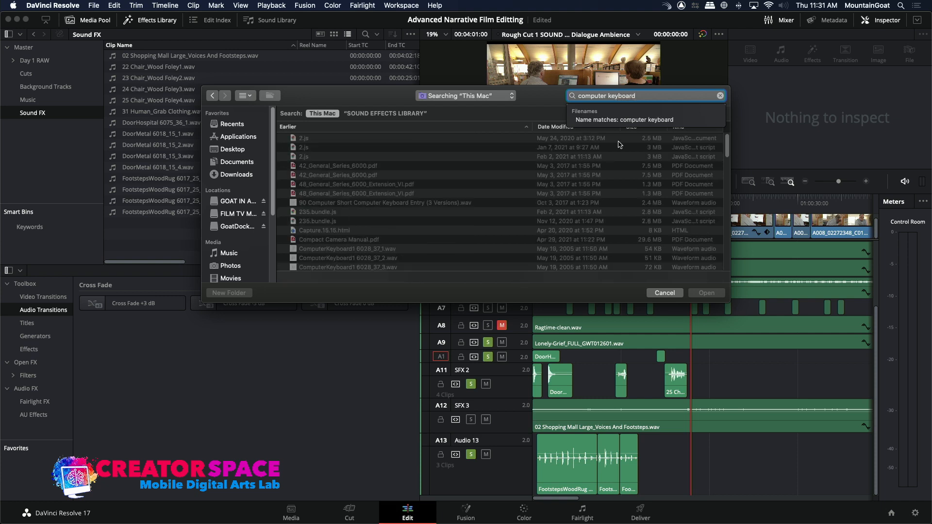
{"action": "key", "text": "Down"}
{"action": "left_click", "coordinate": [375, 248]}
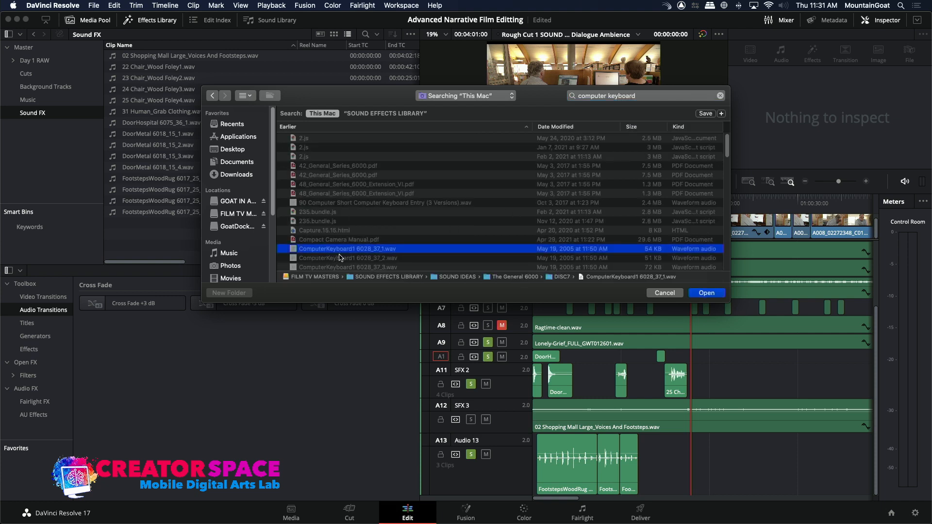
{"action": "left_click", "coordinate": [337, 258], "text": "shift"}
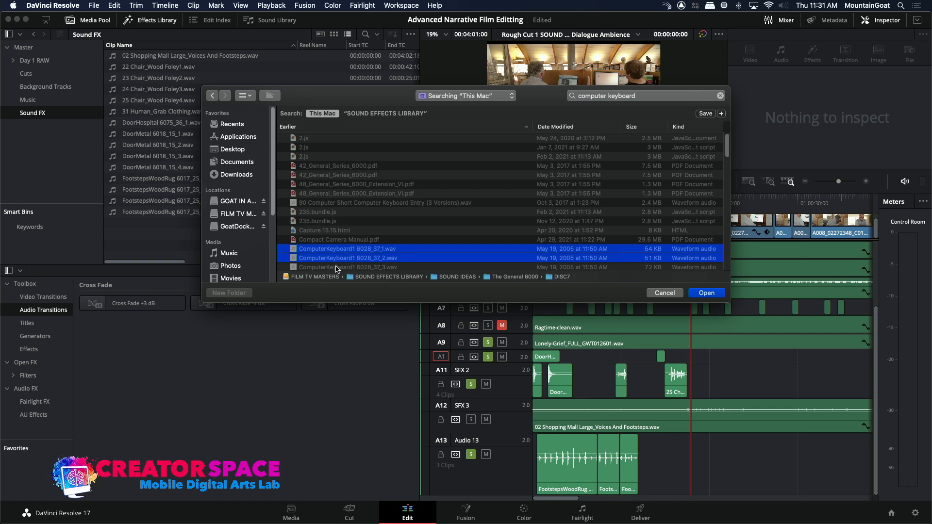
{"action": "left_click", "coordinate": [337, 267], "text": "shift"}
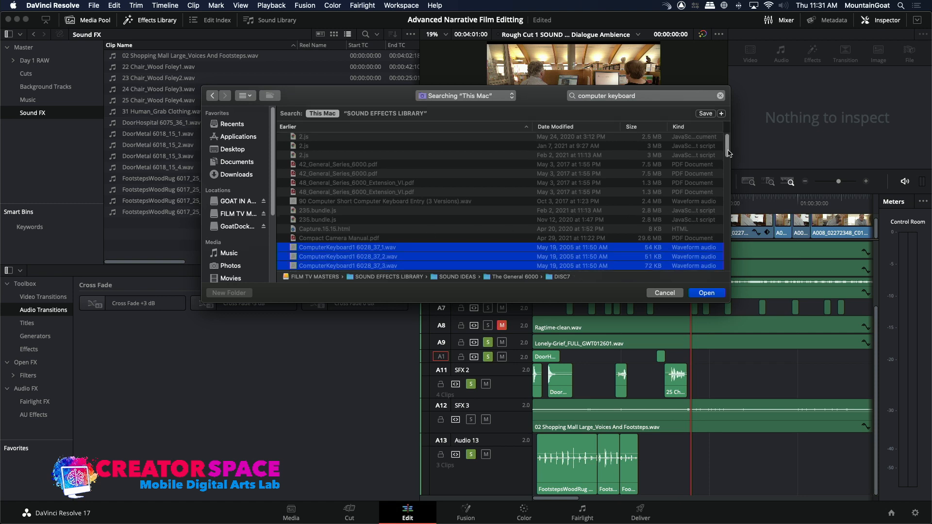
Import the files from ComputerKeyboard1 6028_37_6.wav through ComputerKeyboard2 6028_39_5.wav into the Sound FX bin.
{"action": "scroll", "coordinate": [580, 159], "scroll_direction": "down", "scroll_amount": 5}
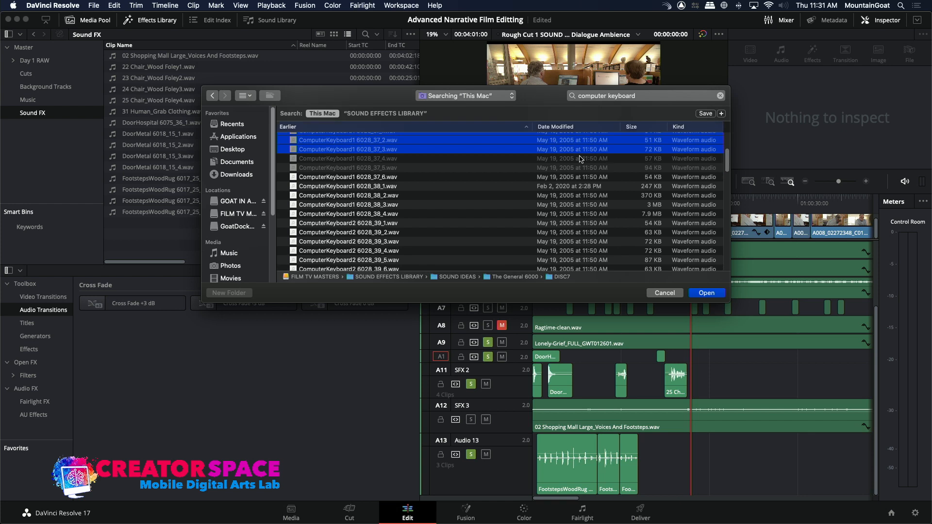
{"action": "left_click", "coordinate": [298, 177]}
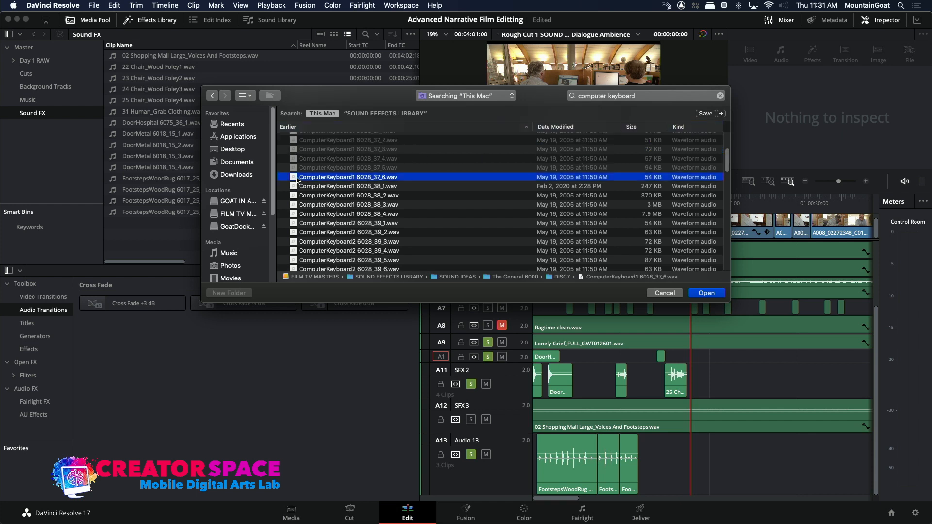
{"action": "left_click", "coordinate": [293, 251], "text": "shift"}
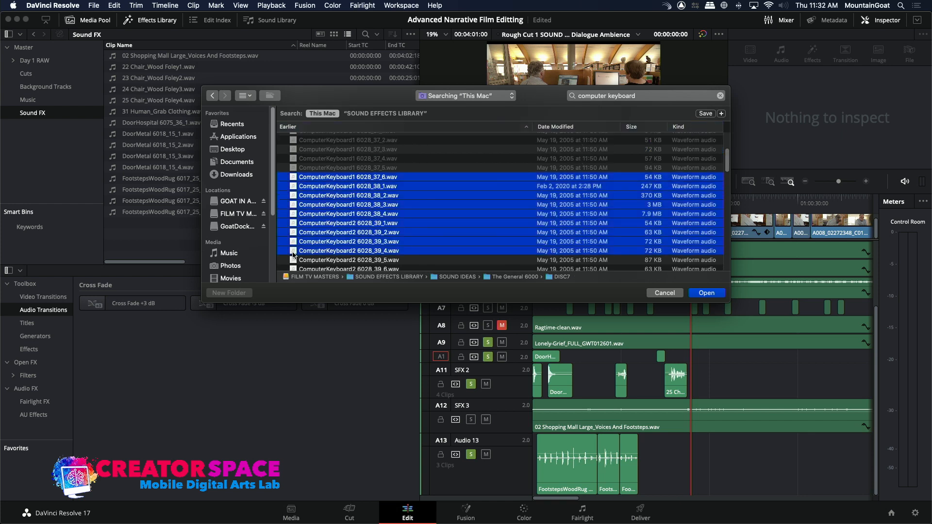
{"action": "left_click", "coordinate": [293, 260], "text": "shift"}
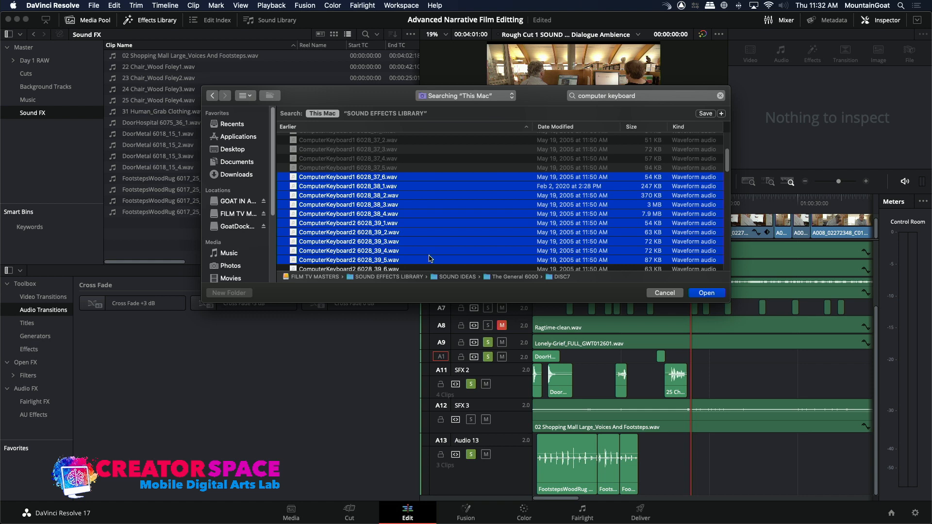
{"action": "left_click", "coordinate": [705, 295]}
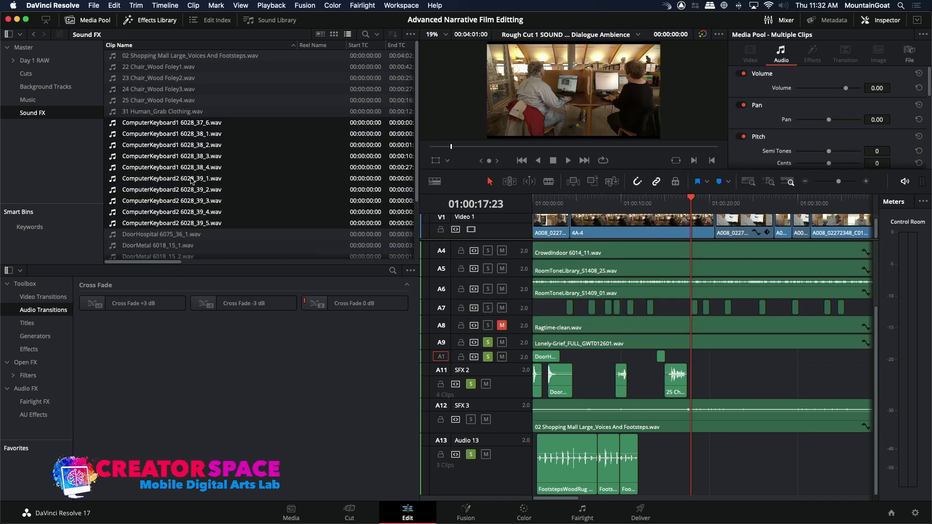
Preview ComputerKeyboard1 6028_38_1.wav, and load and play ComputerKeyboard1 6028_38_2.wav as the source clip.
{"action": "left_click", "coordinate": [111, 136]}
{"action": "double_click", "coordinate": [111, 137]}
{"action": "key", "text": "space"}
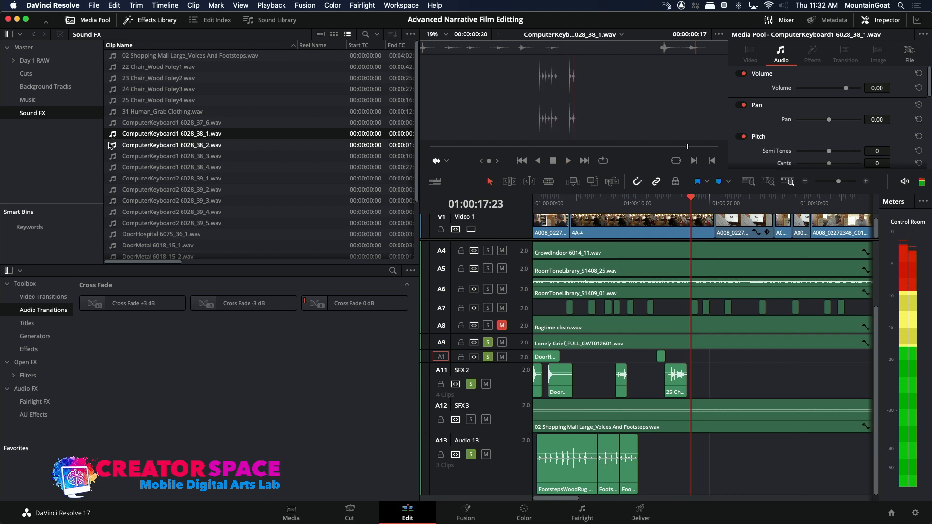
{"action": "double_click", "coordinate": [112, 145]}
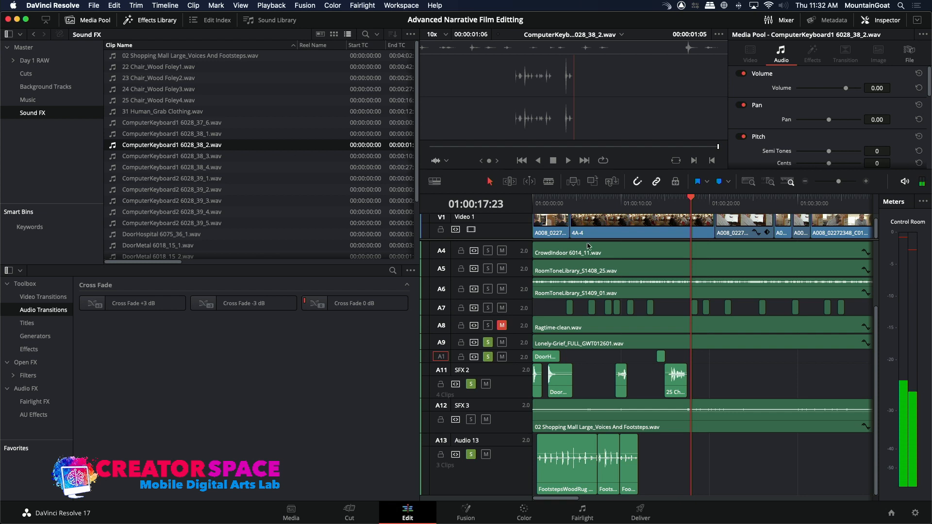
Find the first typing moment around 01:00:15:14 and overwrite ComputerKeyboard1 6028_38_2.wav there on SFX 1.
{"action": "left_click_drag", "start_coordinate": [656, 203], "coordinate": [650, 222]}
{"action": "key", "text": "space"}
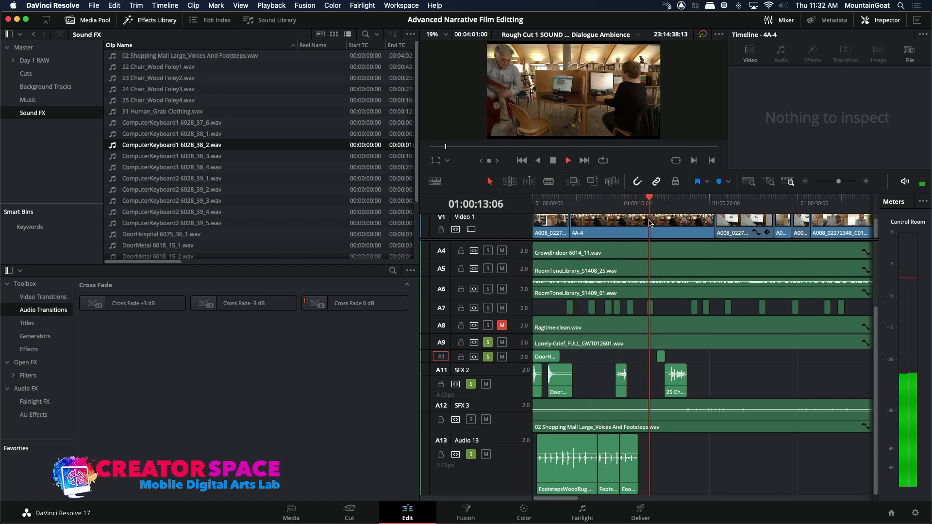
{"action": "key", "text": "space"}
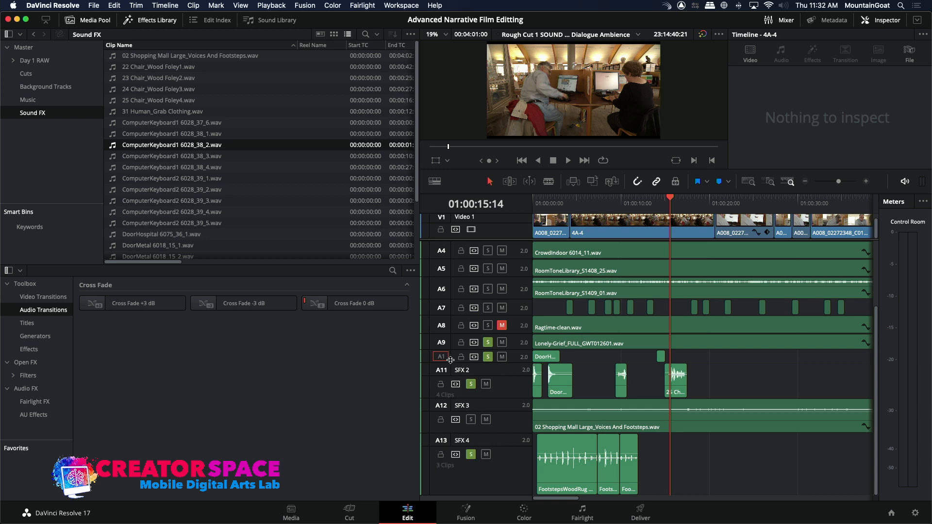
{"action": "left_click", "coordinate": [592, 182]}
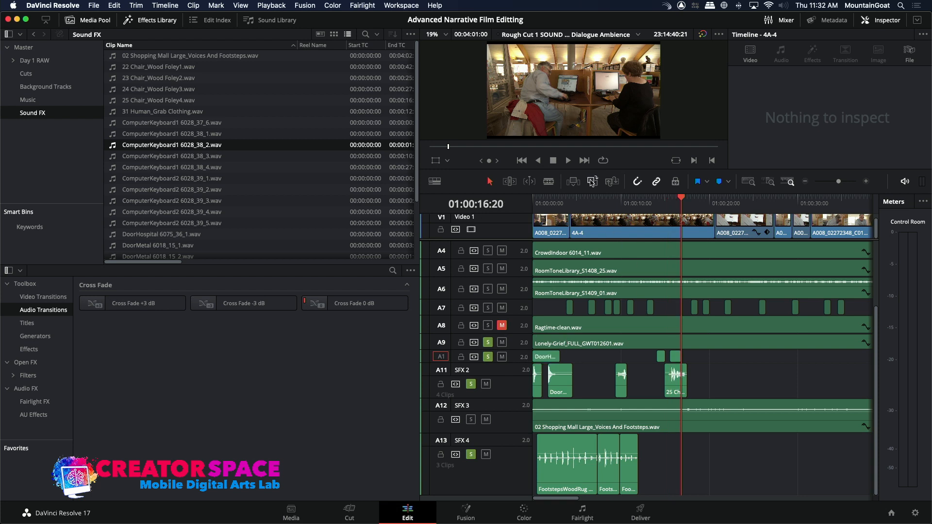
Play the passage over the new keyboard clip on SFX 1 to check it against the picture.
{"action": "left_click", "coordinate": [670, 202]}
{"action": "key", "text": "space"}
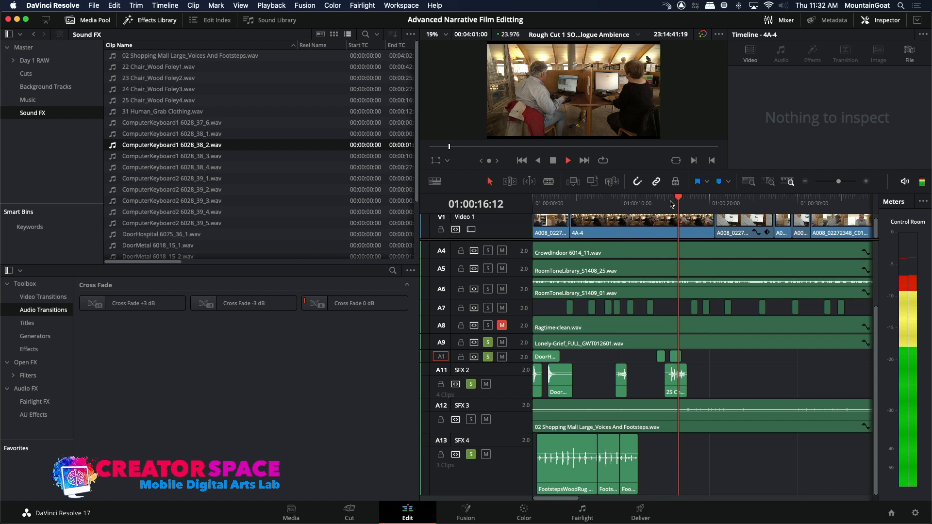
{"action": "key", "text": "space"}
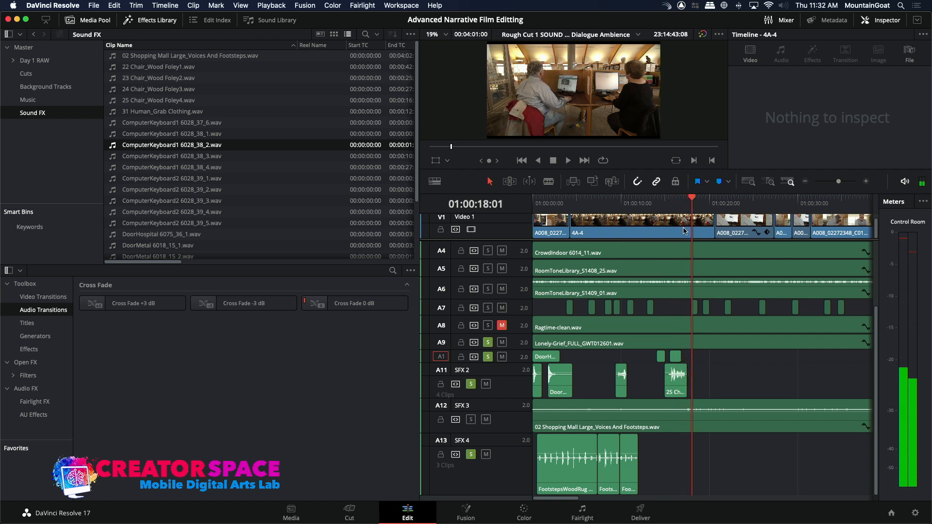
Try placing a second copy of ComputerKeyboard1 6028_38_2.wav on SFX 1 just after the first one.
{"action": "left_click", "coordinate": [683, 208]}
{"action": "key", "text": "space"}
{"action": "key", "text": "space"}
{"action": "left_click", "coordinate": [682, 208]}
{"action": "key", "text": "space"}
Shift the second keyboard clip on SFX 1 about one second later and play the passage to check its sync.
{"action": "left_click", "coordinate": [659, 202]}
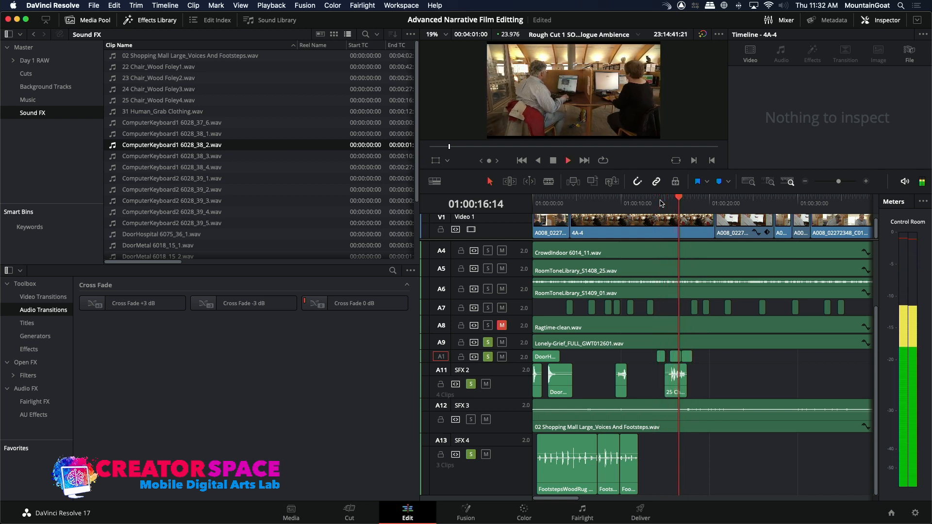
{"action": "key", "text": "space"}
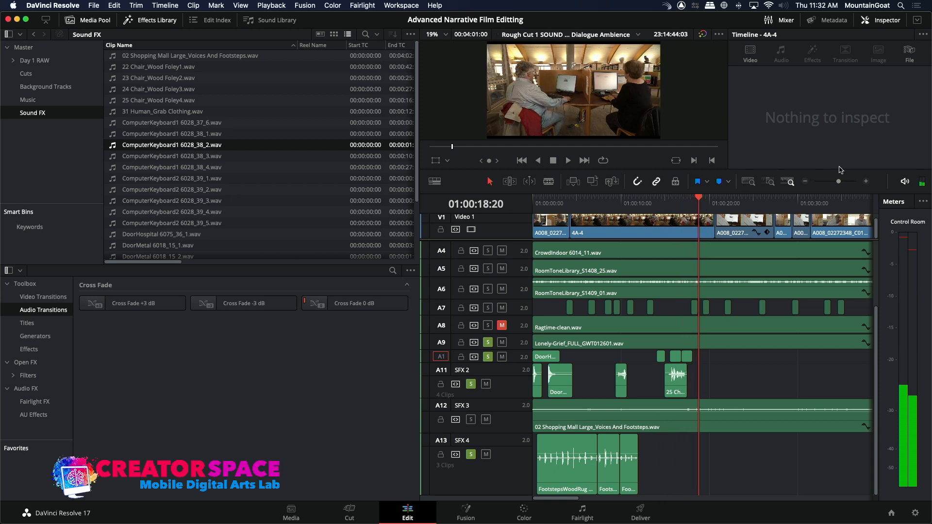
{"action": "left_click", "coordinate": [865, 181]}
{"action": "left_click_drag", "start_coordinate": [660, 350], "coordinate": [698, 358]}
{"action": "key", "text": "space"}
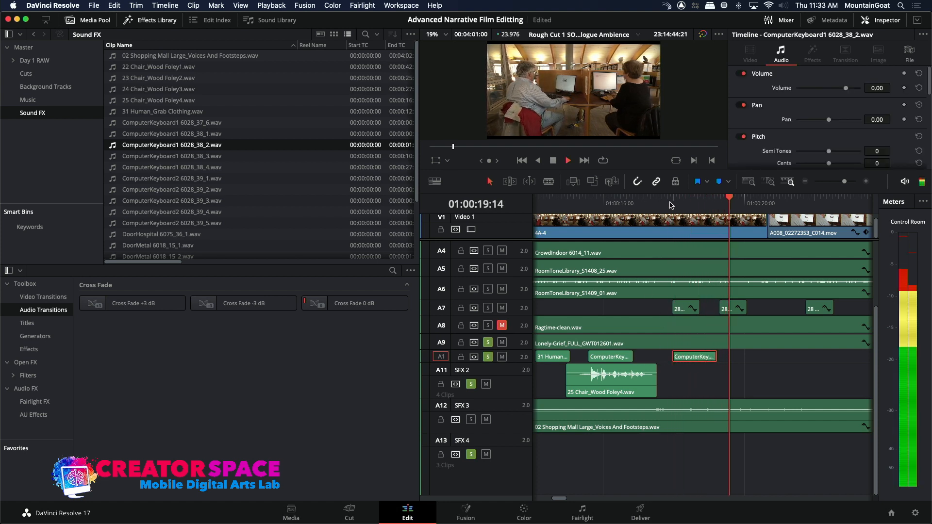
{"action": "key", "text": "space"}
{"action": "left_click", "coordinate": [719, 204]}
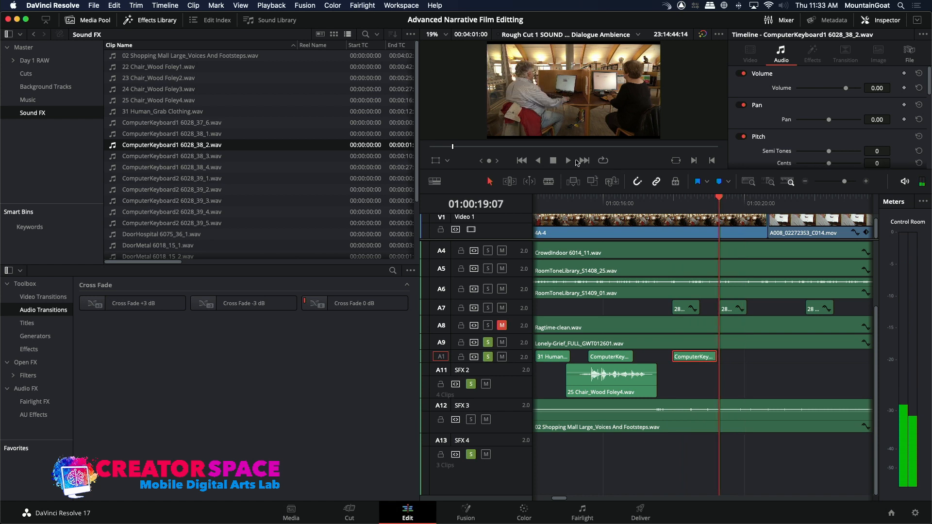
Preview ComputerKeyboard1 6028_38_3.wav from its start and mark its out point at 00:00:03:13.
{"action": "left_click", "coordinate": [112, 156]}
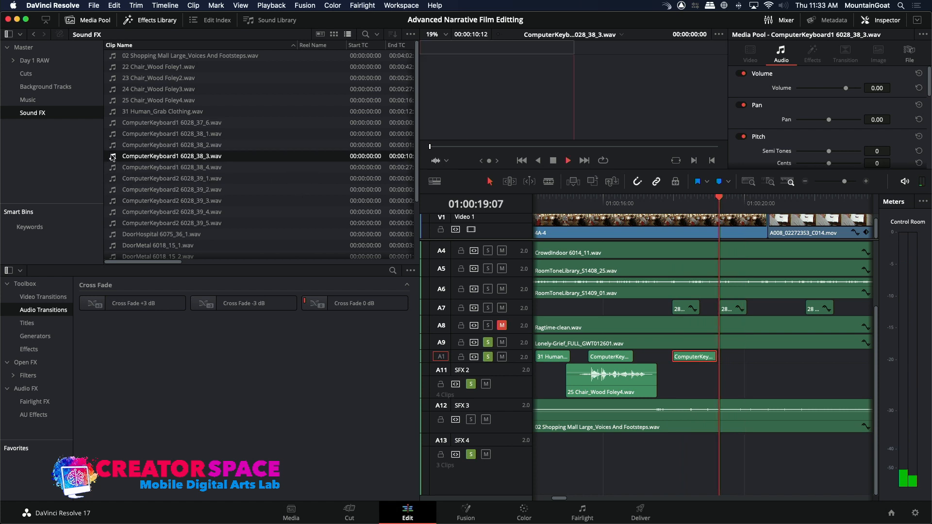
{"action": "key", "text": "space"}
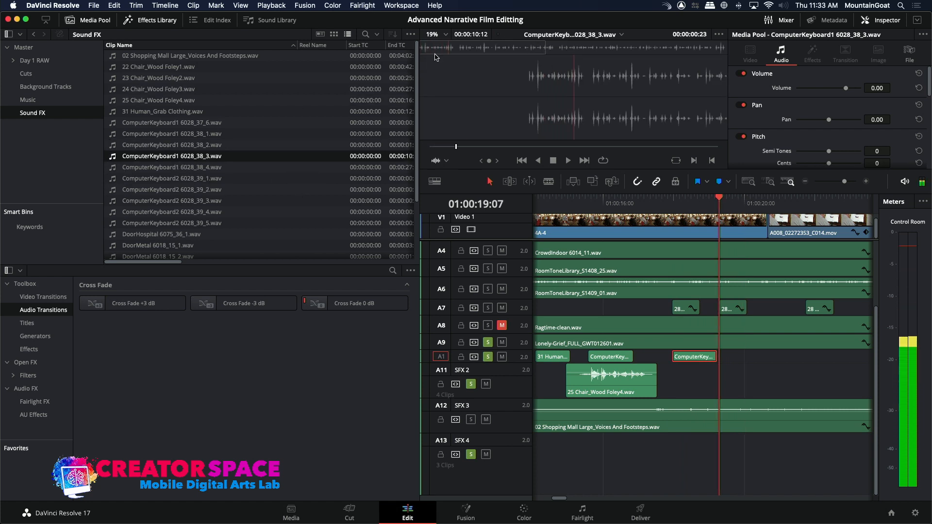
{"action": "key", "text": "Home"}
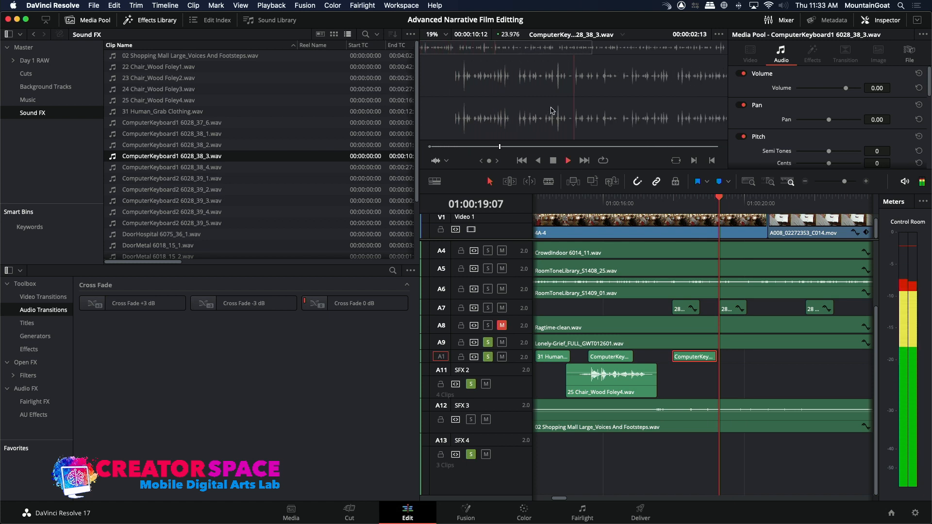
{"action": "key", "text": "o"}
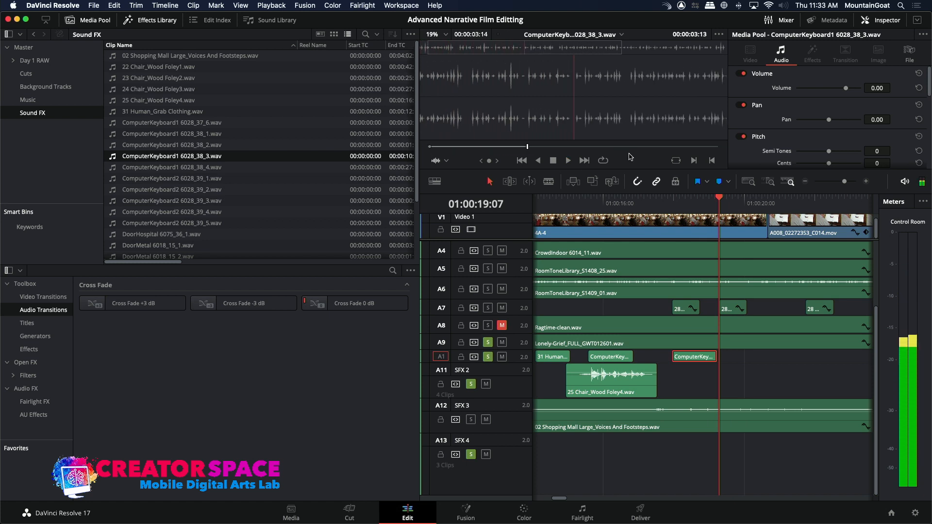
Overwrite the marked section of ComputerKeyboard1 6028_38_3.wav on SFX 1 at 01:00:16:21, right after the first keyboard clip.
{"action": "left_click", "coordinate": [642, 201]}
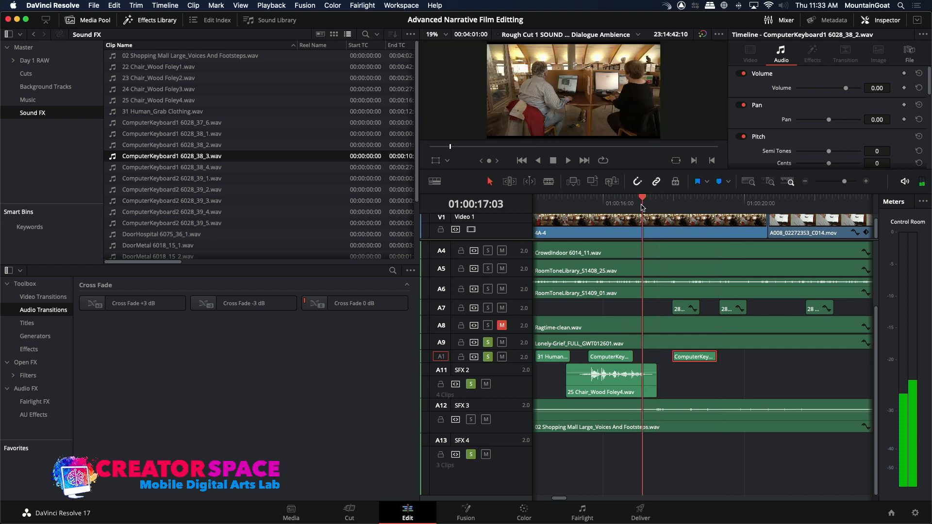
{"action": "left_click_drag", "start_coordinate": [640, 205], "coordinate": [639, 205]}
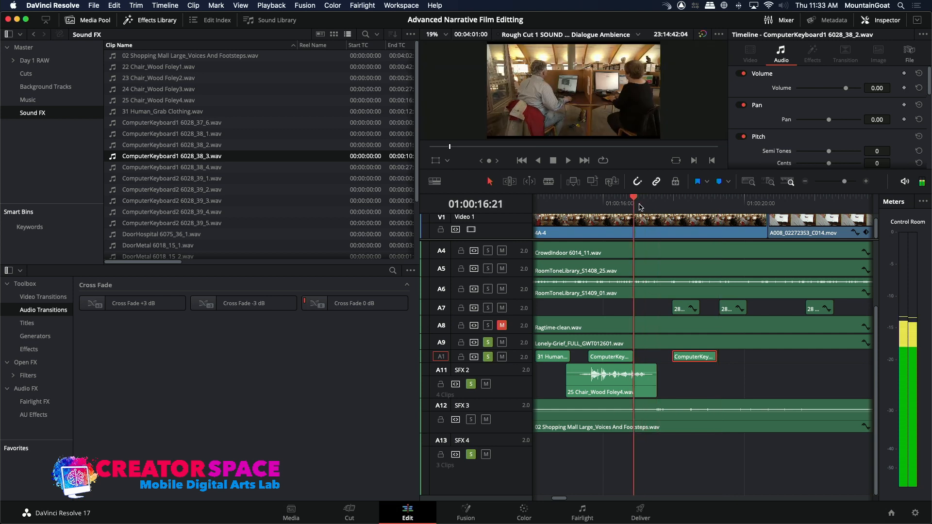
{"action": "left_click", "coordinate": [592, 182]}
Play the passage over the longer keyboard clip and park the playhead at 01:00:20:16, the start of A008_02272353_C014.mov.
{"action": "left_click", "coordinate": [632, 208]}
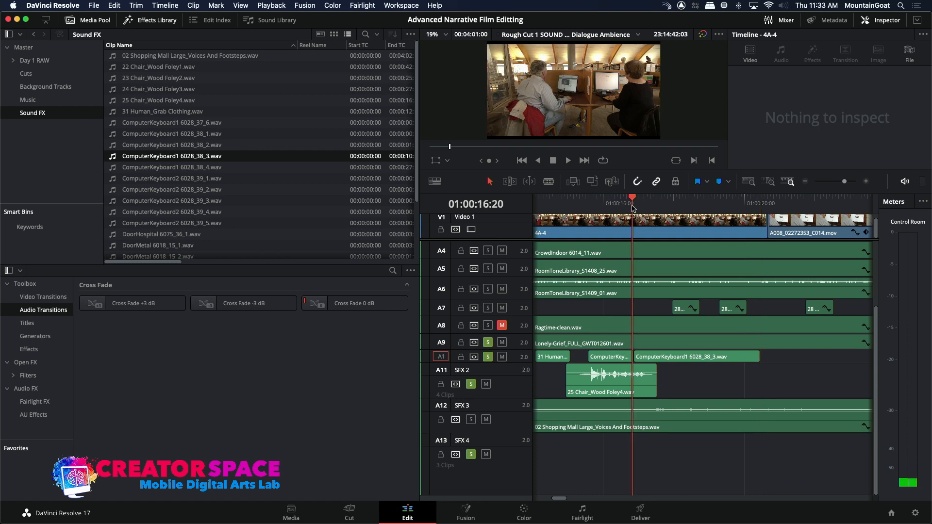
{"action": "key", "text": "space"}
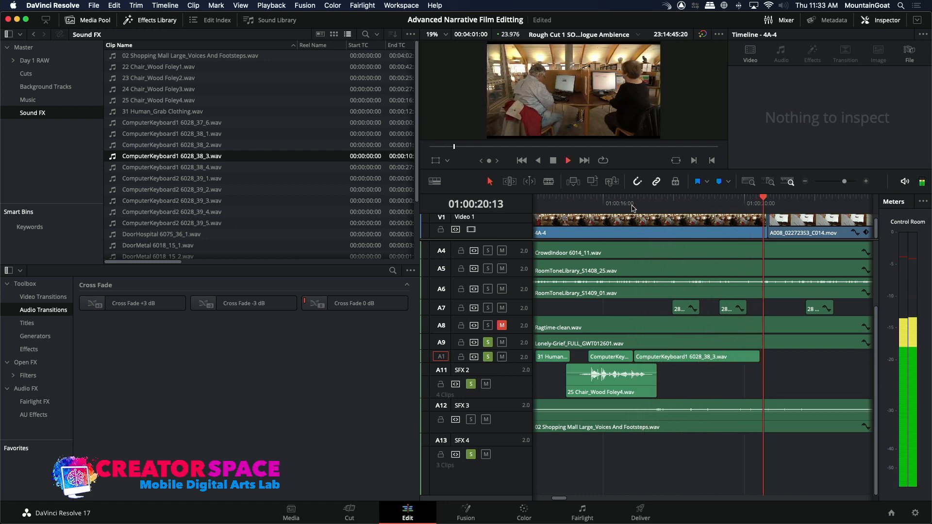
{"action": "key", "text": "space"}
{"action": "mouse_move", "coordinate": [748, 202]}
{"action": "left_mouse_down"}
{"action": "mouse_move", "coordinate": [720, 199]}
{"action": "mouse_move", "coordinate": [767, 201]}
{"action": "left_mouse_up"}
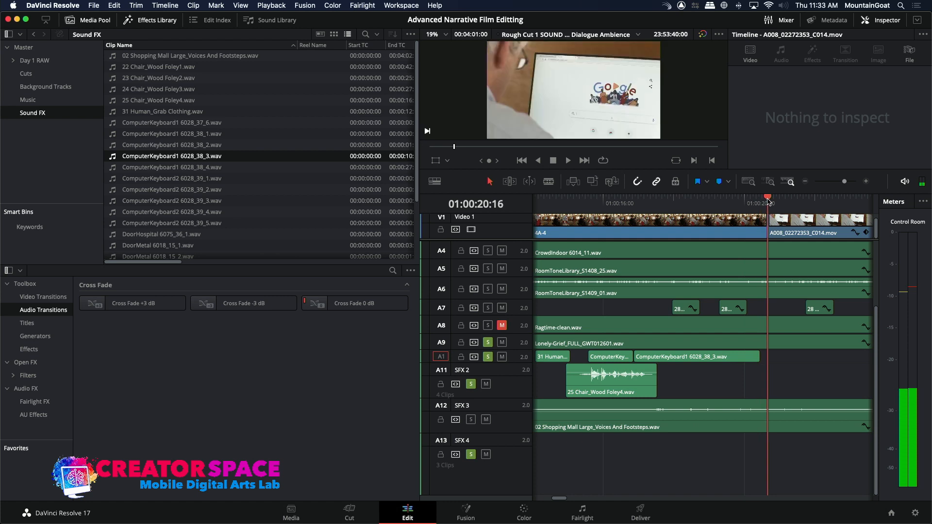
Preview the short keystroke sounds ComputerKeyboard2 6028_39_1.wav through 6028_39_5.wav in the Sound FX bin.
{"action": "left_click", "coordinate": [120, 180]}
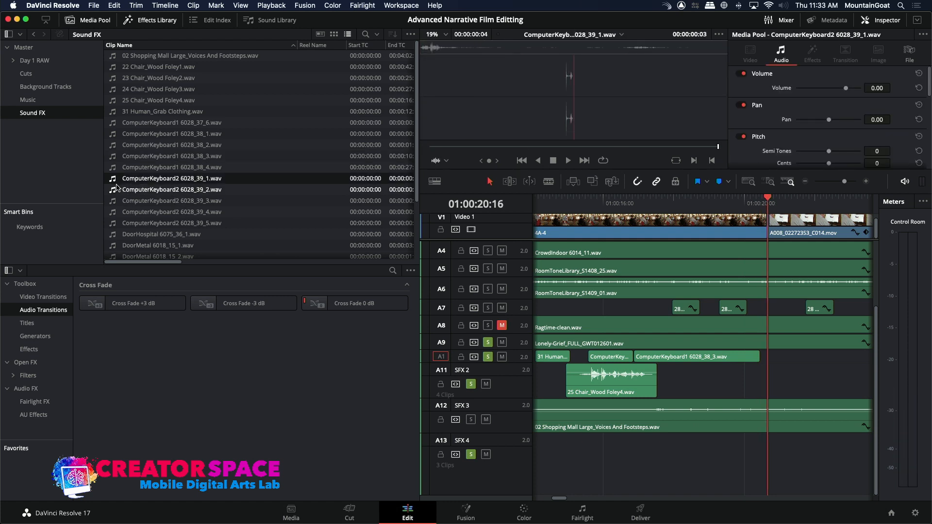
{"action": "left_click", "coordinate": [117, 189]}
{"action": "key", "text": "space"}
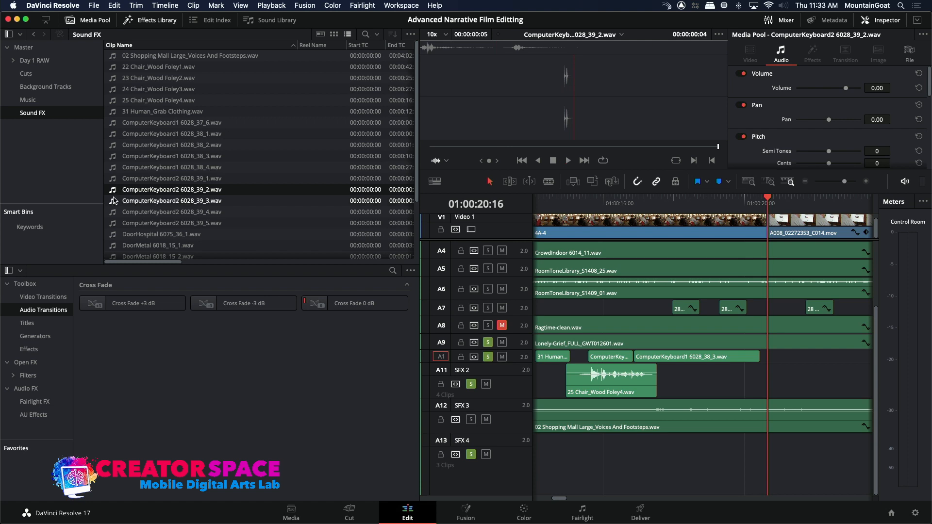
{"action": "left_click", "coordinate": [114, 201]}
{"action": "left_click", "coordinate": [112, 213]}
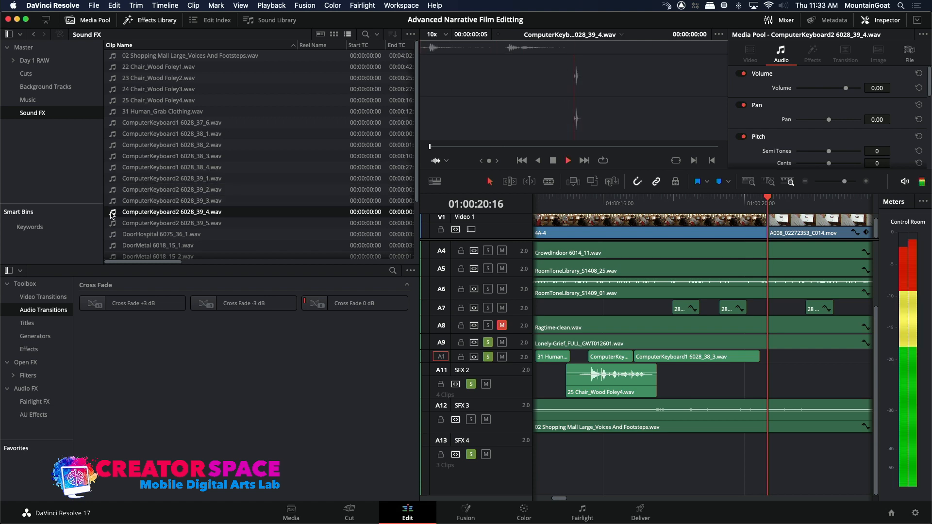
{"action": "left_click", "coordinate": [112, 223]}
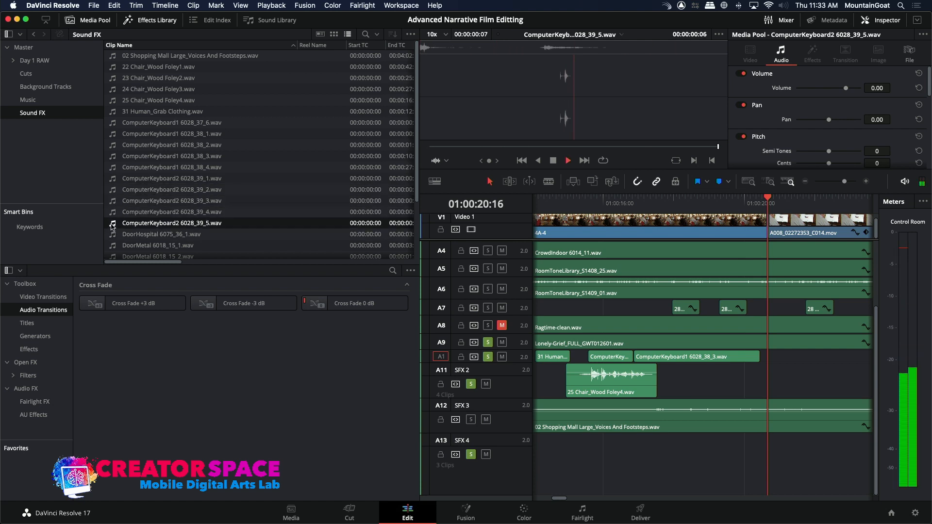
{"action": "left_click", "coordinate": [113, 181]}
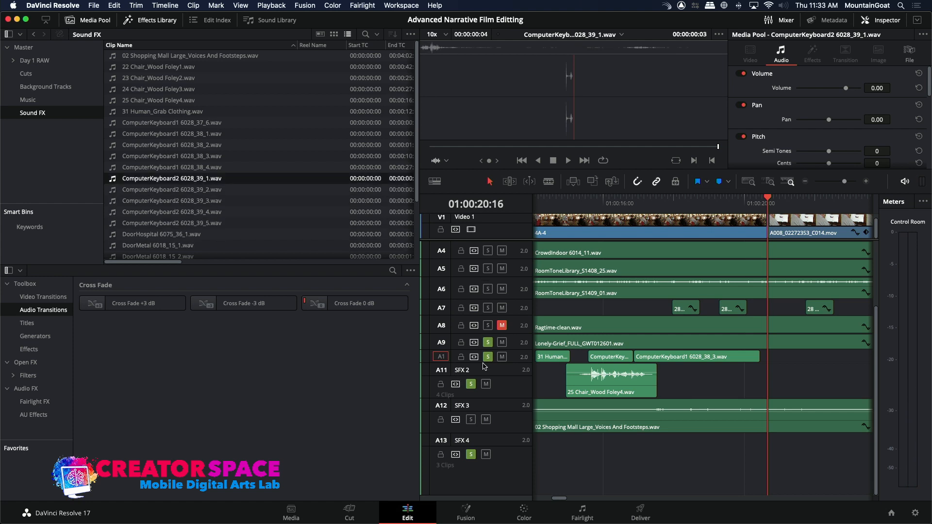
Target SFX 2 and overwrite ComputerKeyboard2 6028_39_1.wav through 6028_39_5.wav back to back, starting at 01:00:20:16.
{"action": "left_click", "coordinate": [444, 372]}
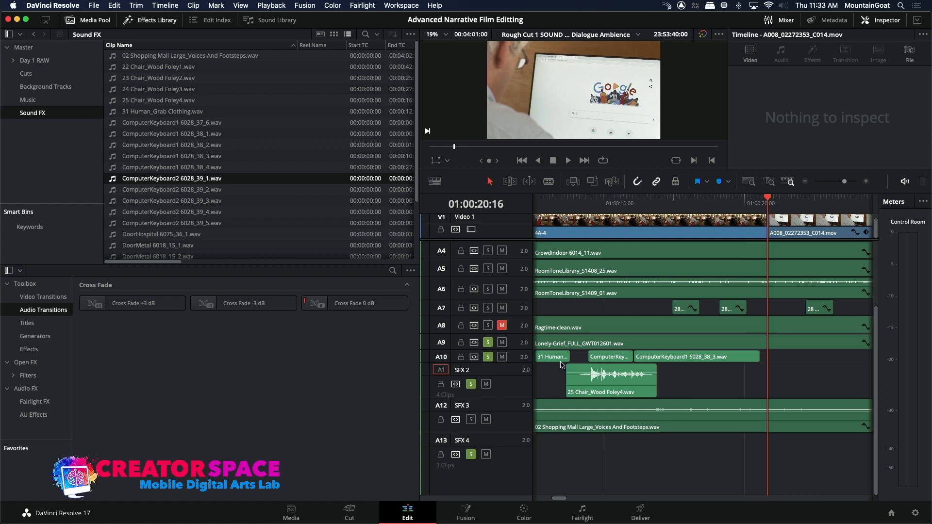
{"action": "left_click", "coordinate": [117, 178]}
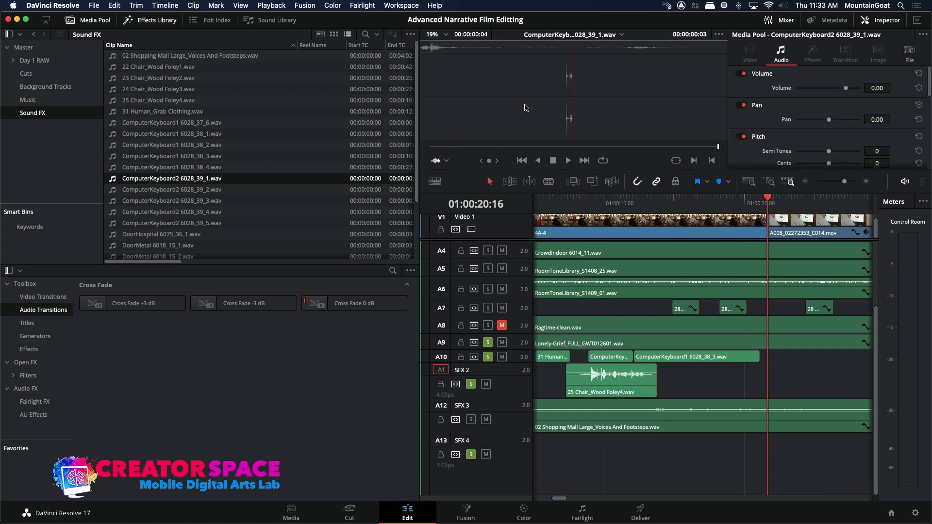
{"action": "left_click", "coordinate": [593, 182]}
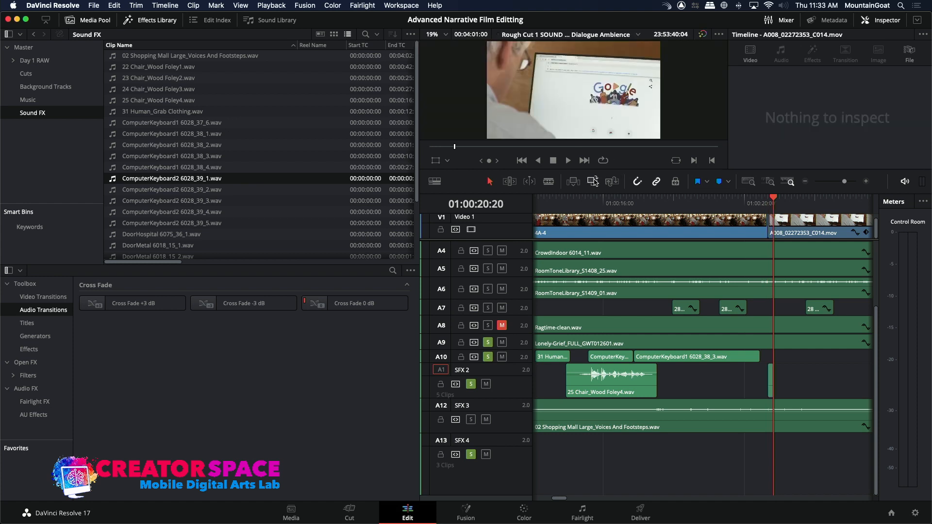
{"action": "left_click", "coordinate": [119, 191]}
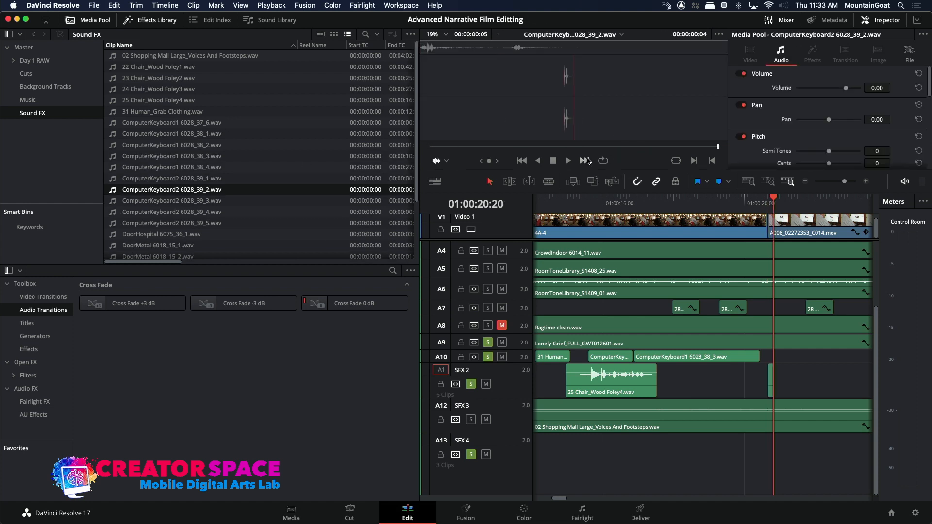
{"action": "left_click", "coordinate": [591, 184]}
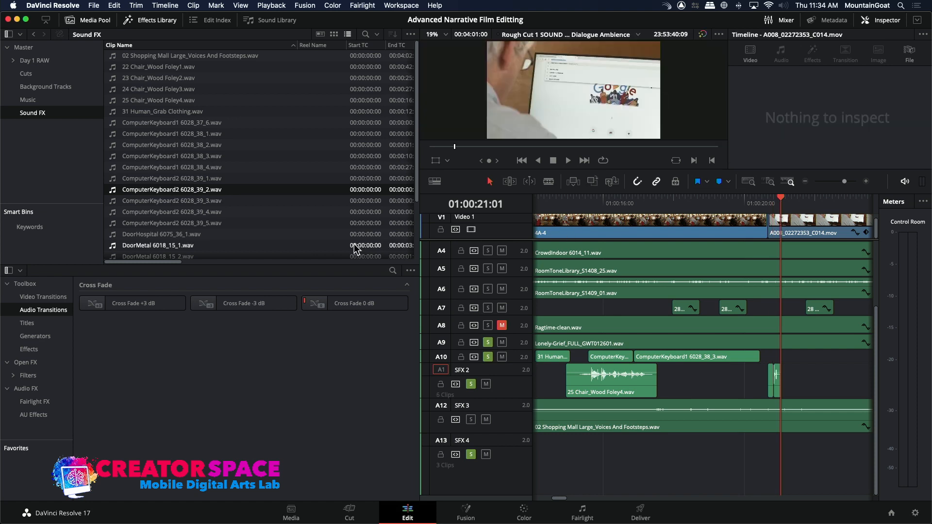
{"action": "left_click", "coordinate": [114, 202]}
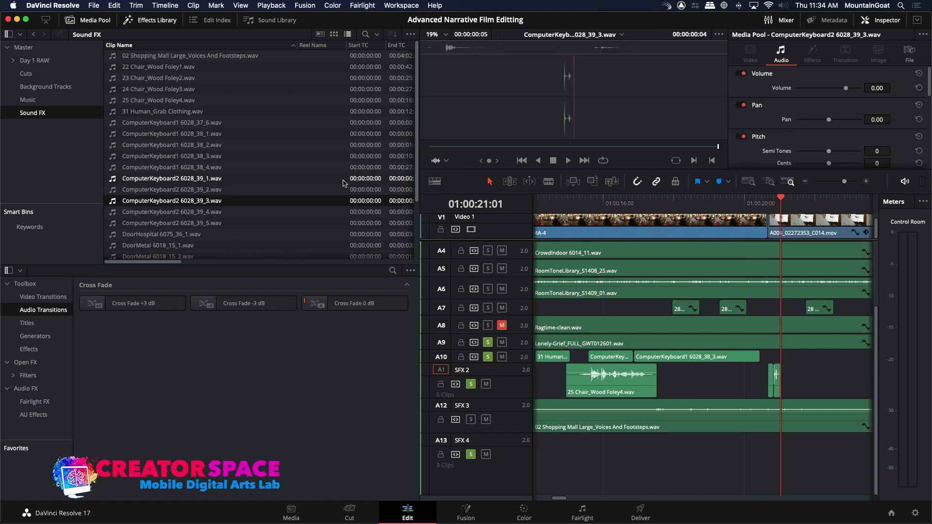
{"action": "left_click", "coordinate": [592, 182]}
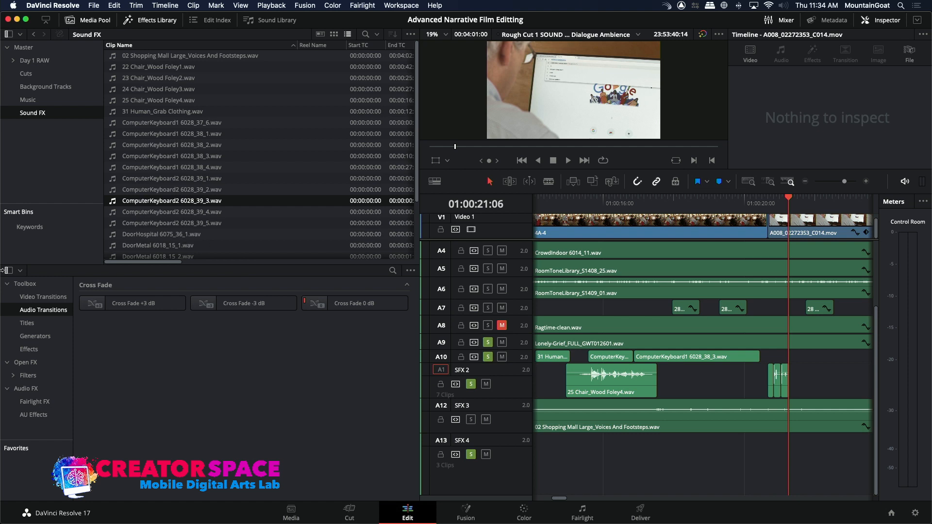
{"action": "left_click", "coordinate": [116, 213]}
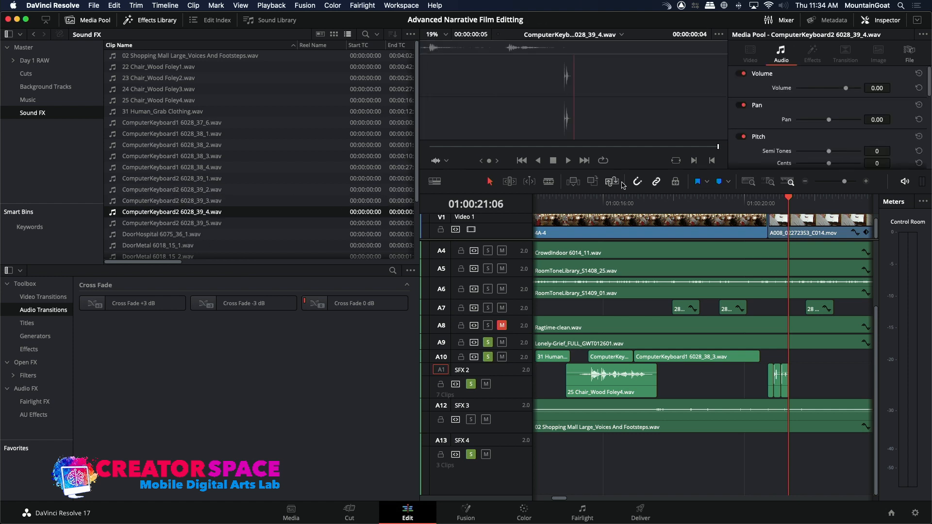
{"action": "left_click", "coordinate": [589, 180]}
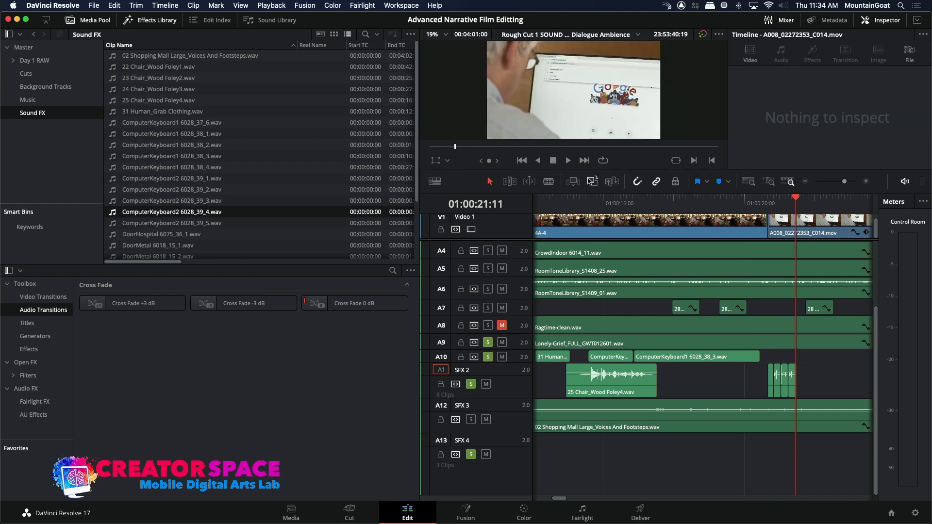
{"action": "left_click", "coordinate": [113, 223]}
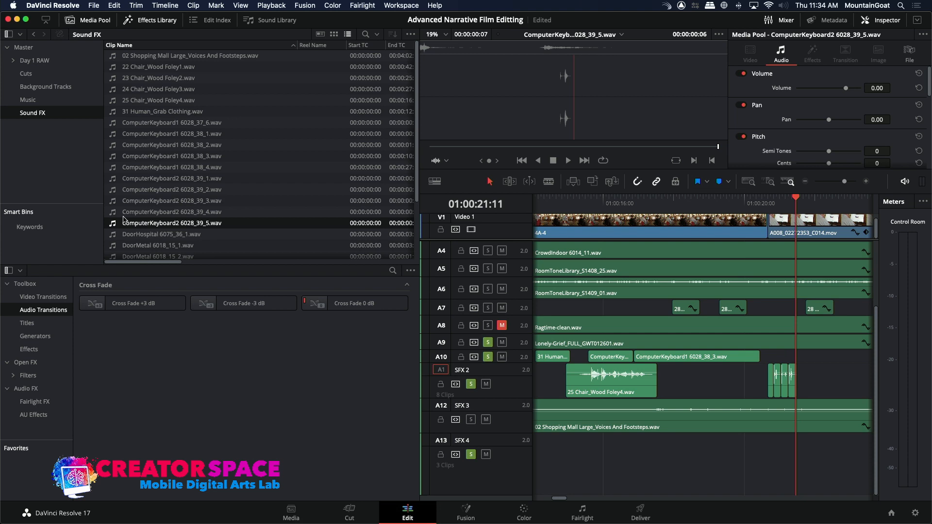
{"action": "left_click", "coordinate": [590, 181]}
Play the cut into A008_02272353_C014.mov to check the five keystroke clips against the typing.
{"action": "left_click", "coordinate": [759, 204]}
{"action": "key", "text": "space"}
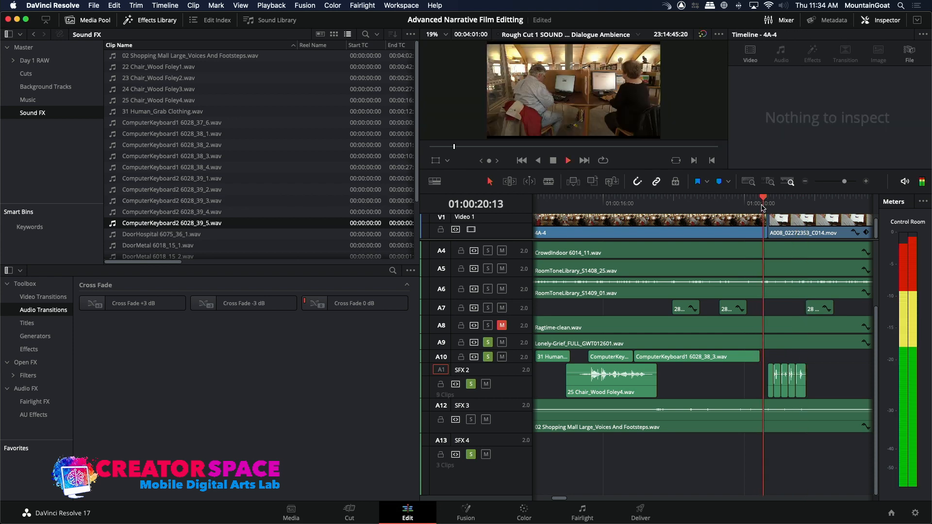
{"action": "key", "text": "space"}
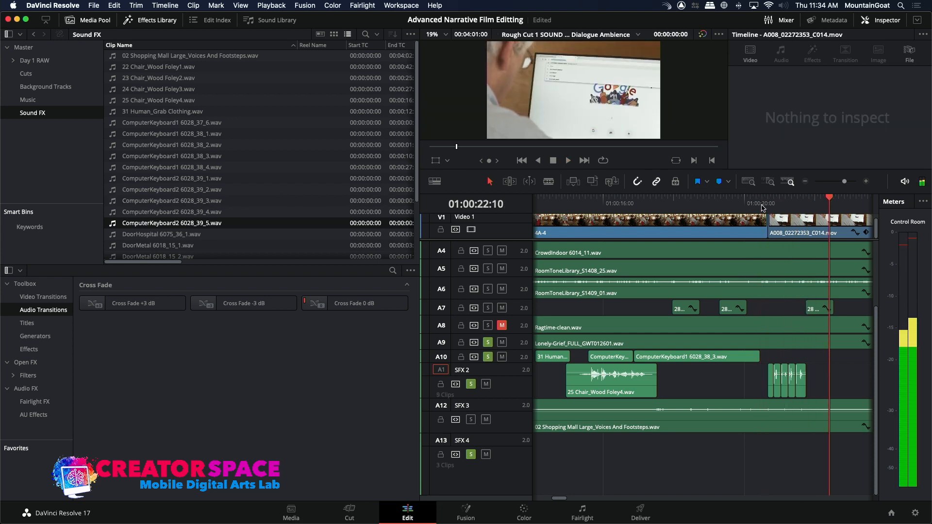
Copy the five keystroke clips on SFX 2 and paste them five times in succession from 01:00:21:19.
{"action": "left_click_drag", "start_coordinate": [764, 207], "coordinate": [808, 215]}
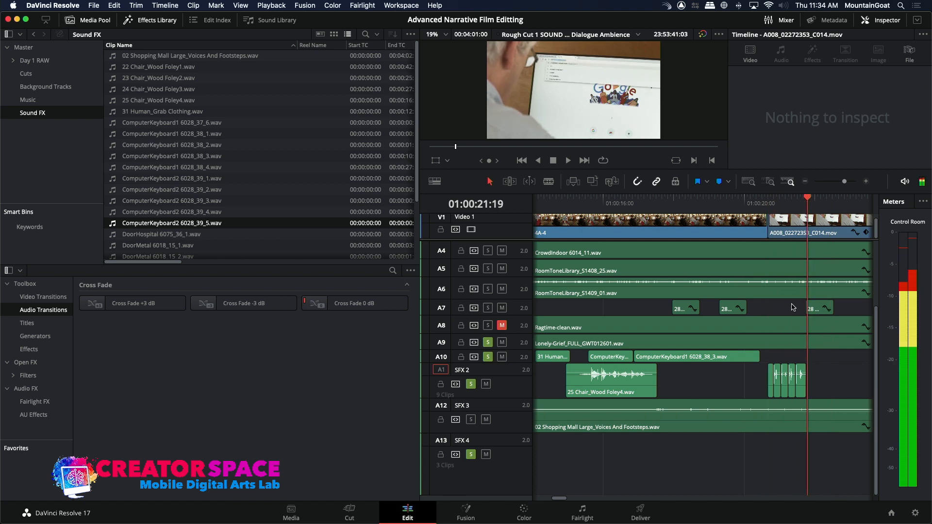
{"action": "left_click_drag", "start_coordinate": [758, 373], "coordinate": [800, 388]}
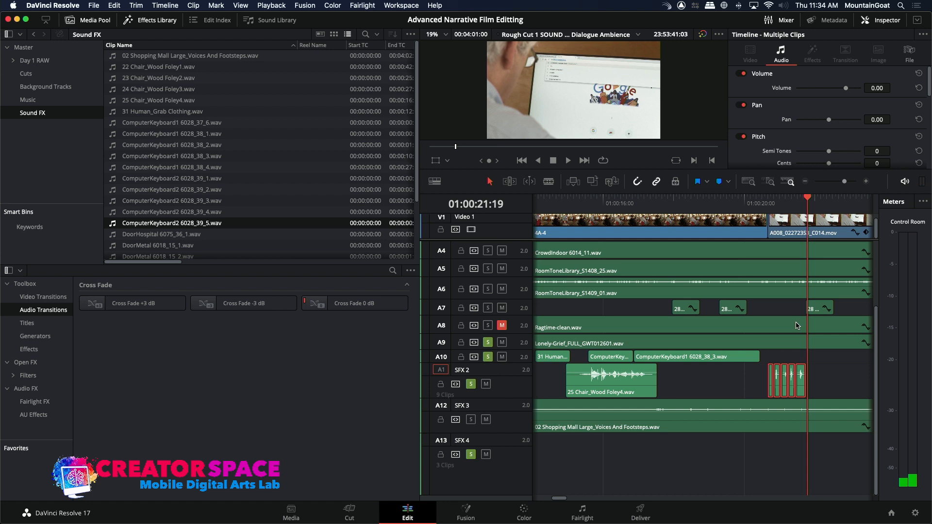
{"action": "key", "text": "super+v"}
{"action": "key", "text": "super+v"}
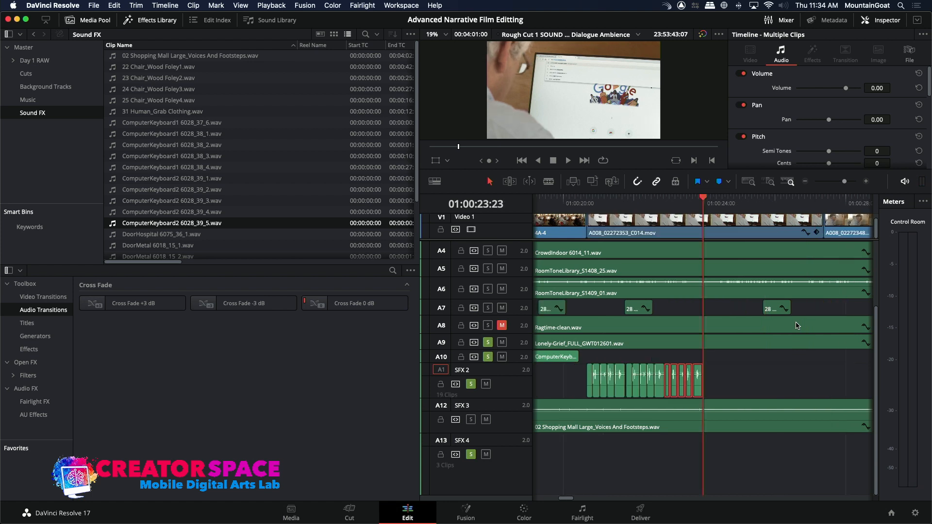
{"action": "key", "text": "super+v"}
{"action": "key", "text": "super+v"}
{"action": "key", "text": "super+v"}
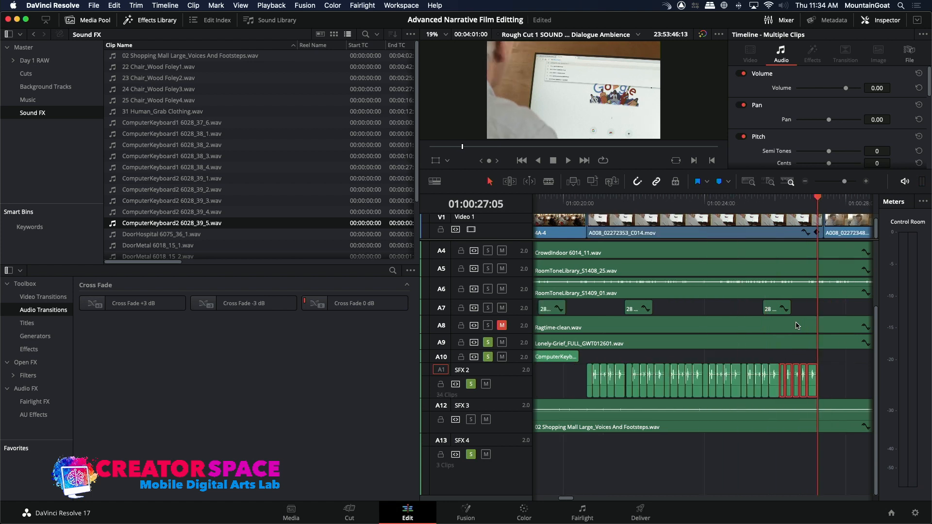
Play through all of A008_02272353_C014.mov to check the repeated keystrokes against the picture.
{"action": "left_click", "coordinate": [578, 206]}
{"action": "key", "text": "space"}
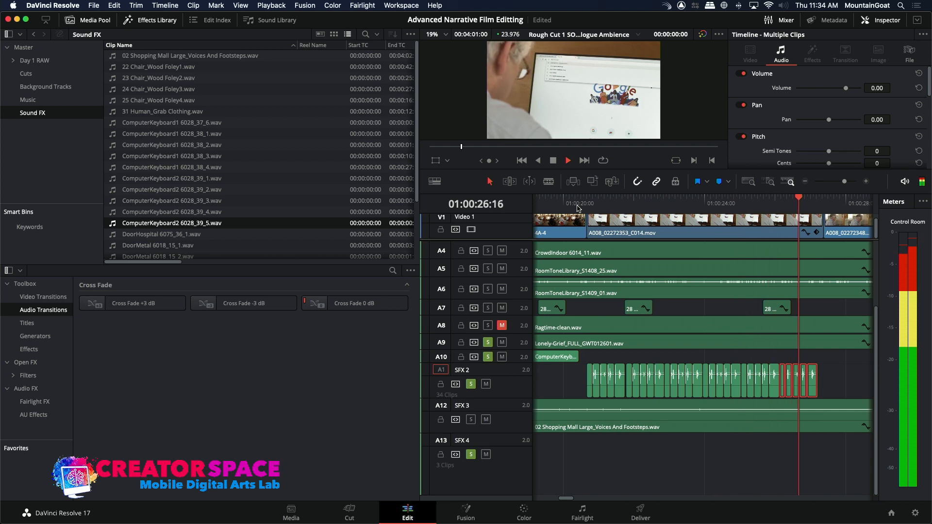
{"action": "key", "text": "space"}
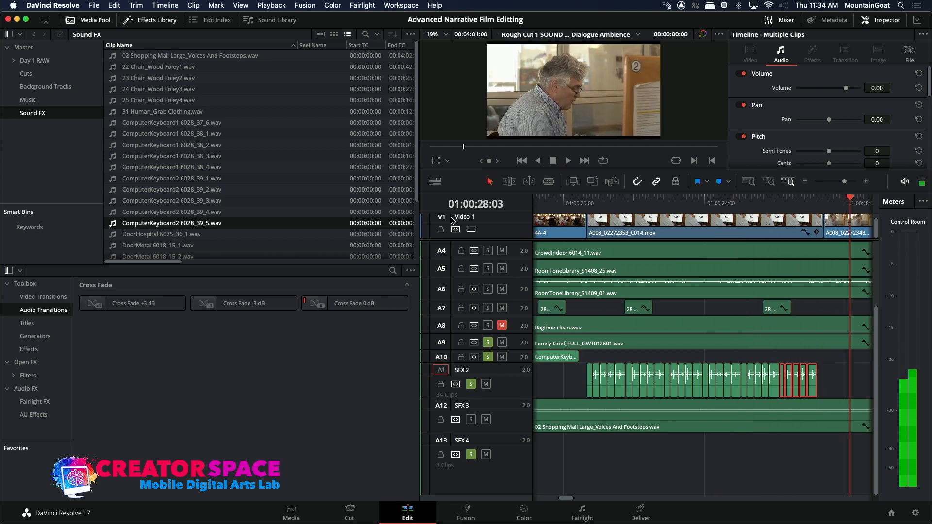
Audition ComputerKeyboard1 6028_38_2.wav through 6028_38_4.wav and ComputerKeyboard2 6028_39_1.wav and 6028_39_5.wav for other keyboard sounds.
{"action": "double_click", "coordinate": [112, 146]}
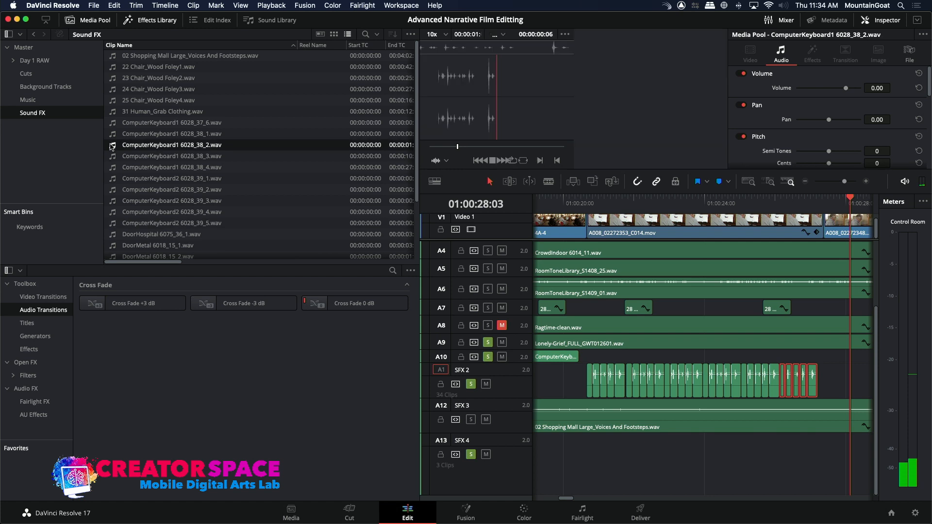
{"action": "key", "text": "space"}
{"action": "double_click", "coordinate": [111, 155]}
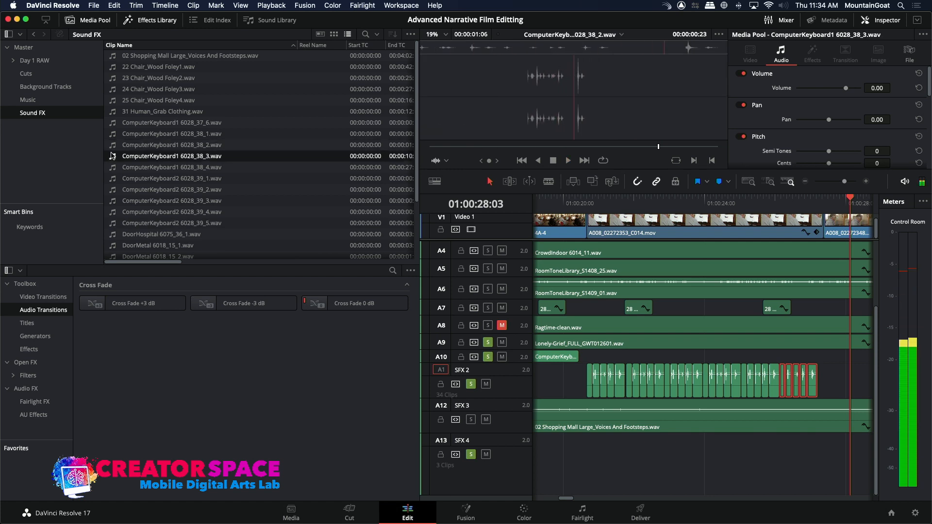
{"action": "key", "text": "space"}
{"action": "double_click", "coordinate": [111, 168]}
{"action": "key", "text": "space"}
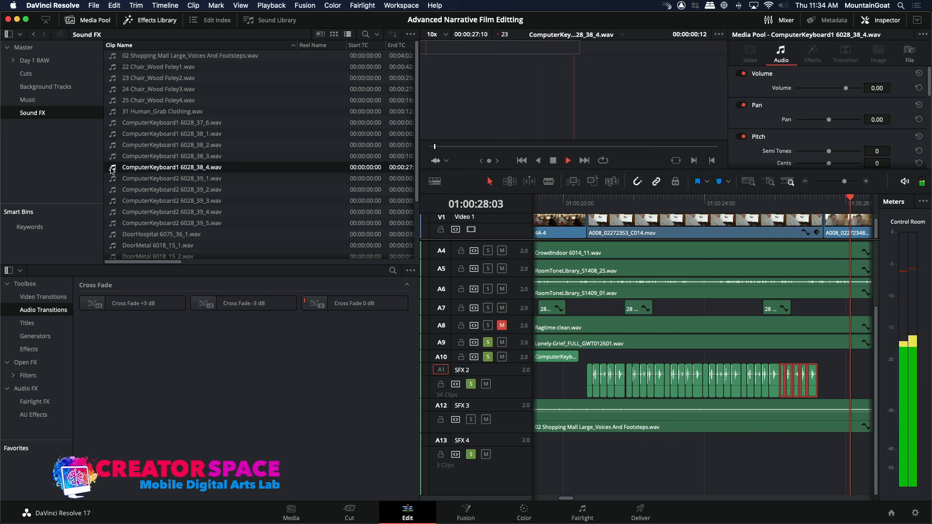
{"action": "double_click", "coordinate": [112, 179]}
{"action": "key", "text": "space"}
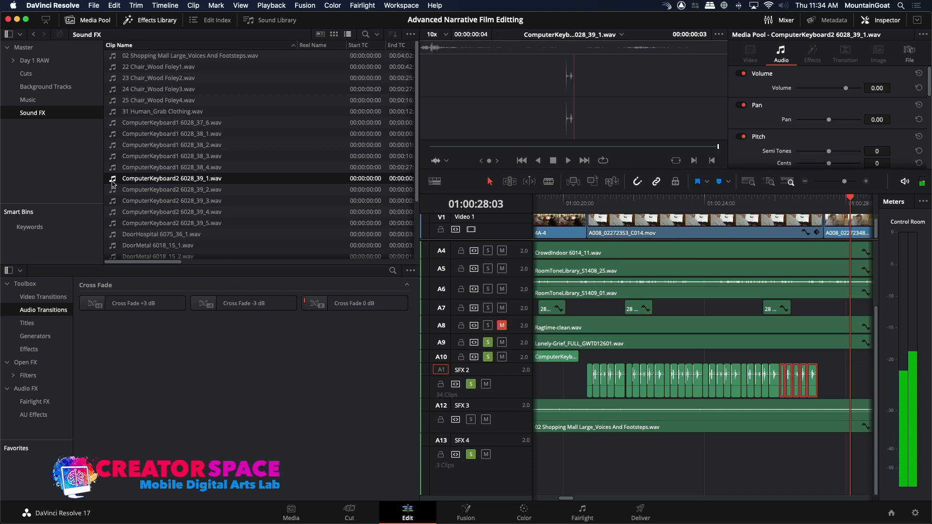
{"action": "double_click", "coordinate": [113, 223]}
{"action": "key", "text": "space"}
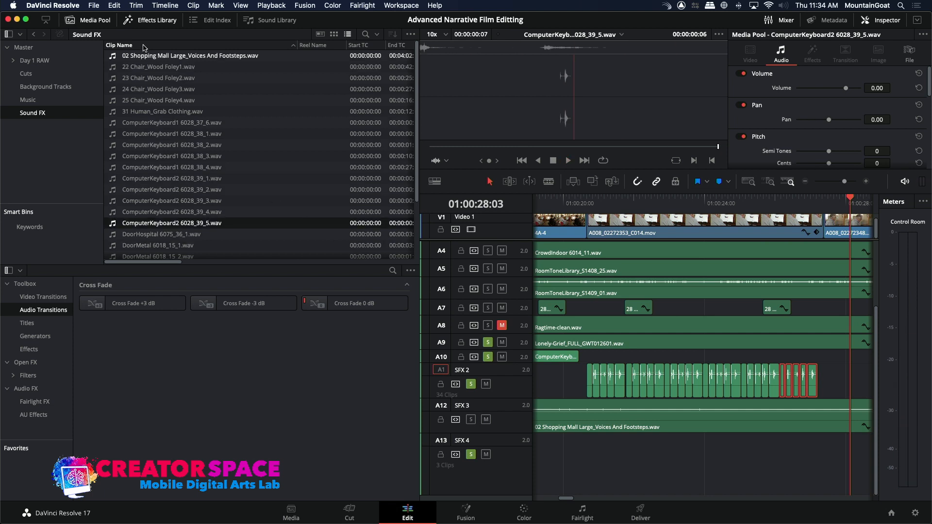
Import ComputerKeyboard2 6028_39_6.wav through 6028_39_9.wav and ComputerMouse 6028_42_1.wav through 6028_42_3.wav from DISC7 into the Sound FX bin.
{"action": "left_click", "coordinate": [95, 5]}
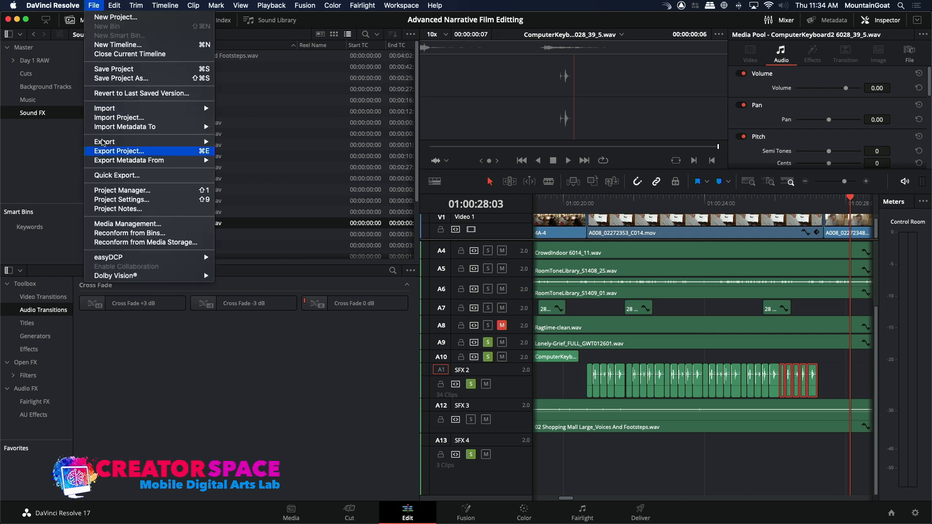
{"action": "mouse_move", "coordinate": [112, 112]}
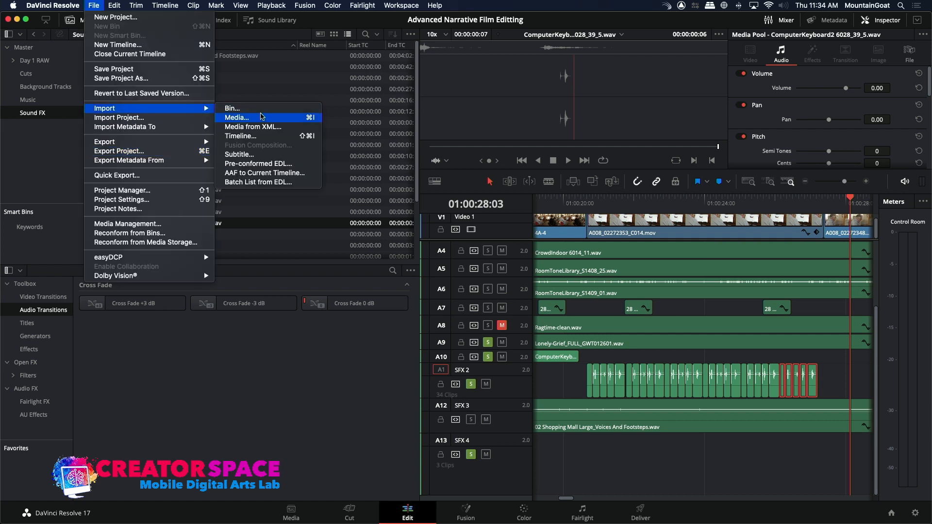
{"action": "left_click", "coordinate": [279, 118]}
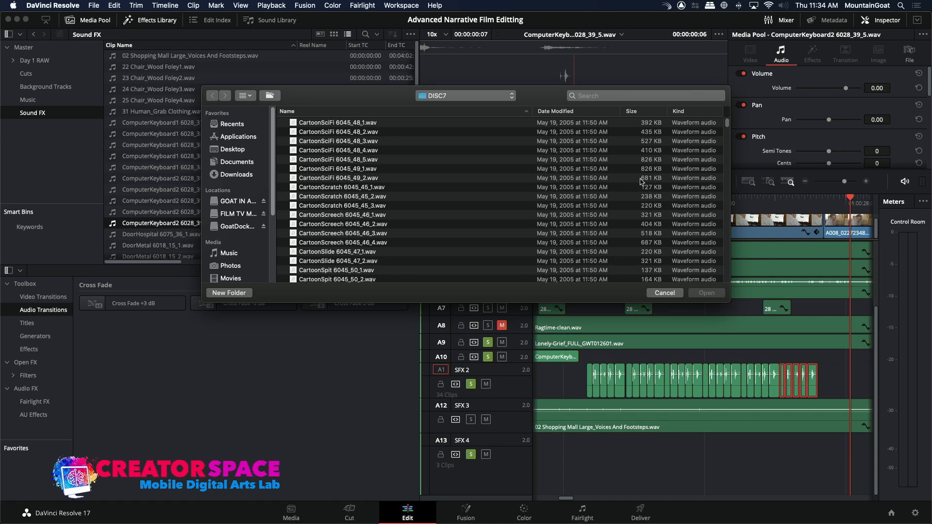
{"action": "left_click_drag", "start_coordinate": [727, 127], "coordinate": [720, 271]}
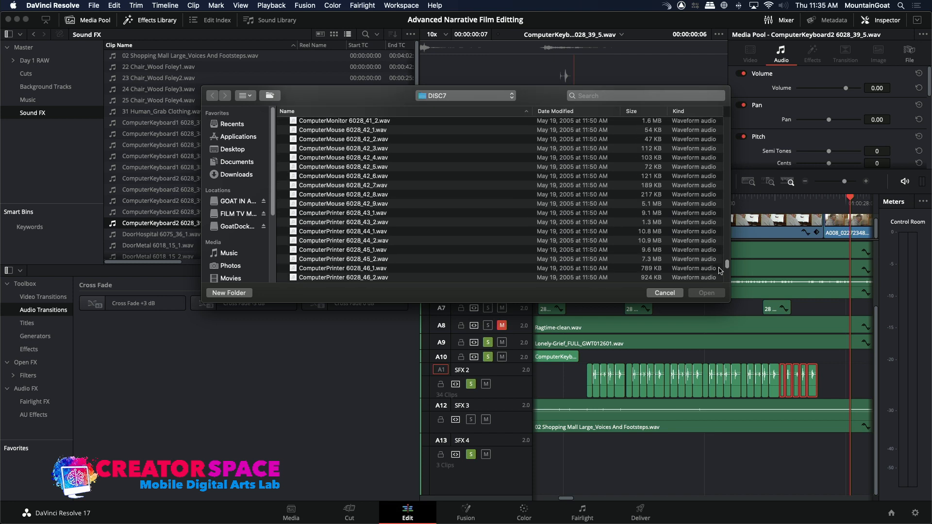
{"action": "scroll", "coordinate": [720, 267], "scroll_direction": "up", "scroll_amount": 4}
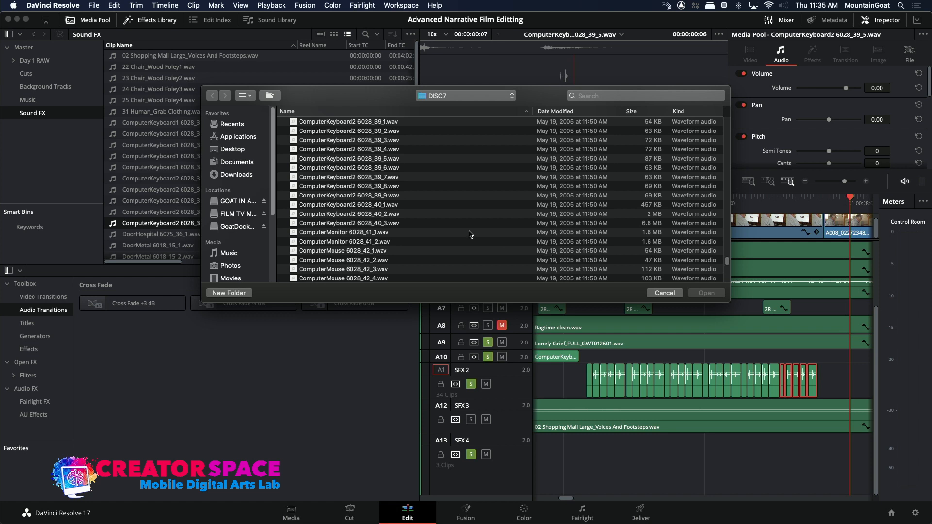
{"action": "left_click_drag", "start_coordinate": [397, 99], "coordinate": [432, 105]}
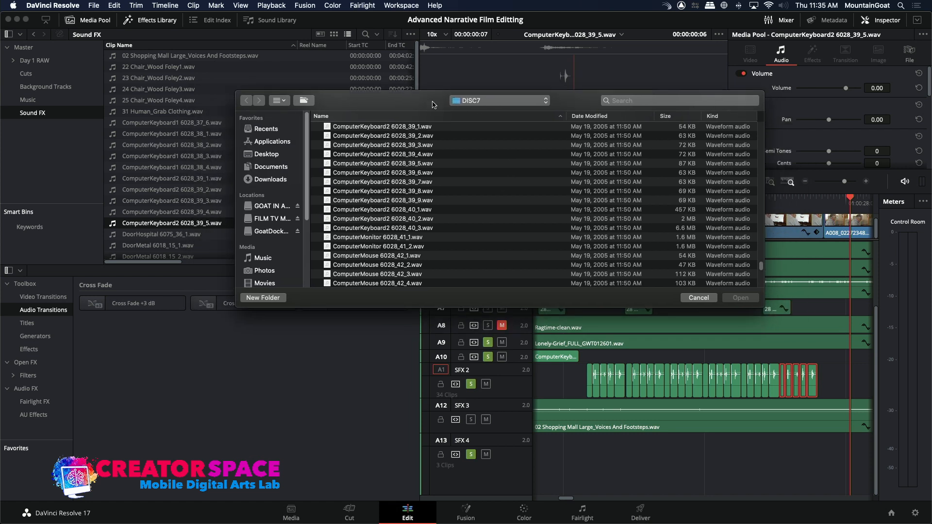
{"action": "left_click", "coordinate": [329, 173]}
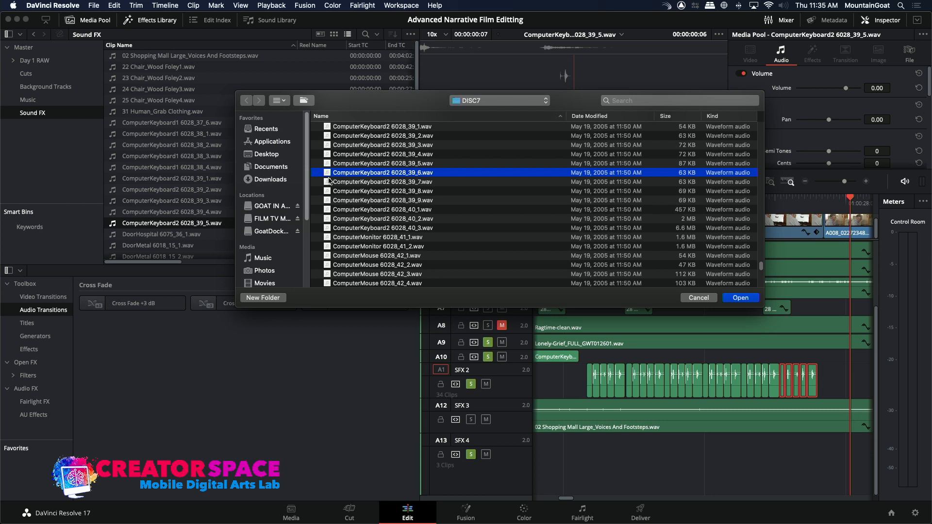
{"action": "left_click", "coordinate": [329, 181], "text": "shift"}
{"action": "left_click", "coordinate": [329, 190], "text": "shift"}
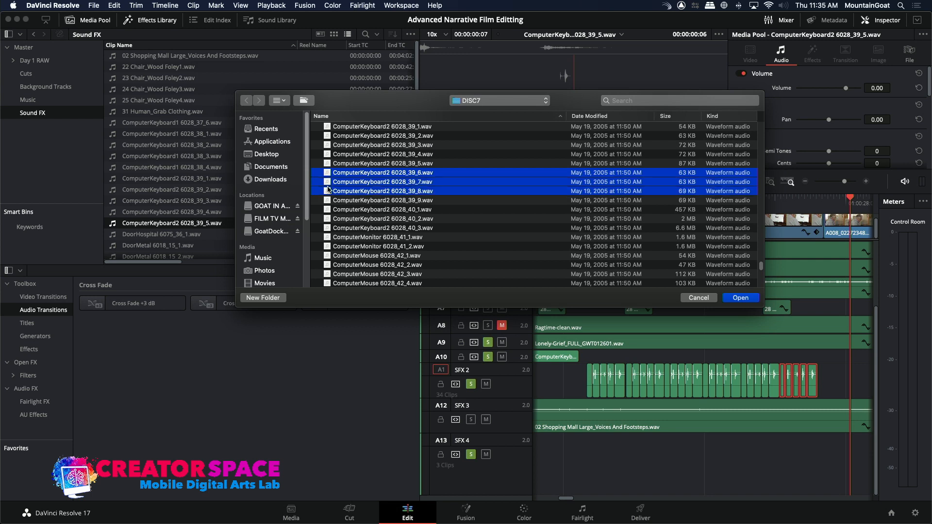
{"action": "left_click", "coordinate": [327, 200], "text": "shift"}
{"action": "left_click", "coordinate": [326, 255], "text": "super"}
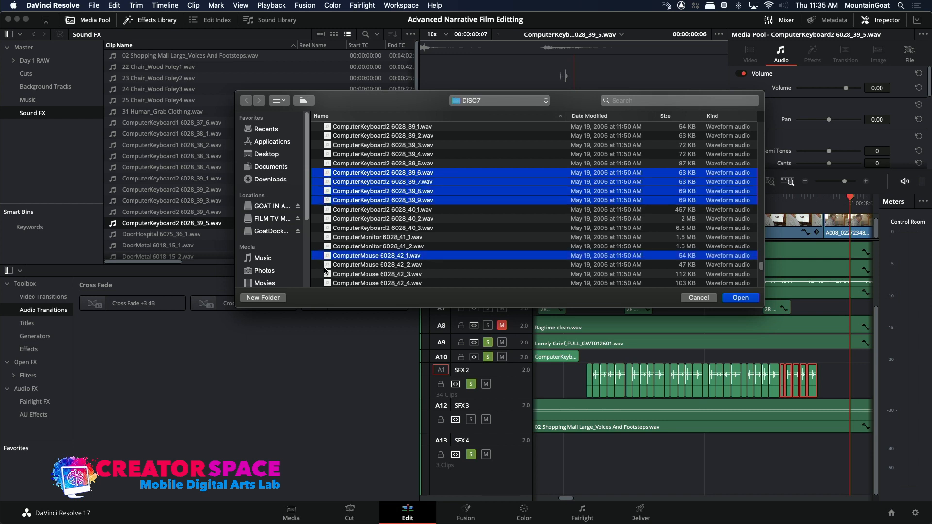
{"action": "left_click", "coordinate": [327, 264], "text": "super"}
{"action": "left_click", "coordinate": [328, 273], "text": "super"}
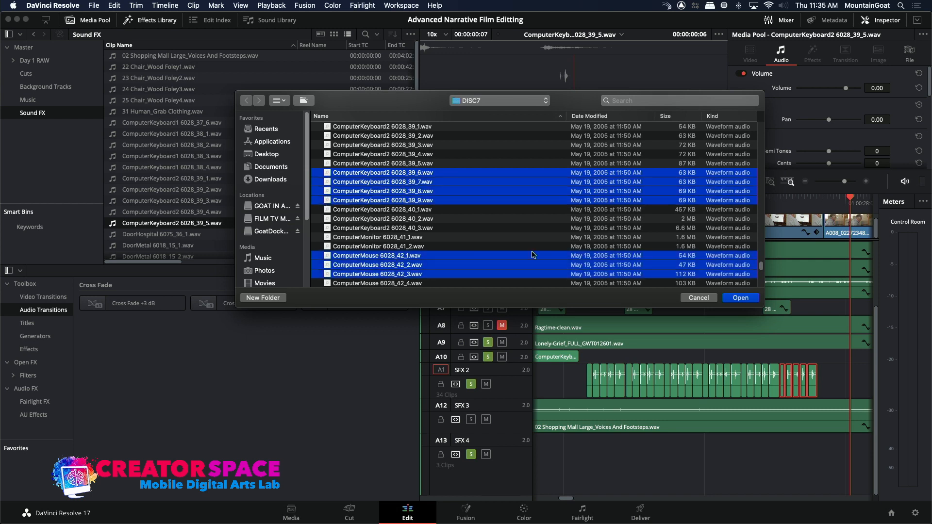
{"action": "left_click", "coordinate": [739, 298]}
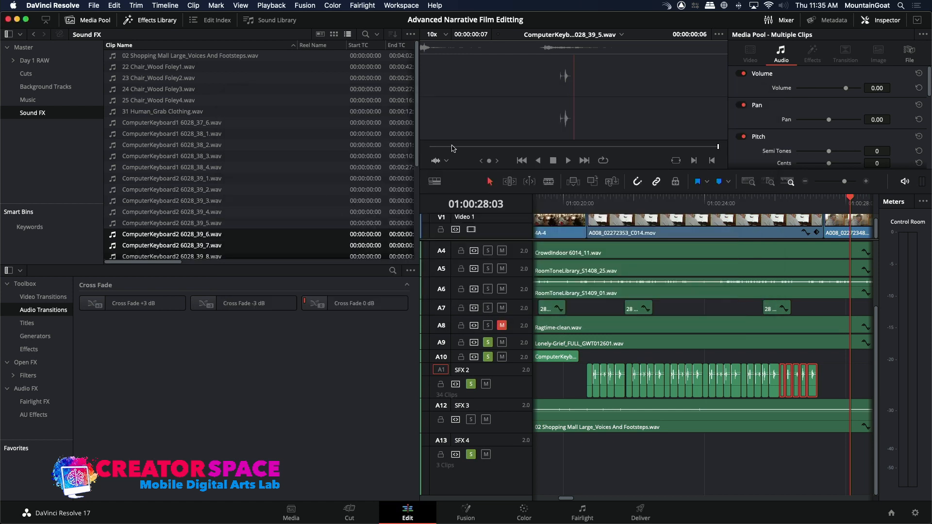
Overwrite the keystroke audio on SFX 2 at 01:00:23:01 with ComputerKeyboard2 6028_39_6.wav.
{"action": "scroll", "coordinate": [416, 145], "scroll_direction": "down", "scroll_amount": 3}
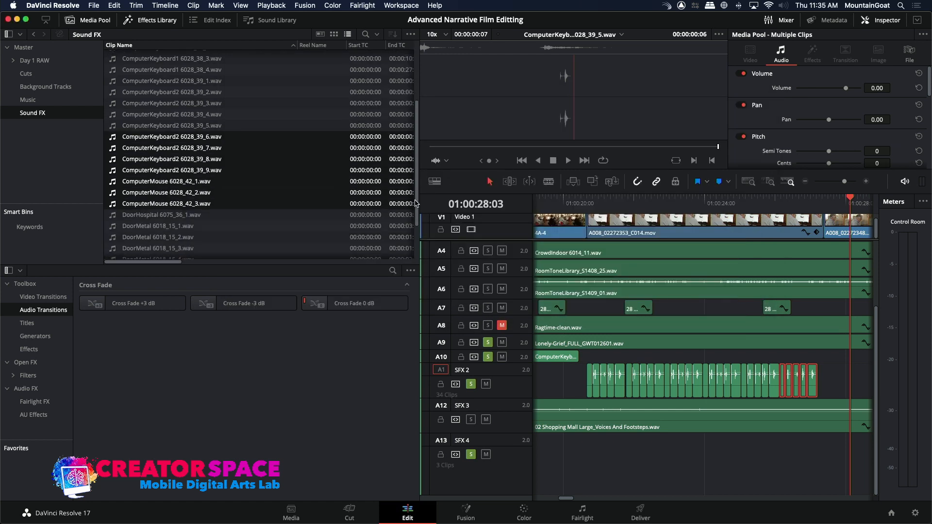
{"action": "left_click", "coordinate": [149, 115]}
{"action": "left_click", "coordinate": [113, 138]}
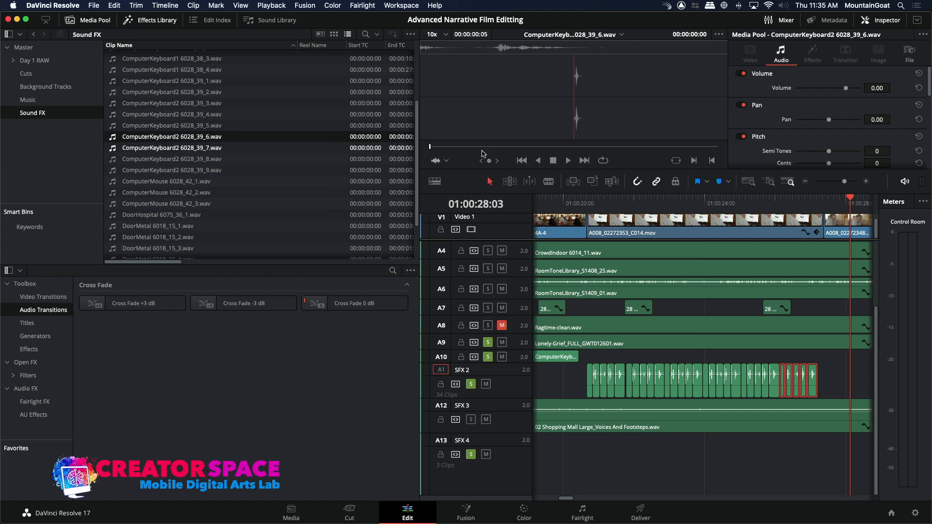
{"action": "left_click", "coordinate": [670, 200]}
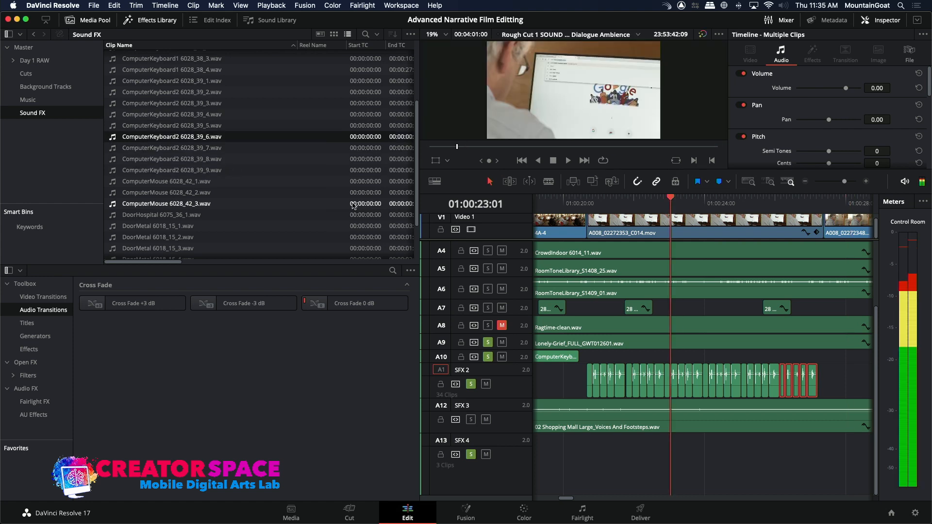
{"action": "key", "text": "space"}
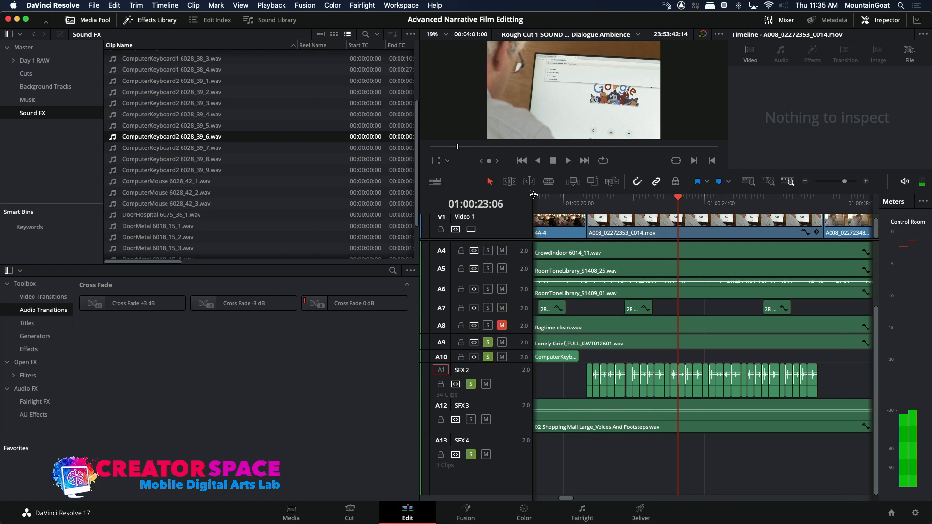
Overwrite the keystroke audio on SFX 2 at 01:00:22:04 with ComputerKeyboard2 6028_39_7.wav.
{"action": "left_click", "coordinate": [143, 152]}
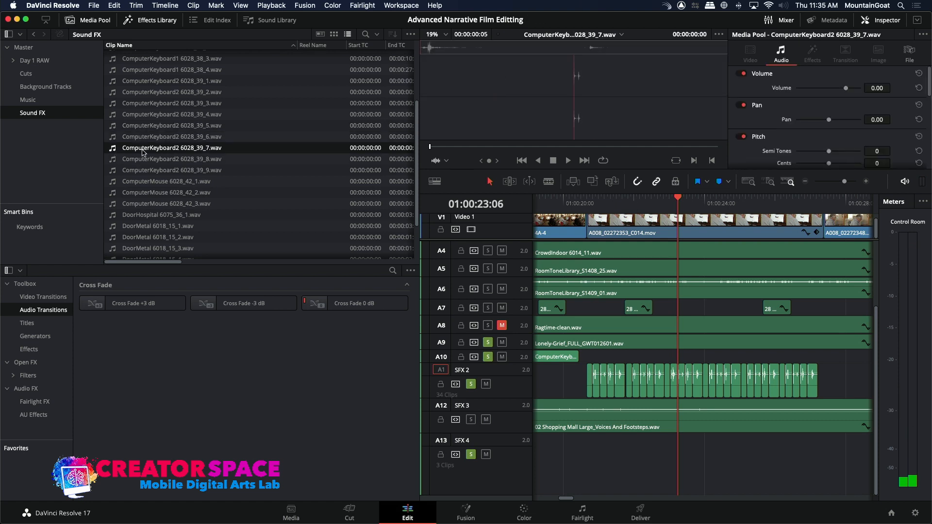
{"action": "left_click", "coordinate": [639, 204]}
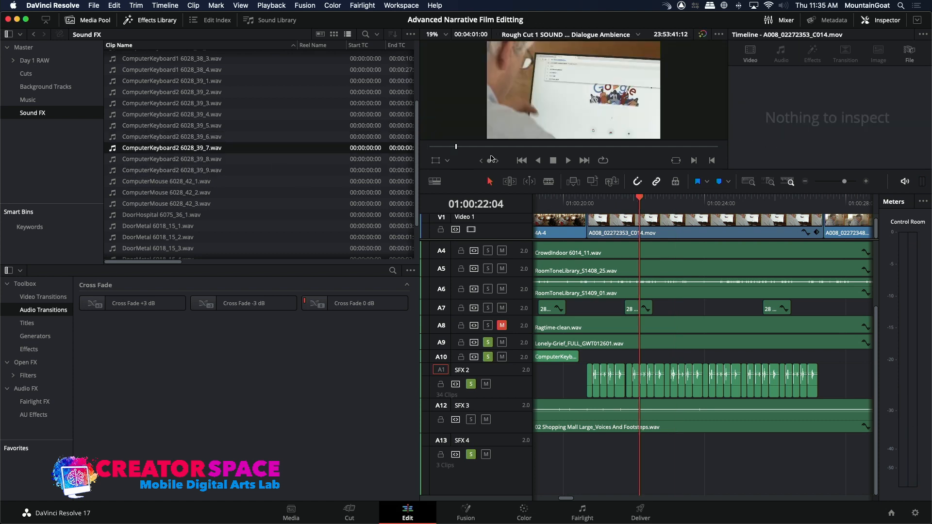
{"action": "key", "text": "space"}
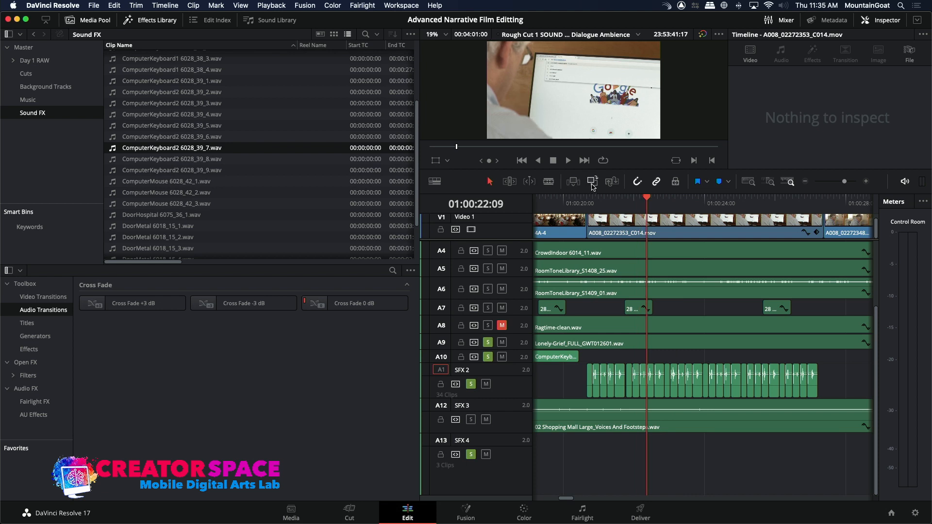
Overwrite the keystroke audio on SFX 2 at 01:00:24:18 with another copy of ComputerKeyboard2 6028_39_7.wav.
{"action": "left_click", "coordinate": [693, 204]}
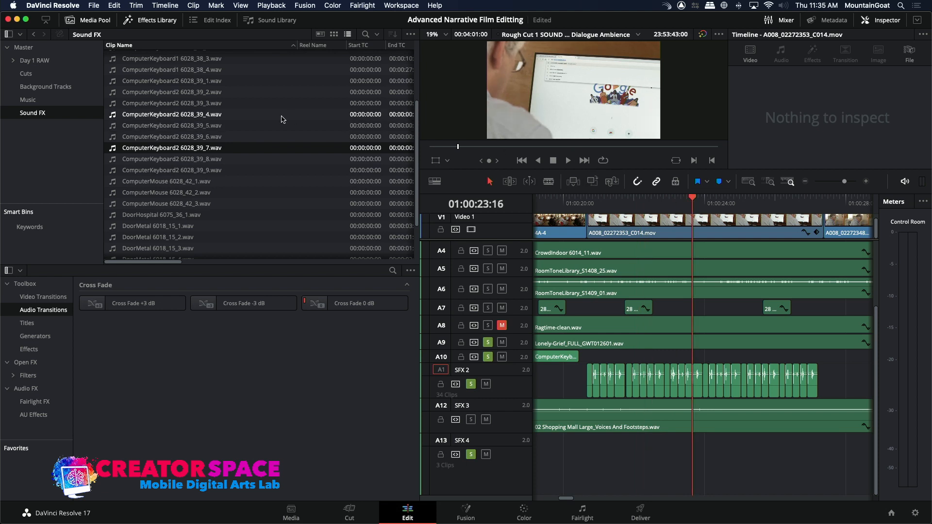
{"action": "left_click", "coordinate": [112, 149]}
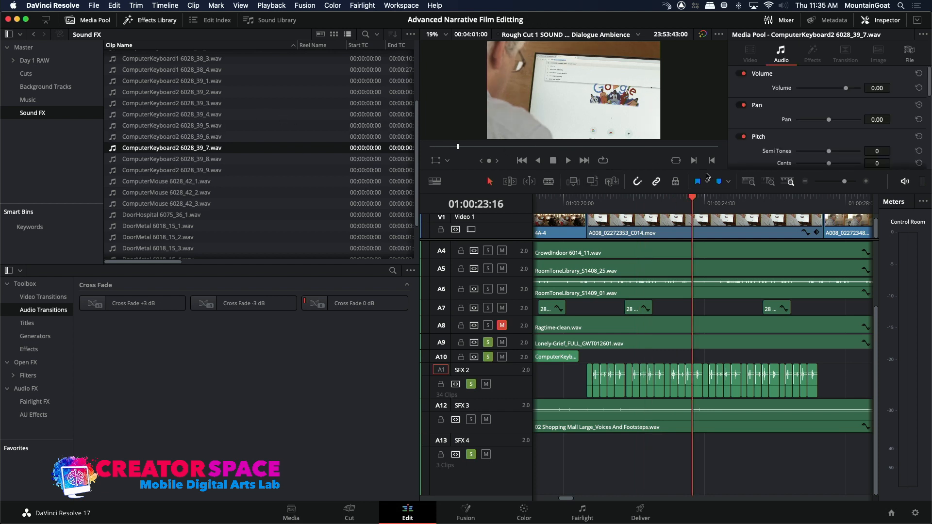
{"action": "left_click", "coordinate": [730, 207]}
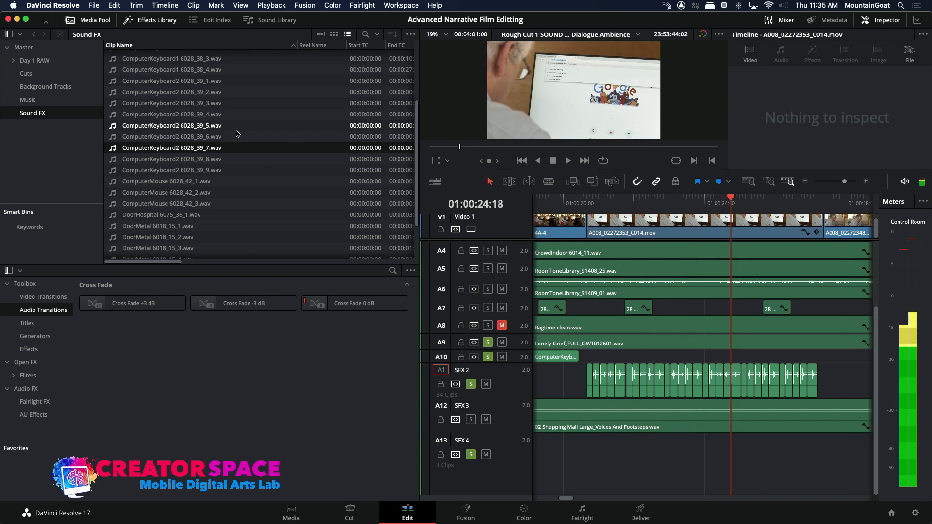
{"action": "left_click", "coordinate": [116, 148]}
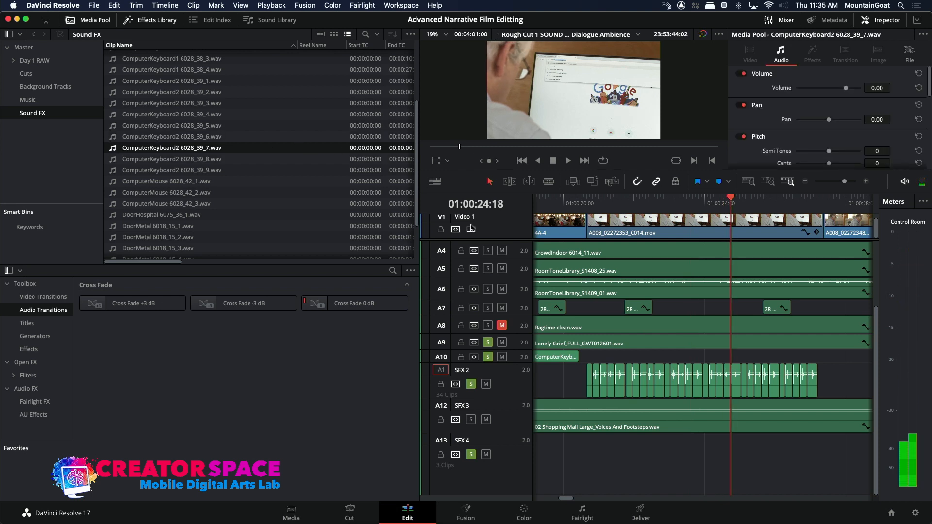
{"action": "left_click", "coordinate": [596, 185]}
Overwrite the SFX 2 keystrokes at 01:00:21:18 and 01:00:26:12 with ComputerKeyboard2 6028_39_7.wav.
{"action": "left_click_drag", "start_coordinate": [677, 200], "coordinate": [621, 208]}
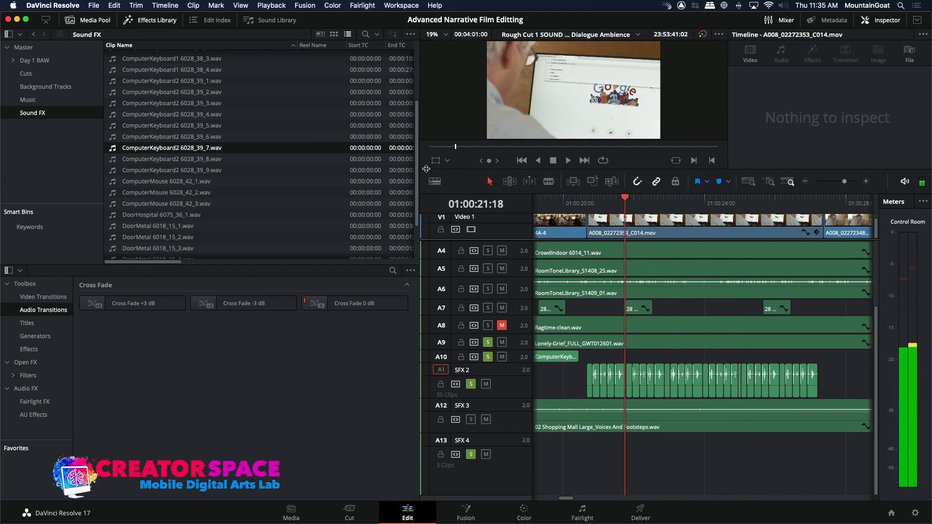
{"action": "left_click", "coordinate": [596, 180]}
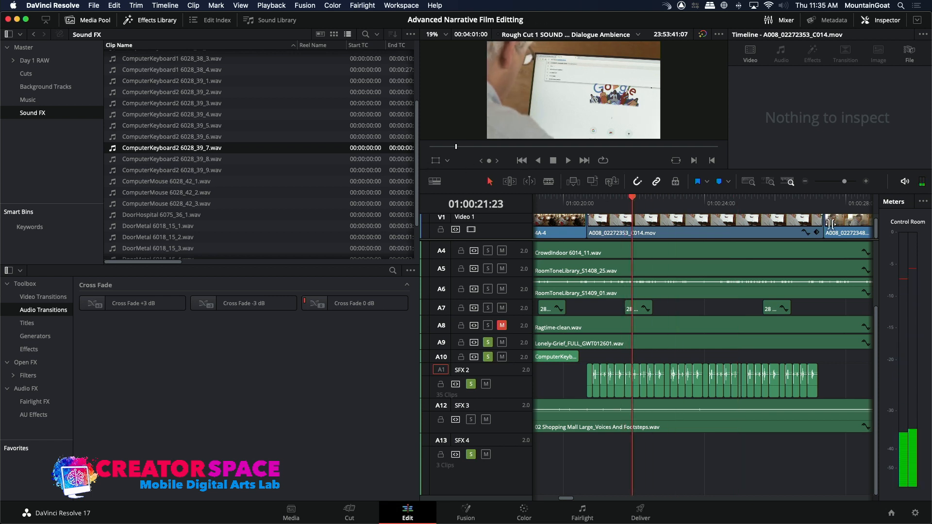
{"action": "left_click", "coordinate": [790, 209]}
{"action": "left_click_drag", "start_coordinate": [791, 209], "coordinate": [792, 210]}
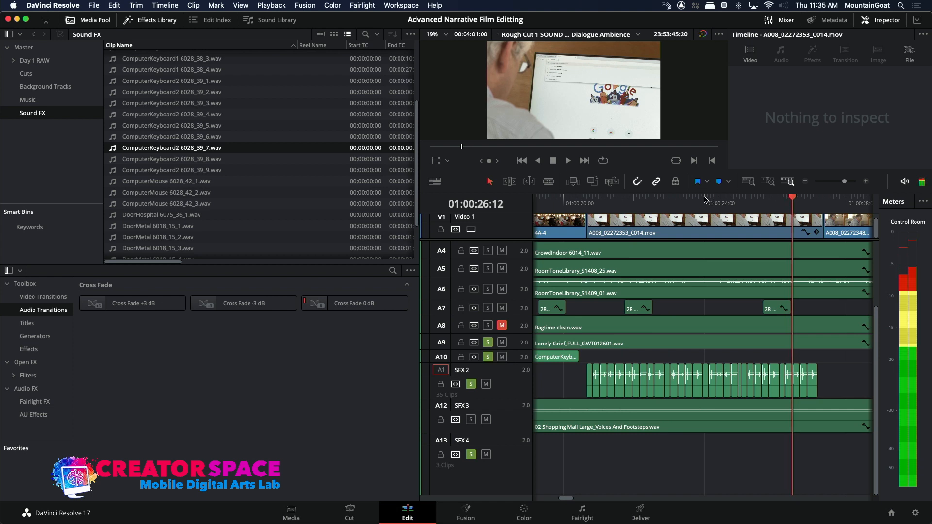
{"action": "left_click", "coordinate": [593, 181]}
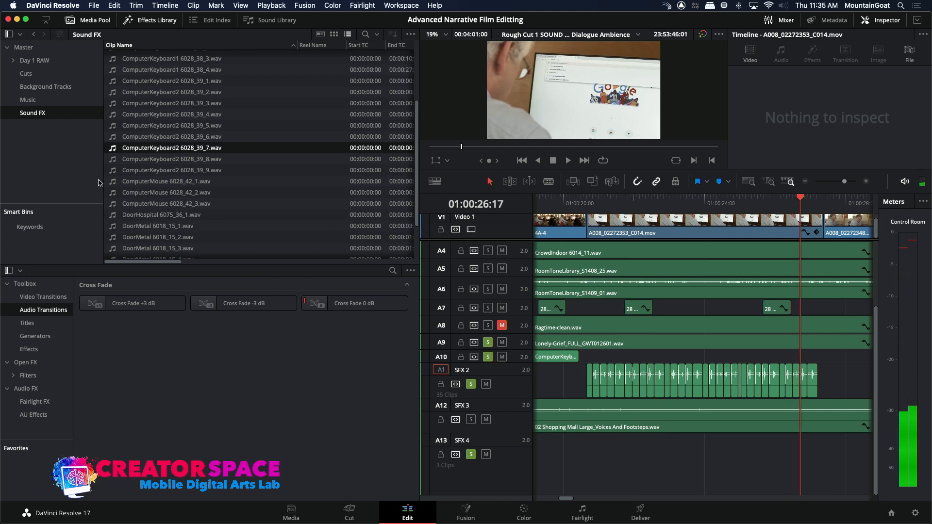
Overwrite the SFX 2 keystrokes at 01:00:26:17, 01:00:24:18 and 01:00:21:11 with ComputerKeyboard2 6028_39_8.wav.
{"action": "left_click", "coordinate": [113, 160]}
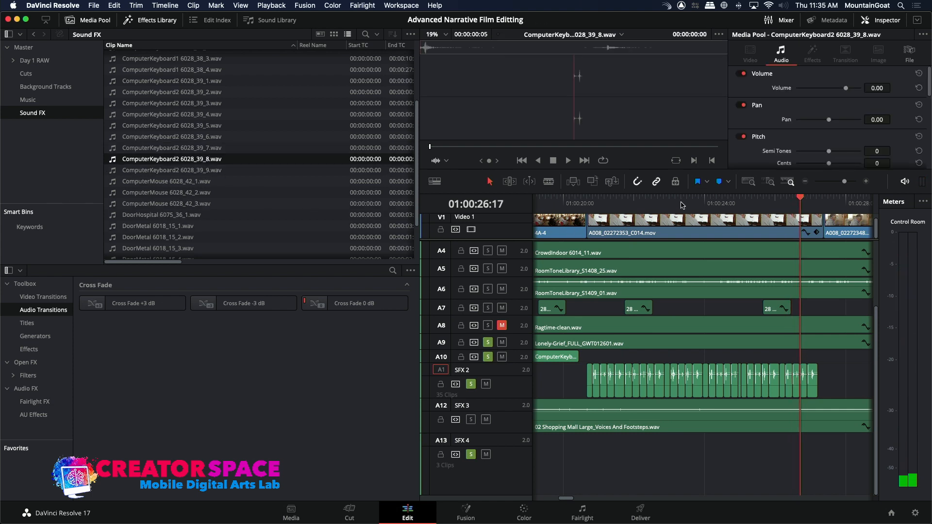
{"action": "left_click", "coordinate": [593, 182]}
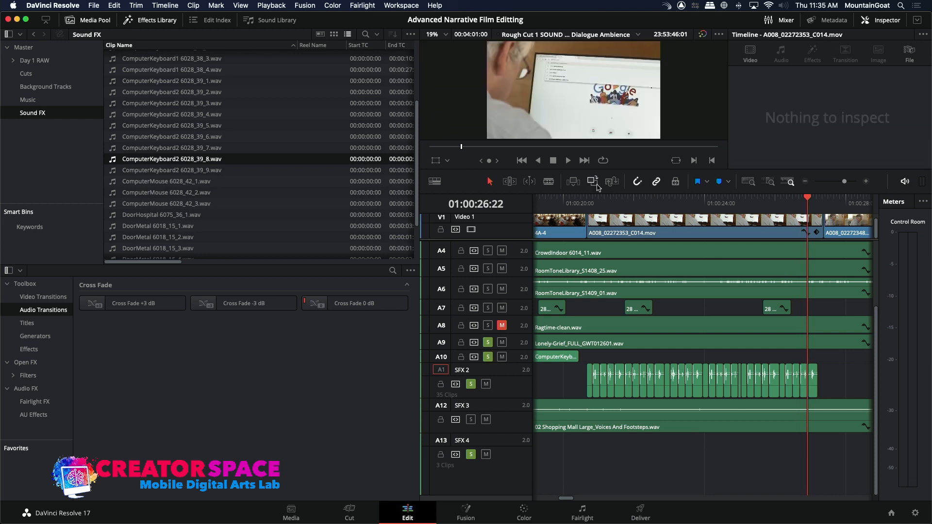
{"action": "left_click_drag", "start_coordinate": [732, 211], "coordinate": [728, 209]}
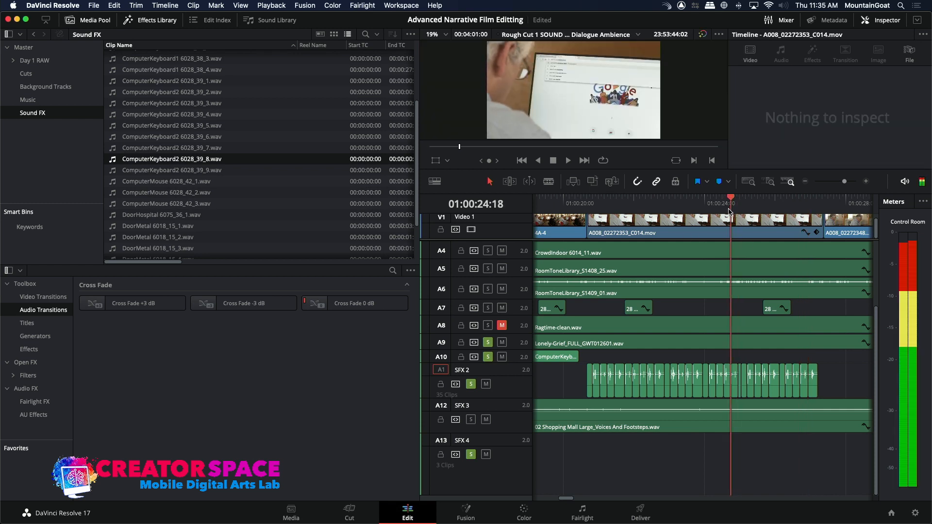
{"action": "key", "text": "space"}
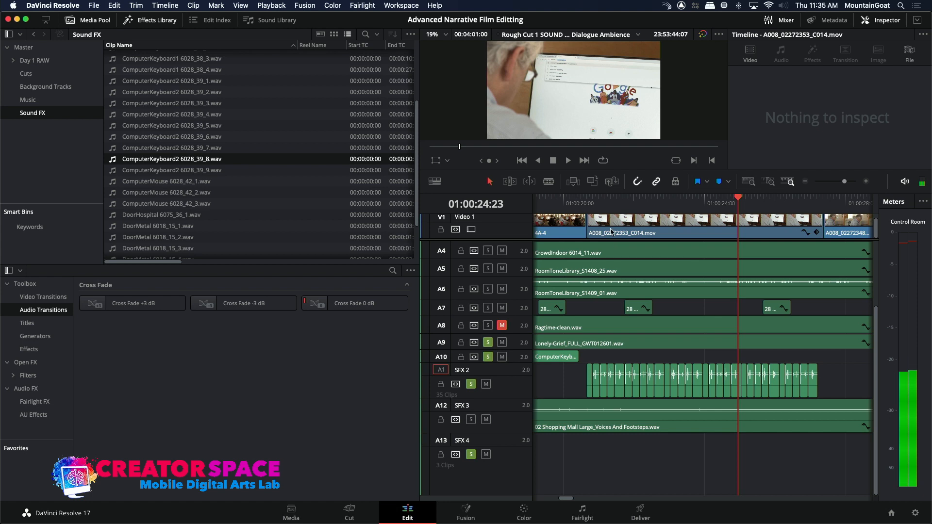
{"action": "left_click_drag", "start_coordinate": [612, 212], "coordinate": [615, 213]}
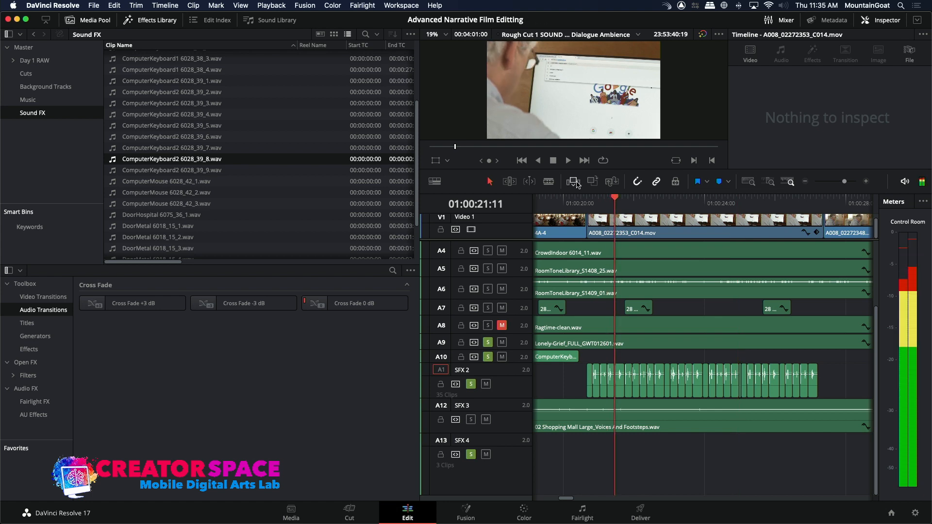
{"action": "left_click", "coordinate": [591, 182]}
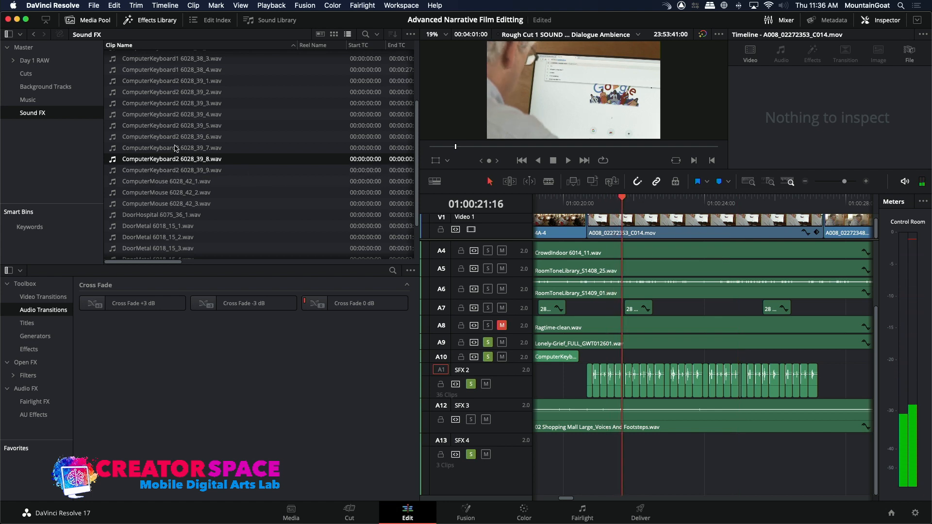
Vary more SFX 2 keystrokes with ComputerKeyboard2 6028_39_9.wav, including copies overwritten at 01:00:27:05 and 01:00:20:11.
{"action": "left_click", "coordinate": [118, 171]}
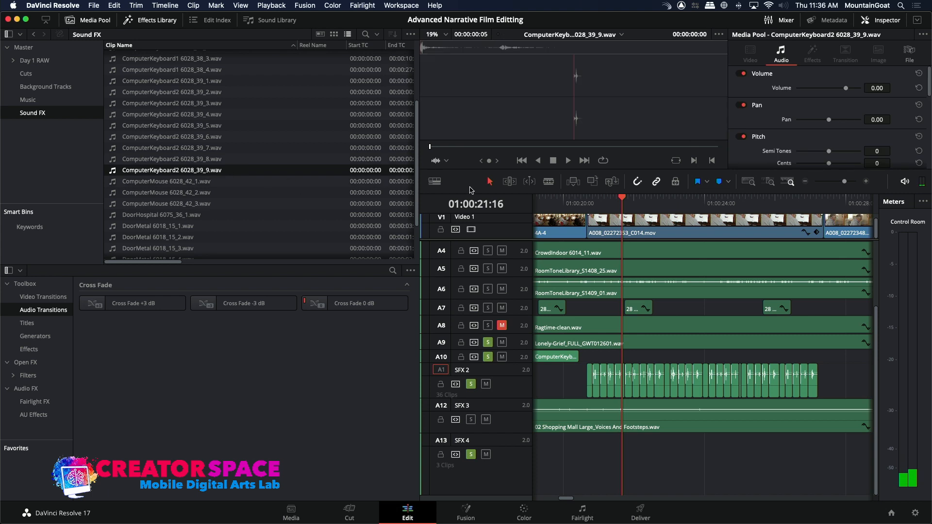
{"action": "left_click", "coordinate": [663, 210]}
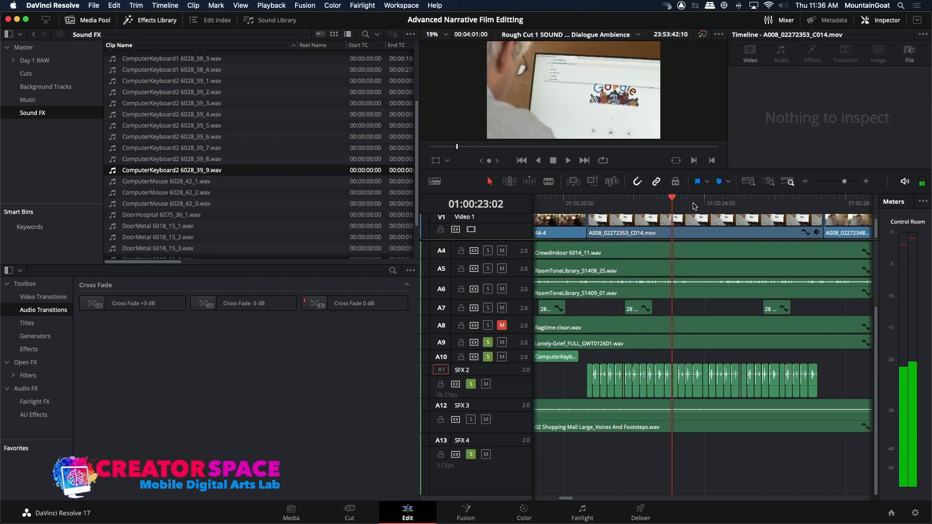
{"action": "left_click", "coordinate": [709, 206]}
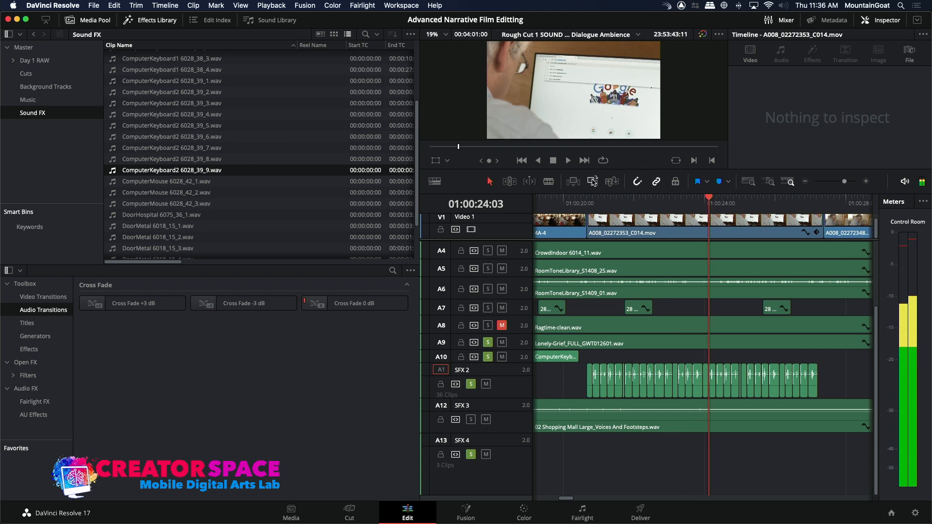
{"action": "left_click_drag", "start_coordinate": [790, 205], "coordinate": [815, 208]}
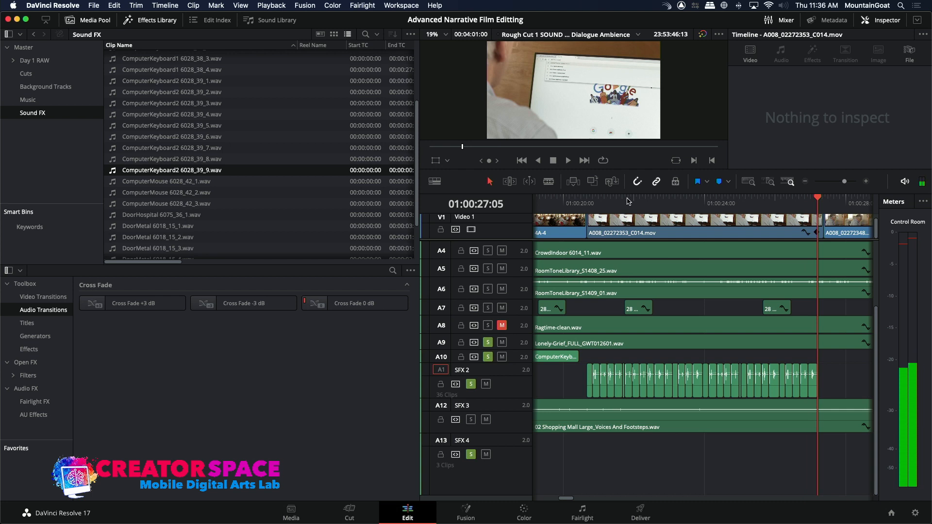
{"action": "left_click", "coordinate": [592, 182]}
{"action": "left_click", "coordinate": [580, 209]}
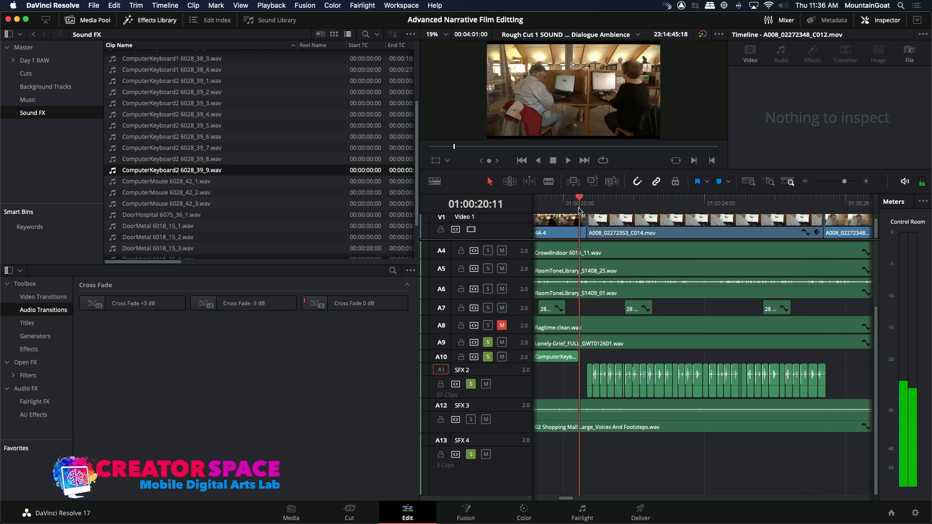
{"action": "left_click", "coordinate": [592, 182]}
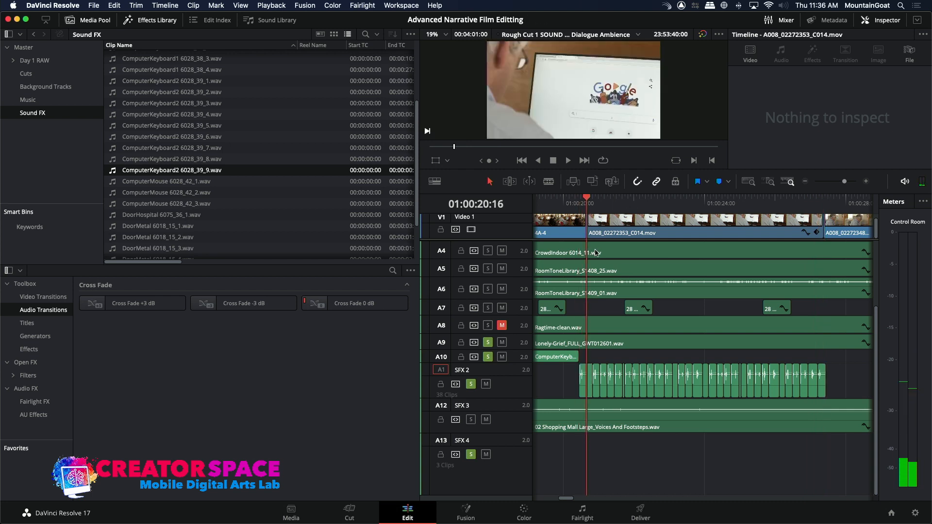
Play back the SFX 2 keystrokes and delete one near 01:00:23 and one near 01:00:22 to leave pauses in the typing.
{"action": "left_click", "coordinate": [804, 182]}
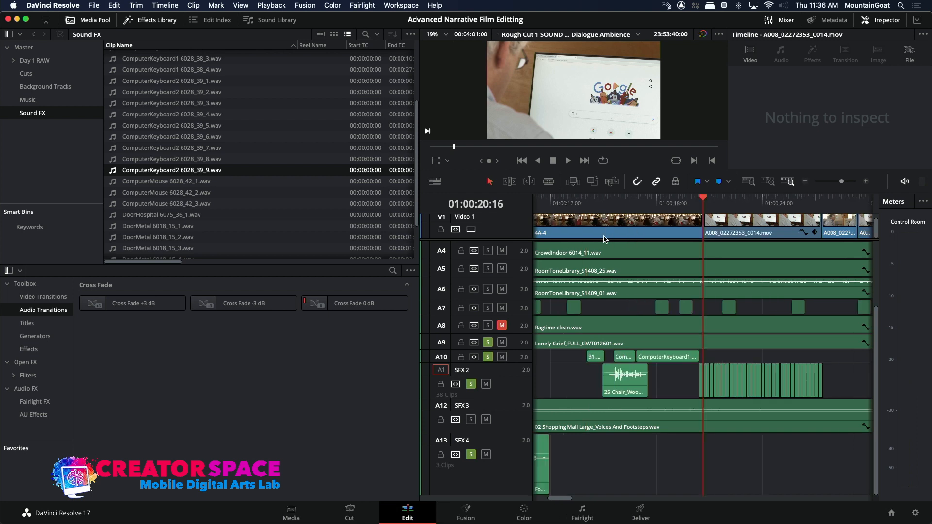
{"action": "left_click", "coordinate": [685, 208]}
{"action": "key", "text": "space"}
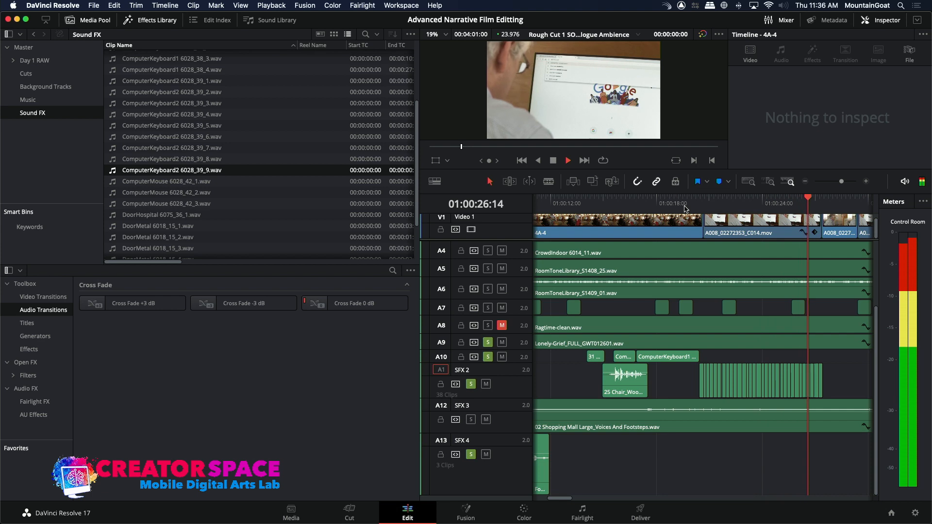
{"action": "key", "text": "space"}
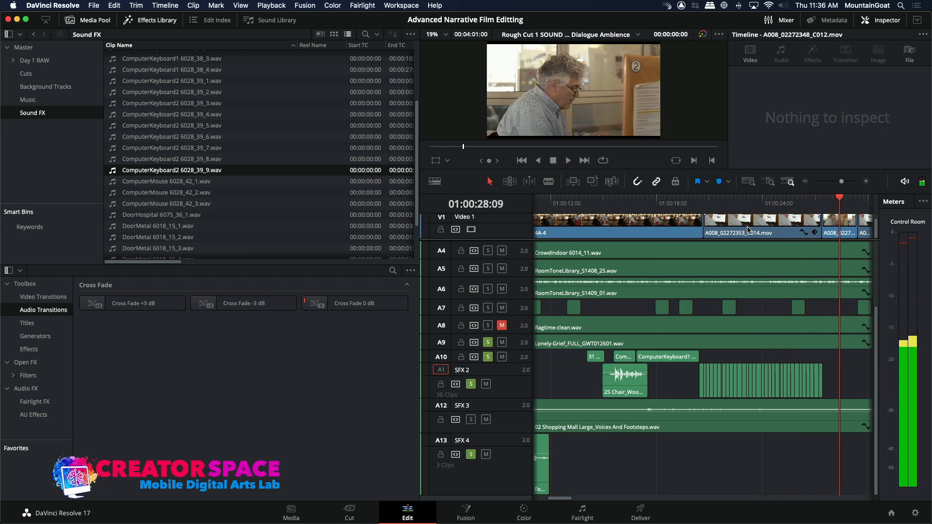
{"action": "left_click", "coordinate": [811, 204]}
{"action": "key", "text": "space"}
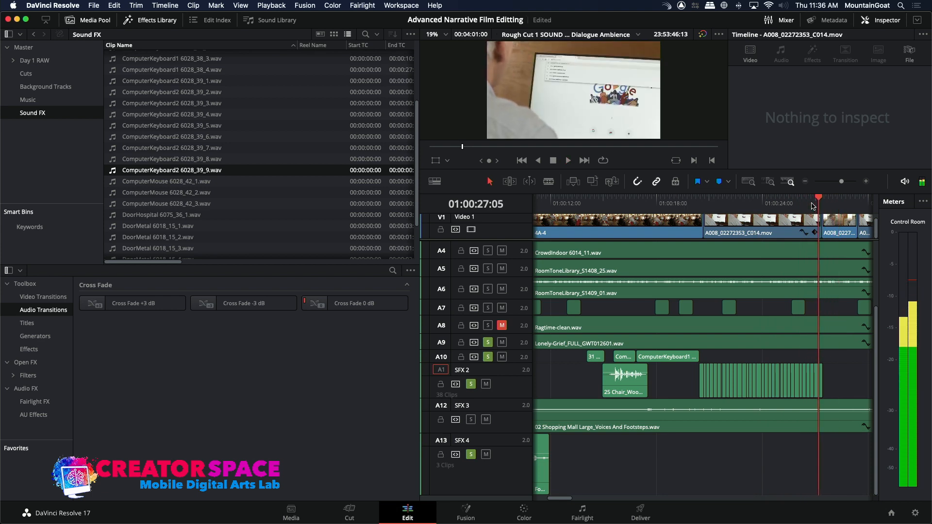
{"action": "left_click", "coordinate": [740, 392]}
{"action": "key", "text": "BackSpace"}
{"action": "left_click", "coordinate": [725, 392]}
{"action": "key", "text": "BackSpace"}
Delete four more single keystrokes on SFX 2, near 01:00:24, 01:00:25:12, 01:00:27 and 01:00:21.
{"action": "left_click", "coordinate": [765, 391]}
{"action": "key", "text": "BackSpace"}
{"action": "left_click", "coordinate": [788, 389]}
{"action": "key", "text": "BackSpace"}
{"action": "left_click", "coordinate": [814, 391]}
{"action": "key", "text": "BackSpace"}
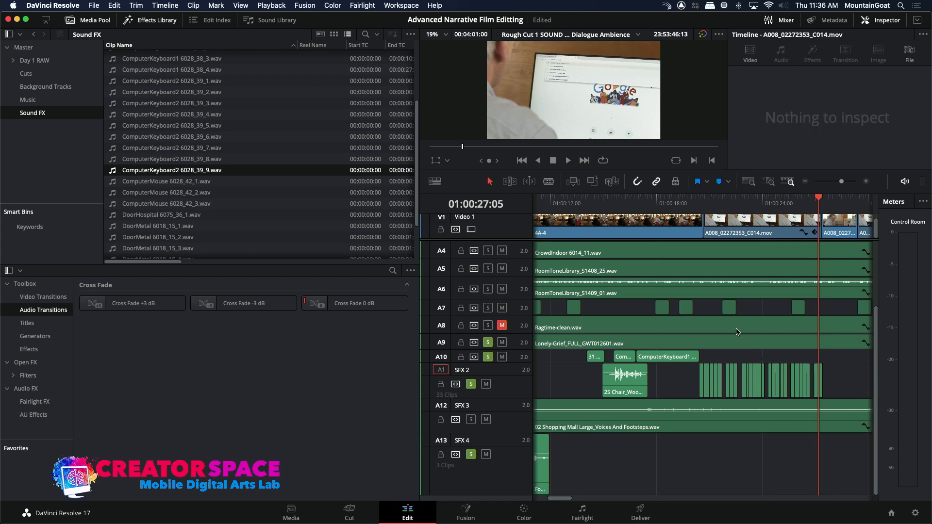
{"action": "left_click", "coordinate": [712, 384]}
{"action": "key", "text": "BackSpace"}
Review the typing rhythm and delete three further SFX 2 keystrokes, near 01:00:25, 01:00:26 and 01:00:23:12.
{"action": "left_click", "coordinate": [694, 213]}
{"action": "key", "text": "space"}
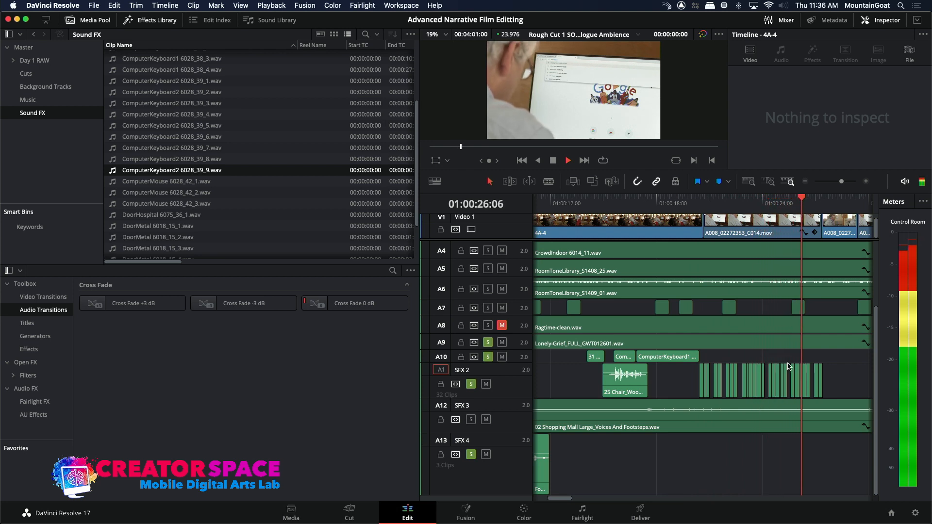
{"action": "key", "text": "space"}
{"action": "left_click", "coordinate": [776, 386]}
{"action": "key", "text": "BackSpace"}
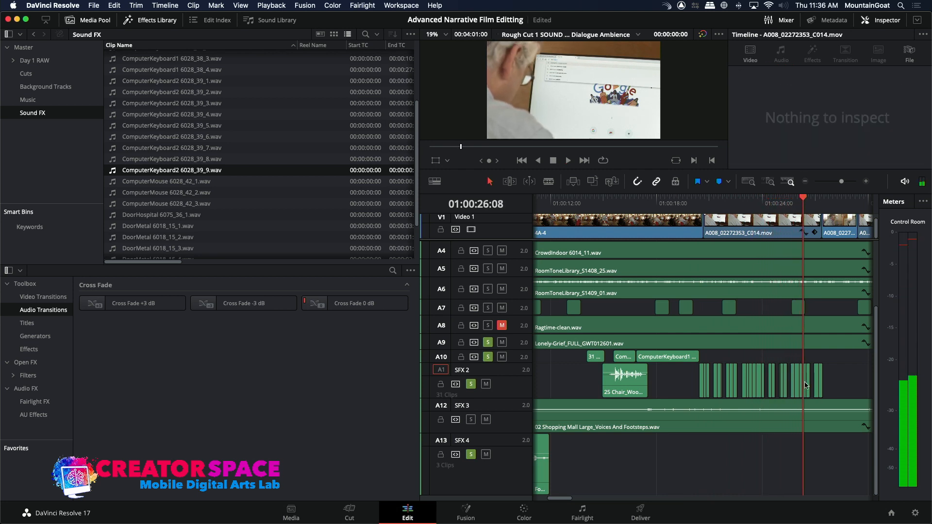
{"action": "left_click", "coordinate": [800, 383]}
{"action": "key", "text": "BackSpace"}
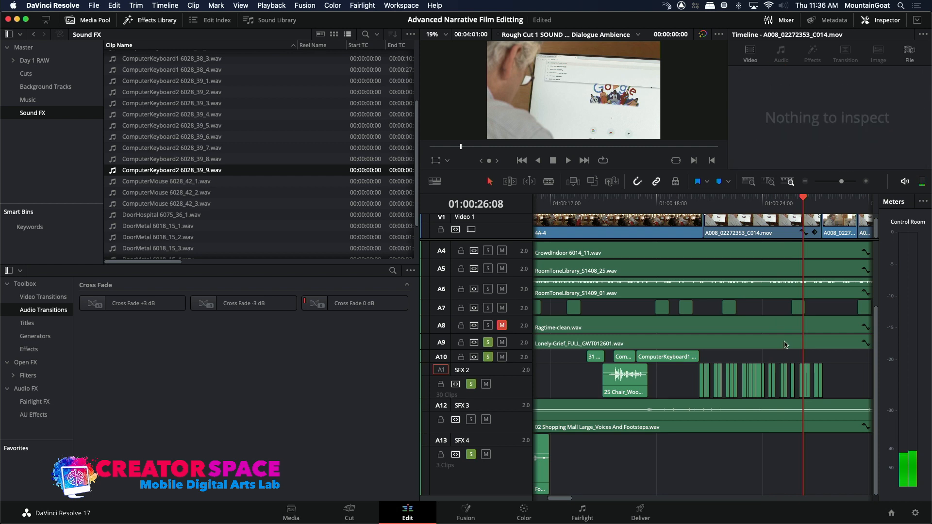
{"action": "left_click", "coordinate": [751, 386]}
{"action": "key", "text": "BackSpace"}
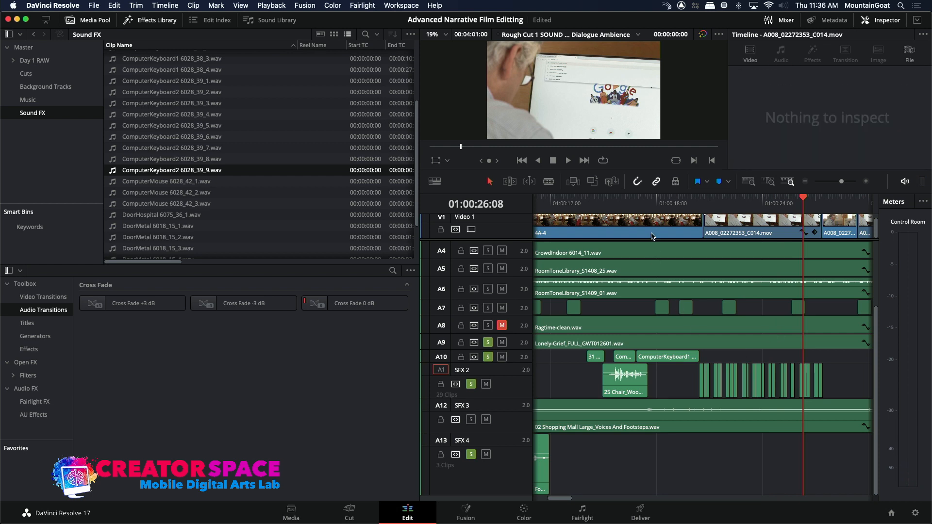
Review the thinned-out keystroke run on SFX 2, copy all of it and paste it directly after the original.
{"action": "left_click", "coordinate": [689, 204]}
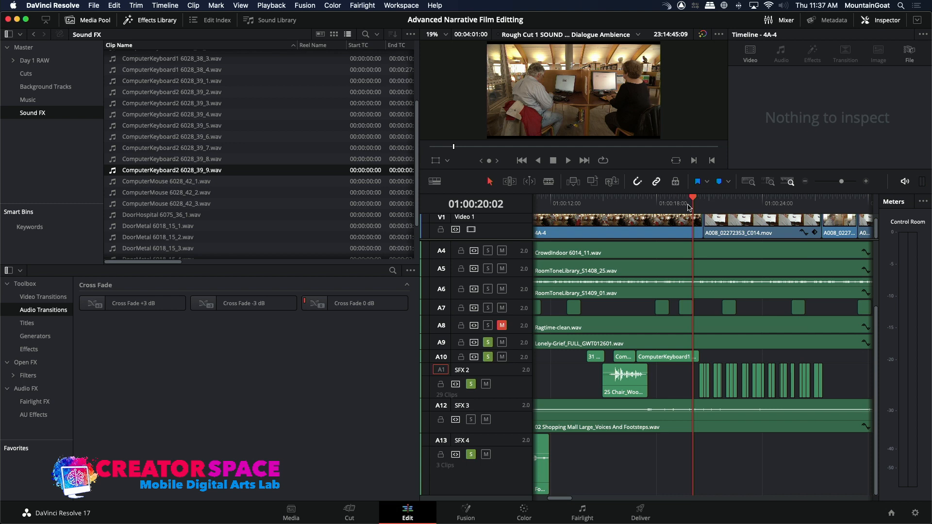
{"action": "key", "text": "space"}
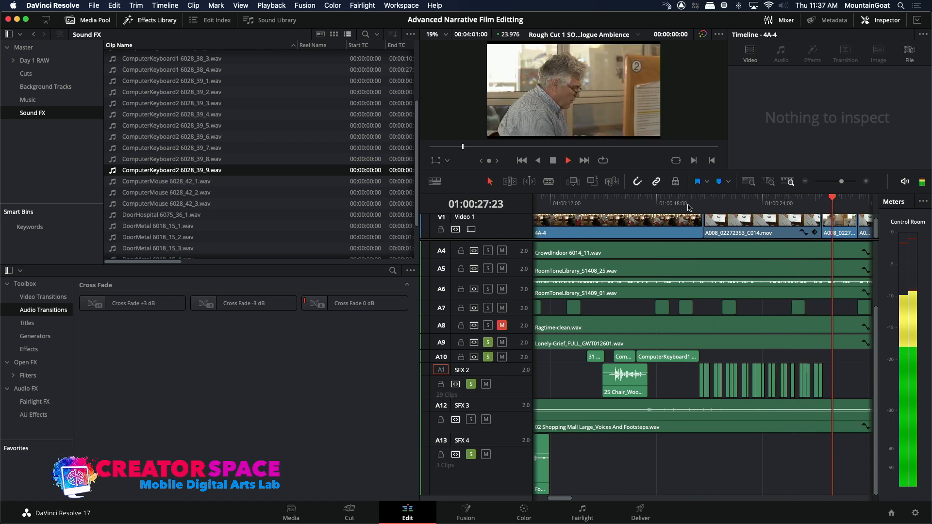
{"action": "key", "text": "space"}
{"action": "left_click_drag", "start_coordinate": [691, 377], "coordinate": [820, 389]}
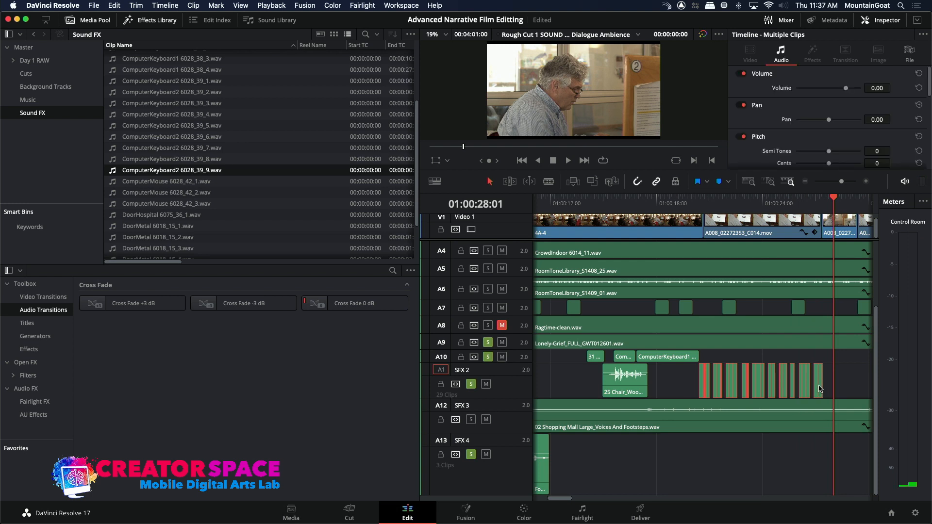
{"action": "left_click", "coordinate": [821, 203]}
{"action": "key", "text": "space"}
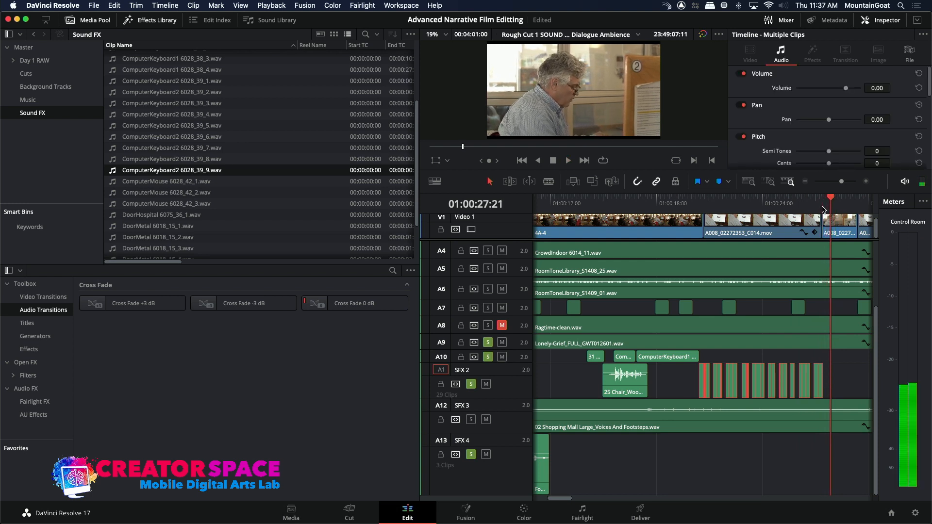
{"action": "key", "text": "Left"}
{"action": "key", "text": "Left"}
{"action": "key", "text": "Left"}
{"action": "key", "text": "Left"}
{"action": "key", "text": "Left"}
{"action": "key", "text": "Left"}
{"action": "key", "text": "Left"}
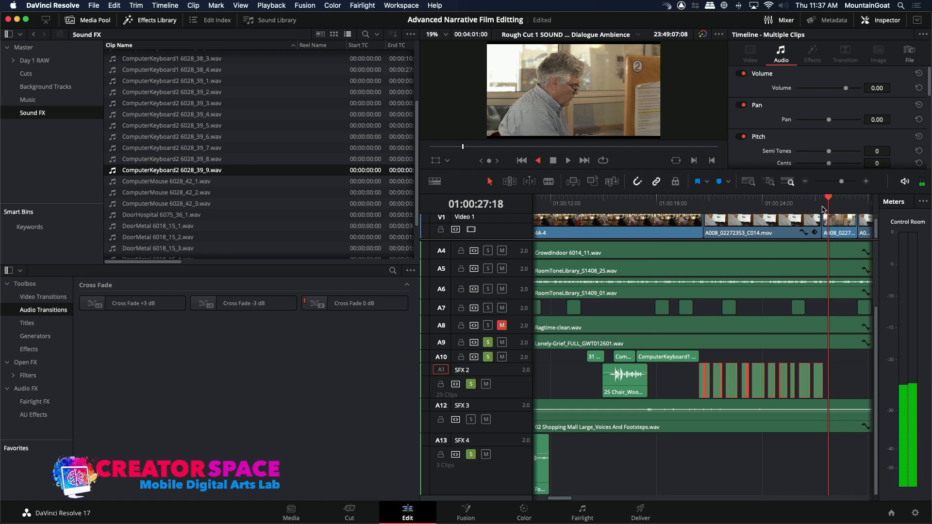
{"action": "key", "text": "ctrl+v"}
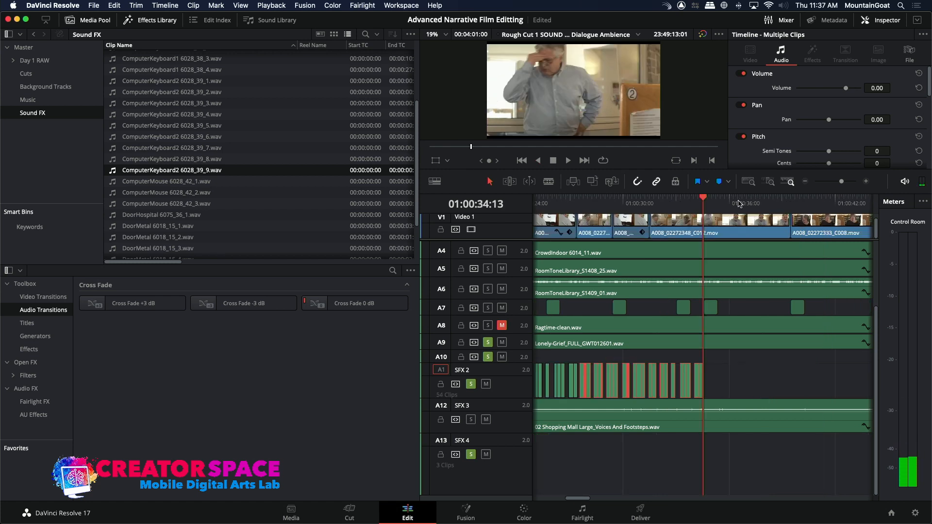
Check the pasted typing against the picture and delete its SFX 2 keystrokes after about 01:00:32, where the man stops typing.
{"action": "left_click", "coordinate": [580, 203]}
{"action": "key", "text": "space"}
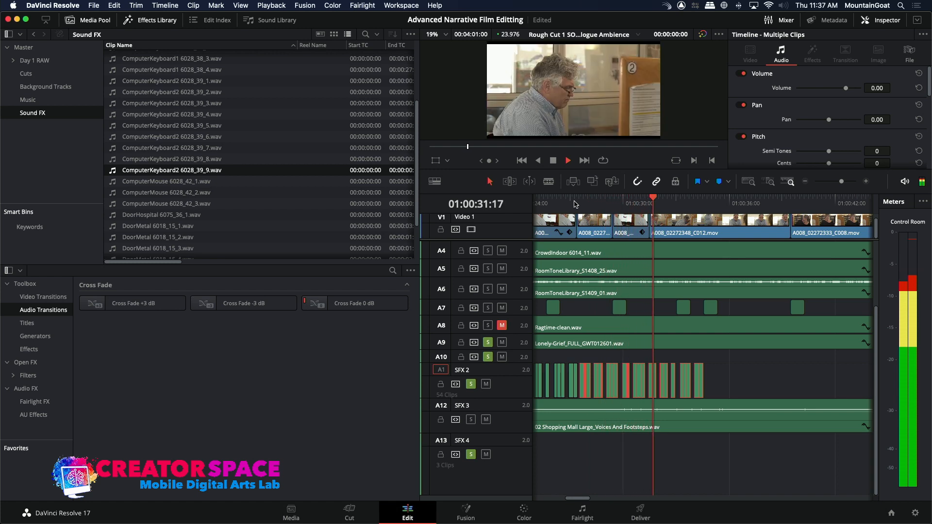
{"action": "key", "text": "space"}
{"action": "left_click", "coordinate": [646, 200]}
{"action": "key", "text": "space"}
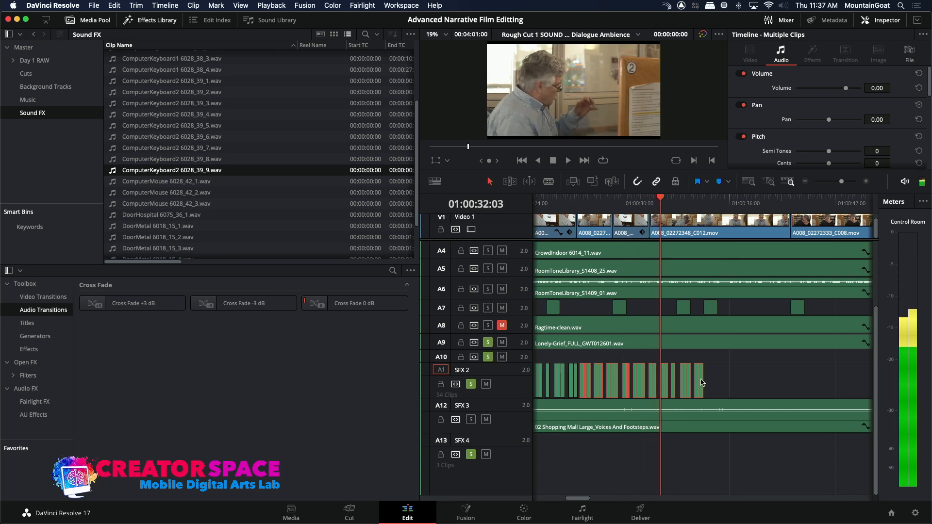
{"action": "left_click", "coordinate": [720, 382]}
{"action": "left_click_drag", "start_coordinate": [659, 386], "coordinate": [660, 386]}
{"action": "key", "text": "Delete"}
{"action": "left_click", "coordinate": [641, 206]}
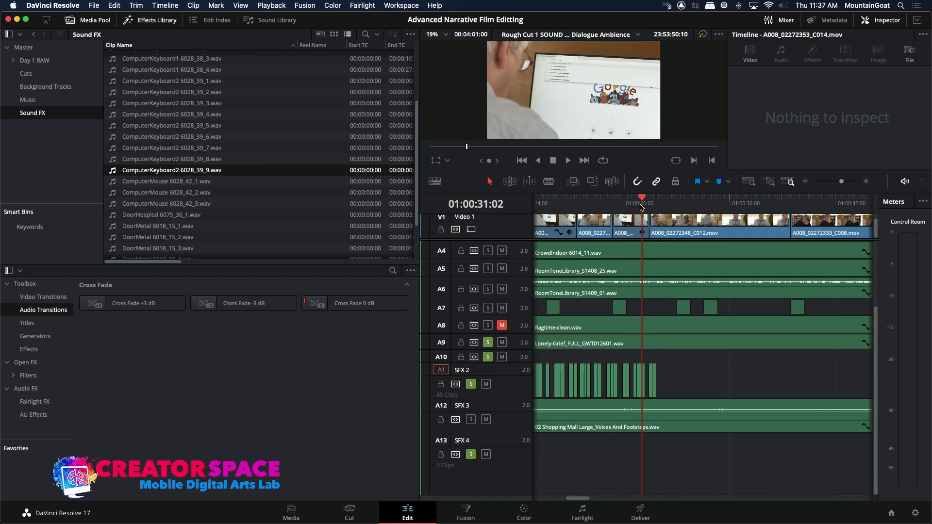
{"action": "key", "text": "space"}
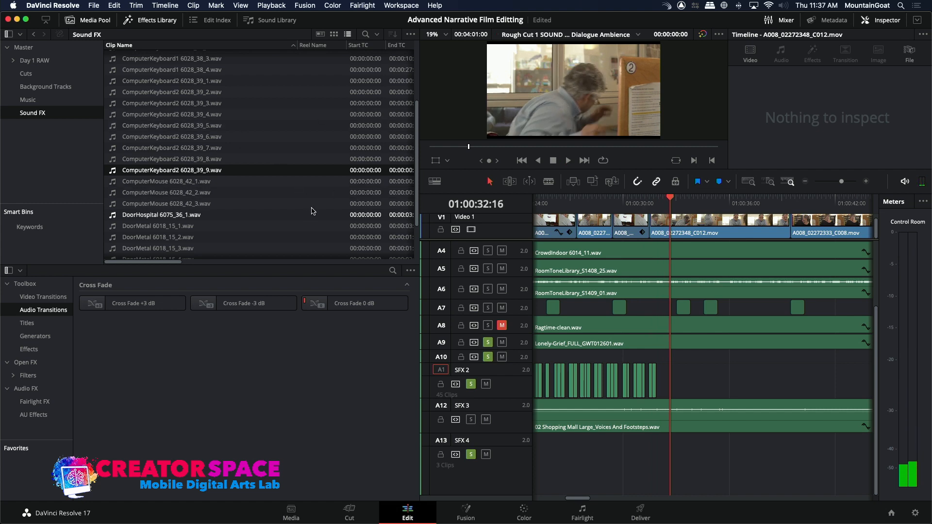
Audition the wooden chair effects and mark an In-Out range of about 00:00:01:06 in 22 Chair_Wood Foley1.wav.
{"action": "left_click_drag", "start_coordinate": [416, 191], "coordinate": [417, 101]}
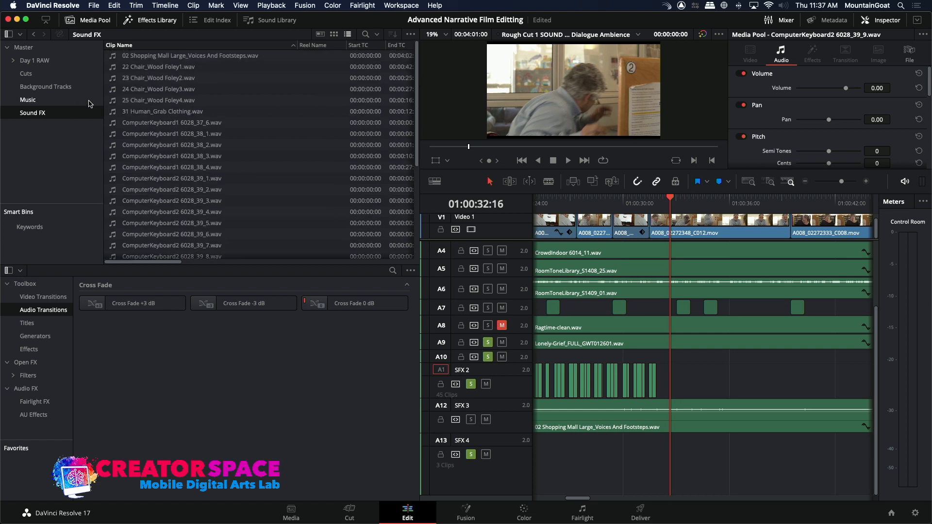
{"action": "left_click", "coordinate": [120, 101]}
{"action": "key", "text": "space"}
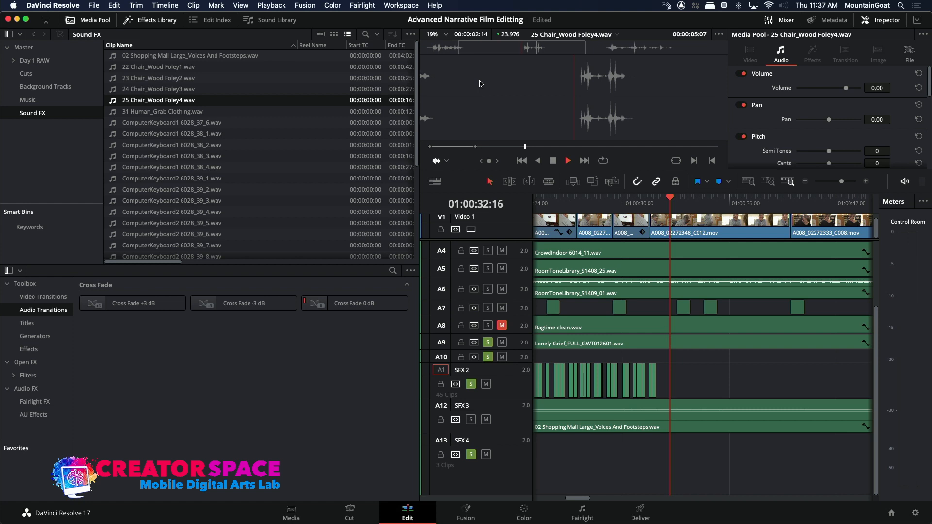
{"action": "key", "text": "space"}
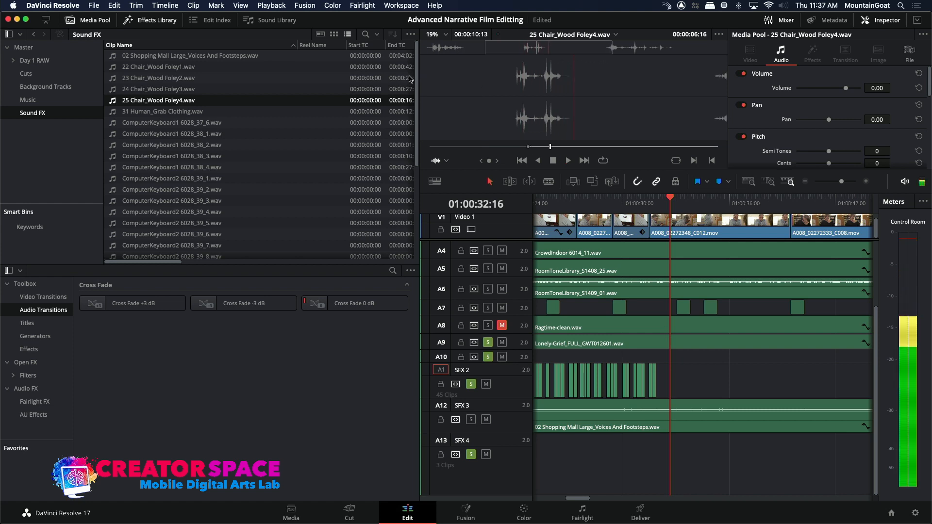
{"action": "left_click", "coordinate": [111, 67]}
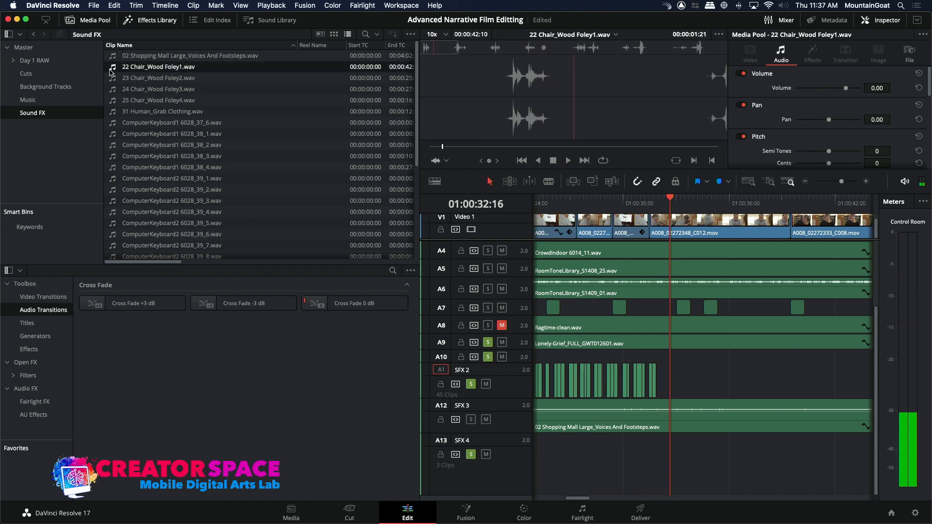
{"action": "left_click", "coordinate": [574, 52]}
{"action": "key", "text": "space"}
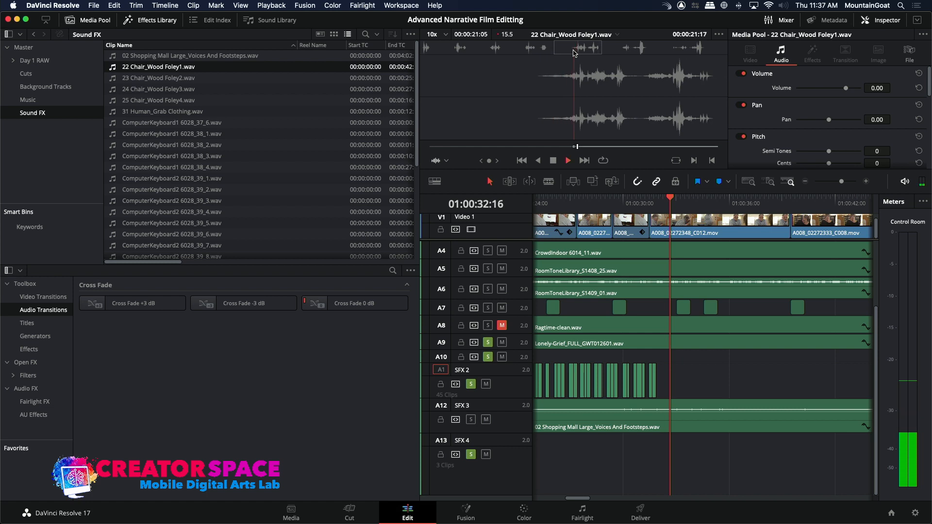
{"action": "key", "text": "i"}
{"action": "key", "text": "space"}
{"action": "key", "text": "o"}
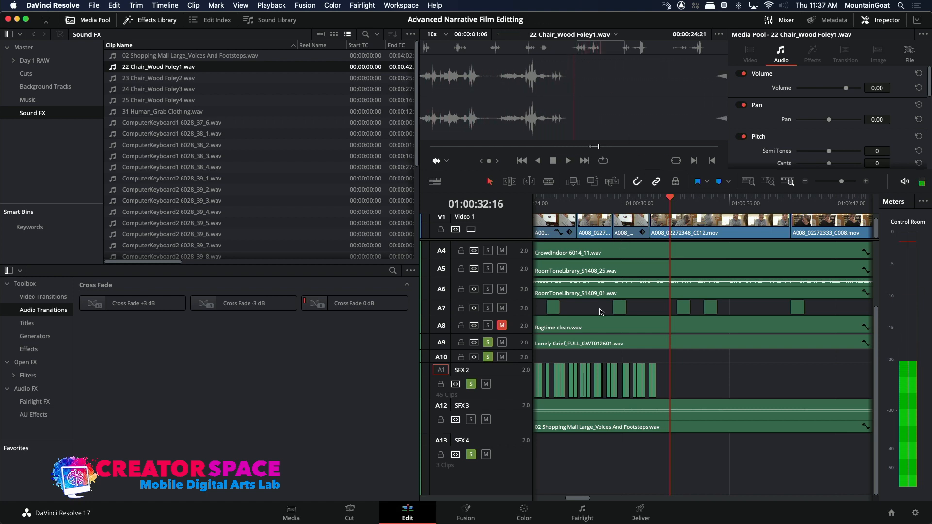
Place the marked 22 Chair_Wood Foley1.wav range on SFX 1 at 01:00:32:16 and play it back with the picture.
{"action": "left_click", "coordinate": [442, 357]}
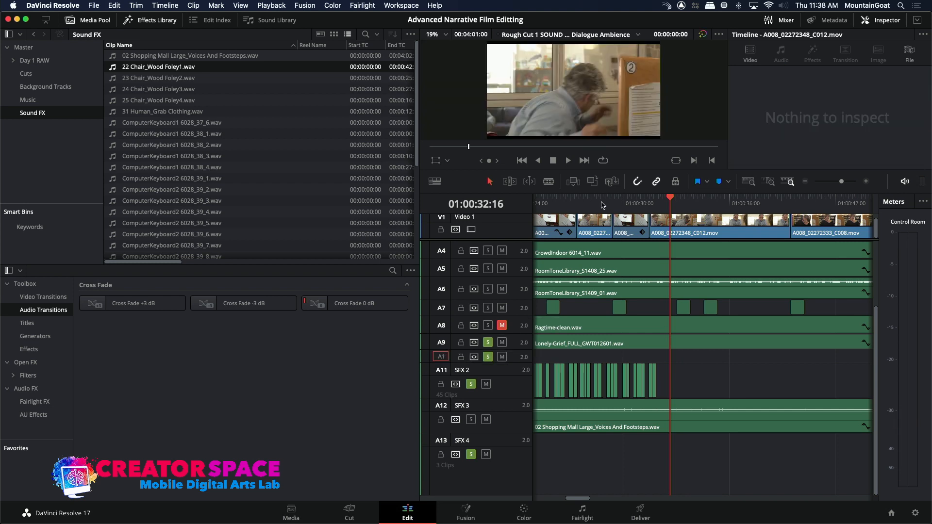
{"action": "left_click", "coordinate": [593, 182]}
{"action": "left_click", "coordinate": [670, 204]}
{"action": "key", "text": "space"}
{"action": "key", "text": "space"}
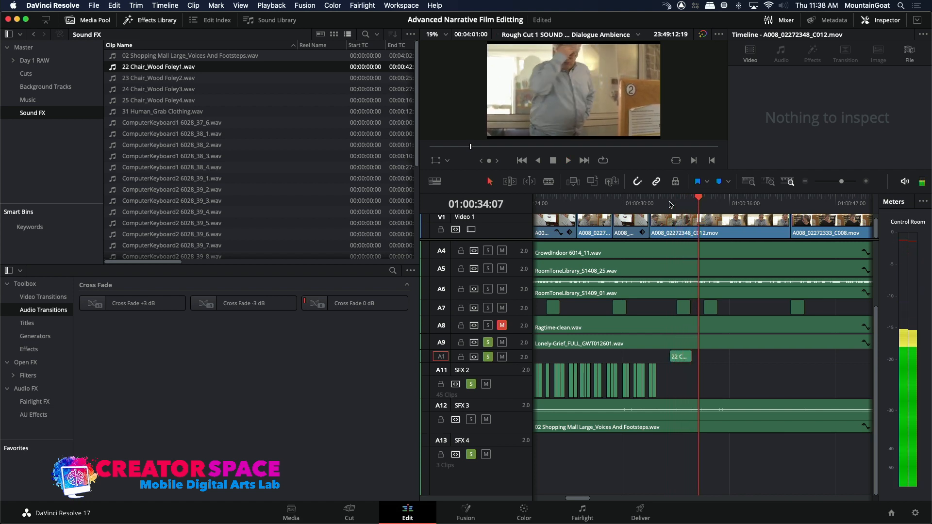
{"action": "left_click", "coordinate": [676, 207]}
{"action": "key", "text": "space"}
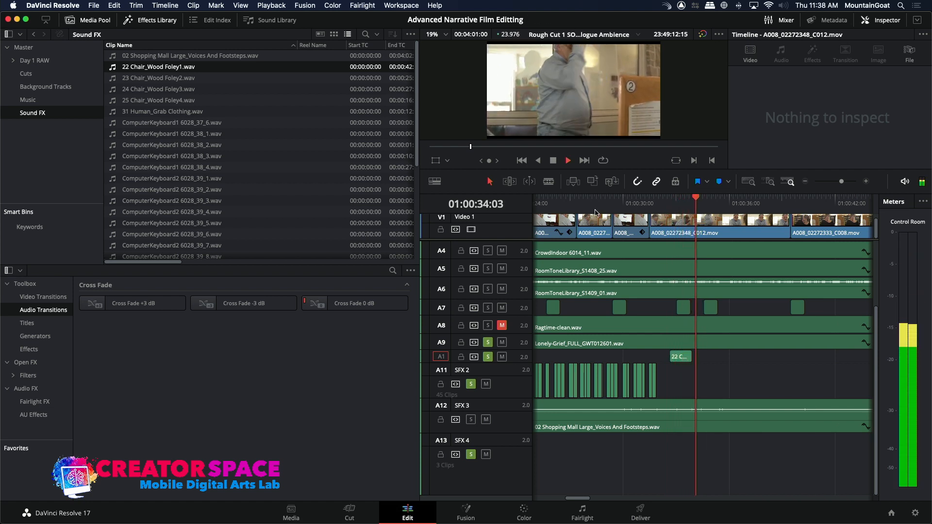
{"action": "key", "text": "space"}
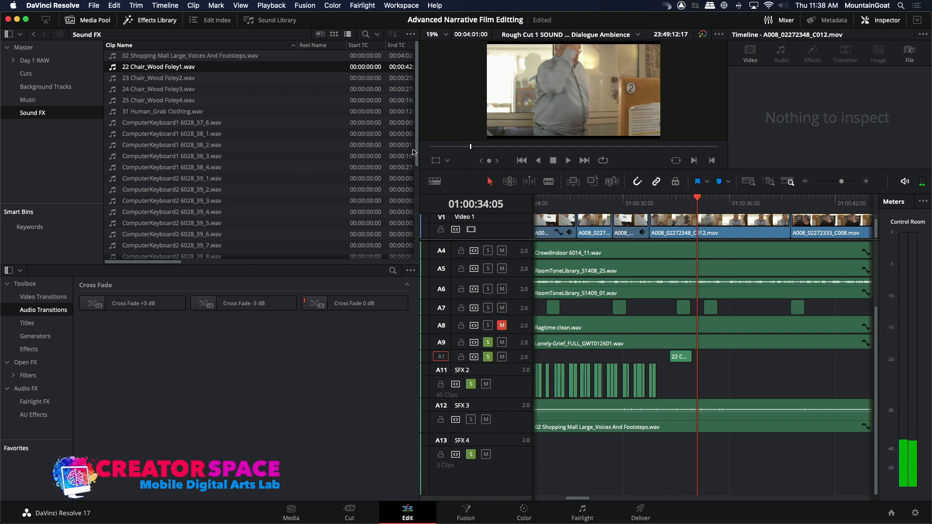
Audition FootstepsWoodRug 6017_25_2.wav and choose a short range of footsteps near its start.
{"action": "scroll", "coordinate": [400, 214], "scroll_direction": "down", "scroll_amount": 3}
{"action": "scroll", "coordinate": [400, 214], "scroll_direction": "down", "scroll_amount": 4}
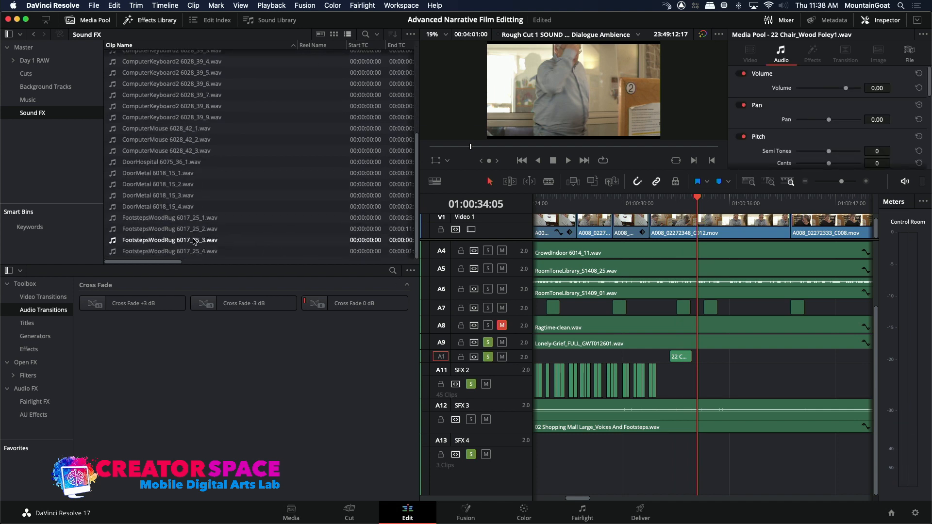
{"action": "left_click", "coordinate": [116, 229]}
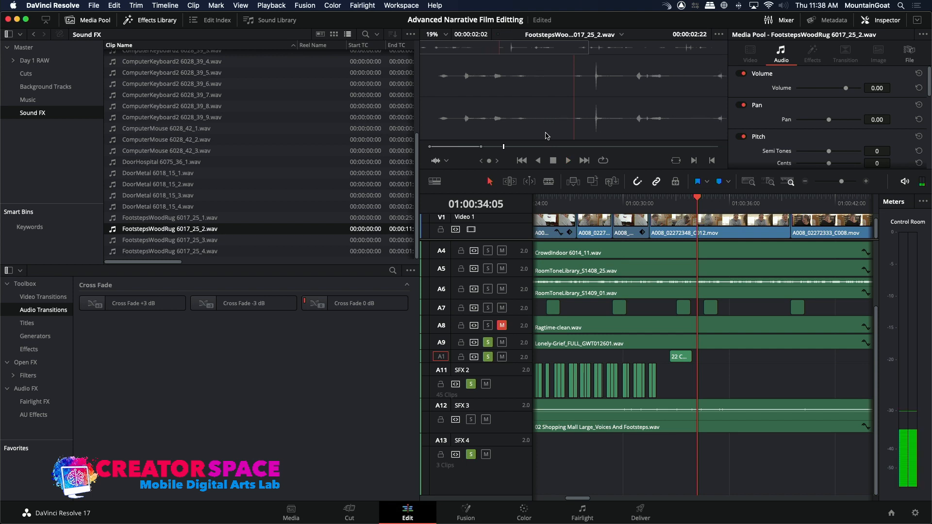
{"action": "key", "text": "space"}
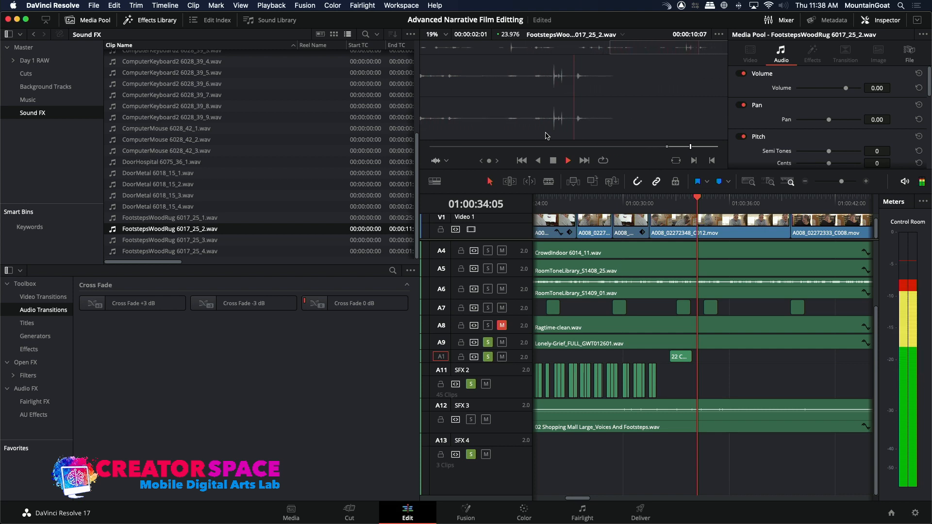
{"action": "left_click", "coordinate": [426, 51]}
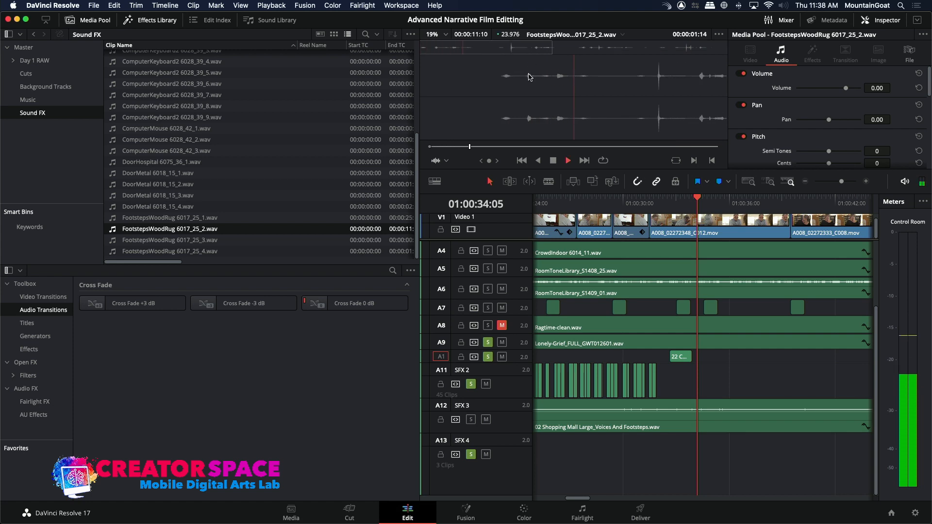
Place the chosen FootstepsWoodRug 6017_25_2.wav range on SFX 2 at 01:00:33:09 and play it back with the picture.
{"action": "left_click_drag", "start_coordinate": [697, 204], "coordinate": [686, 204]}
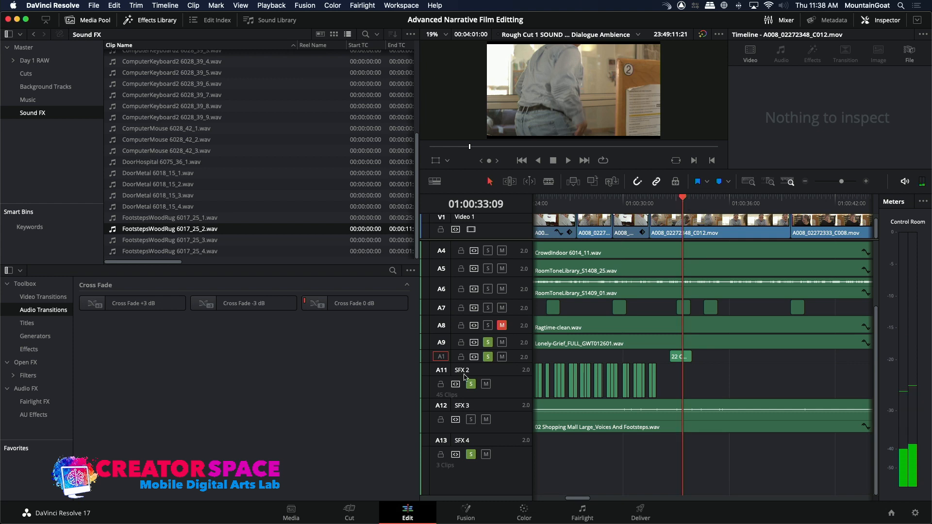
{"action": "left_click", "coordinate": [592, 181]}
{"action": "left_click", "coordinate": [673, 204]}
{"action": "key", "text": "space"}
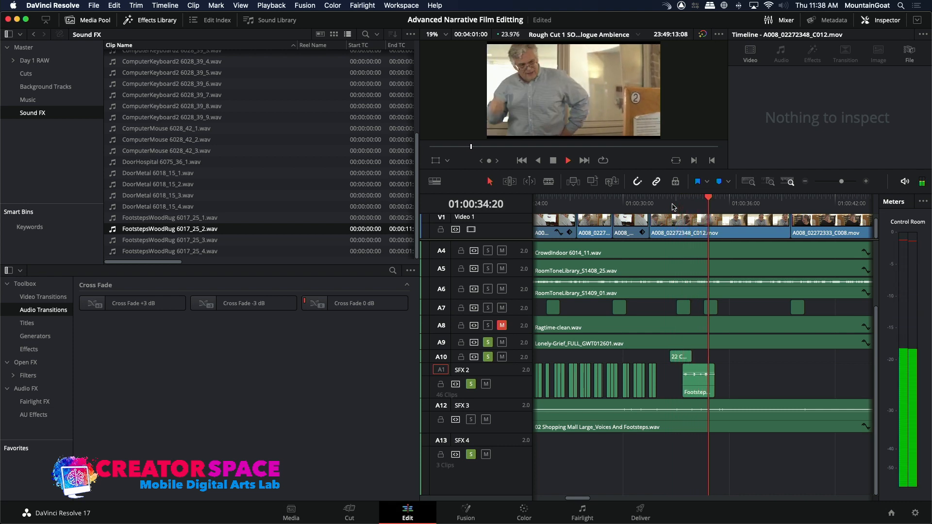
{"action": "key", "text": "space"}
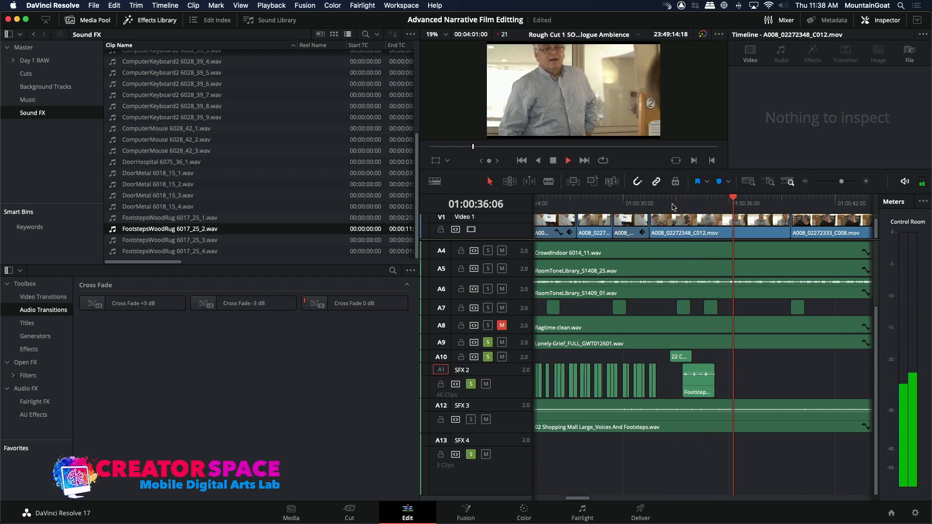
{"action": "key", "text": "space"}
{"action": "key", "text": "space"}
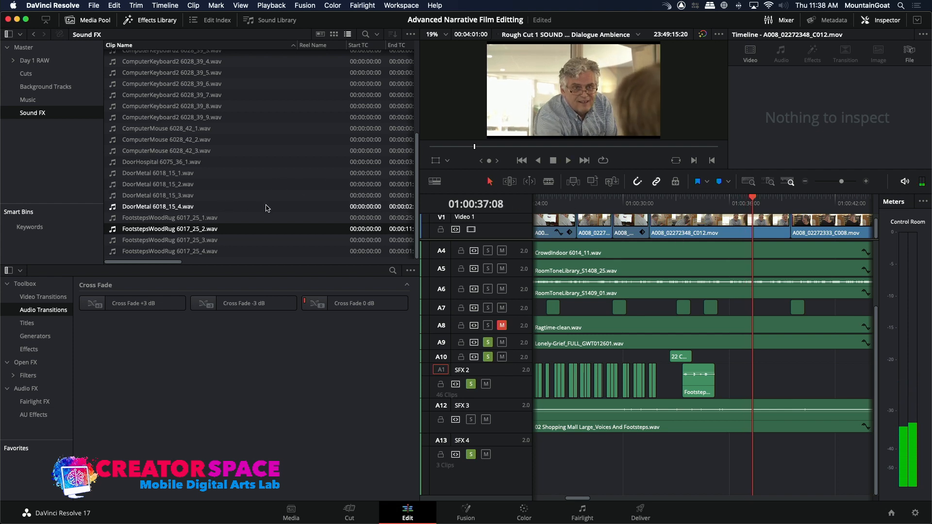
Search the sound effects files for "hand shake" and import 41 Human_Shake Hands.wav into the Sound FX bin.
{"action": "left_click", "coordinate": [99, 5]}
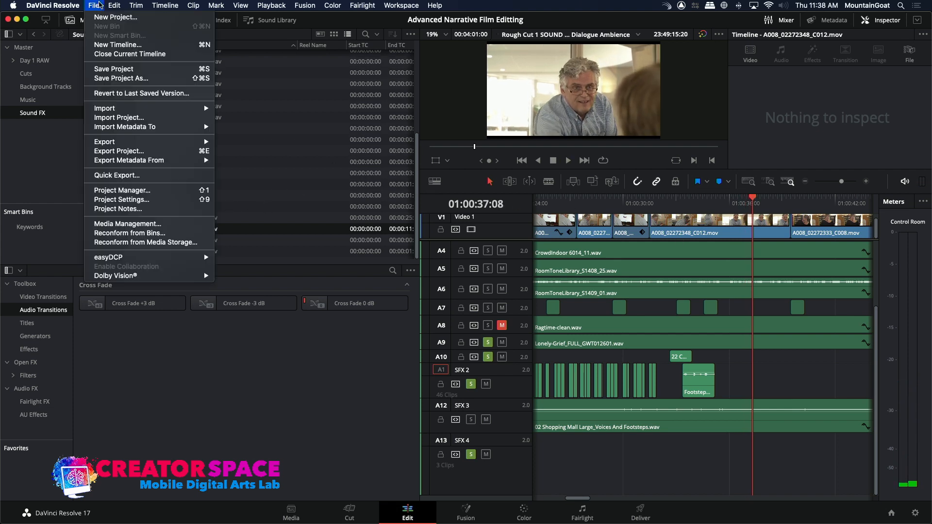
{"action": "mouse_move", "coordinate": [135, 113]}
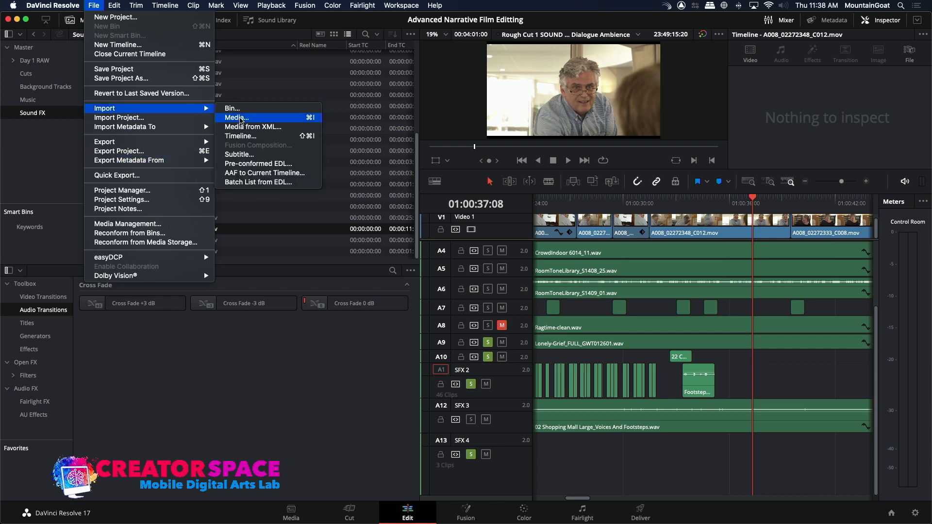
{"action": "left_click", "coordinate": [241, 118]}
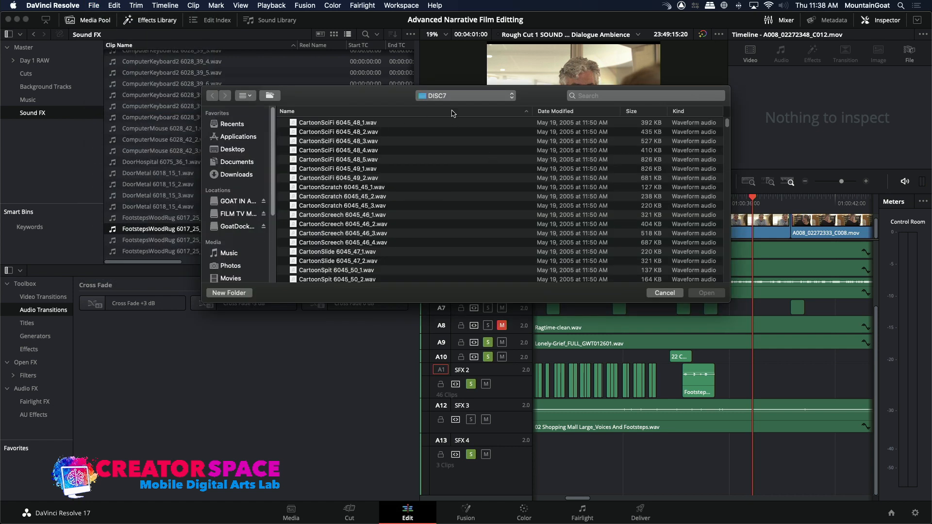
{"action": "left_click", "coordinate": [471, 95]}
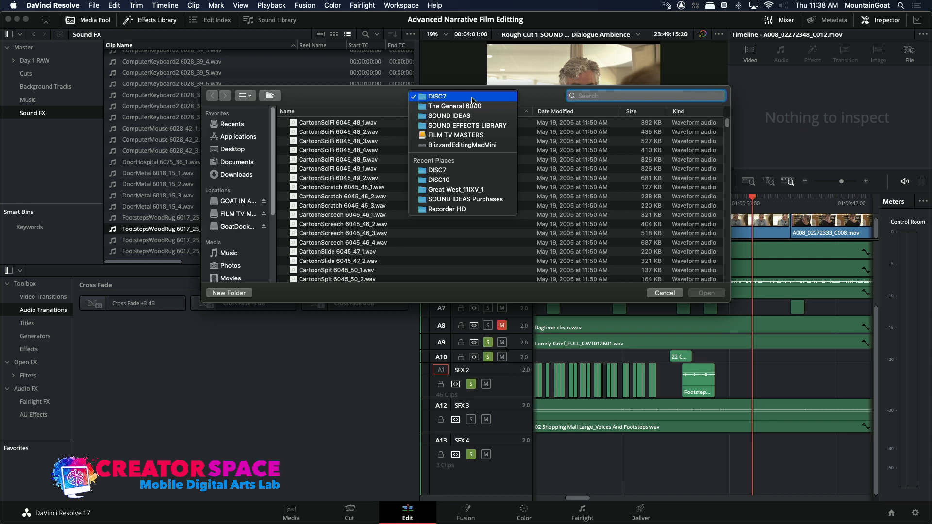
{"action": "left_click", "coordinate": [480, 125]}
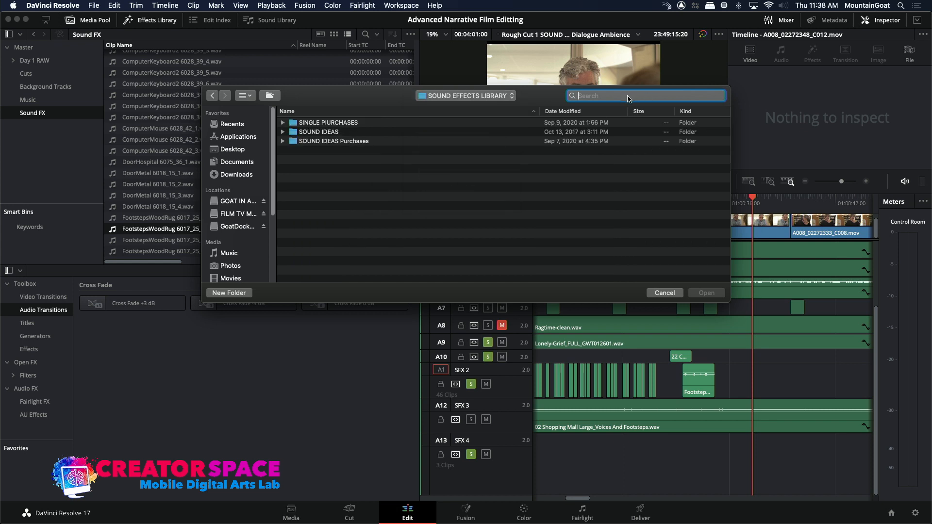
{"action": "type", "text": "hand shake"}
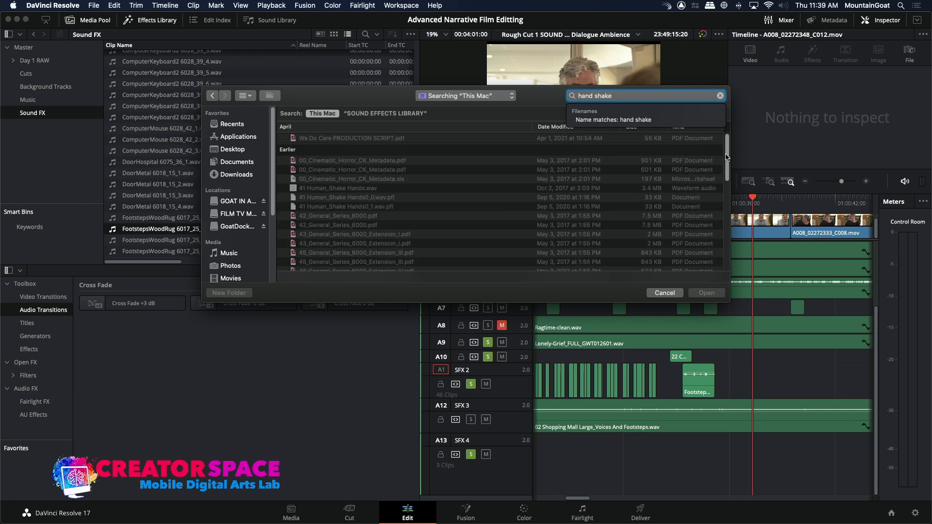
{"action": "key", "text": "Return"}
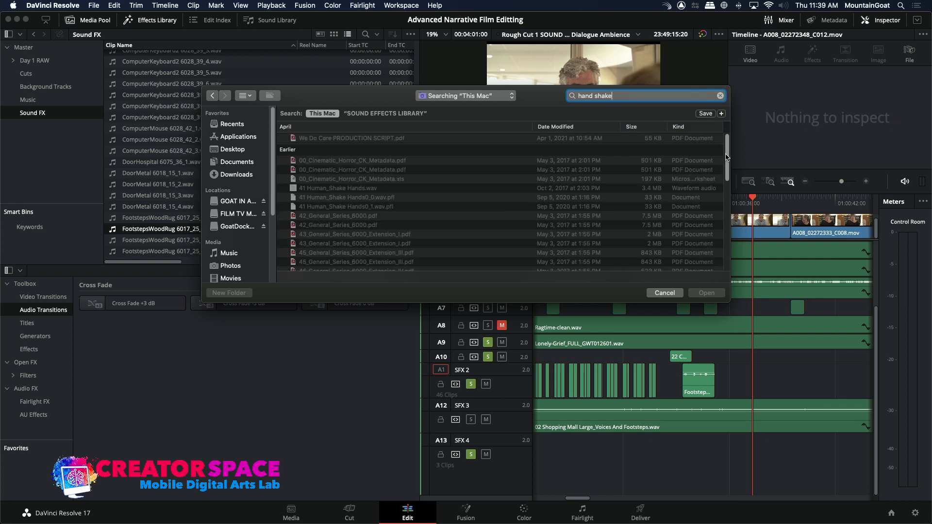
{"action": "left_click", "coordinate": [293, 189]}
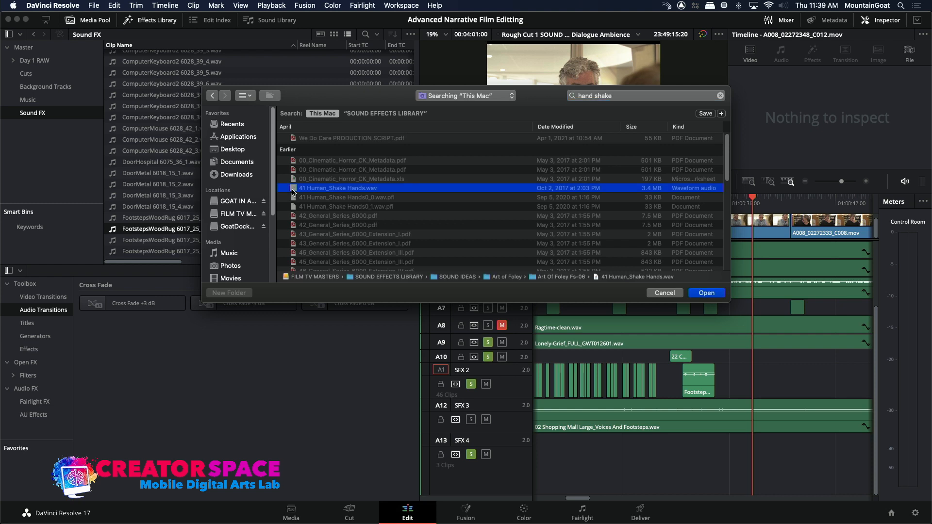
{"action": "double_click", "coordinate": [293, 189]}
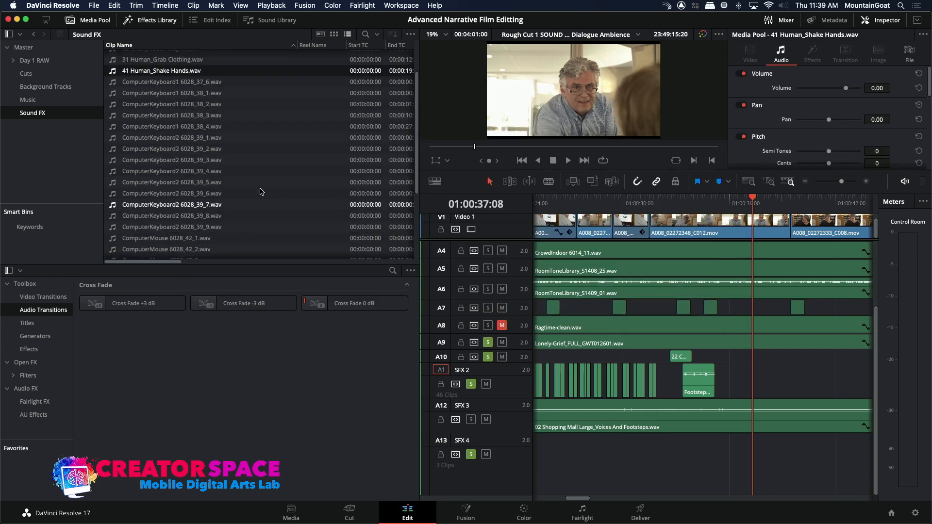
Place a 00:00:01:15 range of 41 Human_Shake Hands.wav on SFX 2 at 01:00:37:08 and play it back with the picture.
{"action": "double_click", "coordinate": [112, 71]}
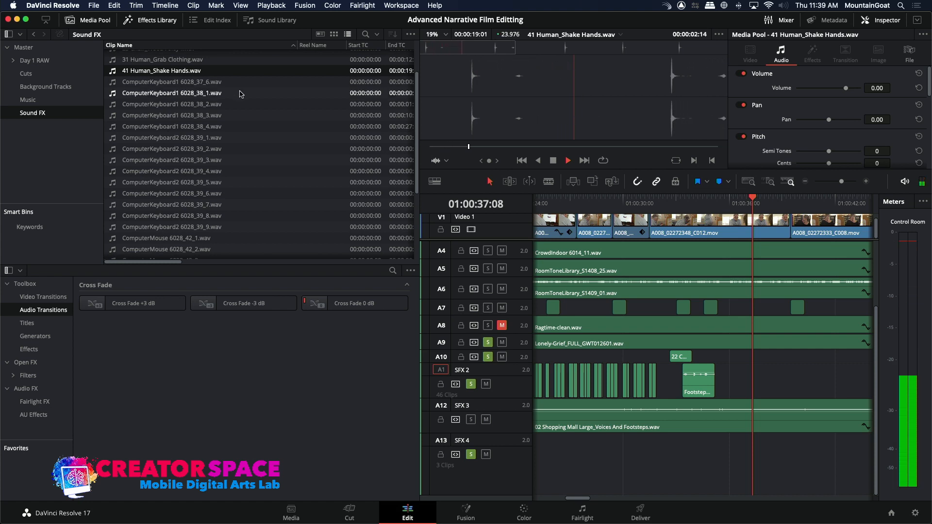
{"action": "key", "text": "space"}
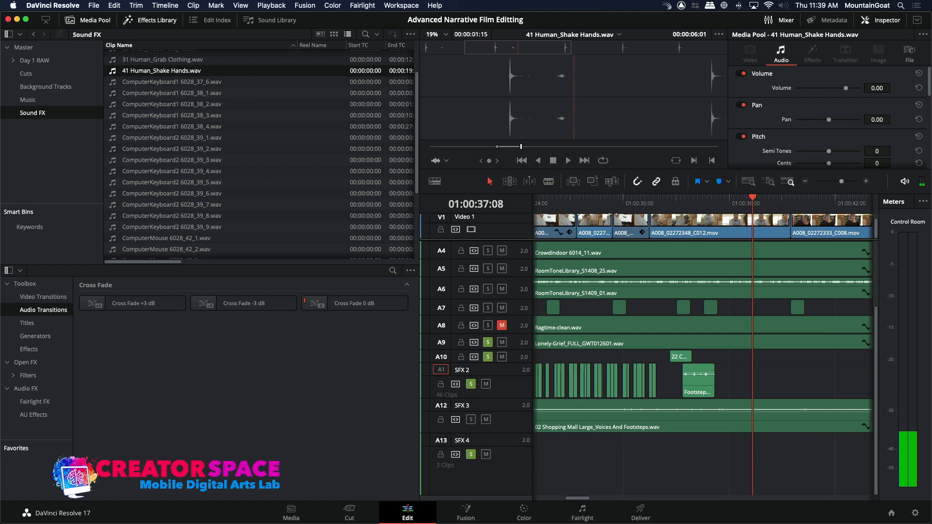
{"action": "left_click", "coordinate": [590, 182]}
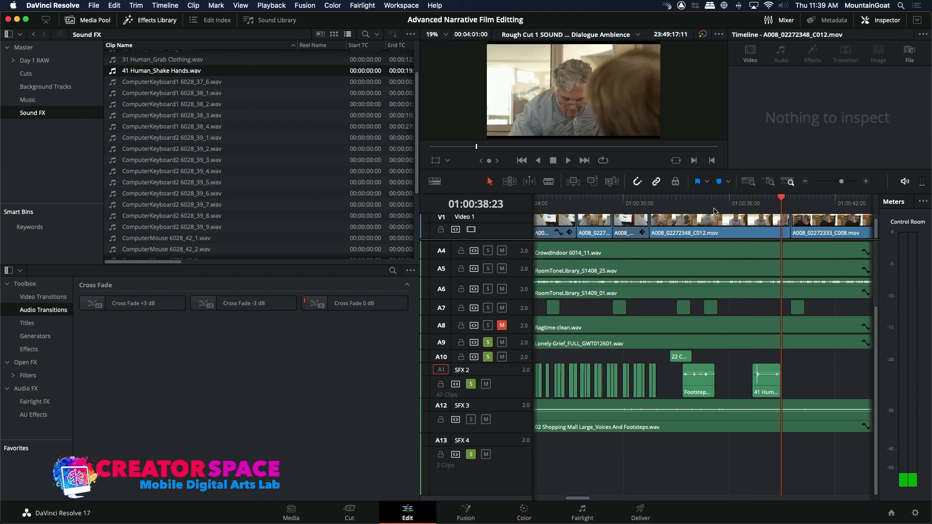
{"action": "left_click", "coordinate": [749, 206]}
{"action": "key", "text": "space"}
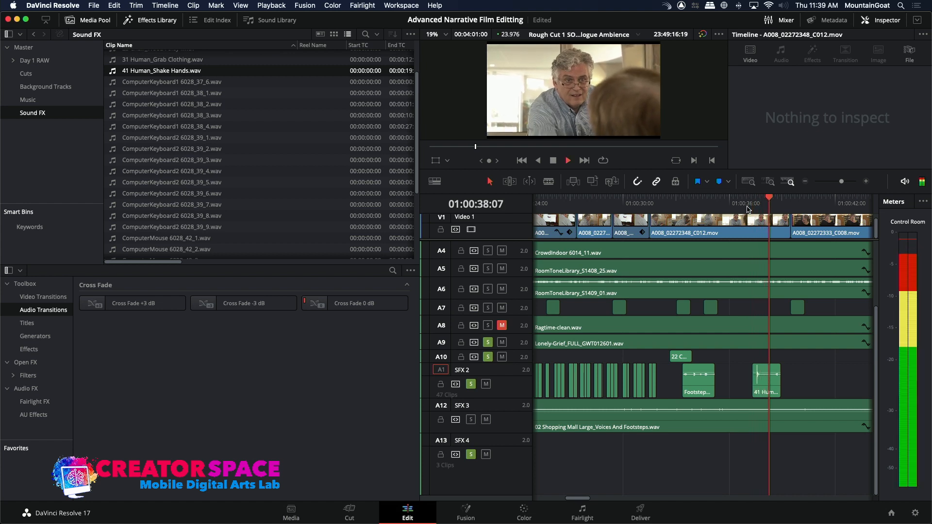
{"action": "key", "text": "space"}
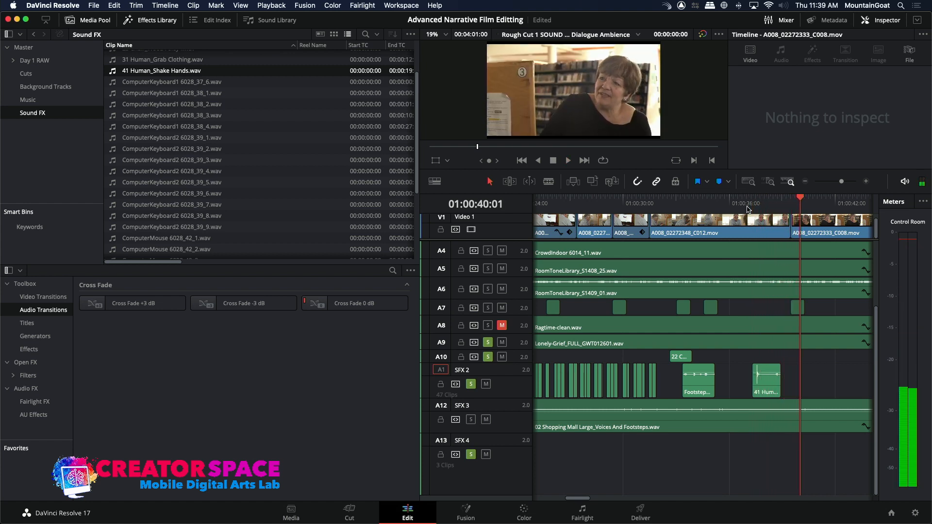
Copy the 22 Chair_Wood Foley1.wav clip on SFX 1, paste it at 01:00:40:01 and play it back.
{"action": "left_click", "coordinate": [681, 357]}
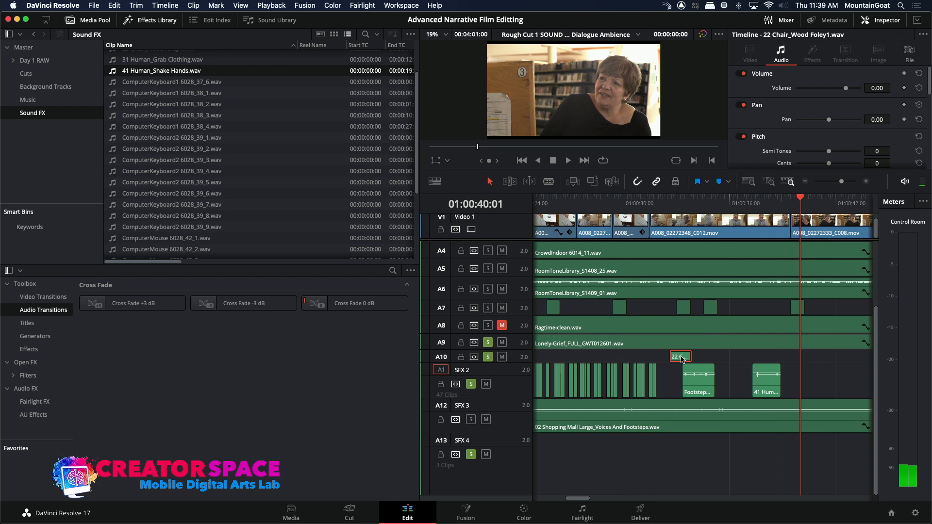
{"action": "key", "text": "cmd+v"}
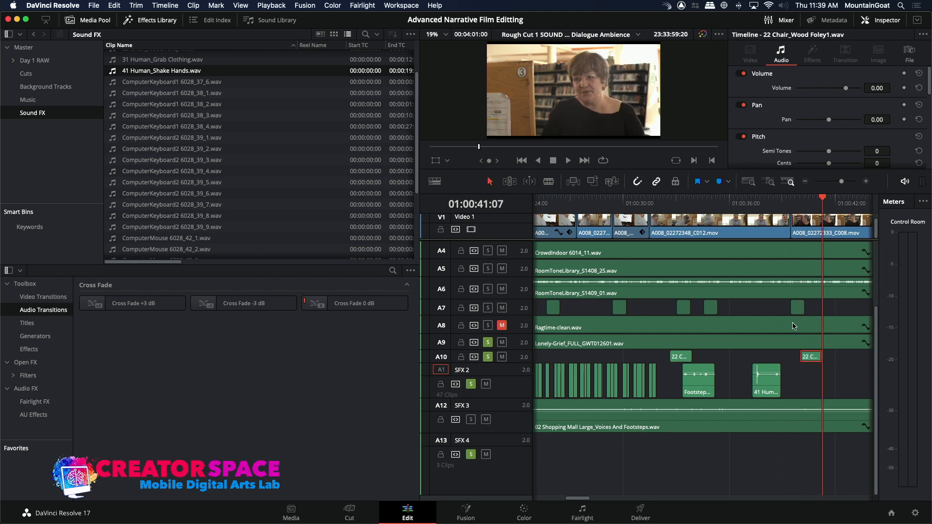
{"action": "left_click", "coordinate": [792, 204]}
{"action": "key", "text": "space"}
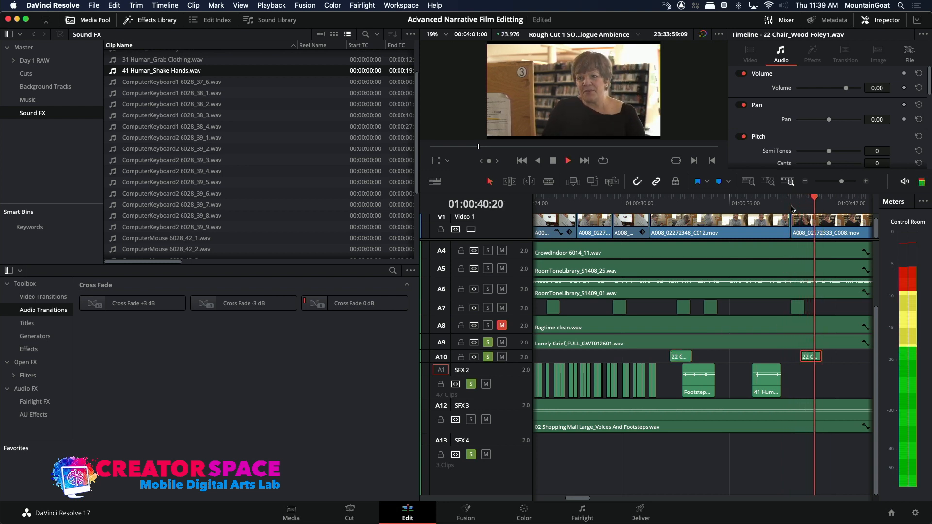
{"action": "key", "text": "space"}
Check the pasted chair sound against the picture and extend its start back to 01:00:39:20.
{"action": "left_click", "coordinate": [790, 203]}
{"action": "left_click", "coordinate": [781, 203]}
{"action": "key", "text": "space"}
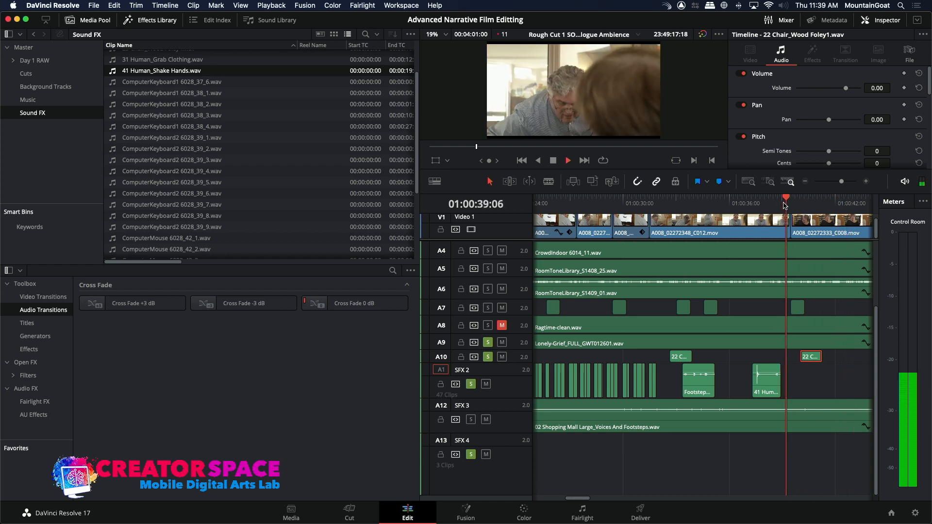
{"action": "key", "text": "space"}
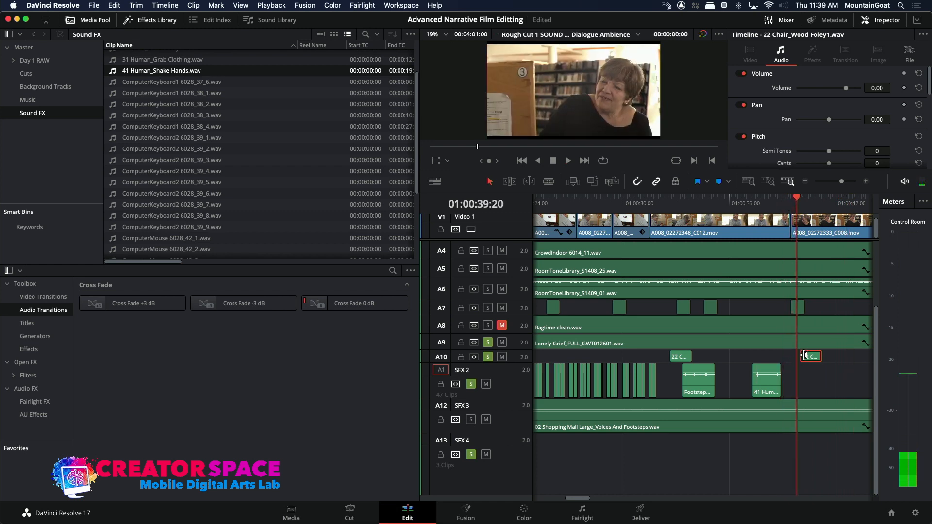
{"action": "left_click_drag", "start_coordinate": [804, 356], "coordinate": [803, 355]}
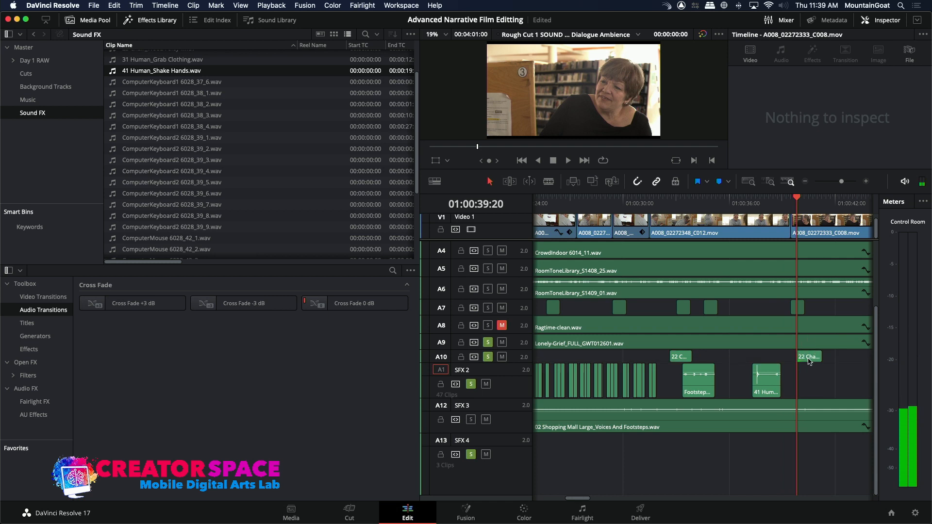
Replay the cut to the woman and move the second chair clip on SFX 1 earlier to start at 01:00:39:10.
{"action": "key", "text": "space"}
{"action": "left_click", "coordinate": [790, 199]}
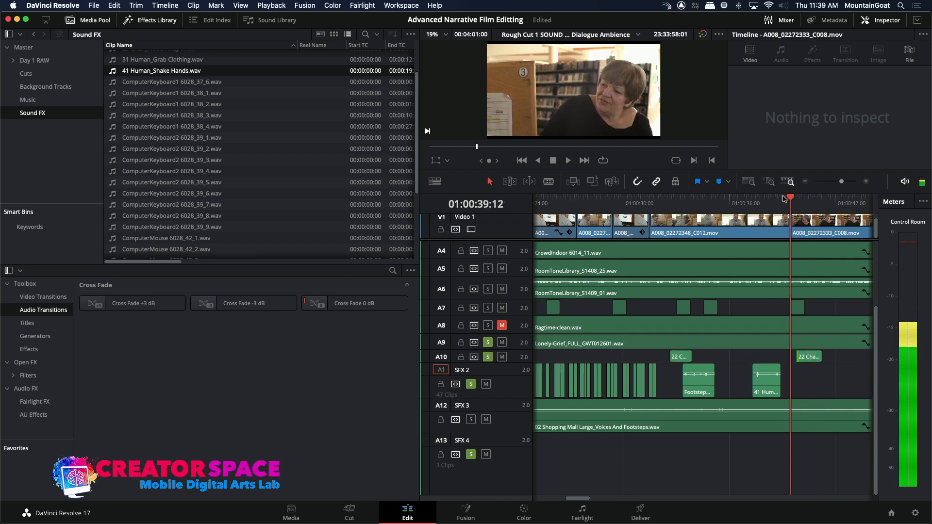
{"action": "left_click_drag", "start_coordinate": [785, 199], "coordinate": [779, 199]}
{"action": "key", "text": "space"}
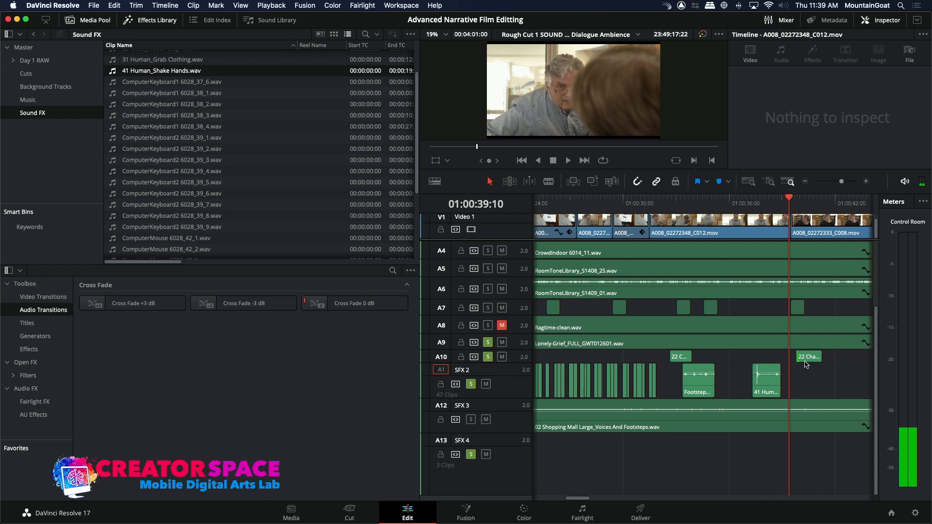
{"action": "left_click_drag", "start_coordinate": [804, 362], "coordinate": [798, 362]}
{"action": "key", "text": "space"}
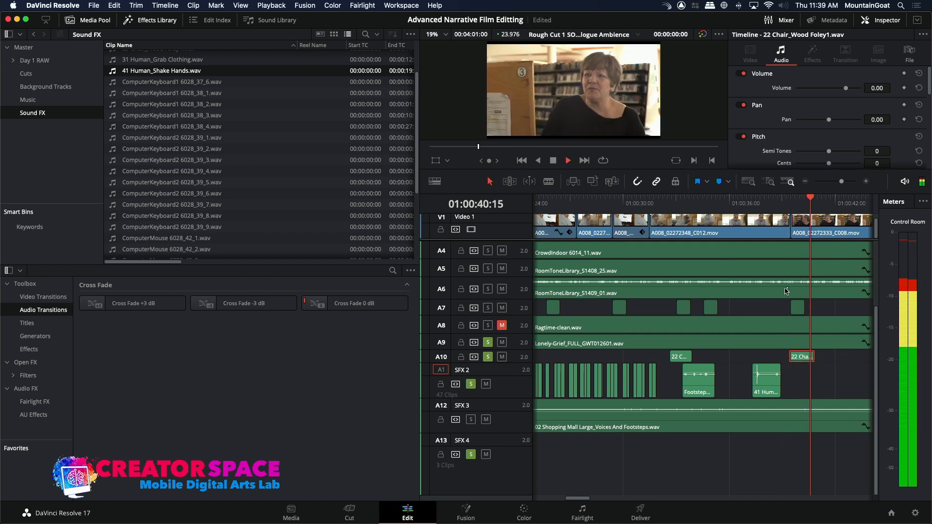
Audition ComputerMouse 6028_42_2.wav and ComputerMouse 6028_42_3.wav, and place the latter on SFX 2 at 01:00:58:22, under the woman at the computer.
{"action": "left_click", "coordinate": [804, 182]}
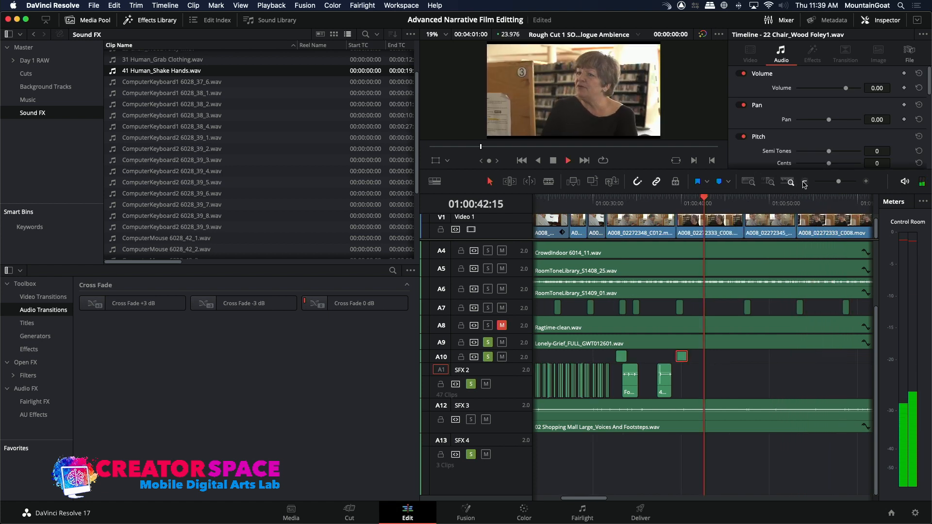
{"action": "left_click", "coordinate": [804, 183]}
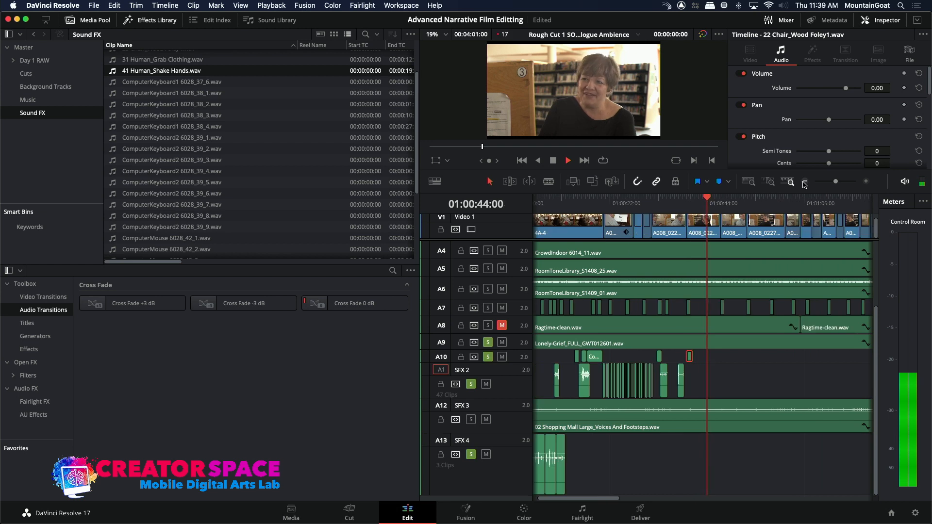
{"action": "left_click_drag", "start_coordinate": [782, 201], "coordinate": [760, 209]}
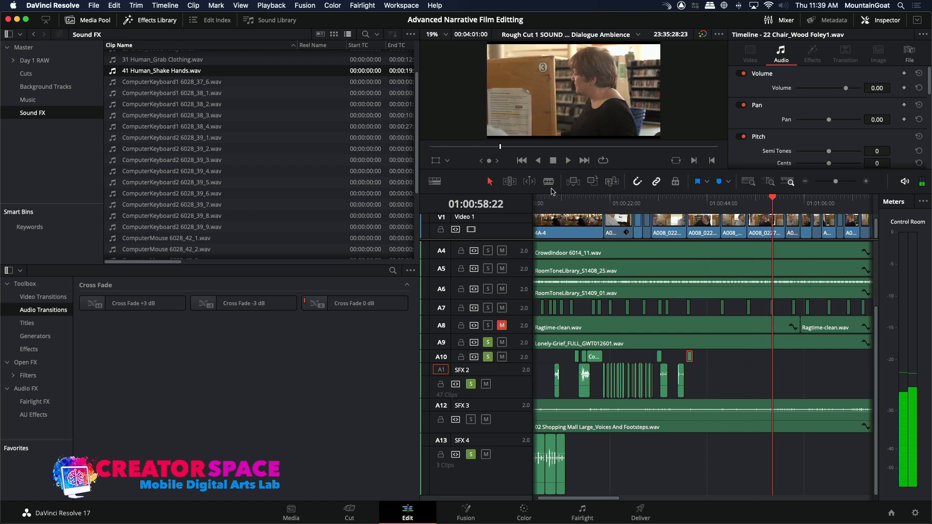
{"action": "left_click", "coordinate": [165, 248]}
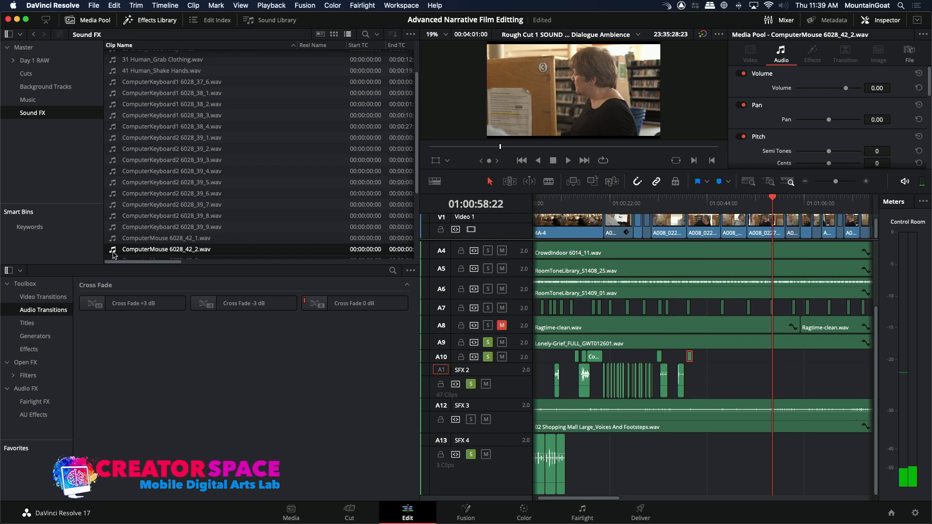
{"action": "key", "text": "space"}
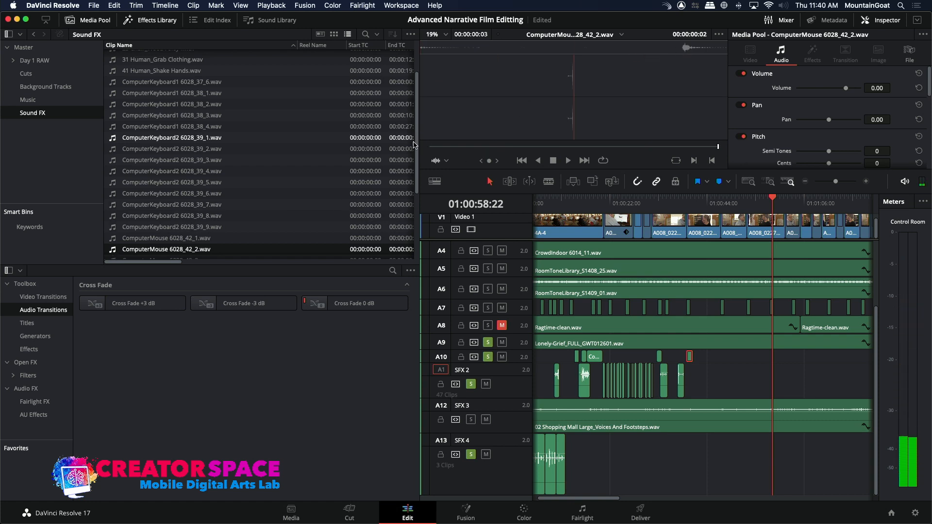
{"action": "scroll", "coordinate": [310, 184], "scroll_direction": "down", "scroll_amount": 5}
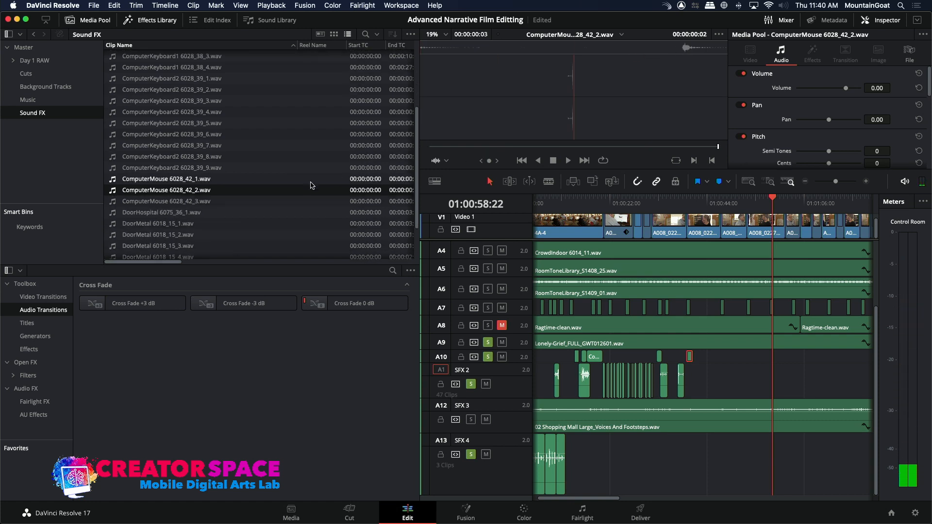
{"action": "left_click", "coordinate": [117, 201]}
{"action": "key", "text": "space"}
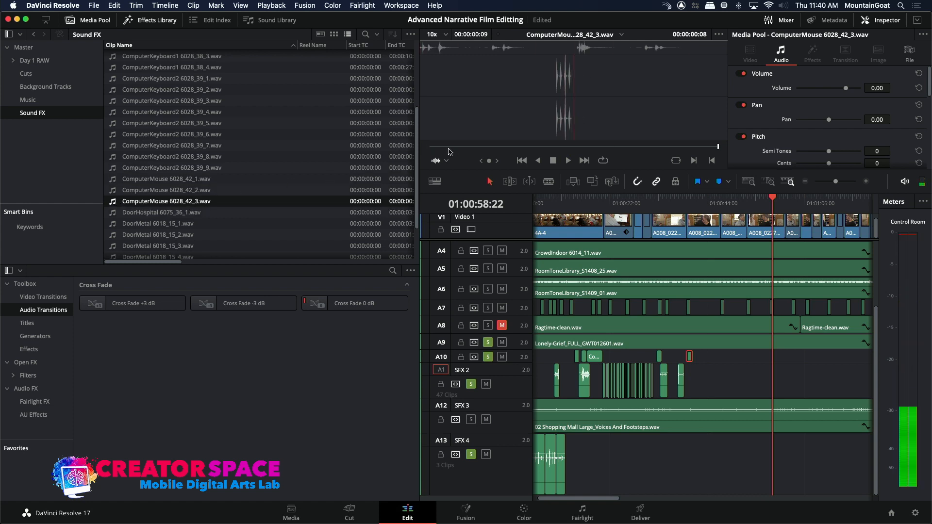
{"action": "left_click", "coordinate": [594, 181]}
Follow the picture and place two more copies of ComputerMouse 6028_42_3.wav on SFX 2, at about 01:01:01:00 and at 01:01:04:22.
{"action": "left_click", "coordinate": [761, 199]}
{"action": "key", "text": "space"}
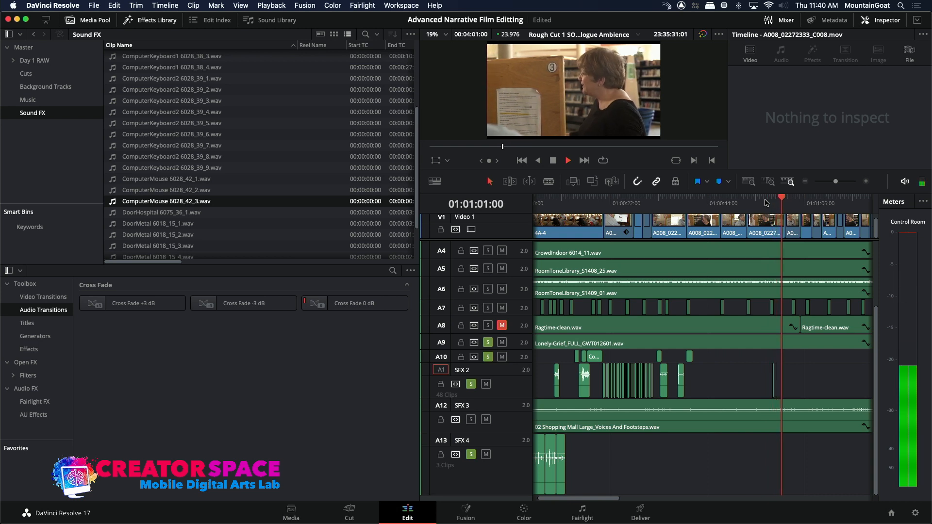
{"action": "key", "text": "space"}
{"action": "left_click", "coordinate": [592, 182]}
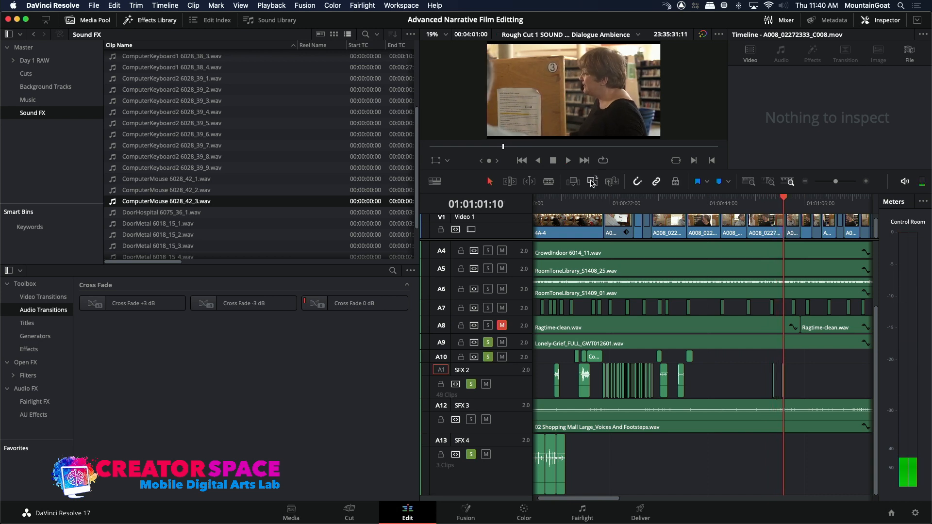
{"action": "left_click", "coordinate": [795, 202]}
{"action": "key", "text": "space"}
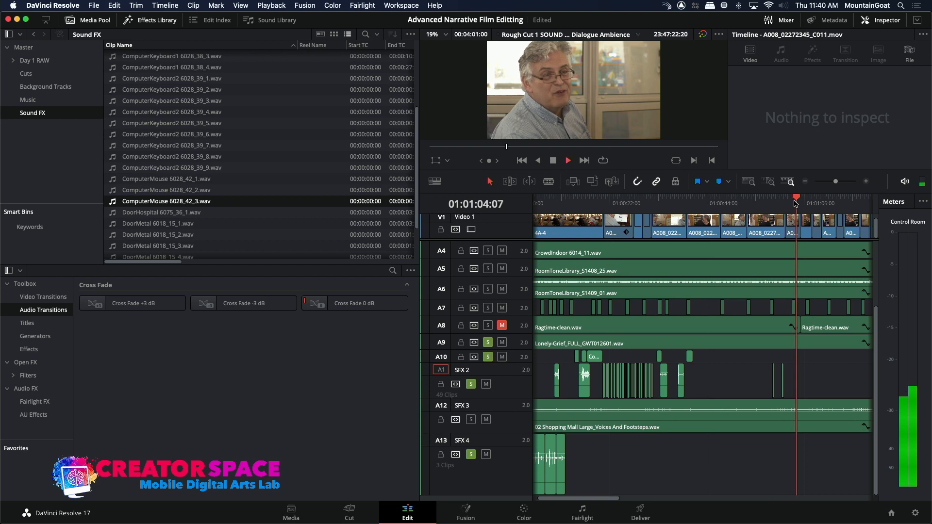
{"action": "key", "text": "space"}
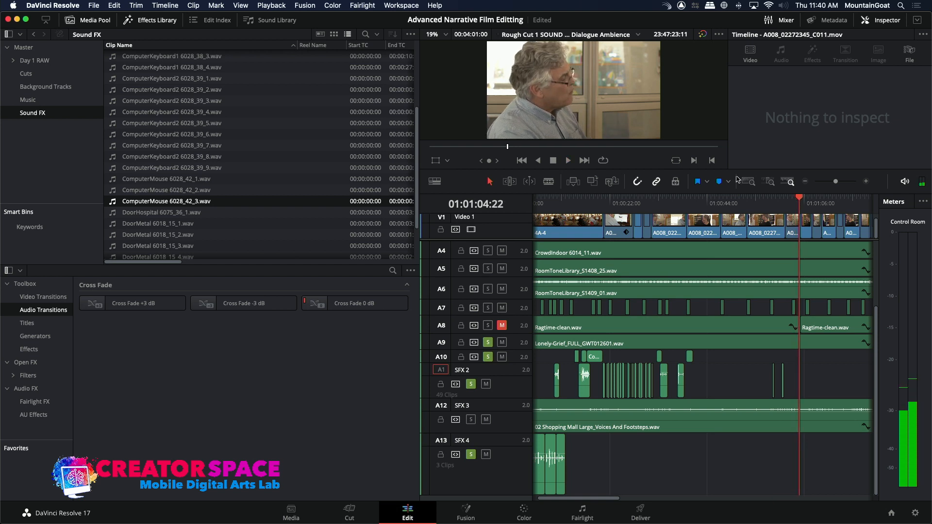
{"action": "left_click", "coordinate": [592, 182]}
Add three further ComputerMouse 6028_42_3.wav clicks on SFX 2, at 01:01:08:19, about 01:01:12:00 and 01:01:16:12.
{"action": "key", "text": "space"}
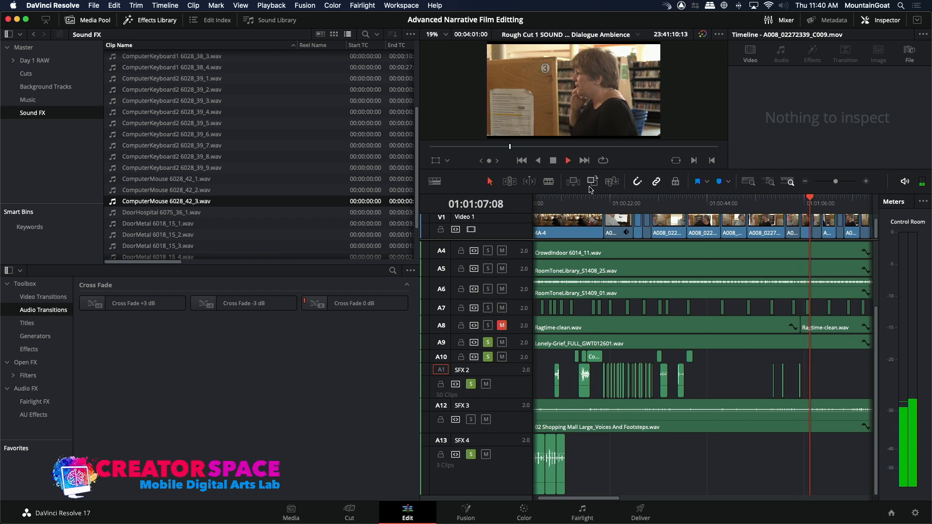
{"action": "key", "text": "space"}
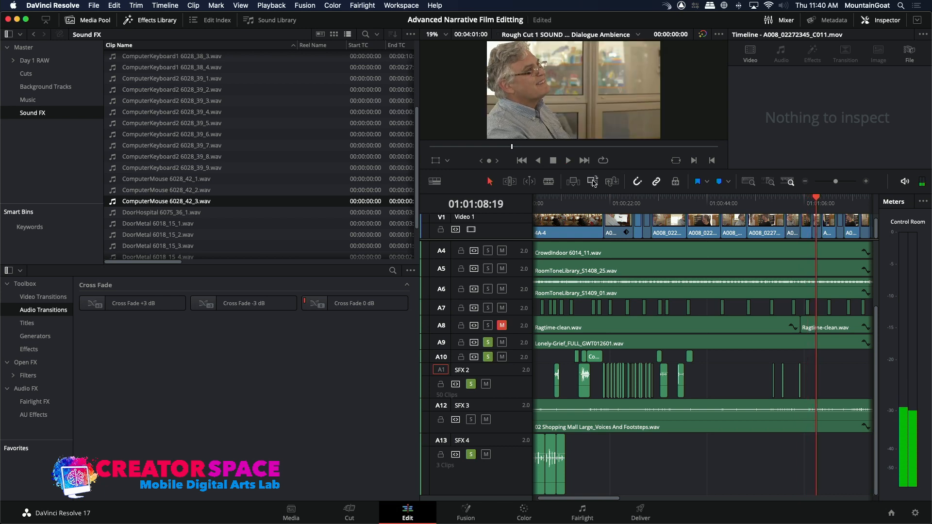
{"action": "left_click", "coordinate": [593, 182]}
{"action": "left_click", "coordinate": [827, 207]}
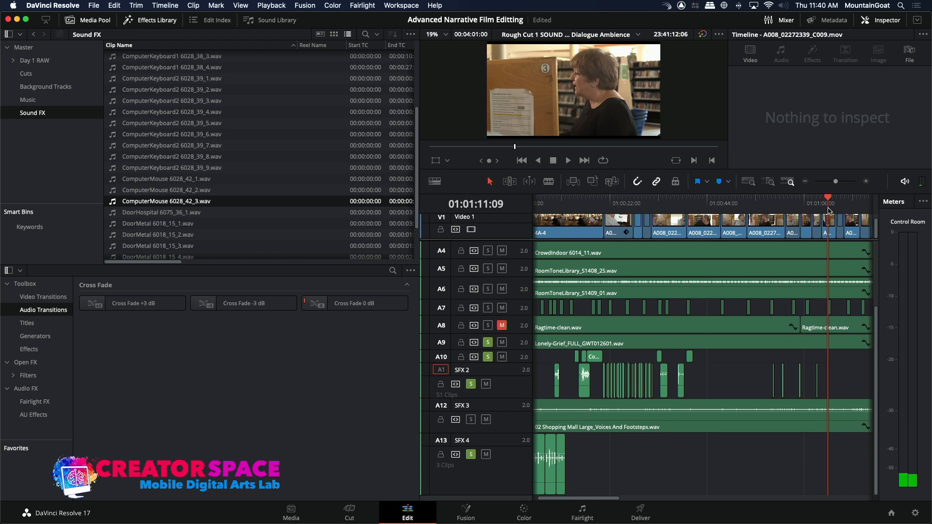
{"action": "left_click", "coordinate": [593, 182]}
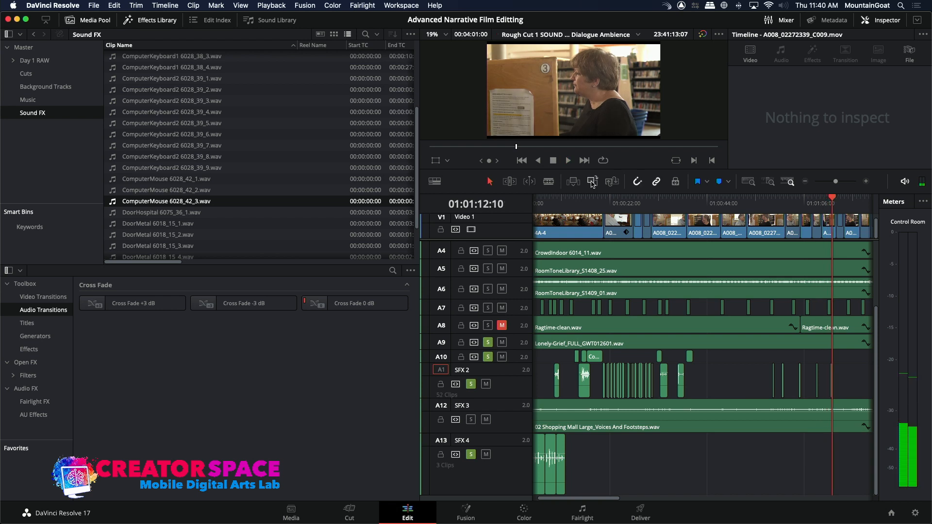
{"action": "left_click_drag", "start_coordinate": [839, 206], "coordinate": [850, 206]}
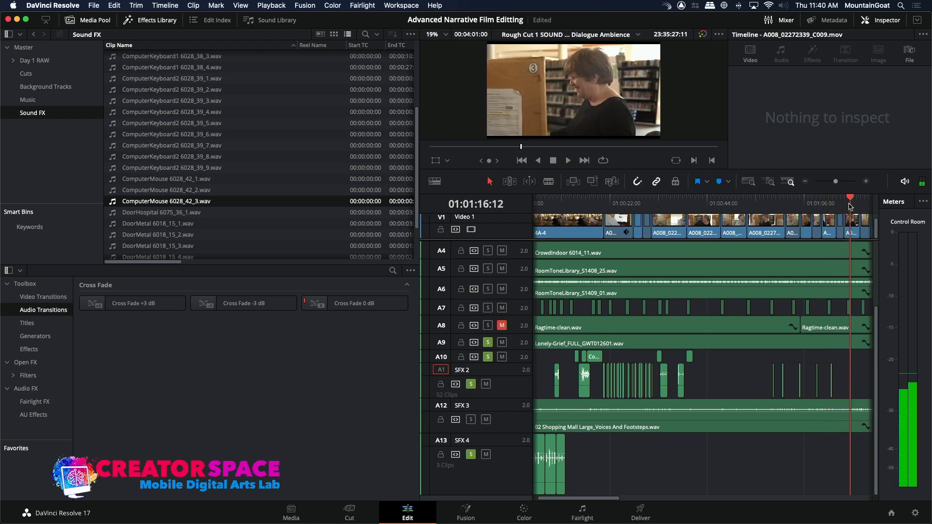
{"action": "left_click", "coordinate": [588, 179]}
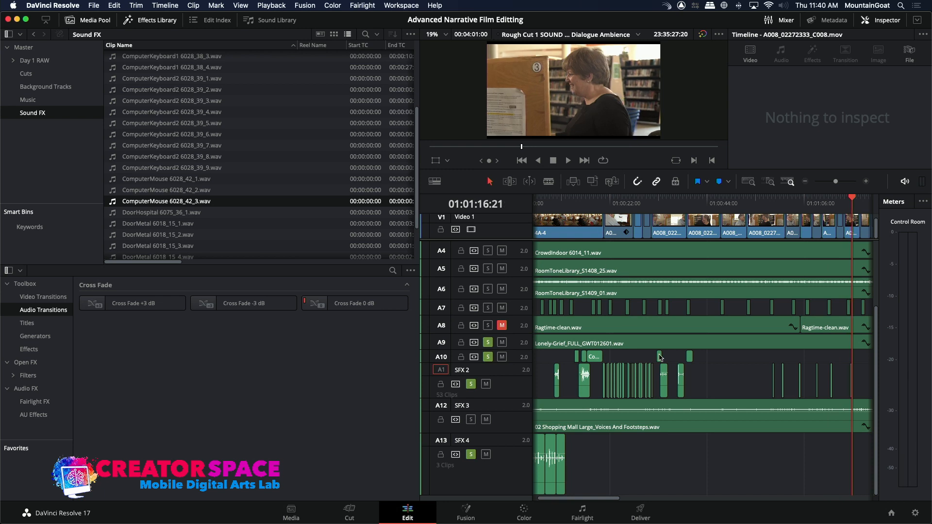
Copy the first part of the typing clips on SFX 2 and paste it at 01:01:21:02, the cut to the man's screen.
{"action": "left_click_drag", "start_coordinate": [615, 499], "coordinate": [649, 499]}
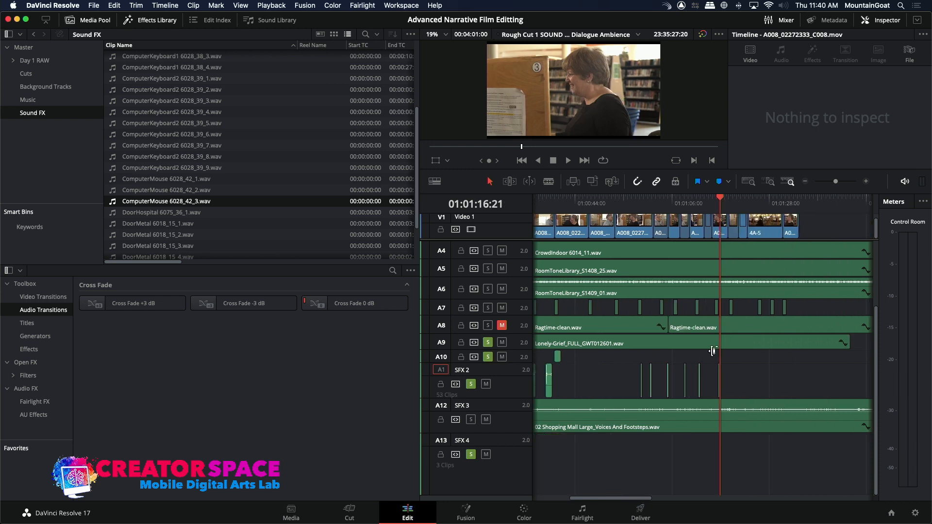
{"action": "left_click_drag", "start_coordinate": [724, 203], "coordinate": [729, 250]}
{"action": "key", "text": "space"}
{"action": "key", "text": "space"}
{"action": "left_click_drag", "start_coordinate": [639, 498], "coordinate": [608, 497]}
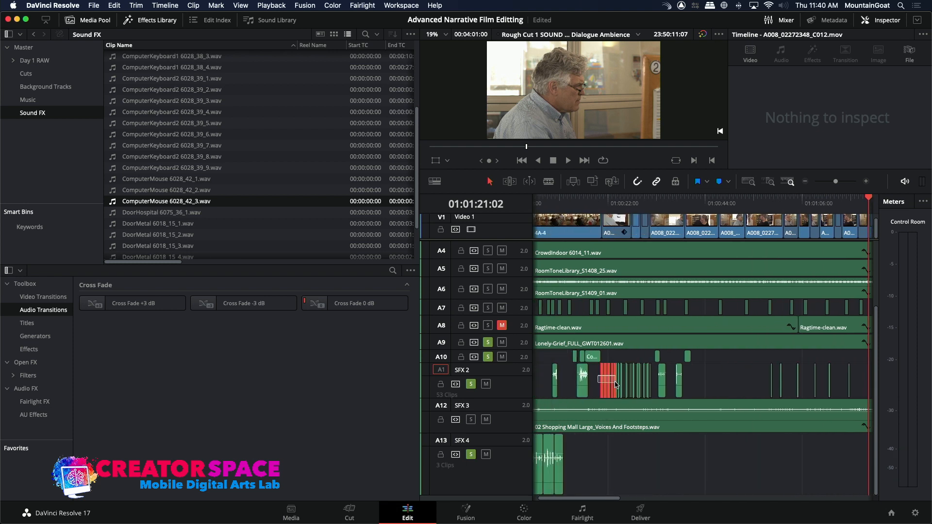
{"action": "left_click_drag", "start_coordinate": [619, 387], "coordinate": [619, 387]}
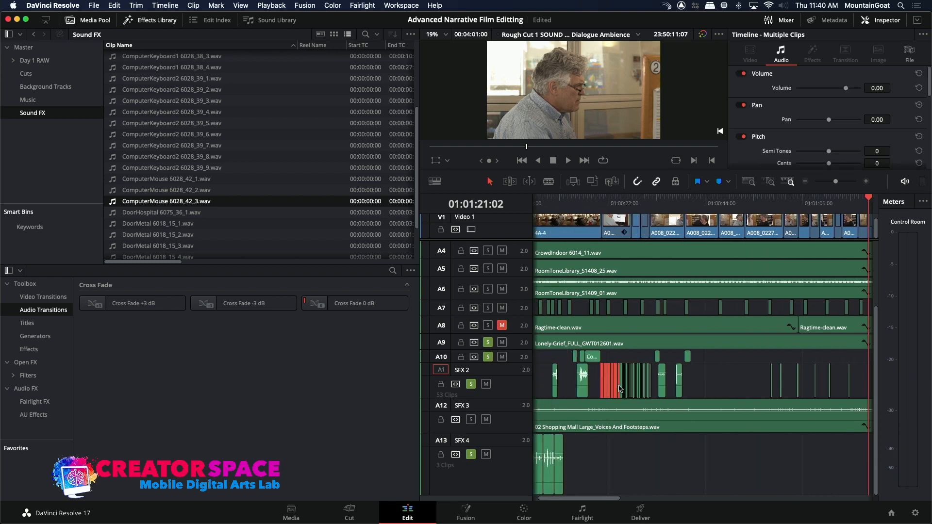
{"action": "key", "text": "ctrl+v"}
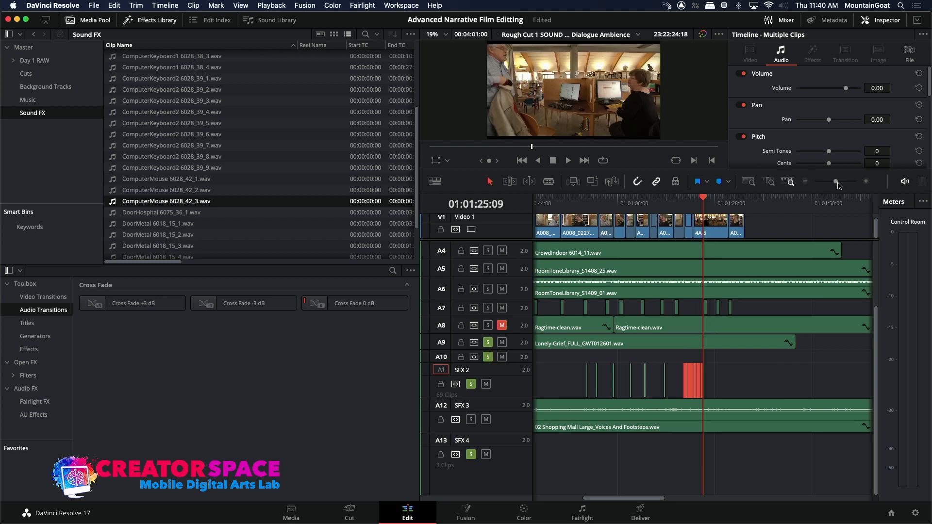
Play the pasted typing with the picture and delete the pasted clips that follow 01:01:21:22 on SFX 2.
{"action": "left_click", "coordinate": [864, 183]}
{"action": "left_click", "coordinate": [616, 208]}
{"action": "key", "text": "space"}
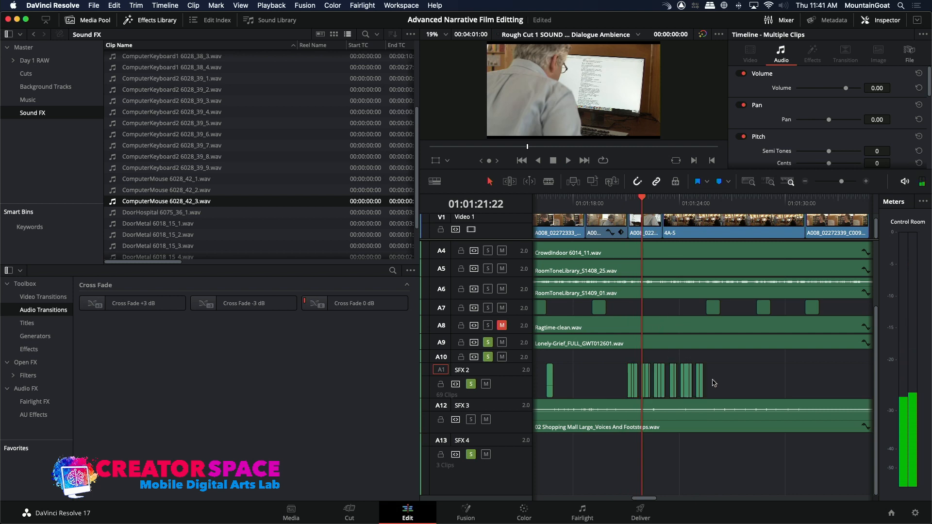
{"action": "key", "text": "Delete"}
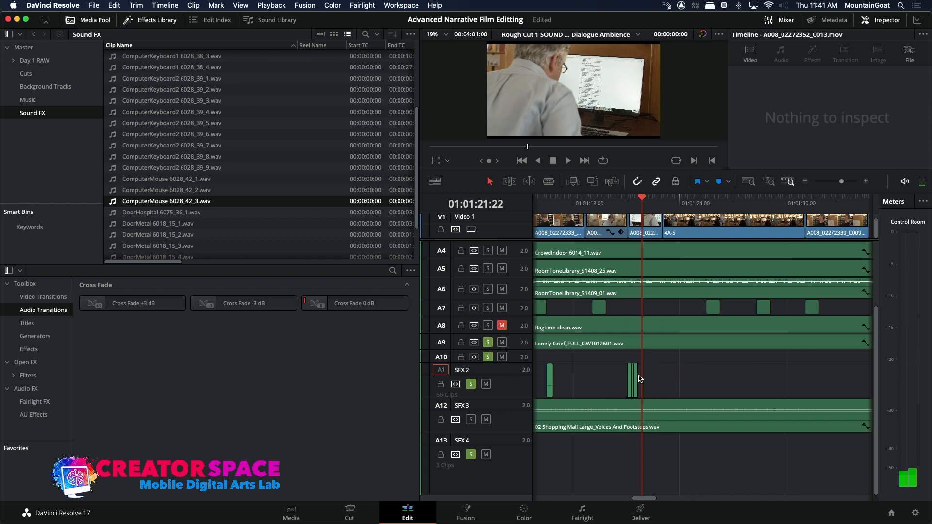
Move the remaining pasted typing clips on SFX 2 slightly earlier, ahead of the cut to the man's screen, and replay the section.
{"action": "left_click", "coordinate": [606, 376]}
{"action": "key", "text": "space"}
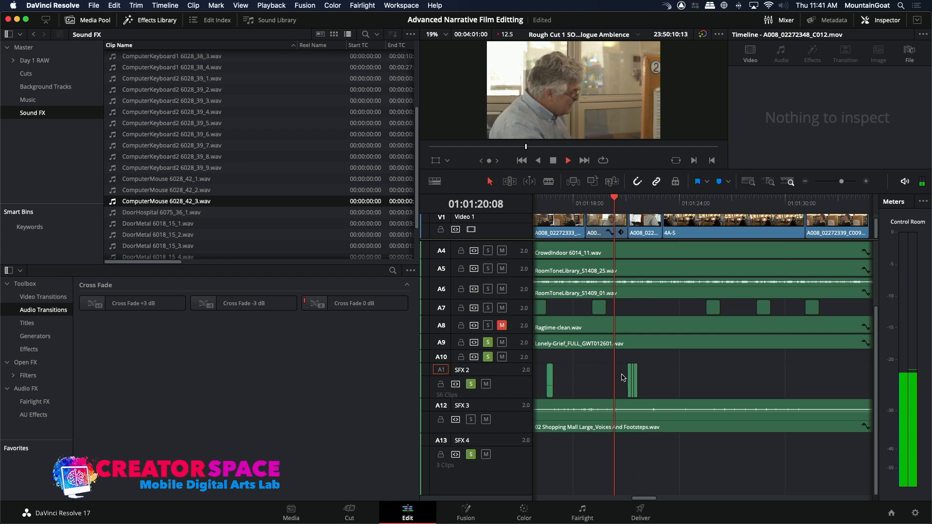
{"action": "key", "text": "space"}
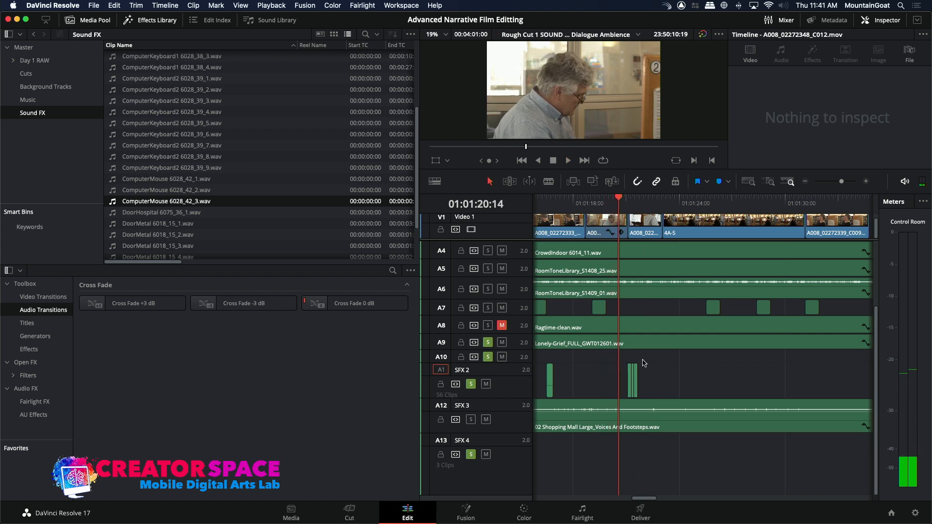
{"action": "left_click_drag", "start_coordinate": [646, 360], "coordinate": [628, 391]}
{"action": "key", "text": "space"}
{"action": "key", "text": "space"}
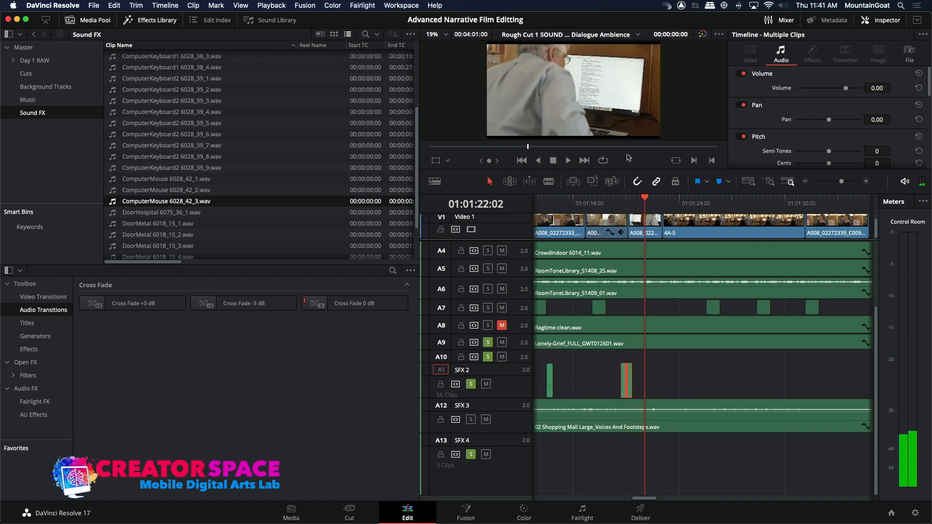
Audition 22 Chair_Wood Foley1.wav and mark a 00:00:01:10 range ending at 00:00:31:06.
{"action": "left_click_drag", "start_coordinate": [418, 143], "coordinate": [429, 70]}
{"action": "double_click", "coordinate": [117, 69]}
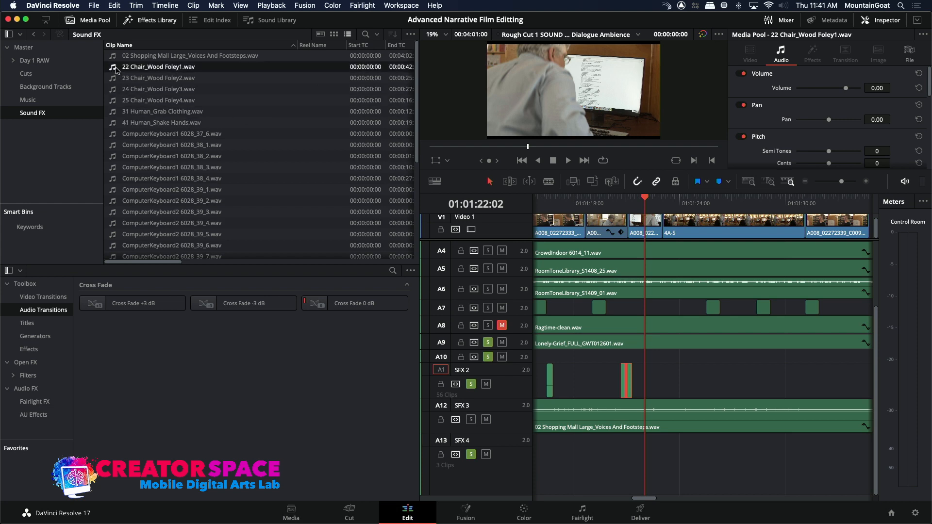
{"action": "key", "text": "space"}
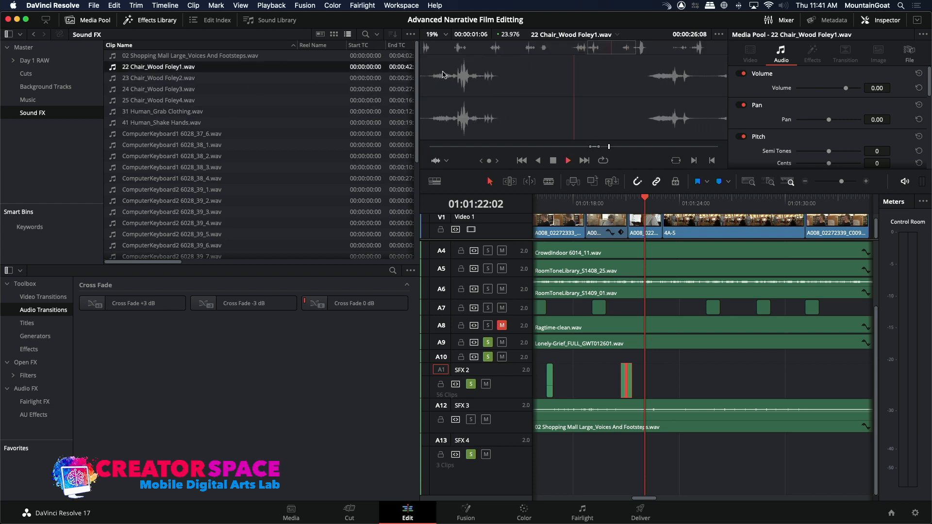
{"action": "key", "text": "i"}
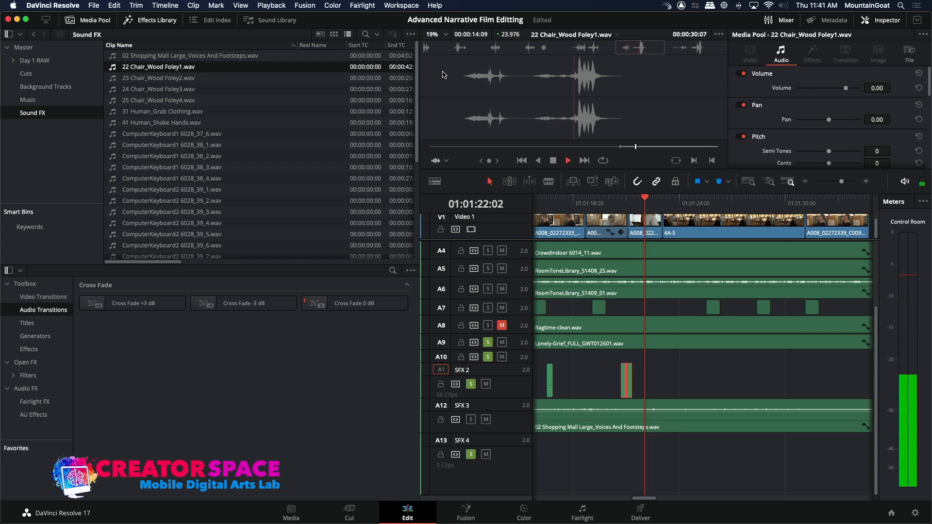
{"action": "key", "text": "space"}
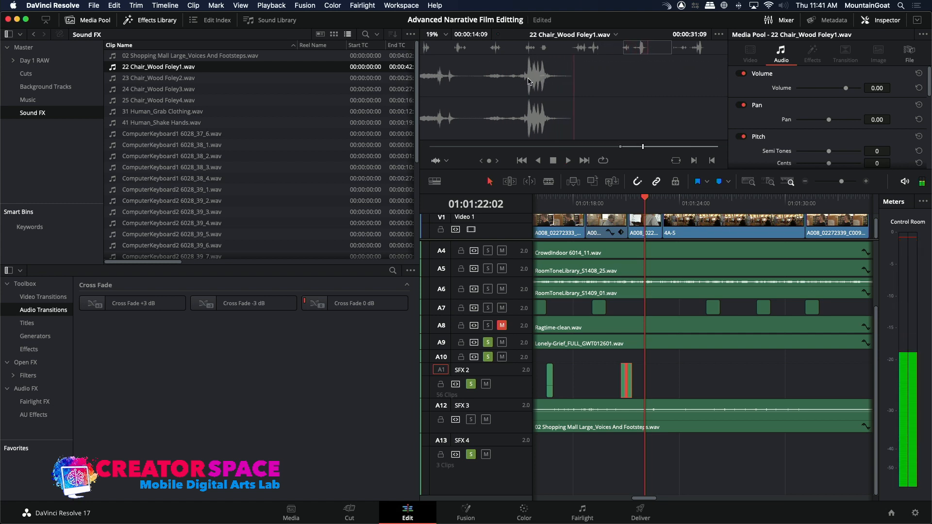
{"action": "left_click_drag", "start_coordinate": [646, 48], "coordinate": [636, 47]}
{"action": "key", "text": "i"}
{"action": "key", "text": "space"}
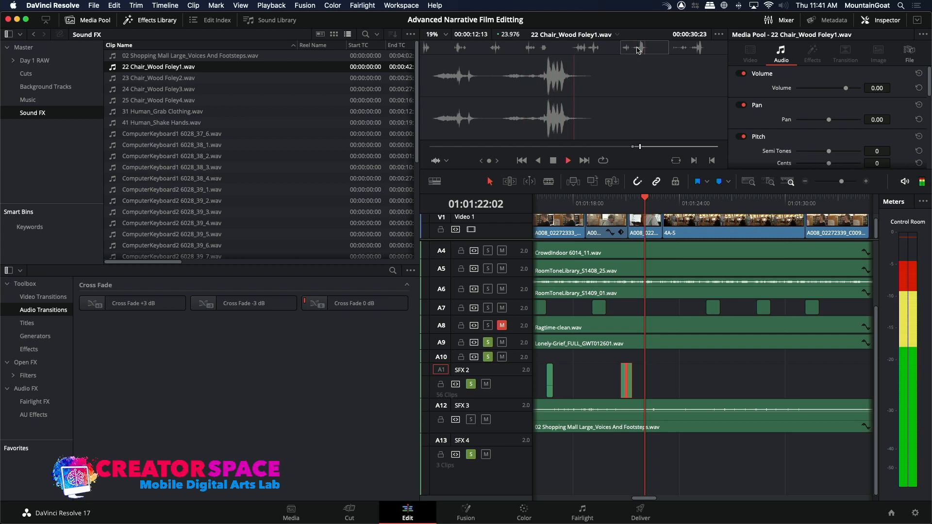
{"action": "key", "text": "o"}
{"action": "key", "text": "space"}
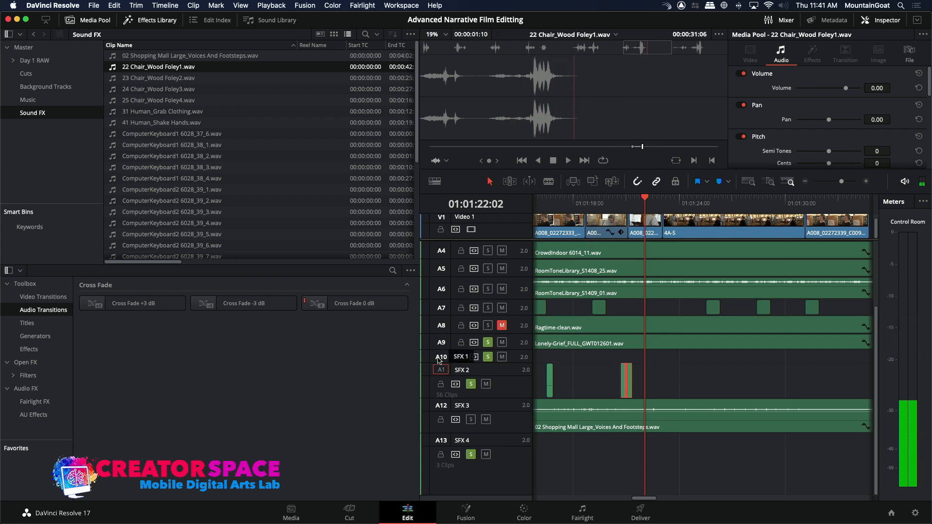
Place the marked chair sound on SFX 1 at 01:01:22:02 and play it back with the picture.
{"action": "left_click", "coordinate": [442, 357]}
{"action": "left_click", "coordinate": [595, 182]}
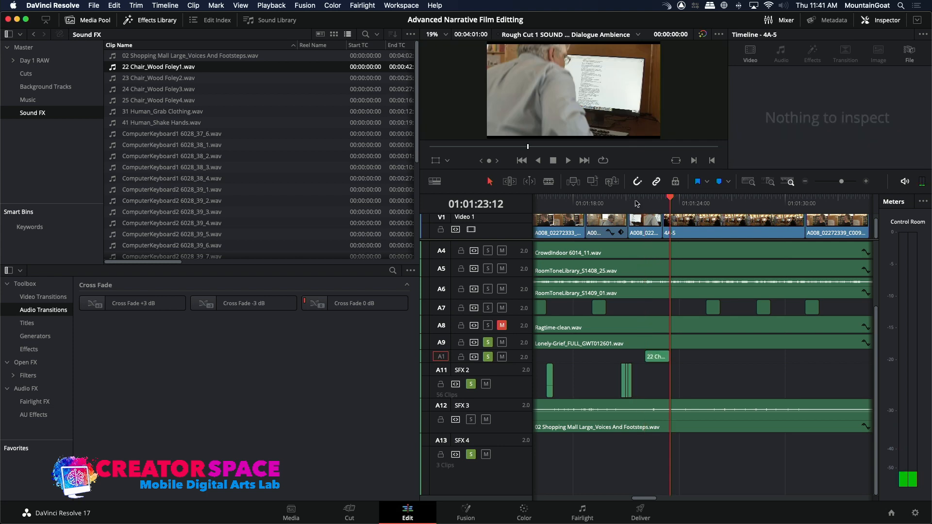
{"action": "left_click", "coordinate": [643, 207]}
{"action": "key", "text": "space"}
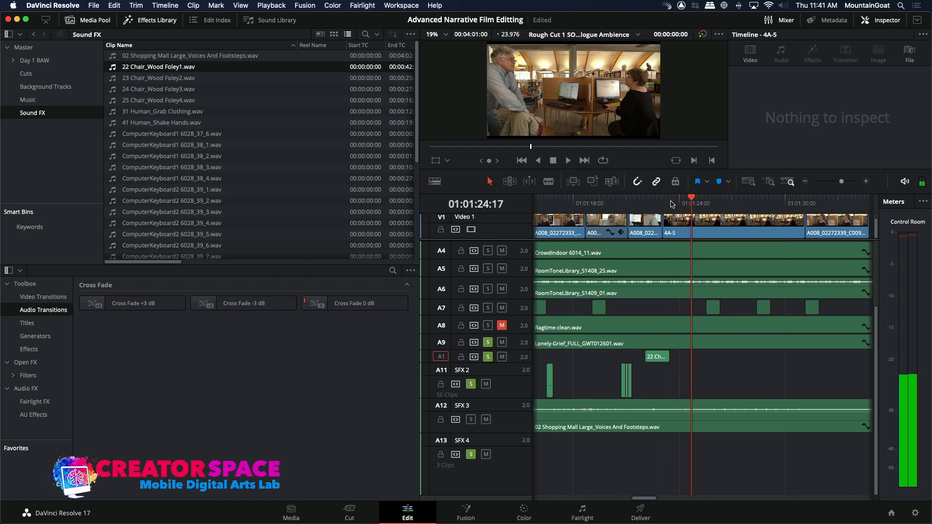
{"action": "key", "text": "space"}
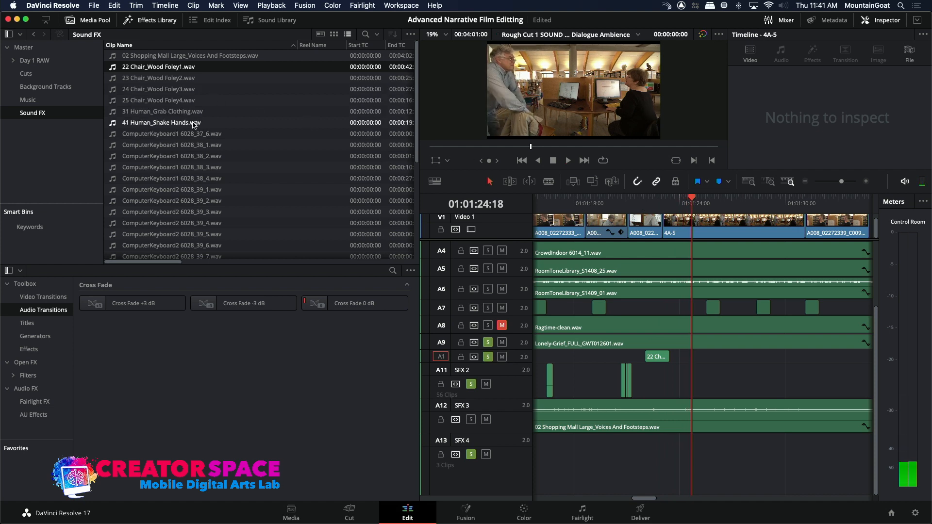
Audition 31 Human_Grab Clothing.wav and mark a 00:00:01:06 range ending at 00:00:01:05.
{"action": "double_click", "coordinate": [117, 113]}
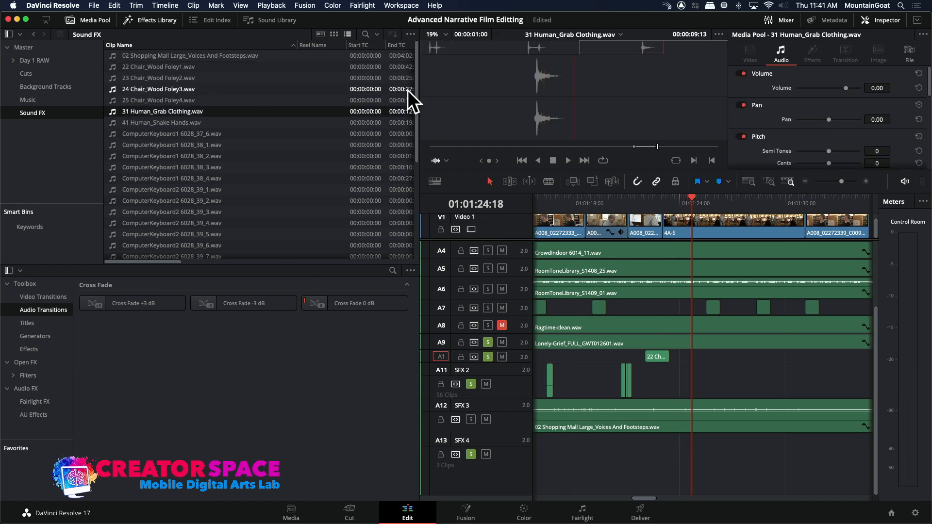
{"action": "key", "text": "space"}
{"action": "left_click", "coordinate": [429, 48]}
{"action": "key", "text": "space"}
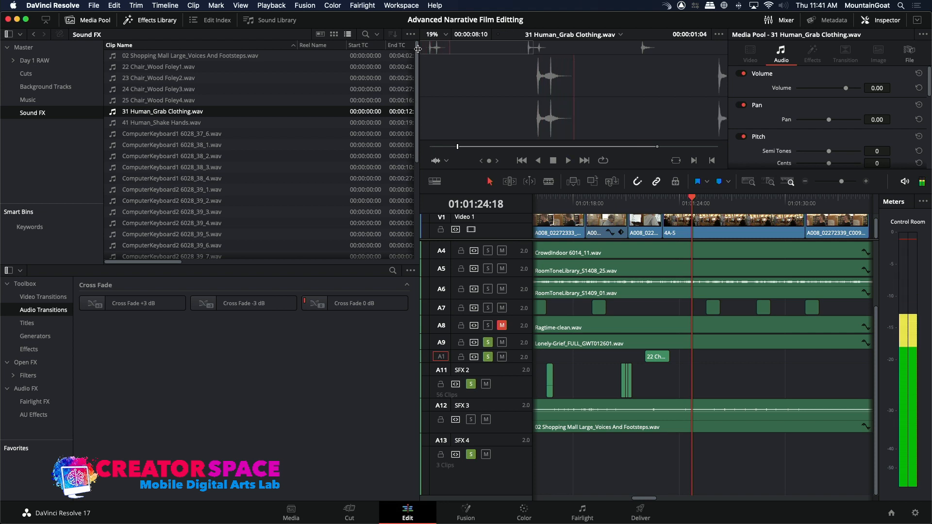
{"action": "key", "text": "o"}
{"action": "left_click_drag", "start_coordinate": [435, 45], "coordinate": [419, 46]}
{"action": "key", "text": "space"}
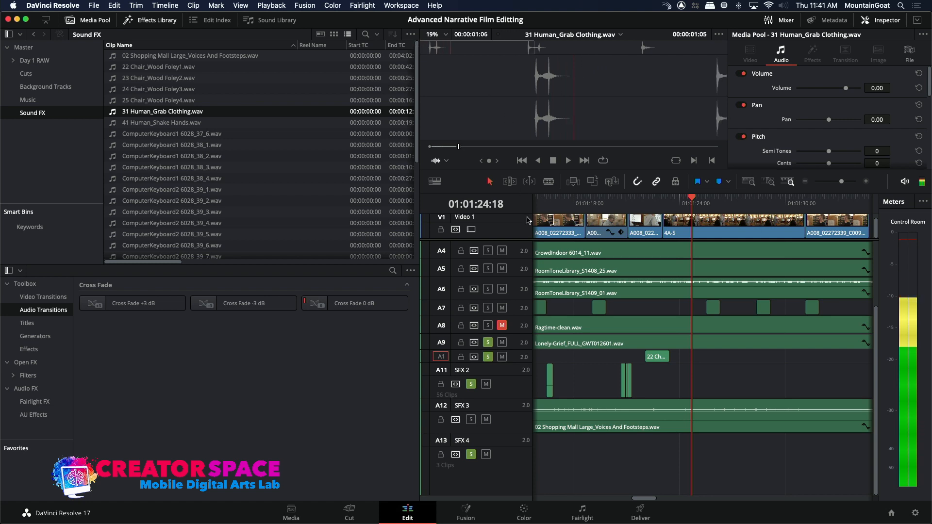
Place the marked clothing sound on SFX 1 at 01:01:24:18 and play it back with the picture.
{"action": "left_click", "coordinate": [592, 182]}
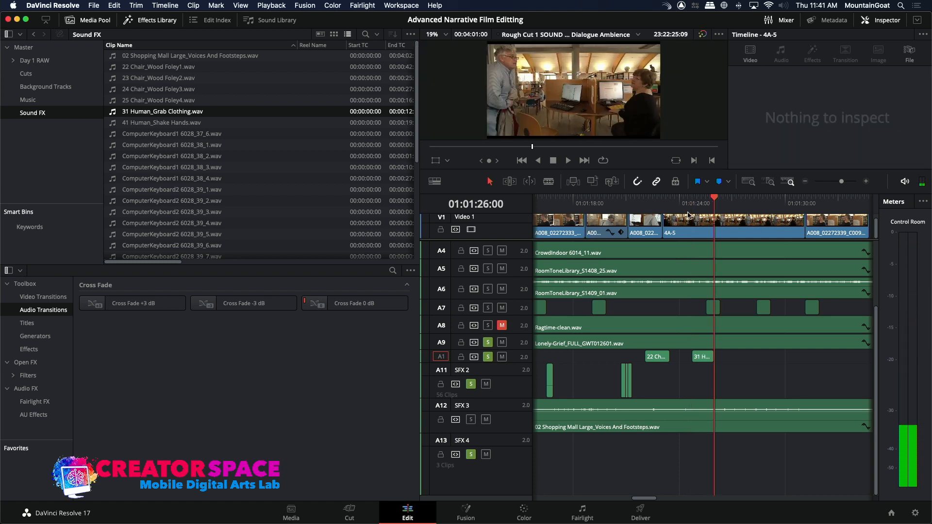
{"action": "key", "text": "space"}
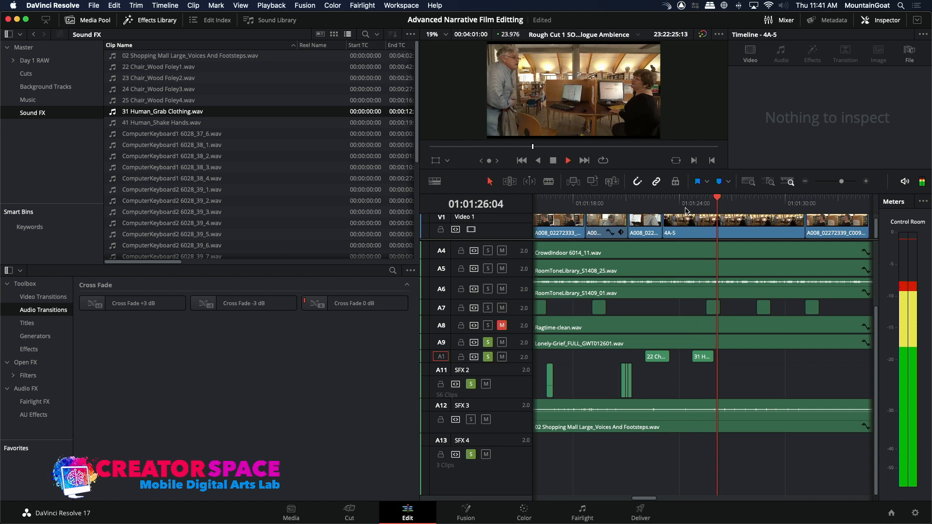
{"action": "key", "text": "space"}
{"action": "key", "text": "space"}
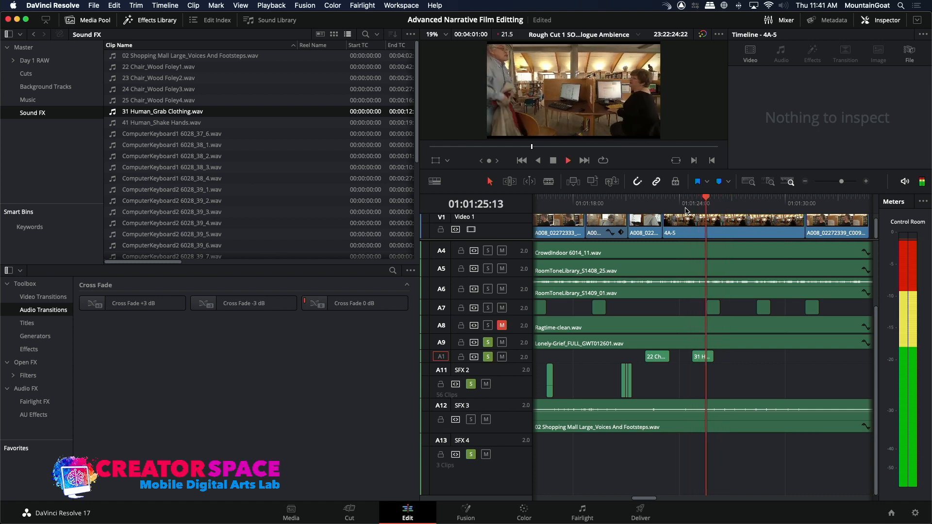
{"action": "key", "text": "space"}
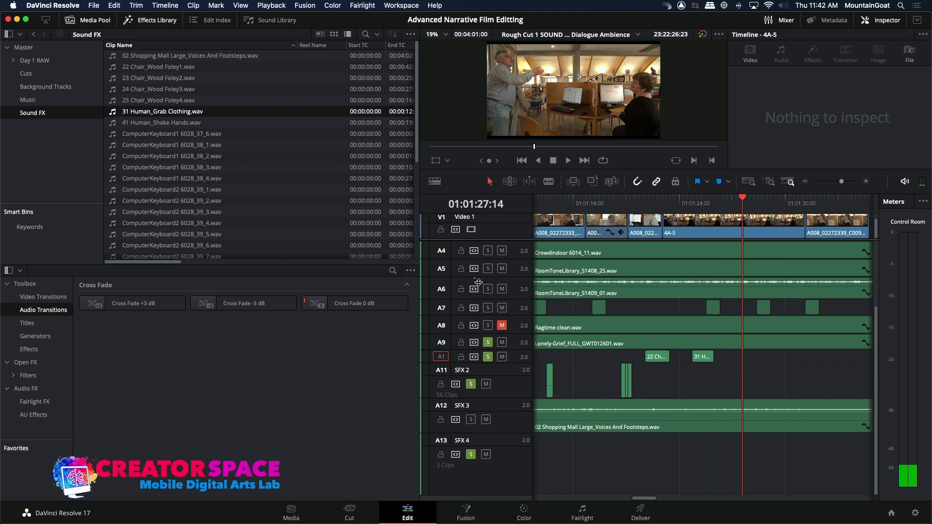
Copy the first FootstepsWoodRug 6017_25_1.wav clip on SFX 4 and paste it on the same track at 01:01:27:14.
{"action": "left_click_drag", "start_coordinate": [648, 498], "coordinate": [540, 467]}
{"action": "left_click", "coordinate": [567, 471]}
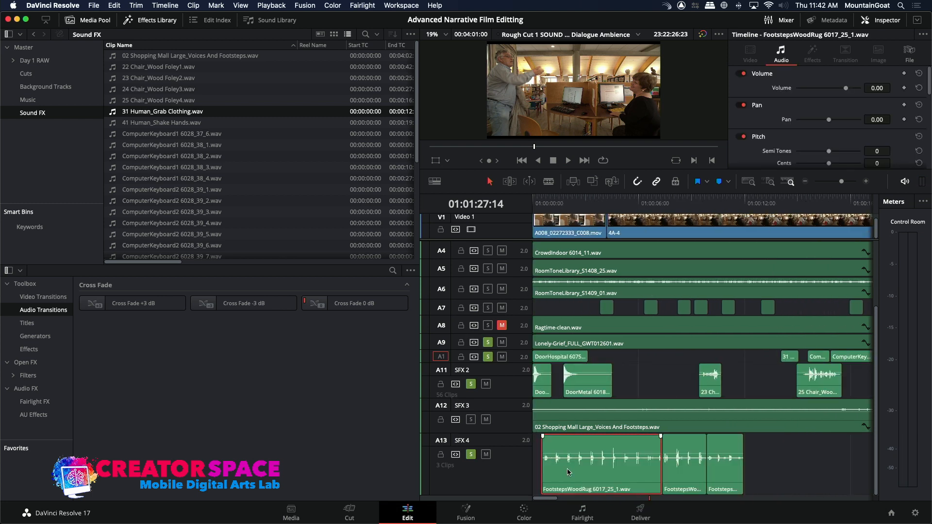
{"action": "left_click_drag", "start_coordinate": [549, 502], "coordinate": [644, 518]}
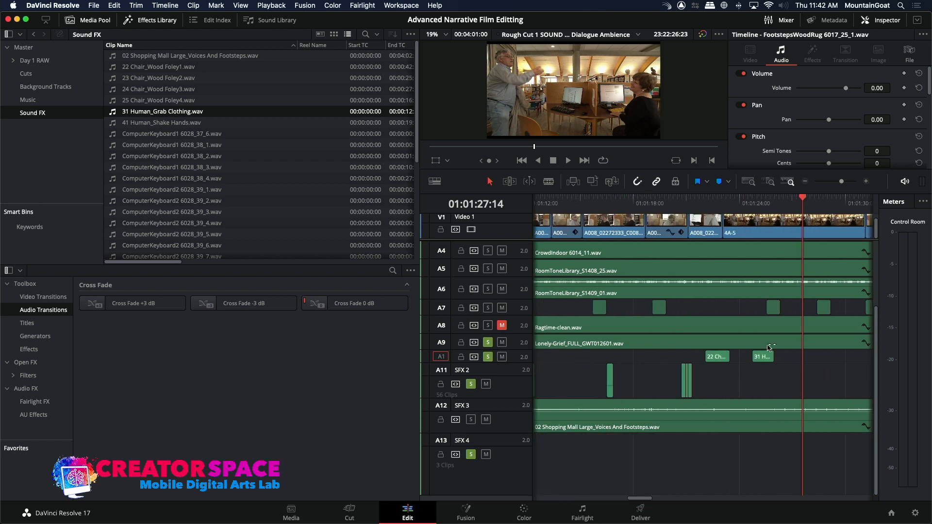
{"action": "key", "text": "super+v"}
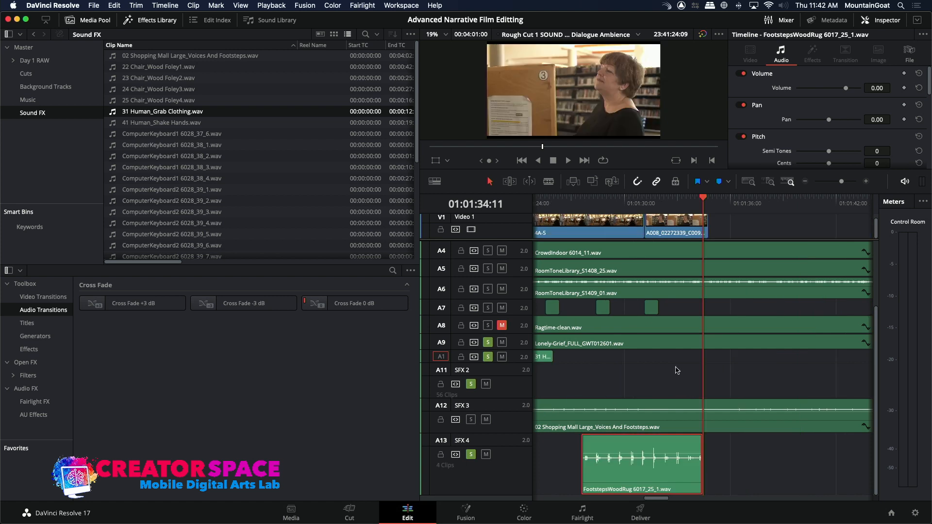
Play the pasted footsteps with the picture and split the clip just after its first footstep.
{"action": "left_click", "coordinate": [569, 212]}
{"action": "key", "text": "space"}
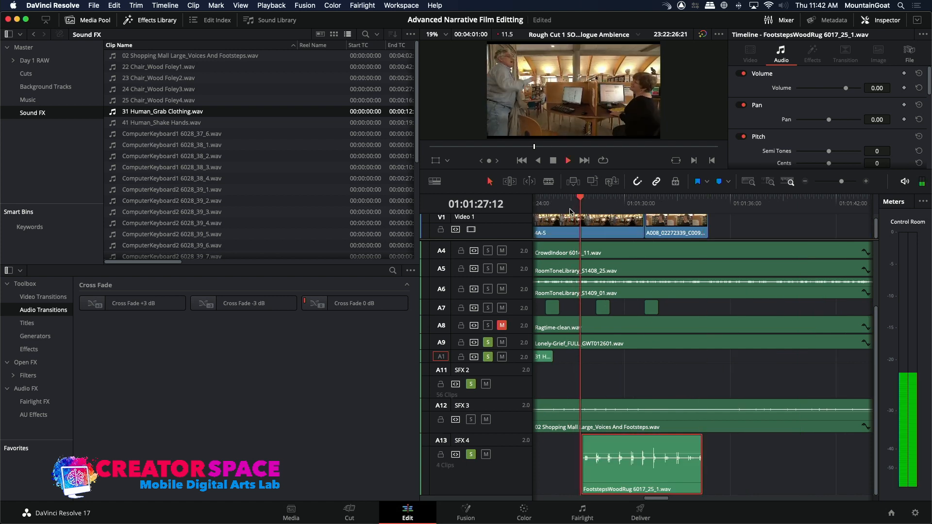
{"action": "key", "text": "space"}
{"action": "left_click", "coordinate": [580, 206]}
{"action": "key", "text": "space"}
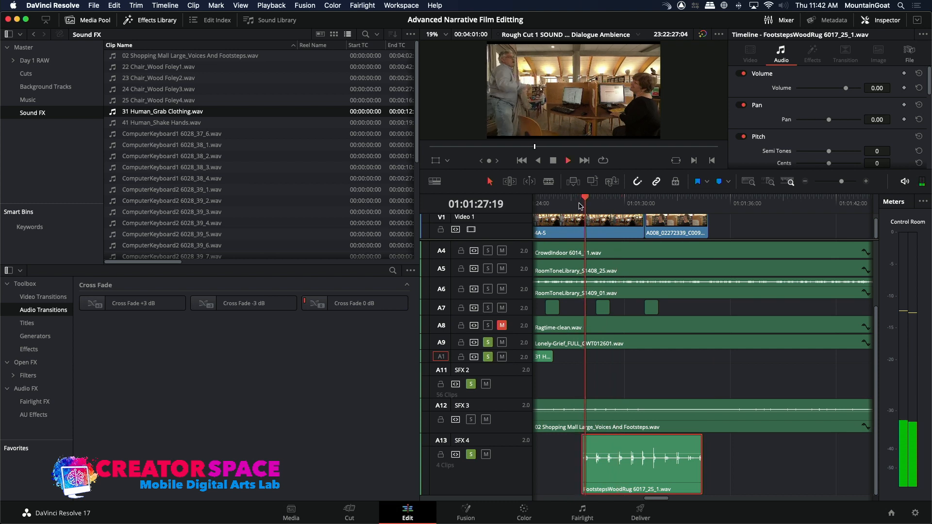
{"action": "left_click", "coordinate": [548, 181]}
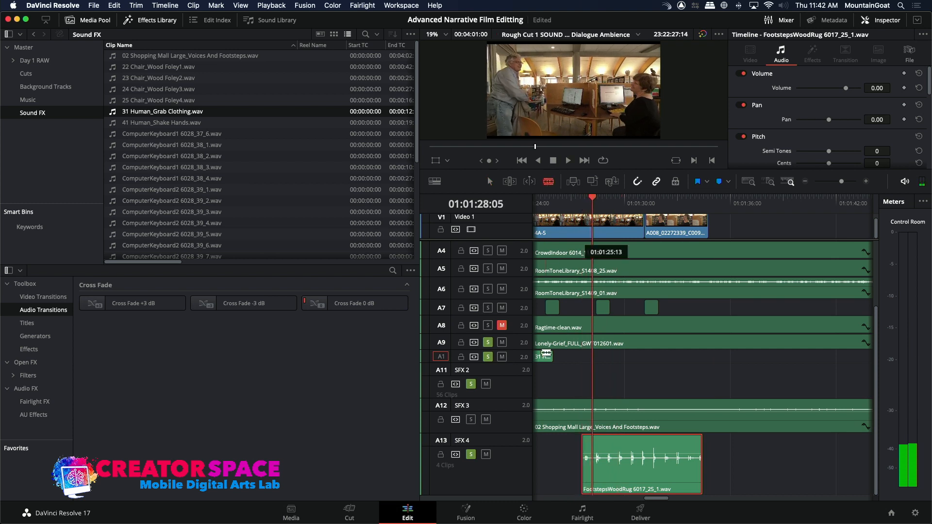
{"action": "left_click", "coordinate": [593, 455]}
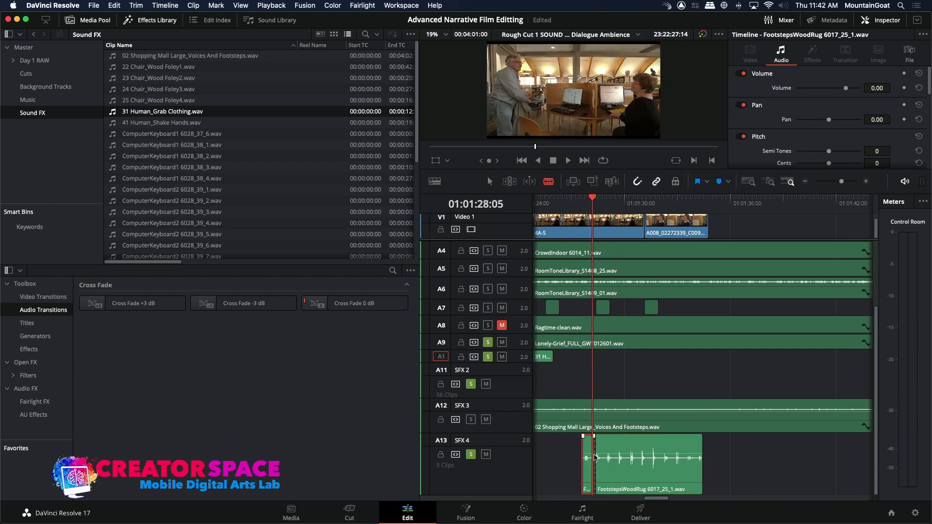
Replay the split footsteps and move the longer part on SFX 4 to start at 01:01:28:20.
{"action": "key", "text": "space"}
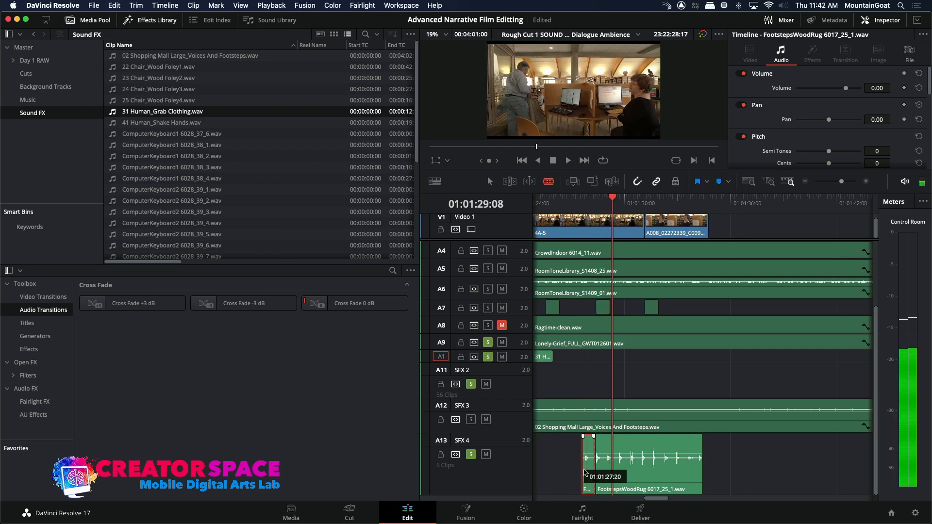
{"action": "left_click", "coordinate": [586, 205]}
{"action": "key", "text": "space"}
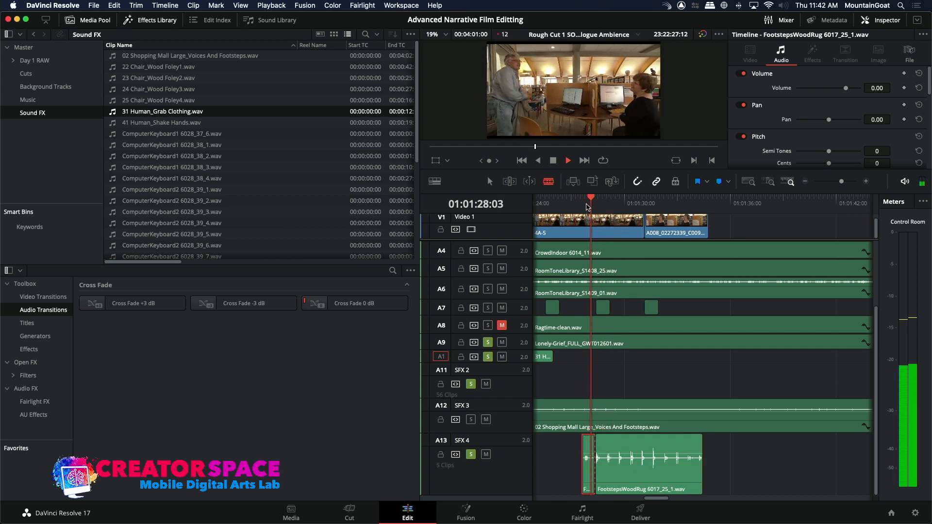
{"action": "key", "text": "space"}
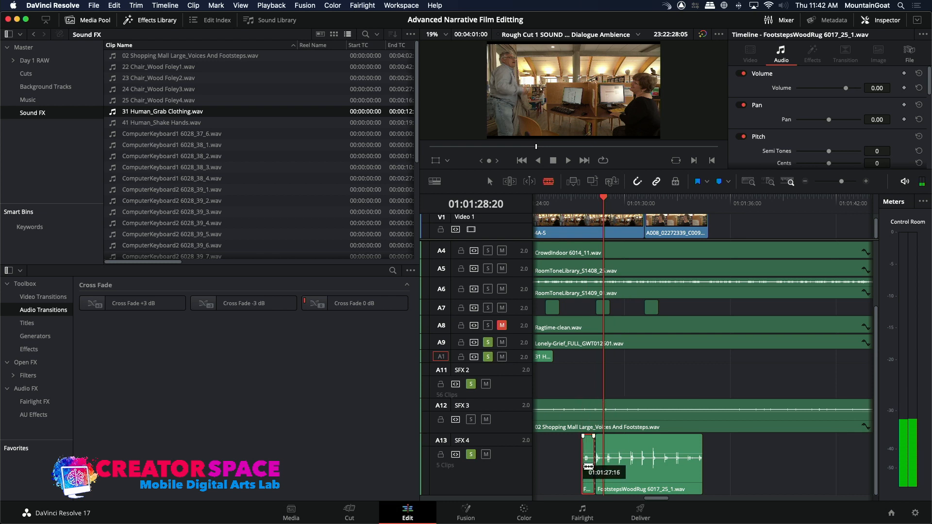
{"action": "left_click", "coordinate": [497, 182]}
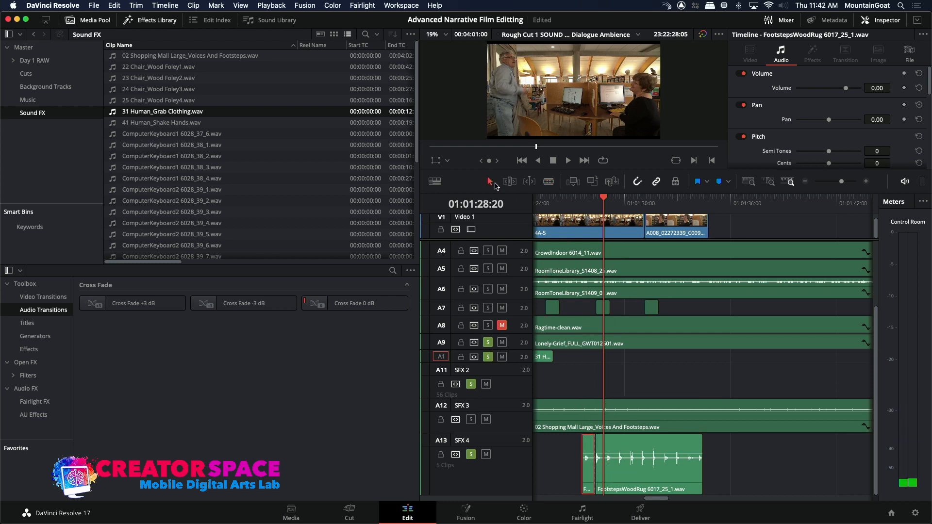
{"action": "left_click_drag", "start_coordinate": [620, 479], "coordinate": [628, 483]}
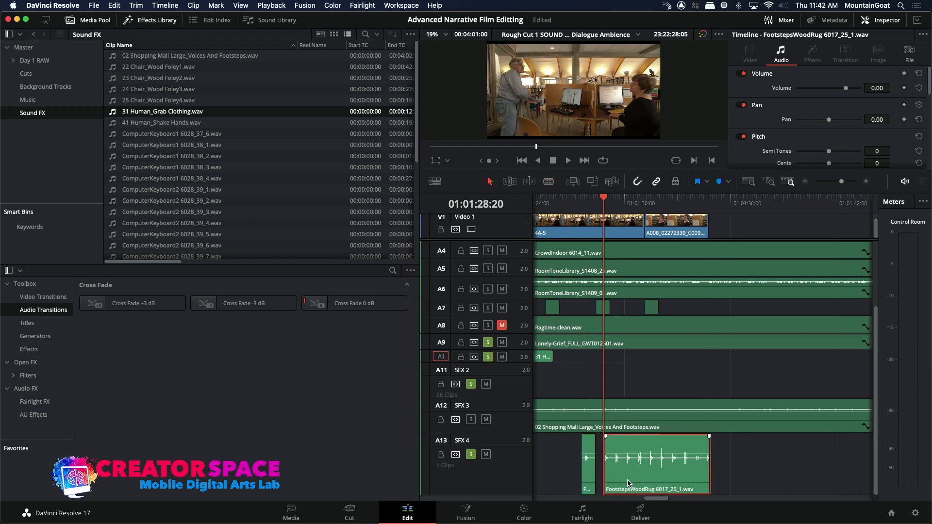
Play the adjusted footsteps through the end of the picture and return the playhead to the start of the timeline.
{"action": "key", "text": "slash"}
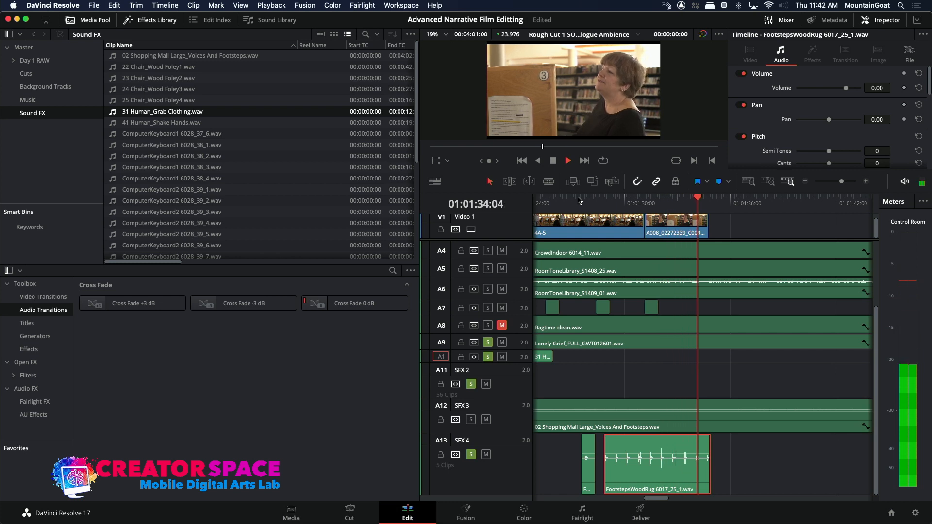
{"action": "key", "text": "space"}
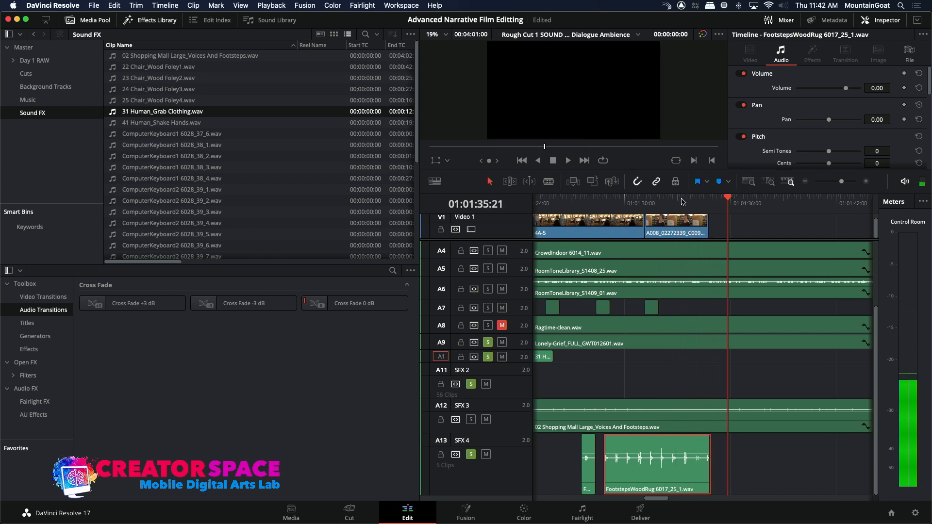
{"action": "left_click", "coordinate": [805, 181]}
{"action": "left_click", "coordinate": [805, 181]}
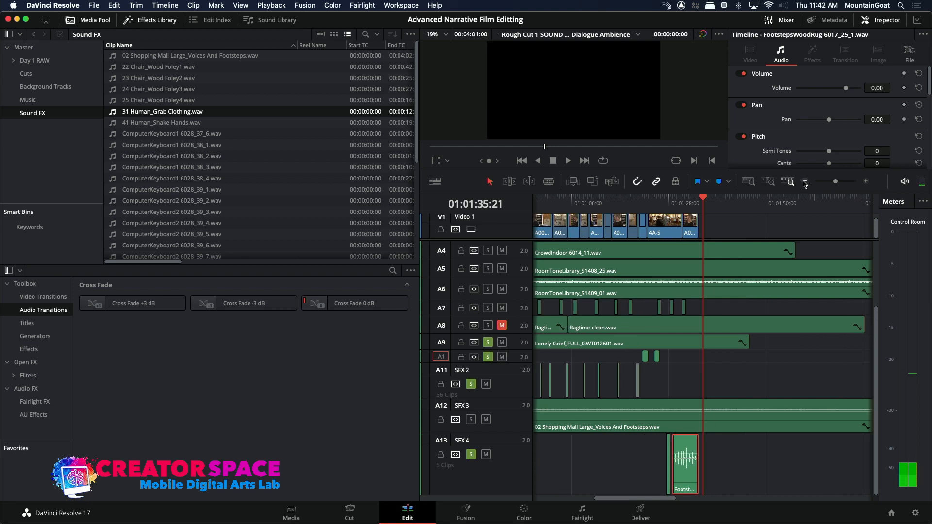
{"action": "left_click", "coordinate": [805, 181]}
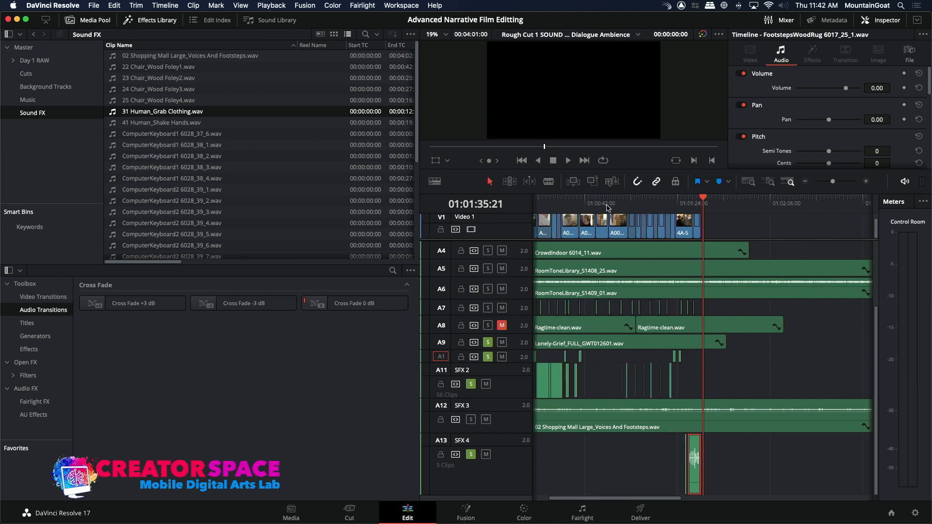
{"action": "key", "text": "Home"}
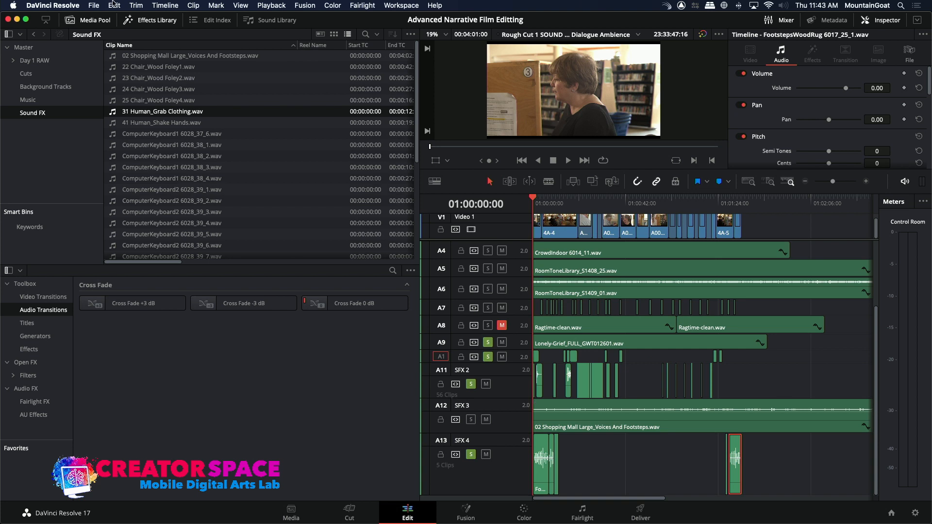
Search the sound effects library for "hit table" and import 36 Human_Hit Hand Table Dish.wav into the Sound FX bin.
{"action": "left_click", "coordinate": [93, 6]}
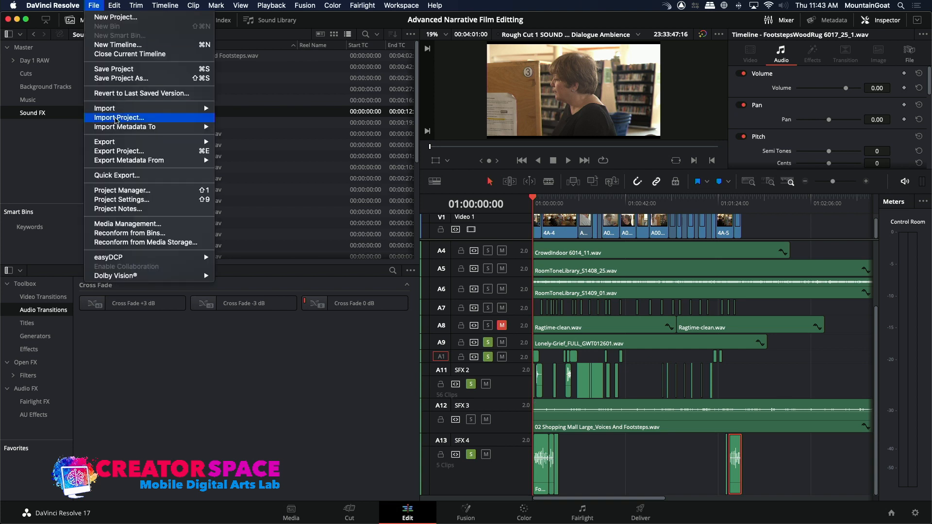
{"action": "mouse_move", "coordinate": [122, 109]}
{"action": "left_click", "coordinate": [236, 118]}
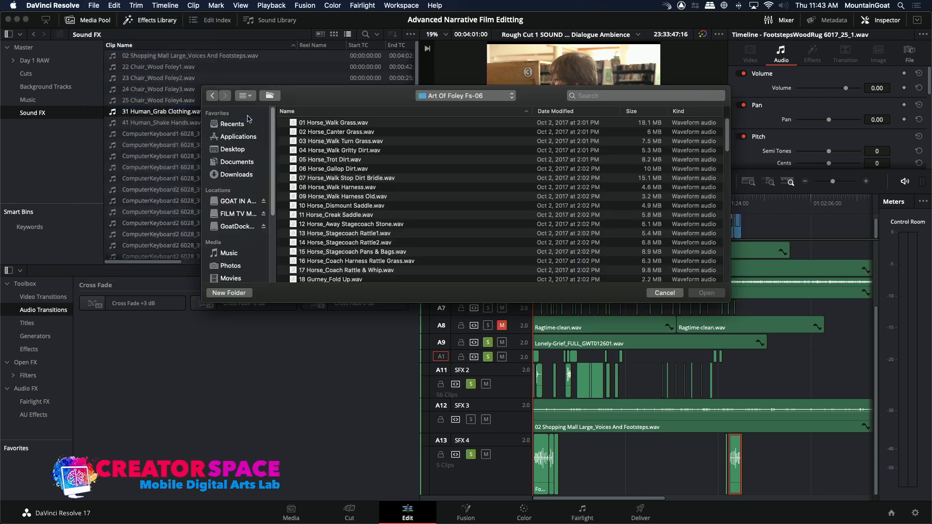
{"action": "left_click", "coordinate": [444, 100]}
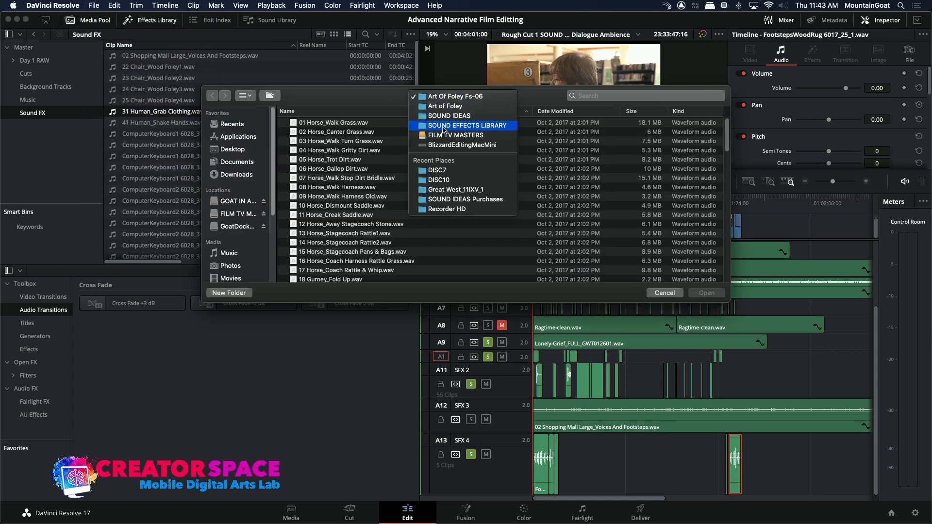
{"action": "left_click", "coordinate": [468, 118]}
{"action": "left_click", "coordinate": [624, 93]}
{"action": "type", "text": "hit table"}
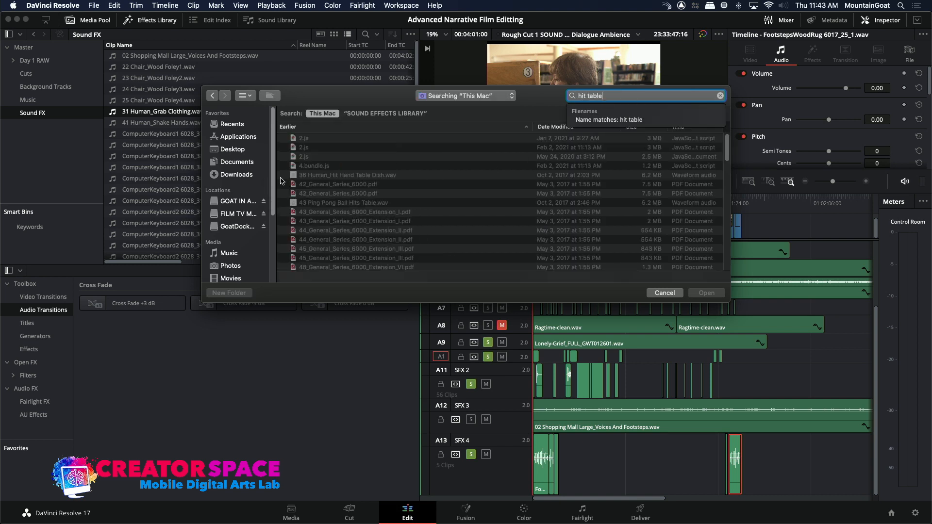
{"action": "left_click", "coordinate": [294, 175]}
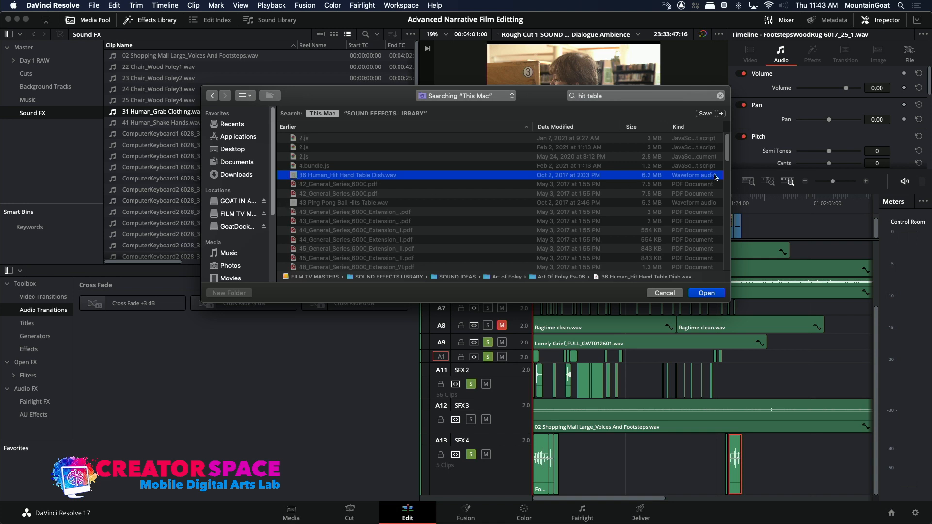
{"action": "left_click_drag", "start_coordinate": [729, 159], "coordinate": [731, 293]}
{"action": "left_click", "coordinate": [717, 294]}
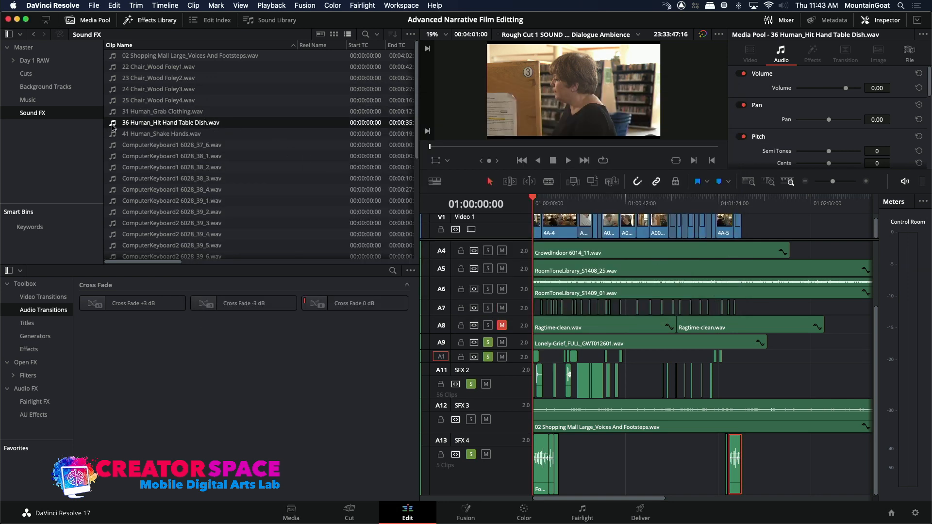
Mark the 00:00:08:04 to 00:00:09:05 range of 36 Human_Hit Hand Table Dish.wav and move the timeline playhead to 01:00:29:17.
{"action": "double_click", "coordinate": [113, 124]}
{"action": "key", "text": "space"}
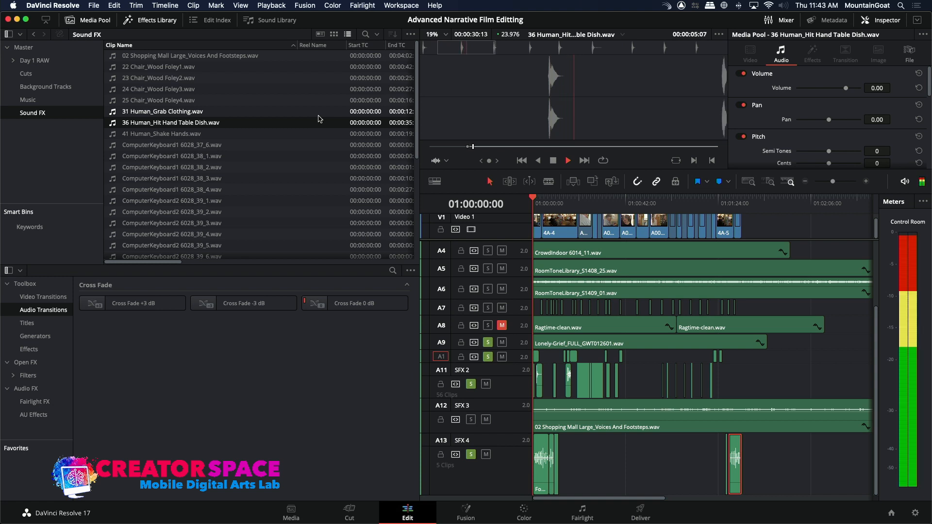
{"action": "key", "text": "space"}
{"action": "left_click", "coordinate": [495, 54]}
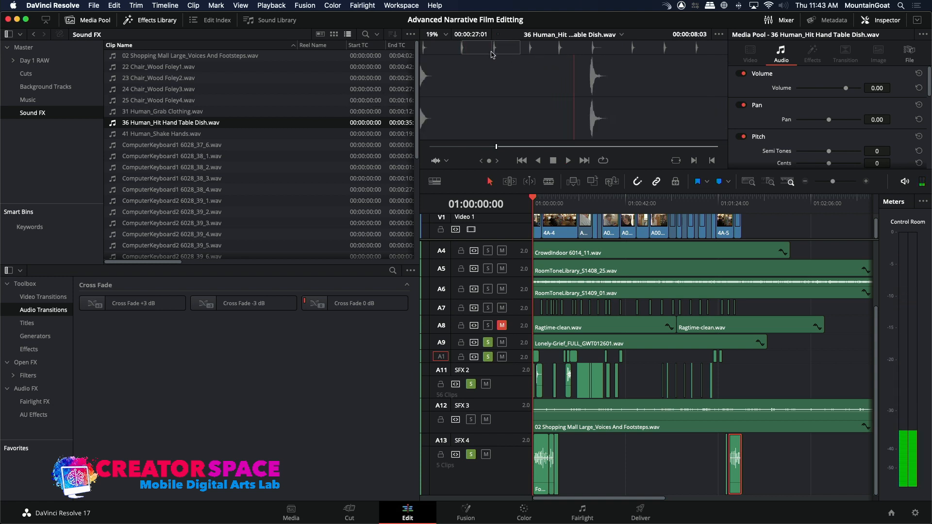
{"action": "key", "text": "space"}
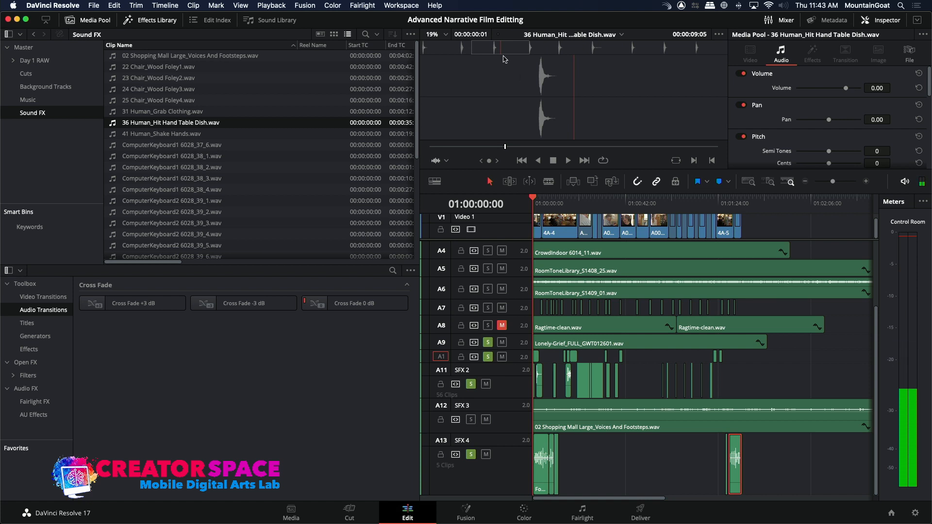
{"action": "key", "text": "j"}
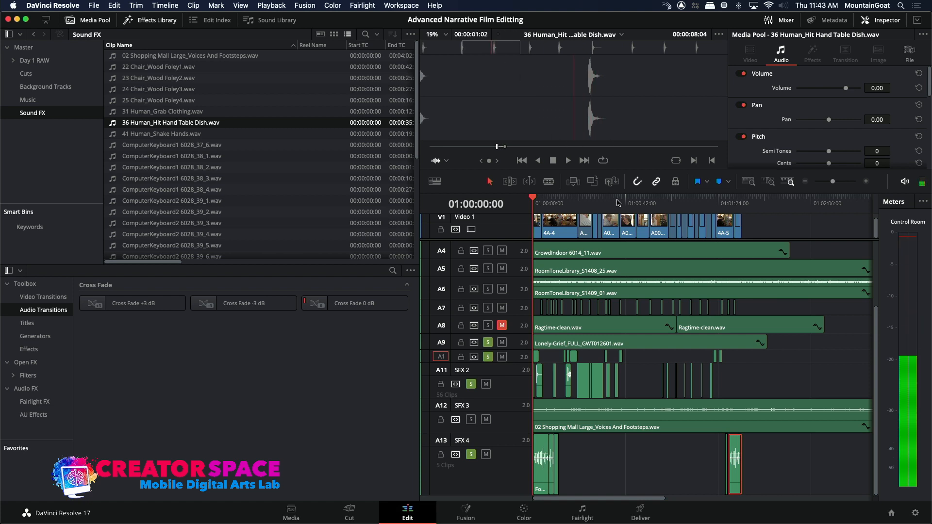
{"action": "left_click", "coordinate": [597, 205]}
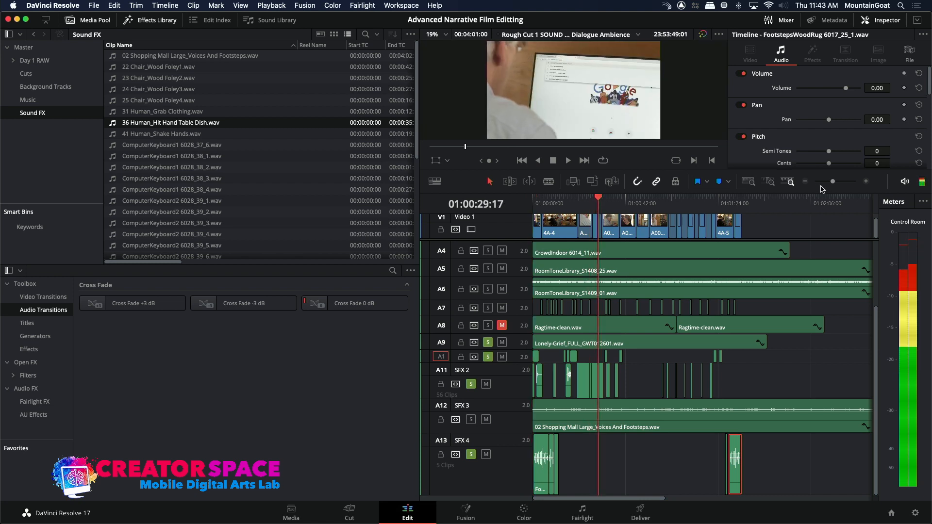
Overwrite the marked table-hit sound onto SFX 4 at 01:00:31:21.
{"action": "left_click_drag", "start_coordinate": [832, 185], "coordinate": [832, 185]}
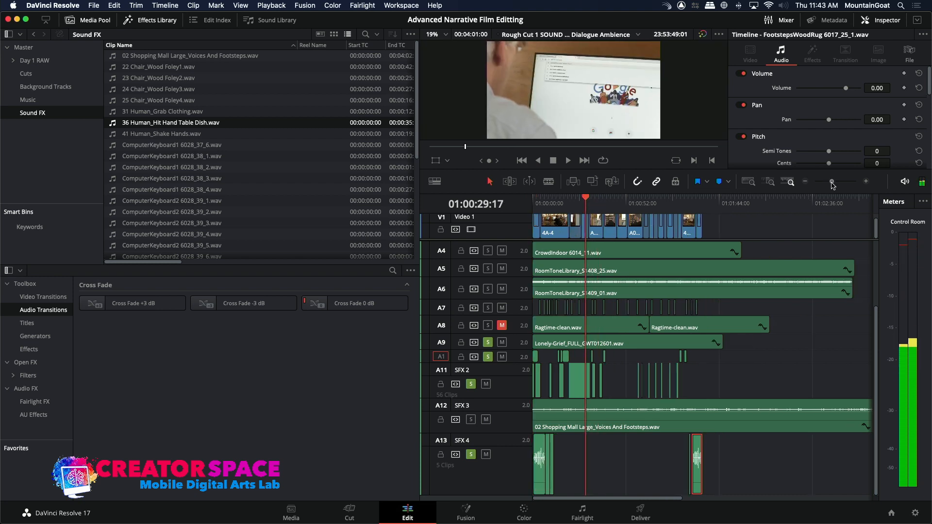
{"action": "left_click", "coordinate": [866, 181]}
{"action": "left_click", "coordinate": [867, 182]}
{"action": "left_click", "coordinate": [867, 182]}
{"action": "left_click", "coordinate": [746, 204]}
{"action": "left_click_drag", "start_coordinate": [746, 207], "coordinate": [766, 210]}
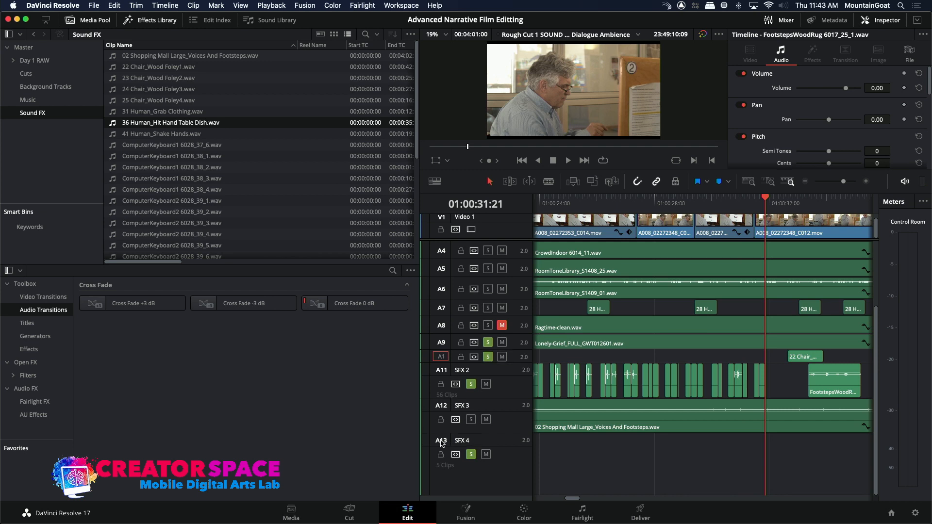
{"action": "left_click", "coordinate": [588, 182]}
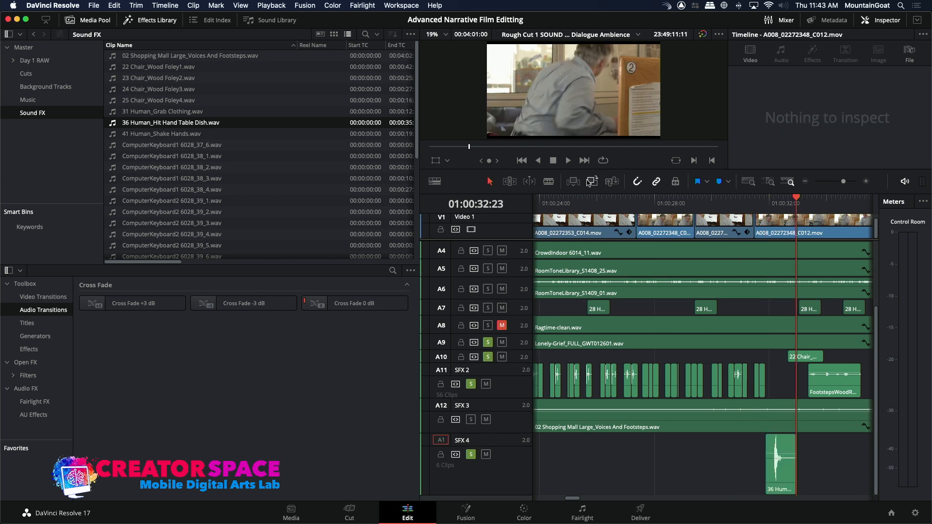
Play back the table hit on SFX 4 against the man rising from his seat.
{"action": "left_click", "coordinate": [755, 205]}
{"action": "key", "text": "space"}
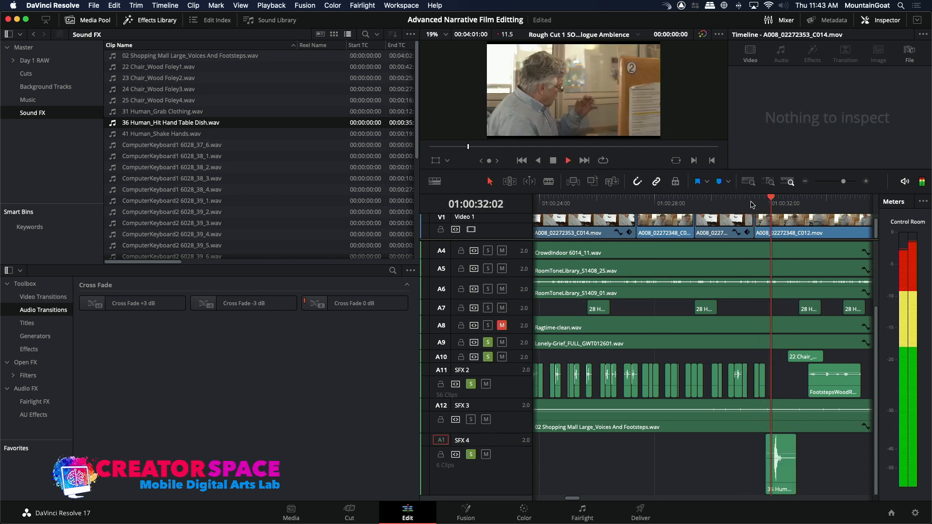
{"action": "left_click", "coordinate": [751, 205]}
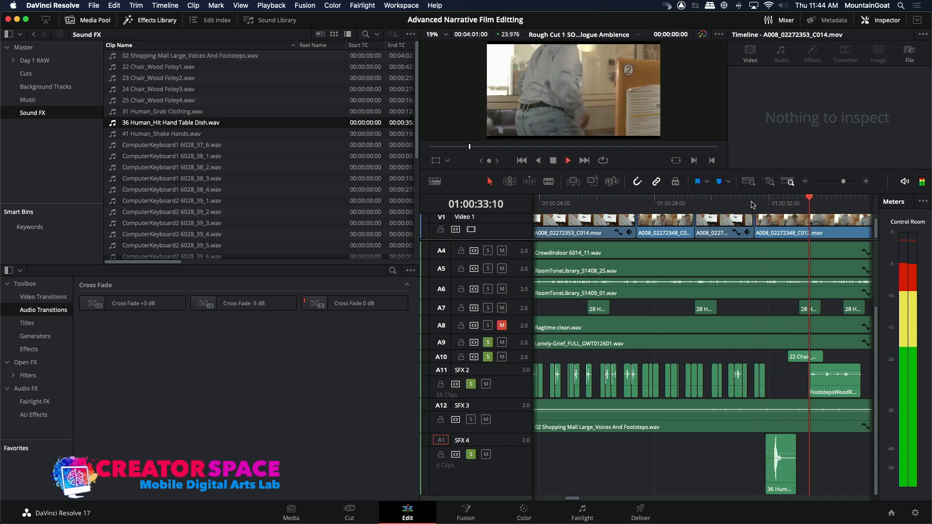
{"action": "key", "text": "space"}
Overwrite a second copy of the table-hit sound onto SFX 4 at 01:01:21:08.
{"action": "left_click", "coordinate": [807, 183]}
{"action": "left_click", "coordinate": [807, 183]}
{"action": "left_click", "coordinate": [807, 182]}
{"action": "left_click", "coordinate": [807, 182]}
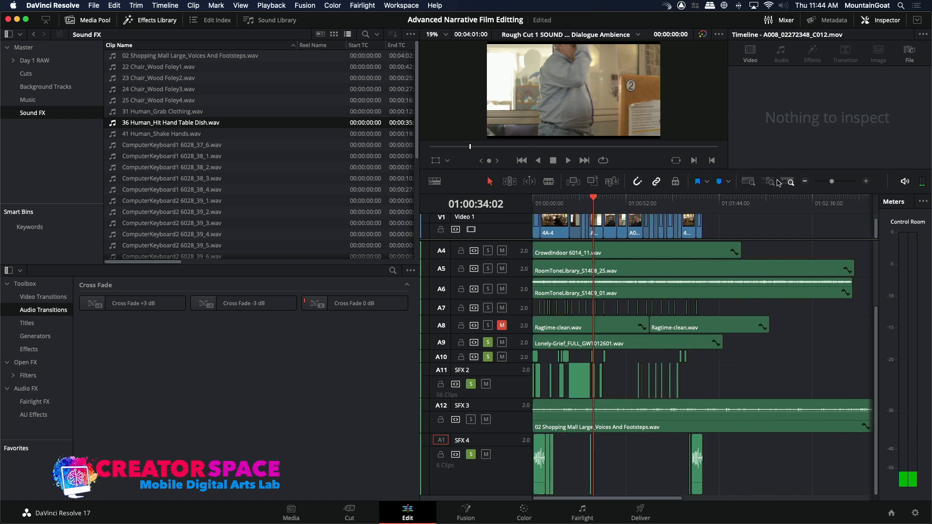
{"action": "left_click", "coordinate": [676, 199]}
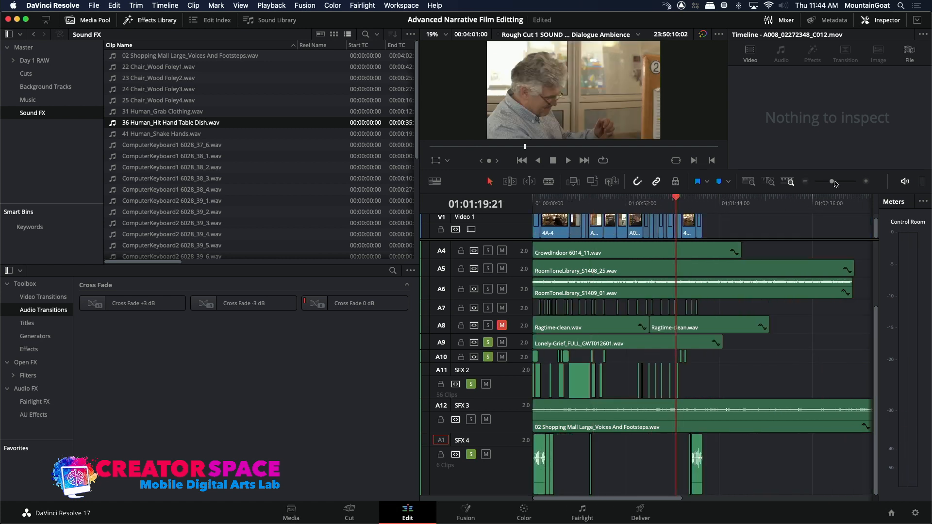
{"action": "left_click", "coordinate": [867, 182]}
{"action": "left_click", "coordinate": [867, 181]}
{"action": "left_click", "coordinate": [867, 182]}
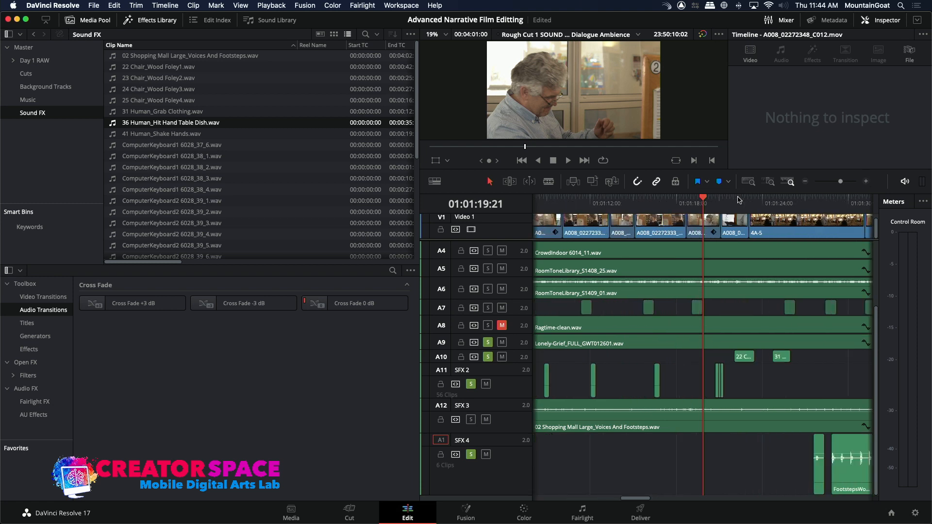
{"action": "mouse_move", "coordinate": [723, 208]}
{"action": "left_mouse_down"}
{"action": "mouse_move", "coordinate": [732, 209]}
{"action": "mouse_move", "coordinate": [724, 210]}
{"action": "left_mouse_up"}
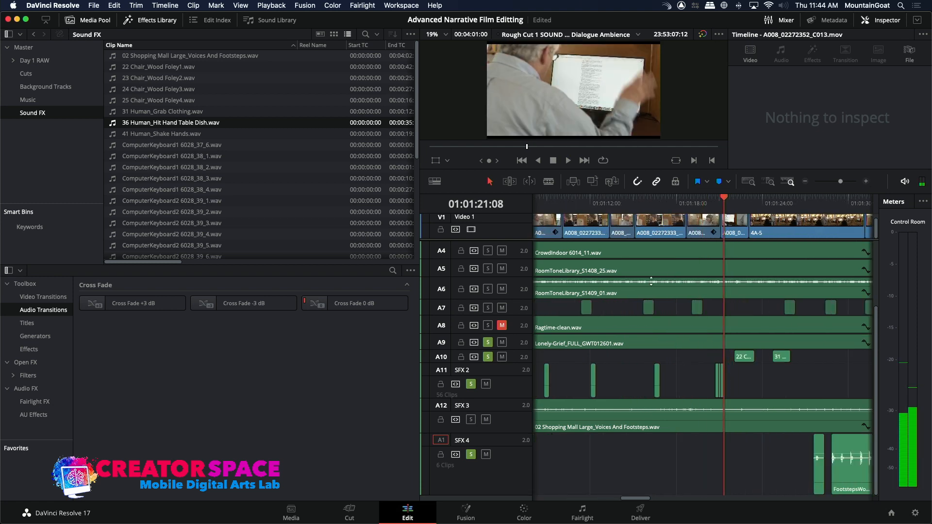
{"action": "left_click", "coordinate": [593, 184]}
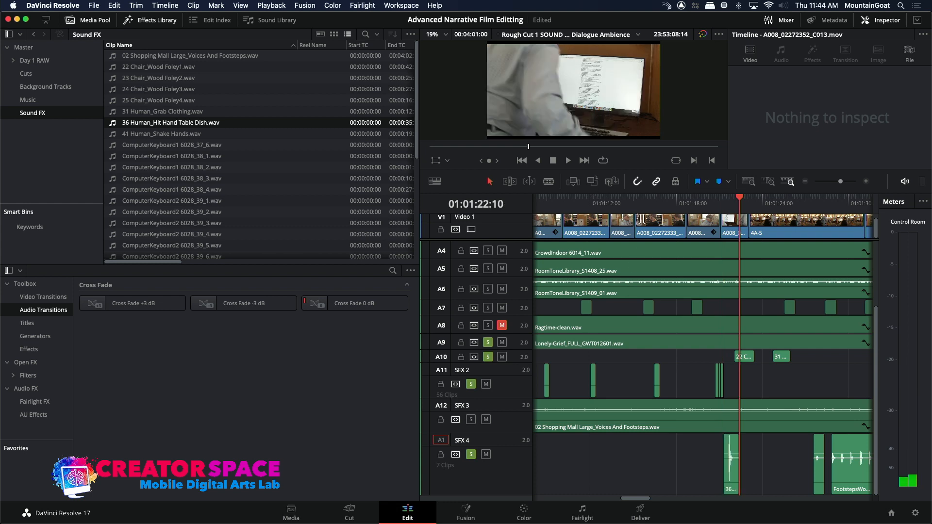
Play the picture after the second table hit and park the playhead at 01:01:23:11.
{"action": "key", "text": "/"}
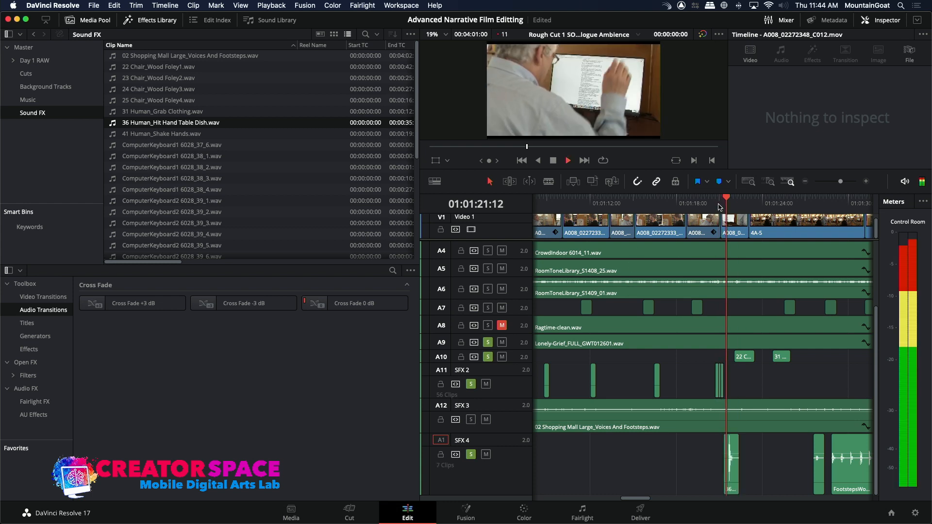
{"action": "left_click", "coordinate": [750, 198]}
{"action": "key", "text": "space"}
{"action": "key", "text": "space"}
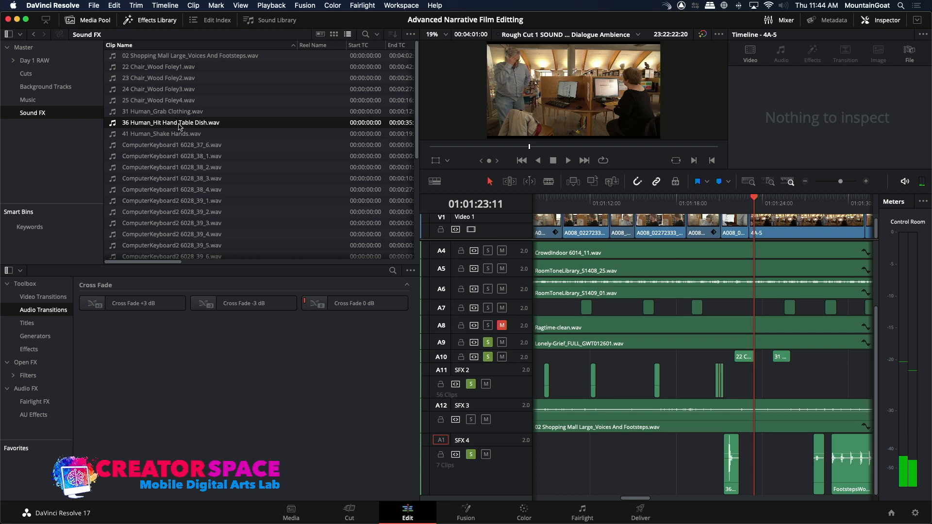
Mark a 3:15 range of FootstepsWoodRug 6017_25_2.wav ending at 00:00:07:19 and overwrite it onto SFX 4 at 01:01:23:11.
{"action": "left_click_drag", "start_coordinate": [417, 115], "coordinate": [402, 245]}
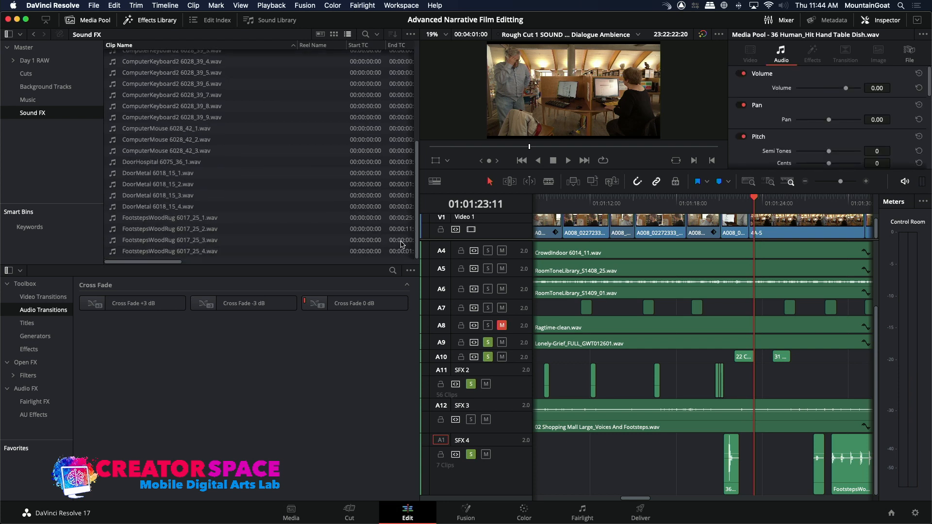
{"action": "left_click", "coordinate": [111, 230]}
{"action": "key", "text": "space"}
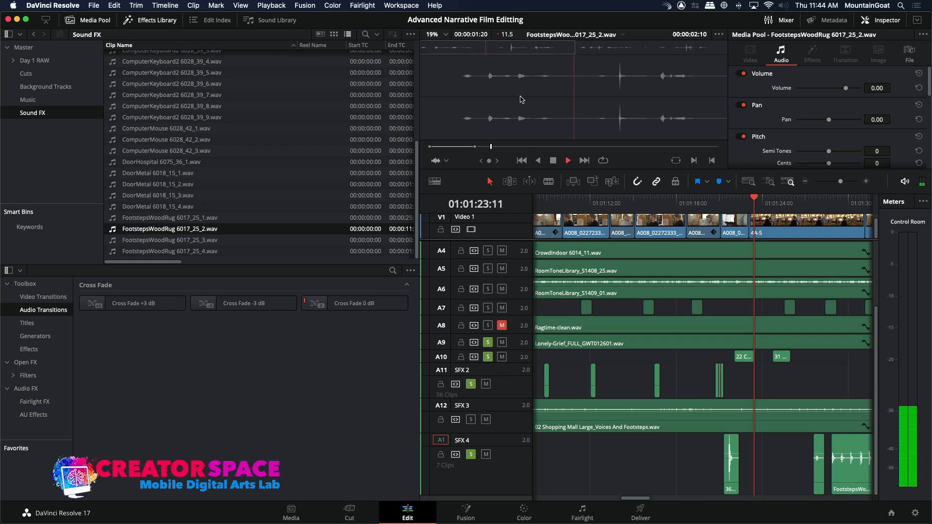
{"action": "key", "text": "i"}
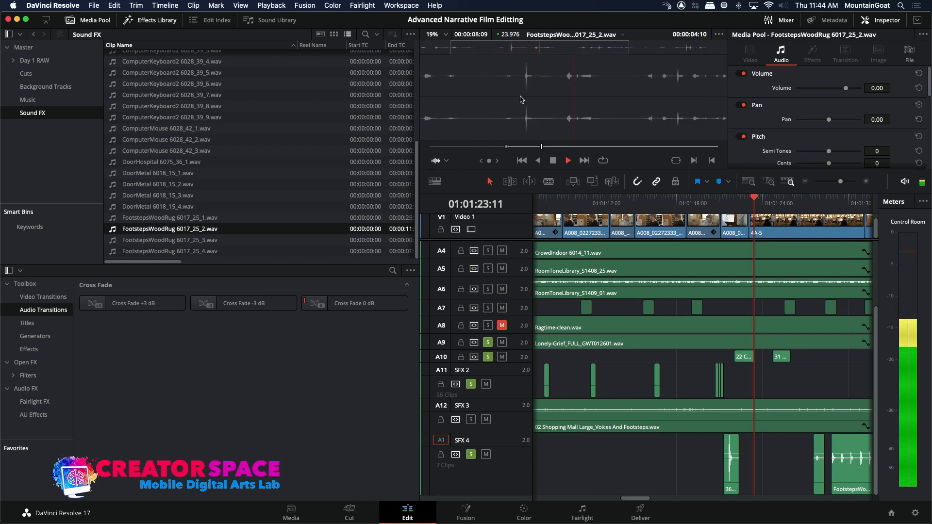
{"action": "key", "text": "space"}
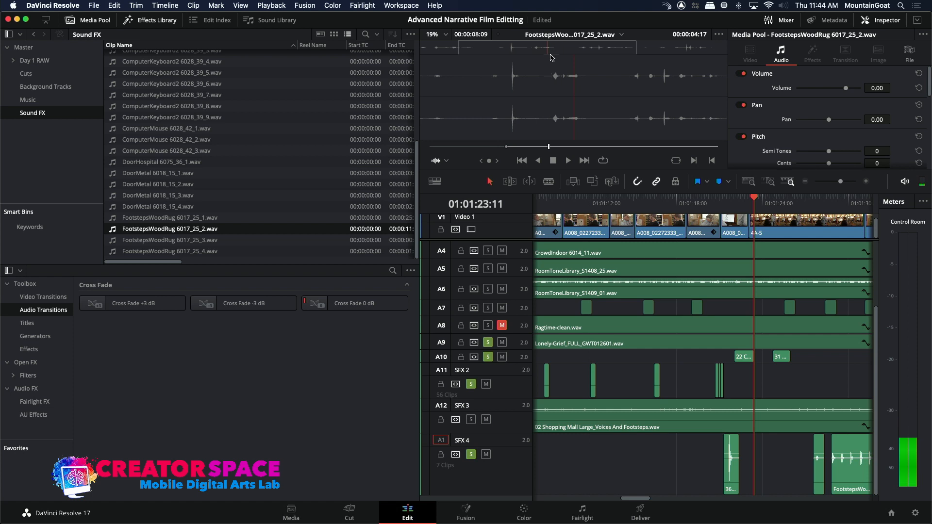
{"action": "key", "text": "space"}
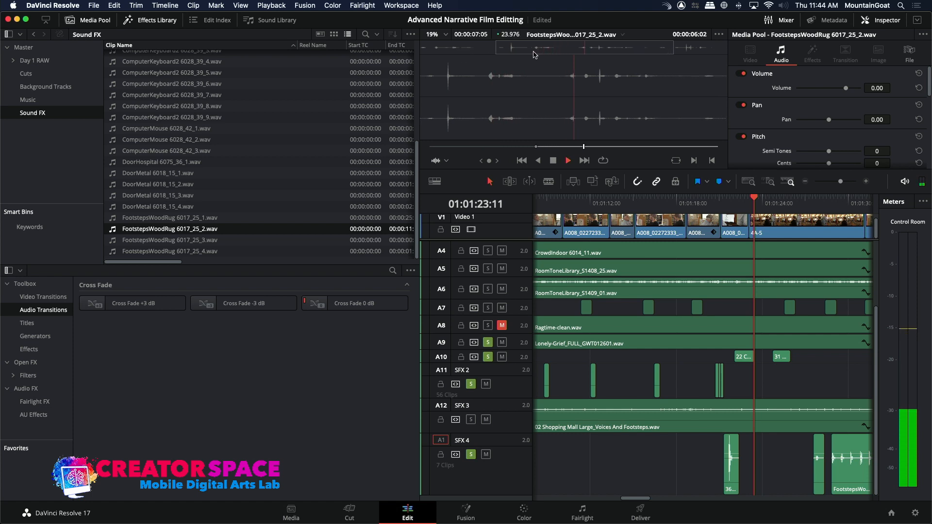
{"action": "key", "text": "space"}
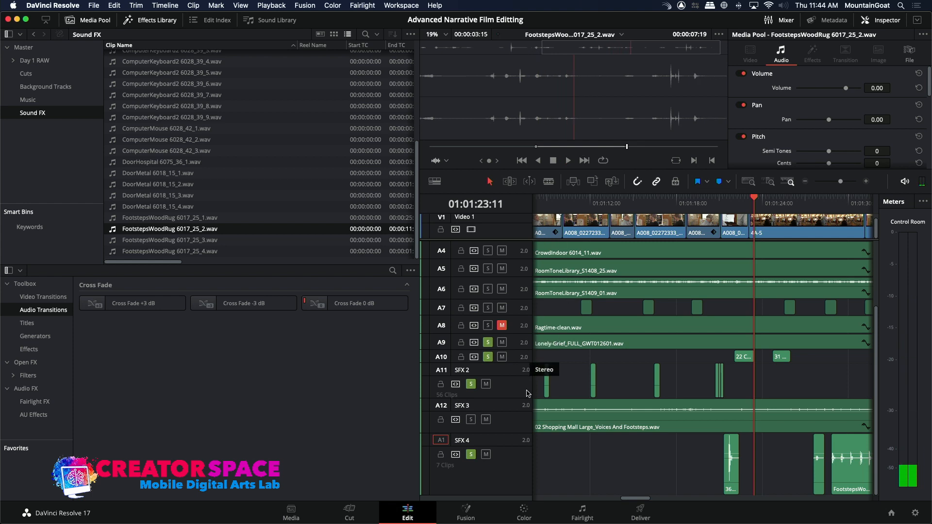
{"action": "left_click", "coordinate": [593, 182]}
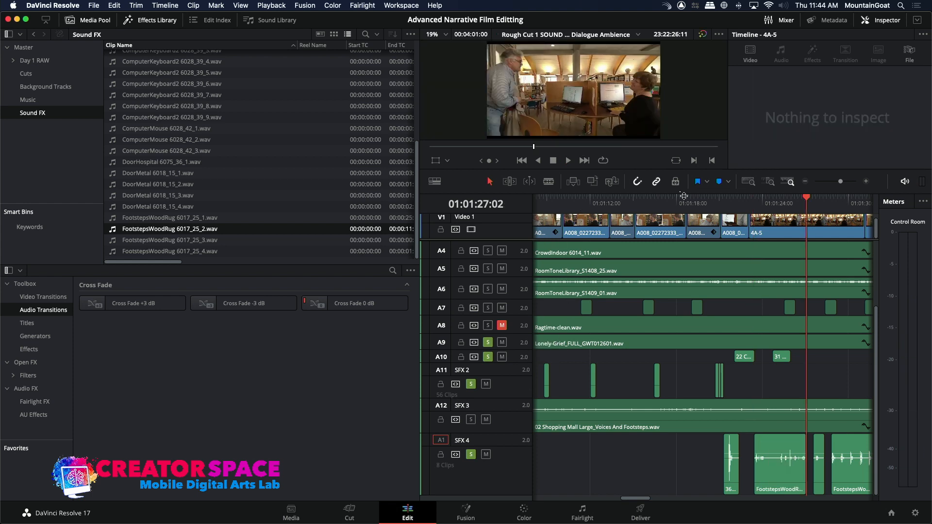
Play back the new footsteps and shift their clip 9 frames earlier on SFX 4.
{"action": "left_click", "coordinate": [738, 198]}
{"action": "key", "text": "space"}
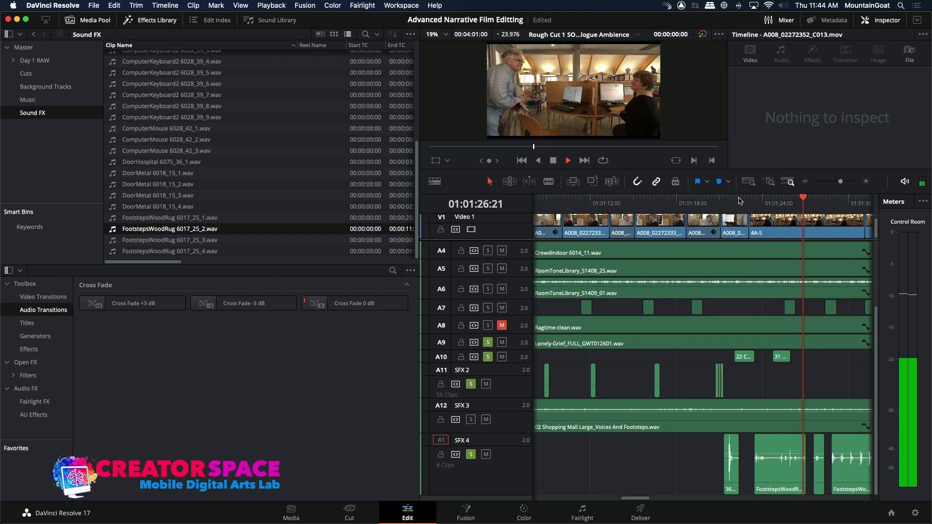
{"action": "key", "text": "space"}
{"action": "left_click_drag", "start_coordinate": [782, 473], "coordinate": [775, 472]}
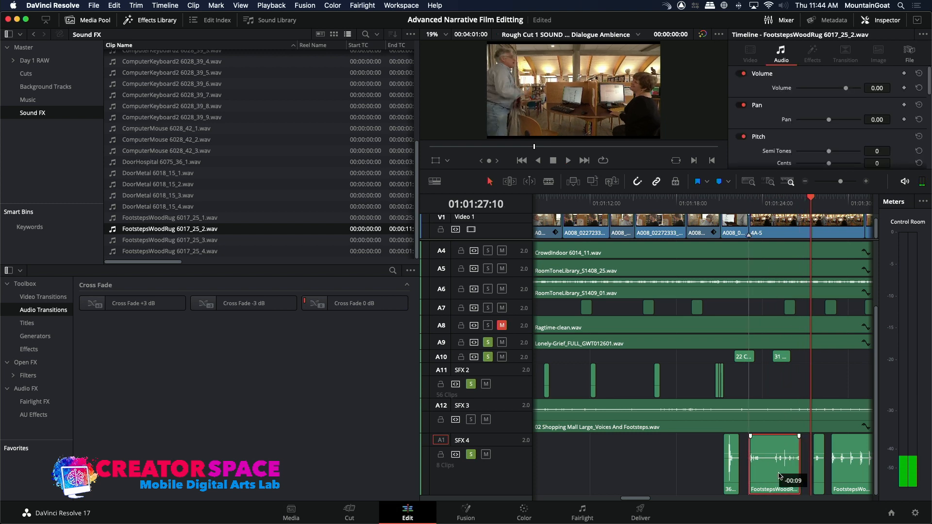
Replay the shifted footsteps and split their clip on SFX 4 at 01:01:24:15.
{"action": "left_click", "coordinate": [750, 206]}
{"action": "key", "text": "space"}
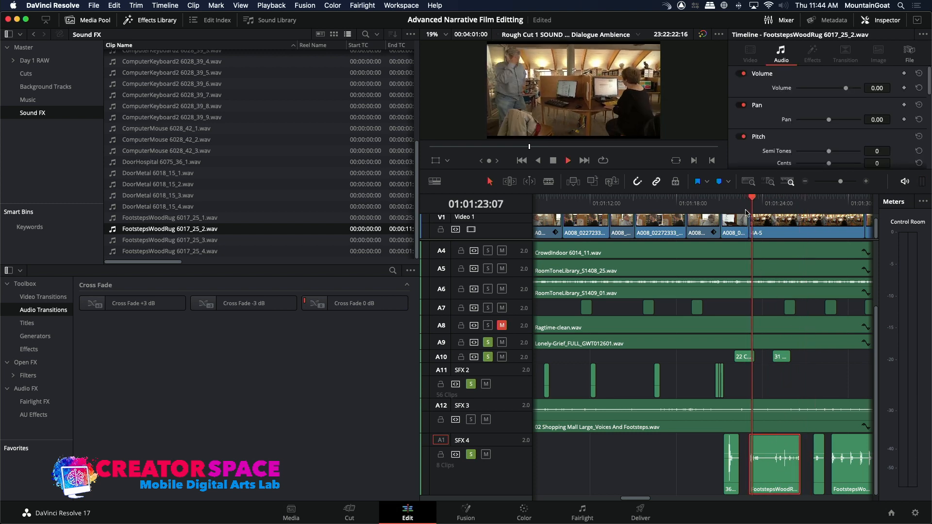
{"action": "key", "text": "space"}
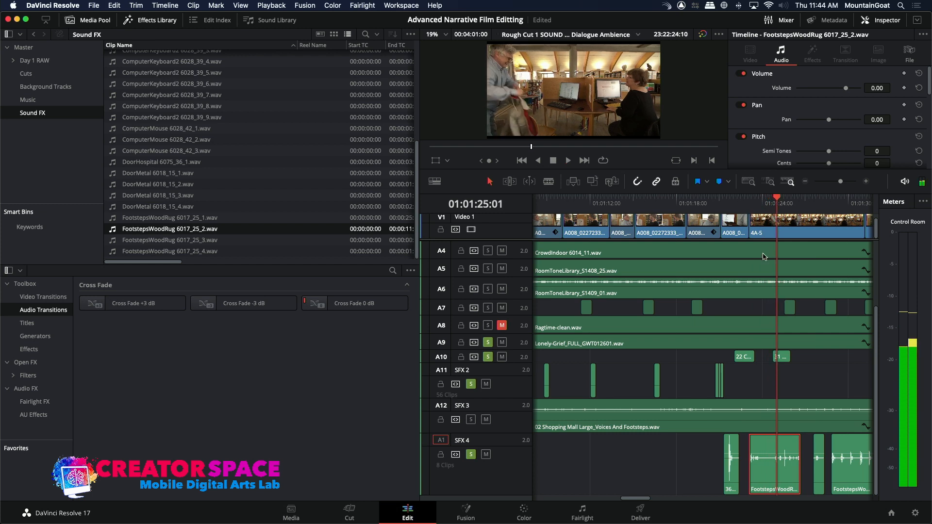
{"action": "left_click", "coordinate": [759, 204]}
{"action": "key", "text": "space"}
{"action": "key", "text": "space"}
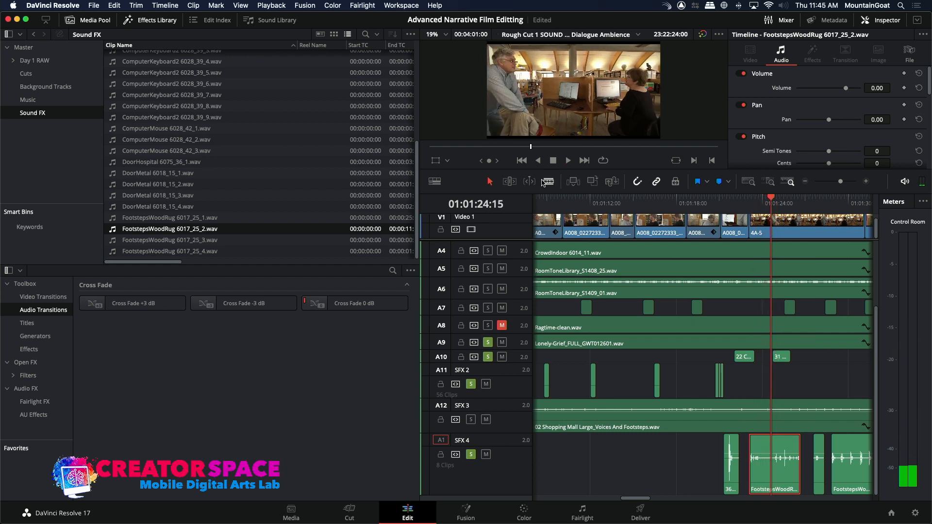
{"action": "left_click", "coordinate": [544, 182]}
{"action": "left_click", "coordinate": [771, 466]}
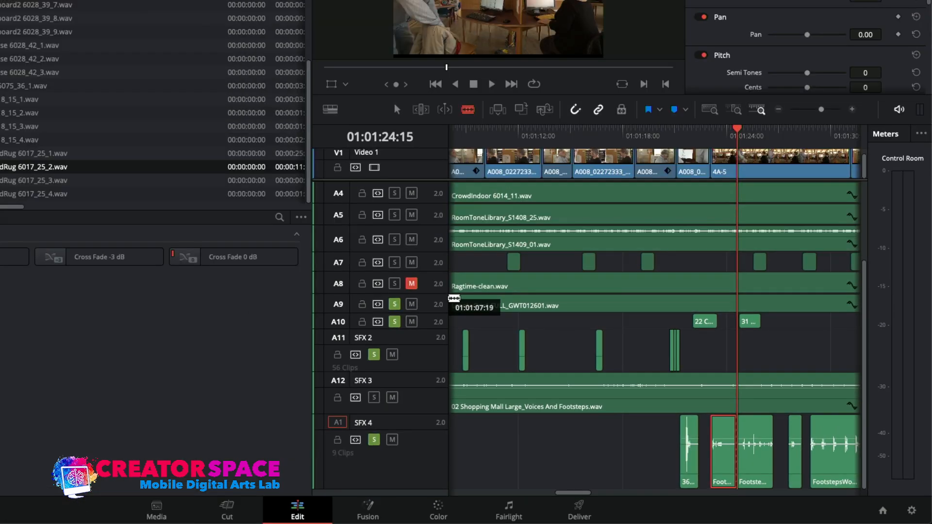
Nudge the second part of the split footsteps earlier on SFX 4, over the end of the first part.
{"action": "left_click", "coordinate": [394, 109]}
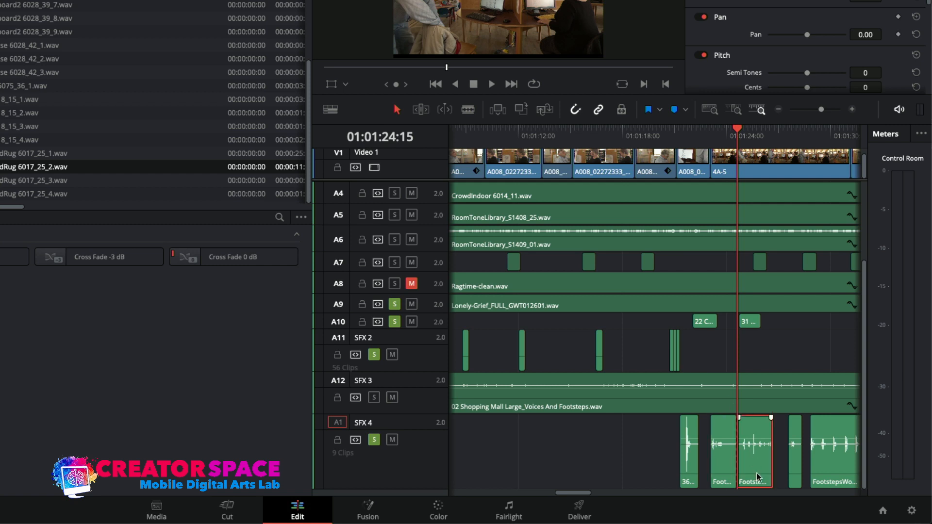
{"action": "key", "text": "comma"}
{"action": "key", "text": "comma"}
{"action": "key", "text": "comma"}
{"action": "key", "text": "comma"}
{"action": "key", "text": "comma"}
{"action": "key", "text": "comma"}
{"action": "key", "text": "comma"}
{"action": "key", "text": "comma"}
{"action": "key", "text": "comma"}
{"action": "key", "text": "comma"}
{"action": "key", "text": "comma"}
{"action": "key", "text": "comma"}
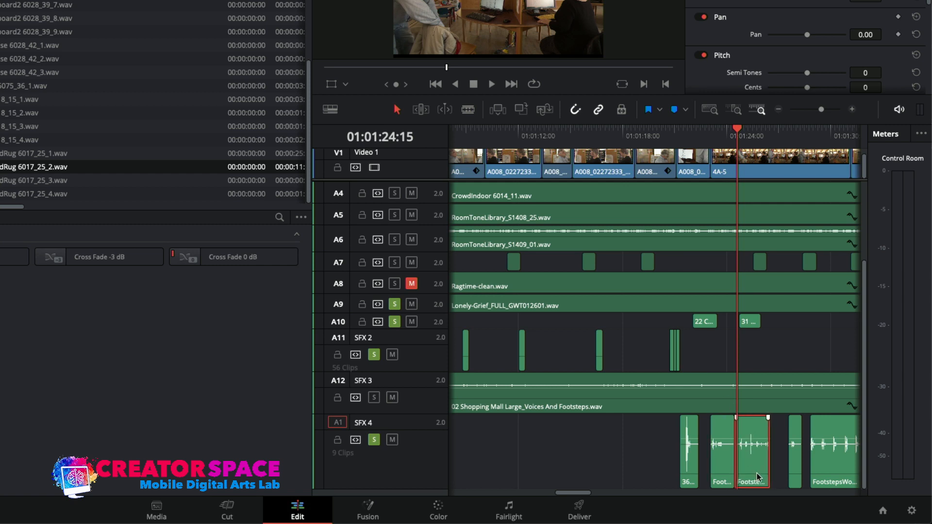
{"action": "key", "text": "comma"}
{"action": "key", "text": "comma"}
{"action": "key", "text": "comma"}
{"action": "key", "text": "comma"}
{"action": "key", "text": "comma"}
{"action": "key", "text": "comma"}
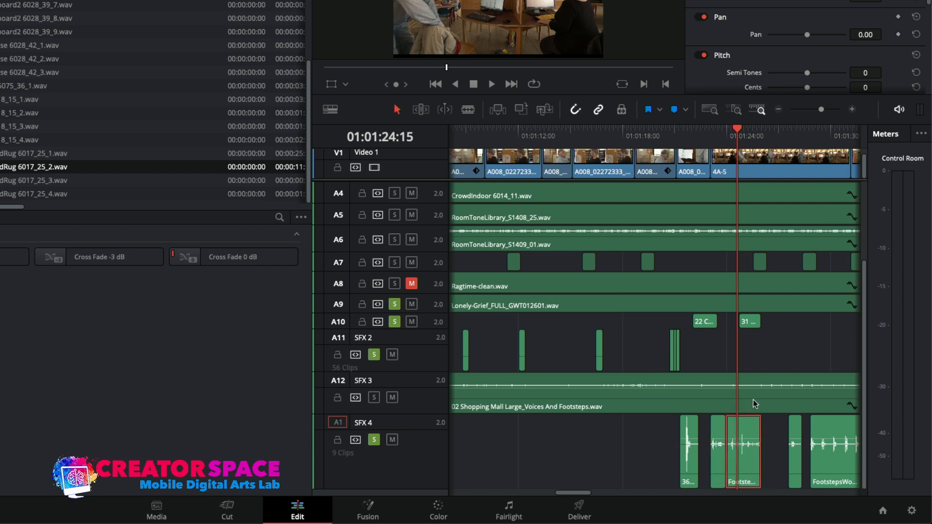
Play back the adjusted footsteps from 01:01:22:10 and return the playhead to the start of the timeline.
{"action": "left_click", "coordinate": [702, 137]}
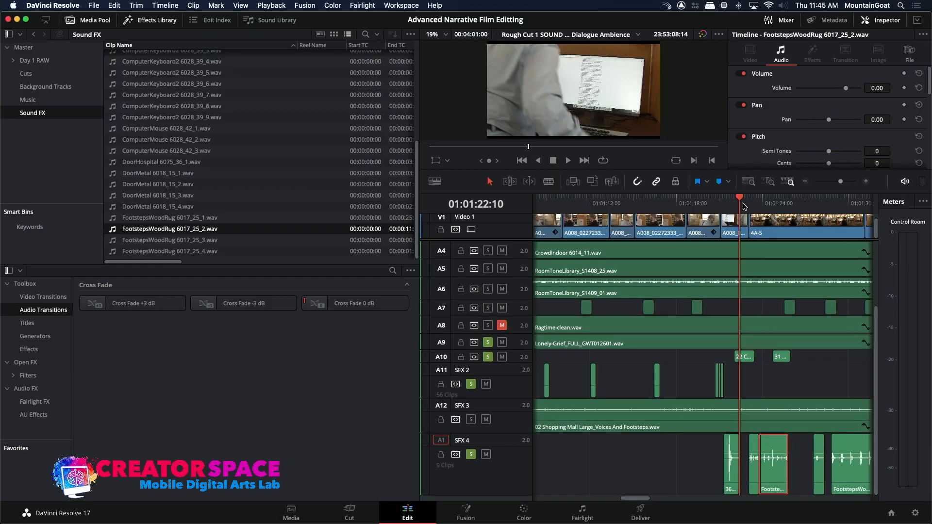
{"action": "key", "text": "space"}
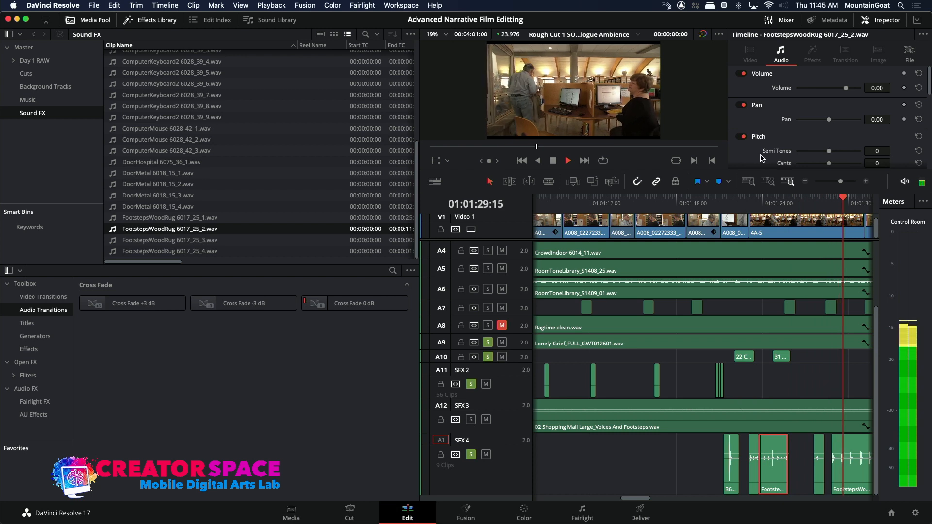
{"action": "key", "text": "space"}
{"action": "left_click", "coordinate": [804, 182]}
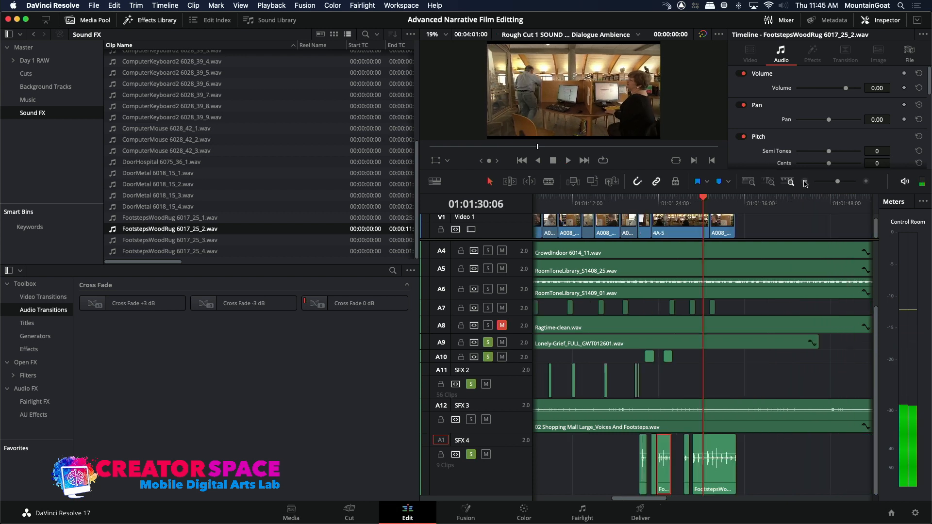
{"action": "key", "text": "Home"}
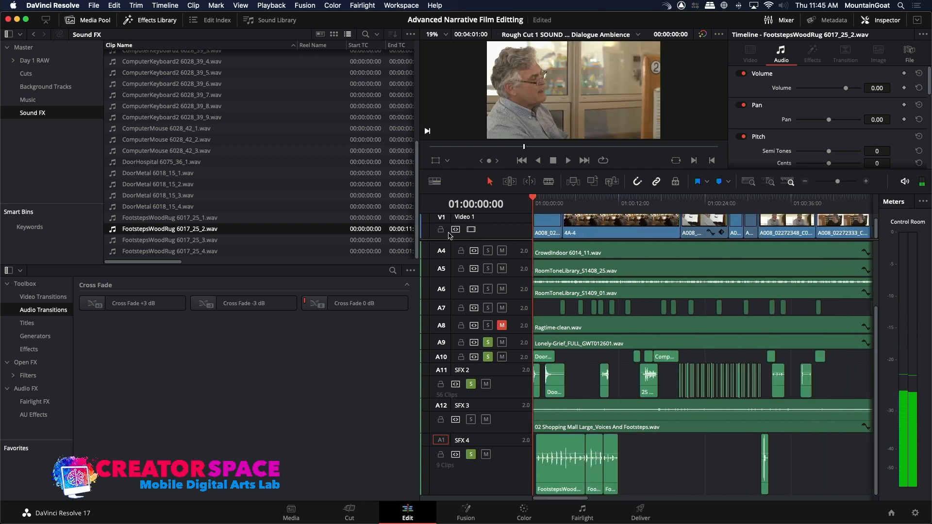
Review the opening door effects on A10 and SFX 2 and the effects placed near the end of the picture.
{"action": "left_click", "coordinate": [543, 358]}
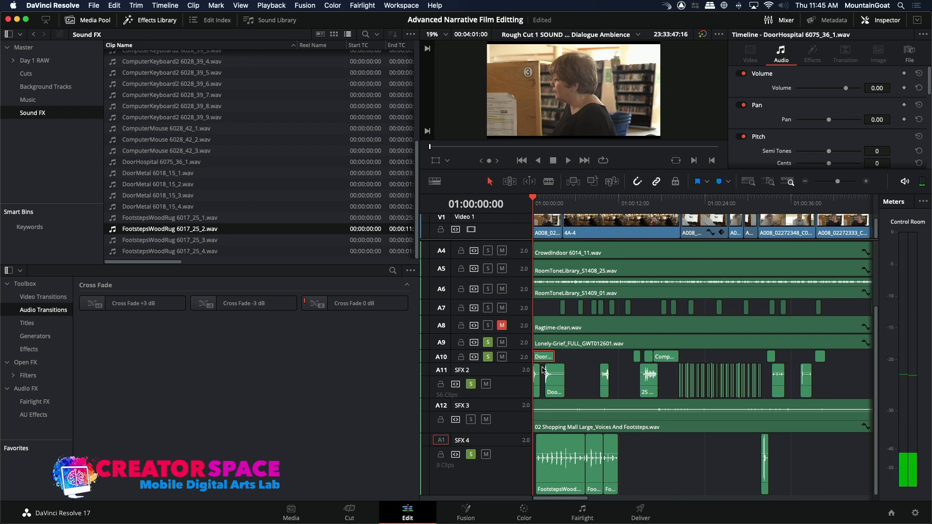
{"action": "left_click", "coordinate": [543, 379], "text": "super"}
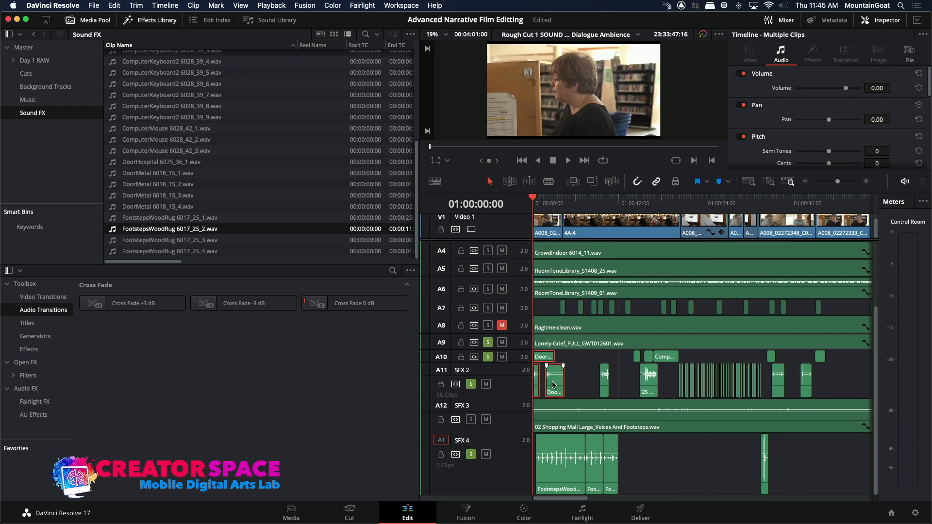
{"action": "left_click_drag", "start_coordinate": [569, 502], "coordinate": [652, 510]}
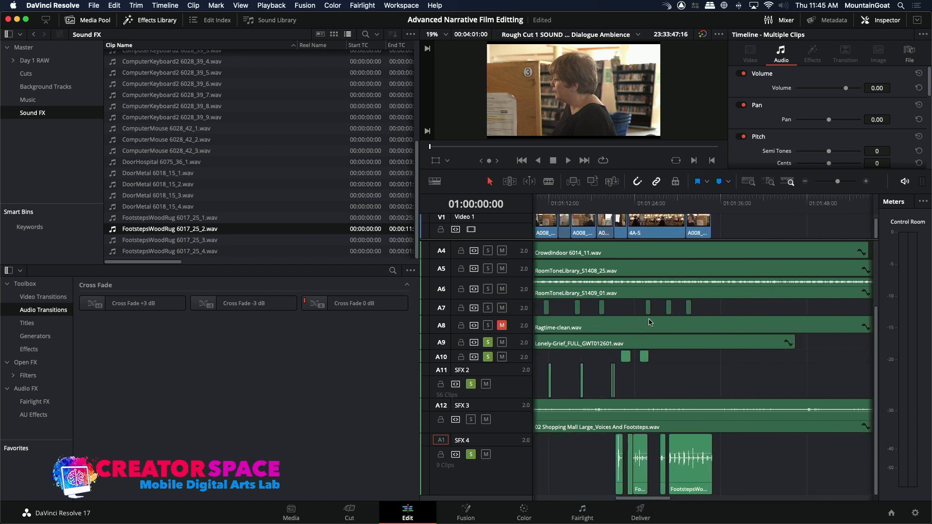
Paste the copied door effects onto A10 and SFX 2 at 01:01:33:04, near the end of the picture, and play them back.
{"action": "left_click", "coordinate": [677, 205]}
{"action": "key", "text": "space"}
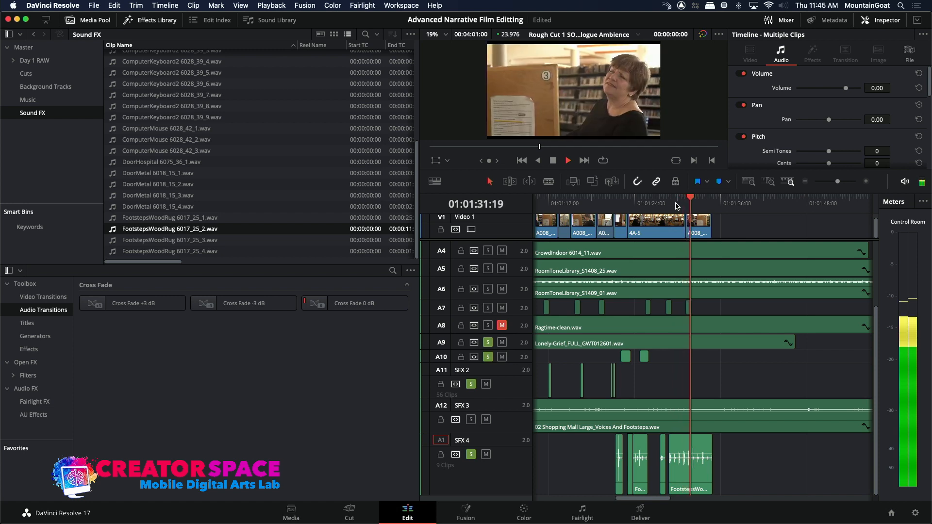
{"action": "key", "text": "space"}
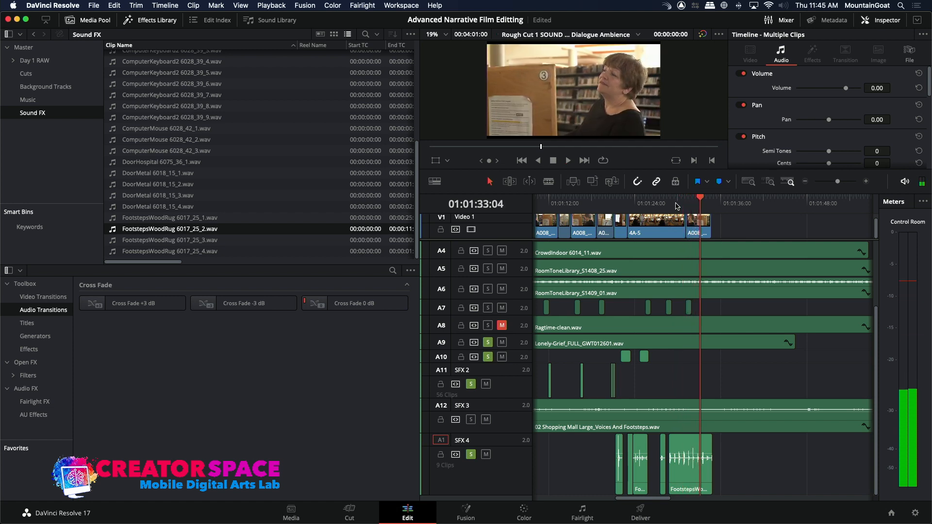
{"action": "key", "text": "super+v"}
{"action": "left_click", "coordinate": [694, 202]}
{"action": "key", "text": "space"}
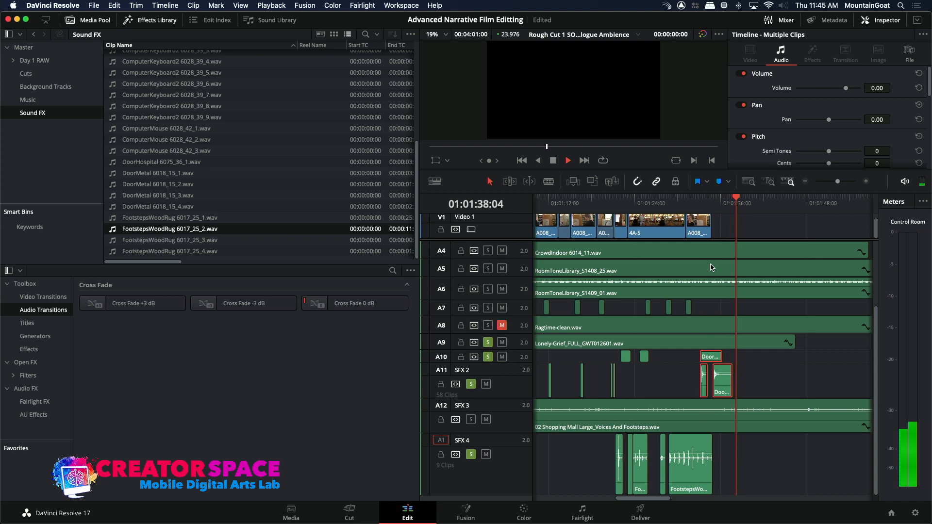
{"action": "key", "text": "space"}
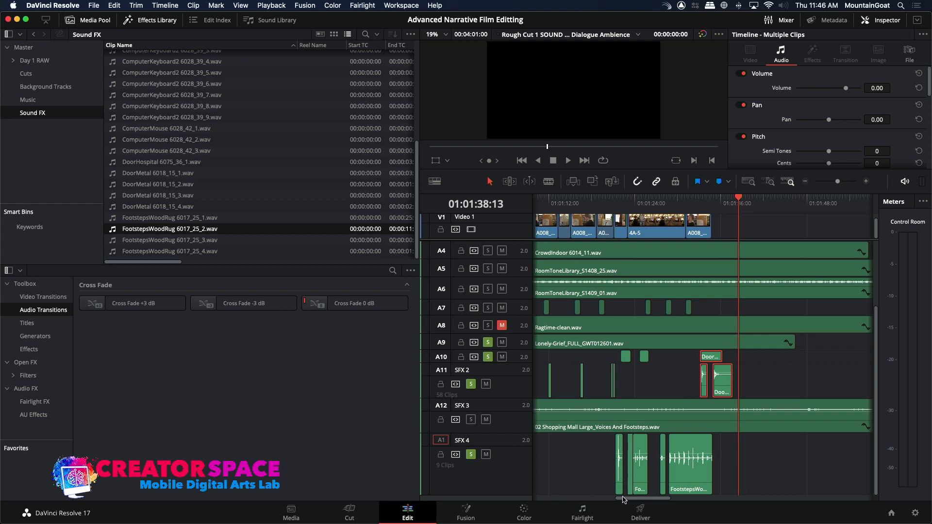
Return the playhead to 01:00:00:00, solo tracks A4 through A8 as well, and show the rough cut in full screen for playback.
{"action": "left_click_drag", "start_coordinate": [623, 499], "coordinate": [538, 499]}
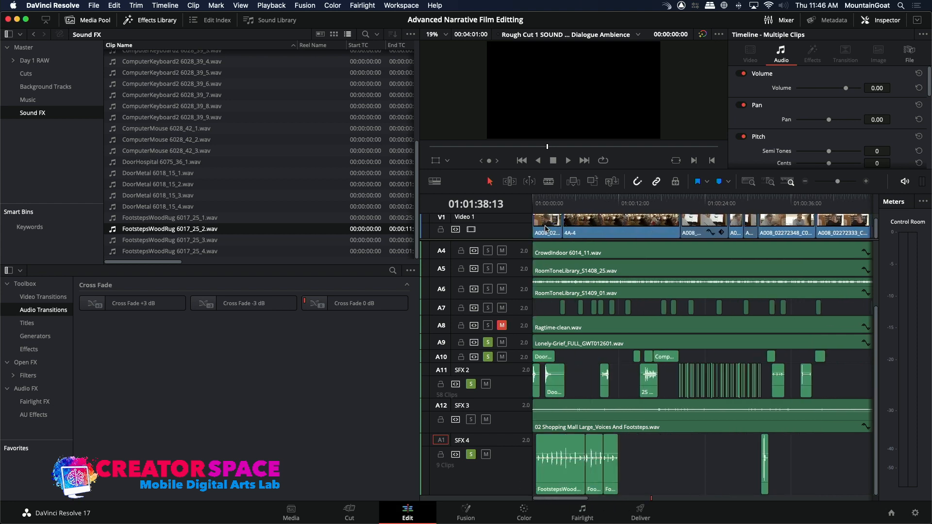
{"action": "left_click_drag", "start_coordinate": [542, 200], "coordinate": [512, 197]}
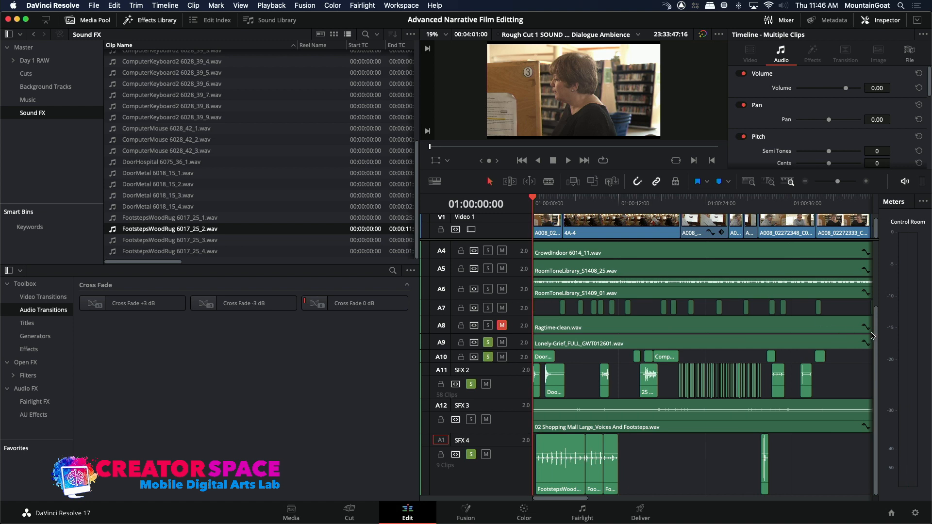
{"action": "left_click_drag", "start_coordinate": [875, 335], "coordinate": [892, 267]}
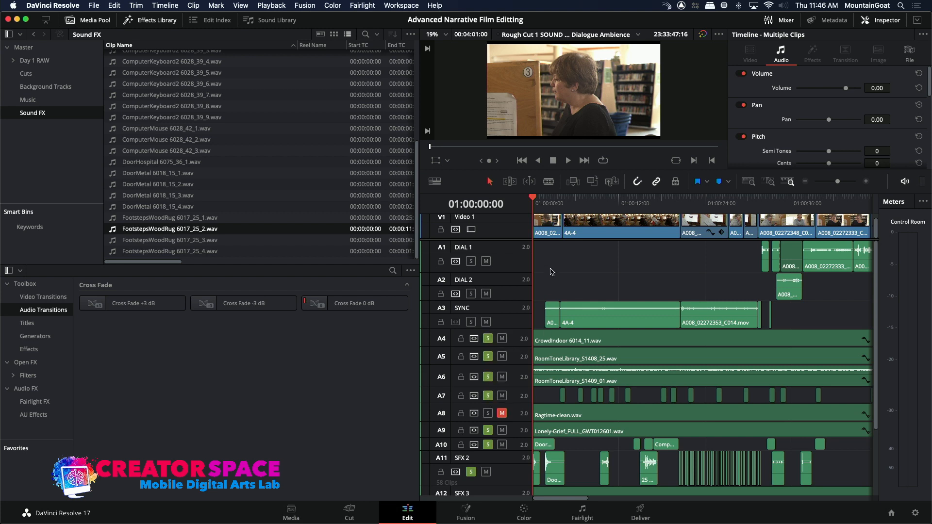
{"action": "left_click_drag", "start_coordinate": [548, 204], "coordinate": [520, 198]}
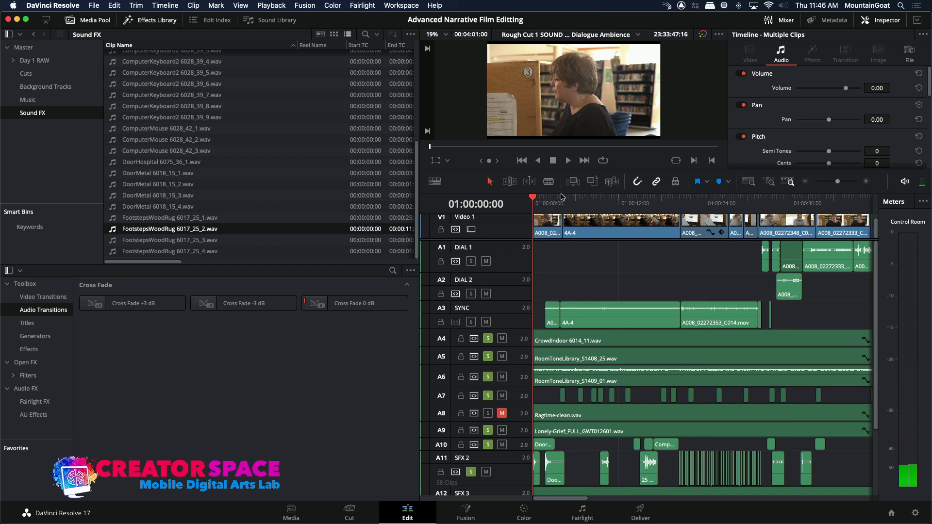
{"action": "key", "text": "super+f"}
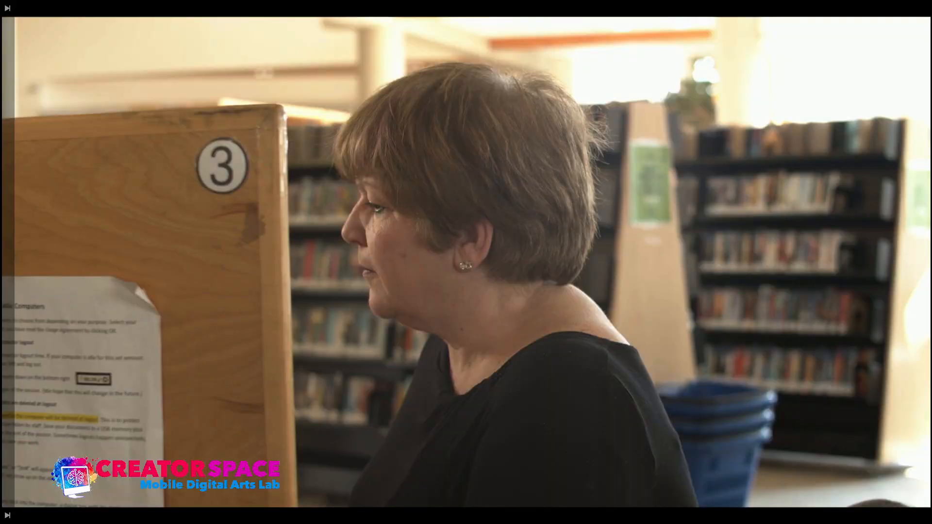